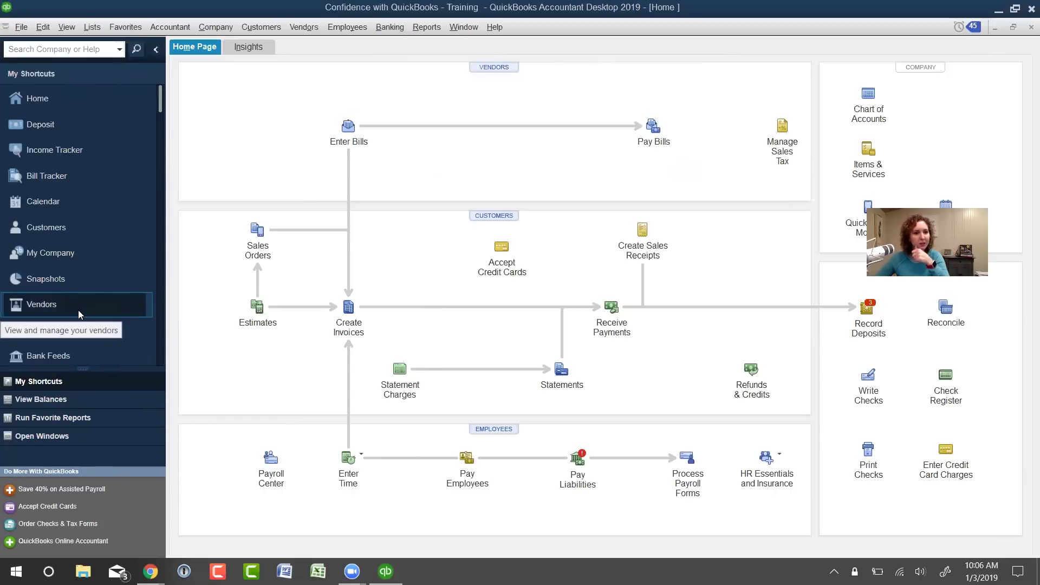
{"action": "left_click", "coordinate": [303, 29]}
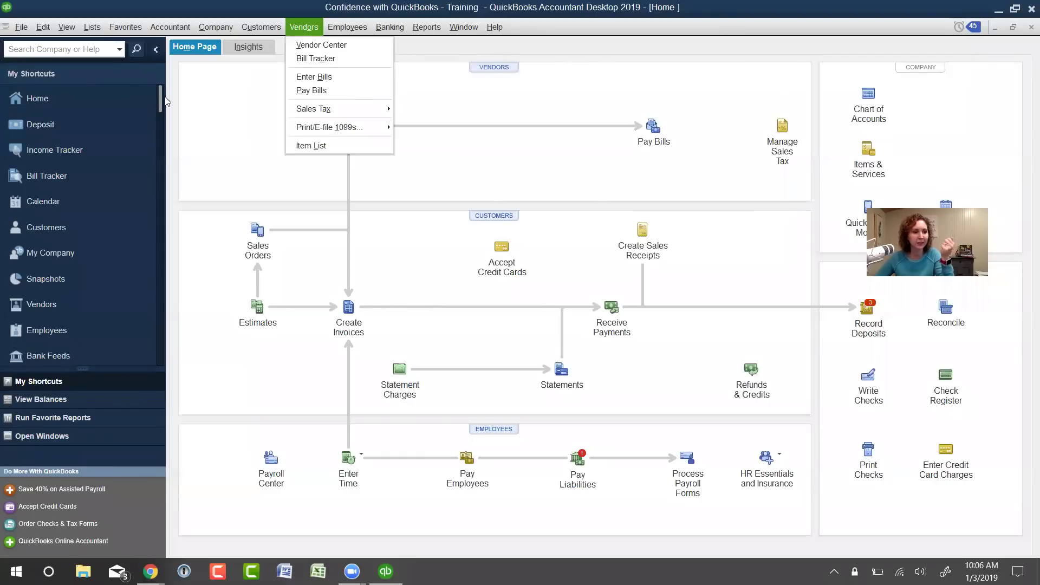
{"action": "left_click", "coordinate": [67, 125]}
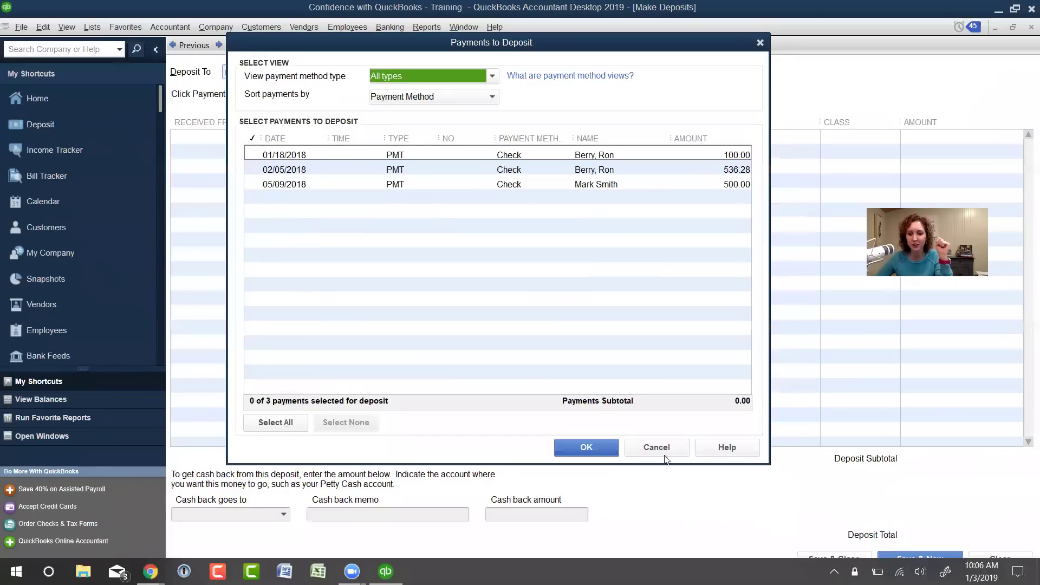
{"action": "left_click", "coordinate": [651, 440]}
{"action": "left_click", "coordinate": [301, 28]}
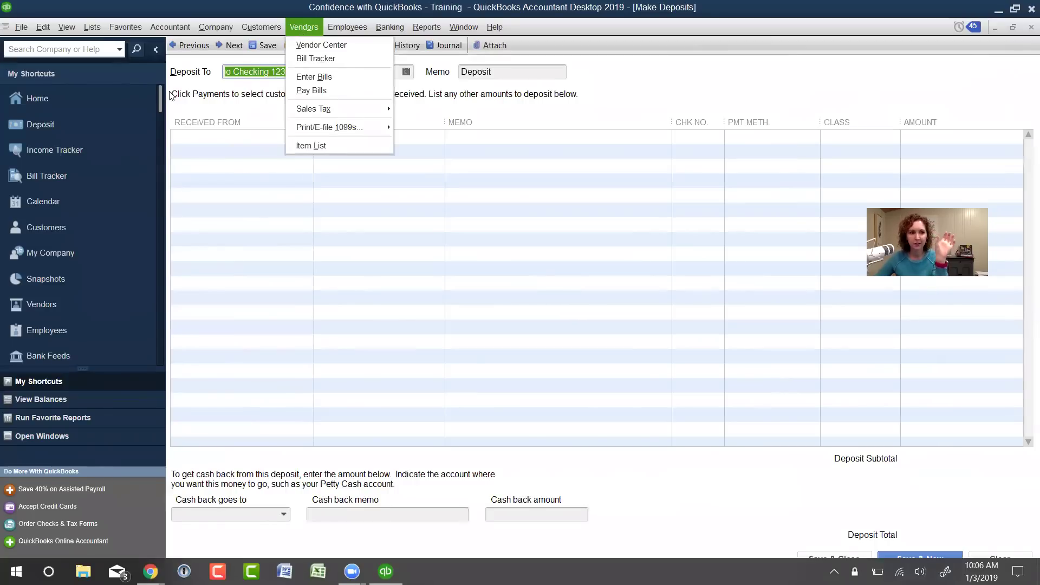
{"action": "left_click", "coordinate": [146, 96]}
{"action": "left_click", "coordinate": [145, 97]}
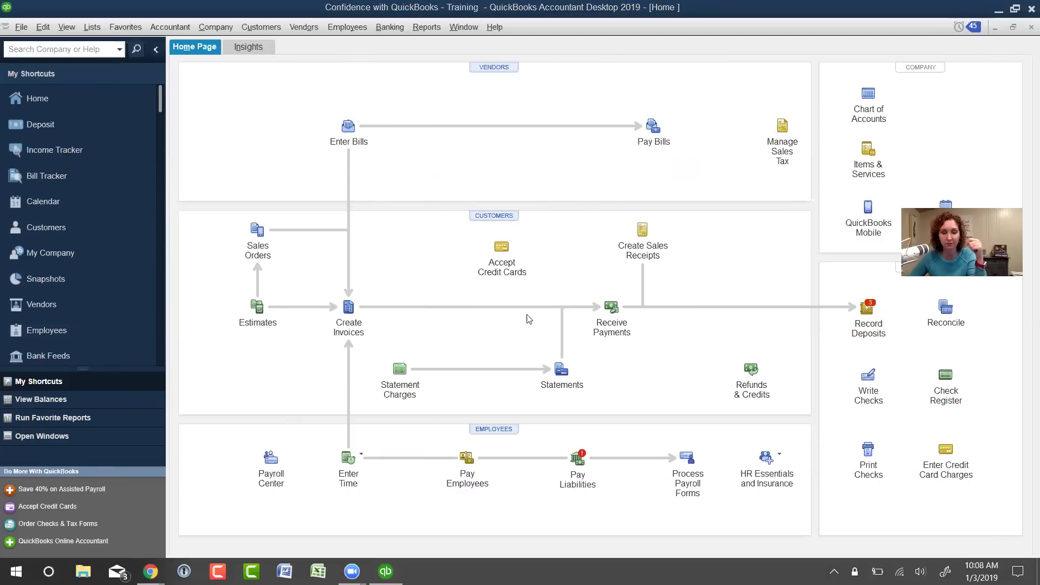
Open the form for entering credit card charges.
{"action": "left_click", "coordinate": [420, 31]}
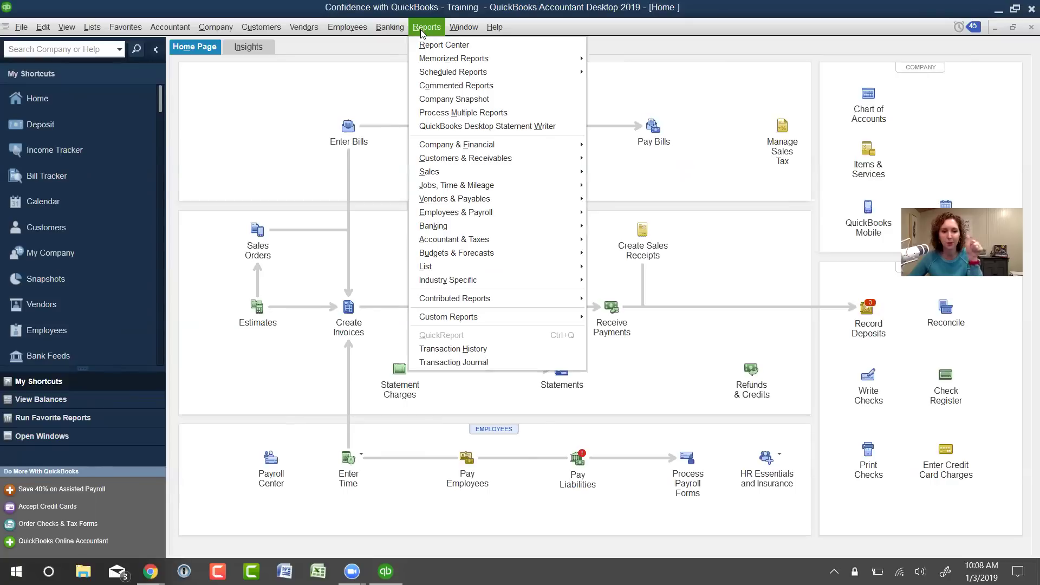
{"action": "mouse_move", "coordinate": [390, 27]}
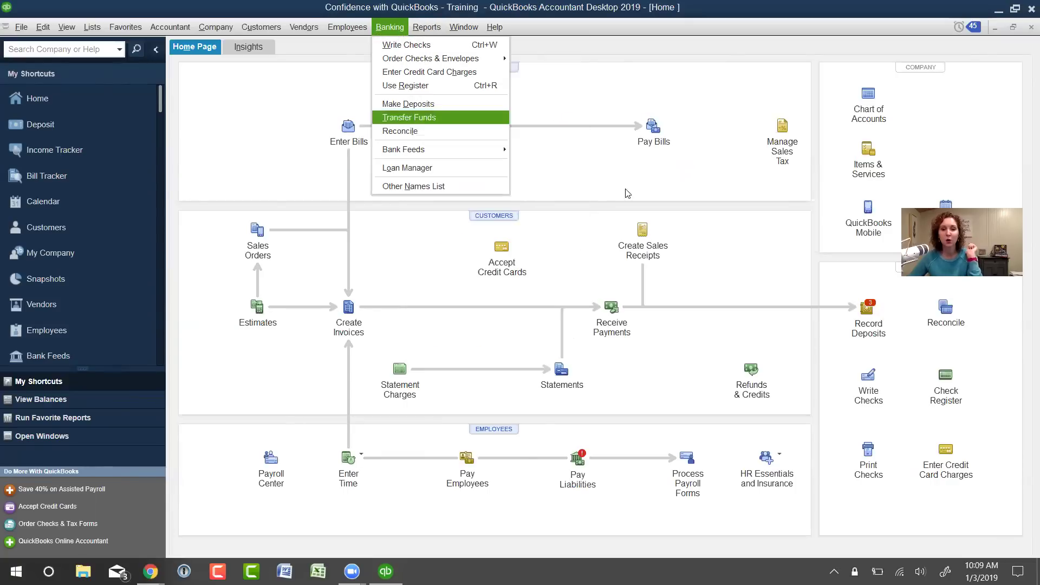
{"action": "left_click", "coordinate": [899, 245]}
{"action": "left_click_drag", "start_coordinate": [899, 245], "coordinate": [838, 132]}
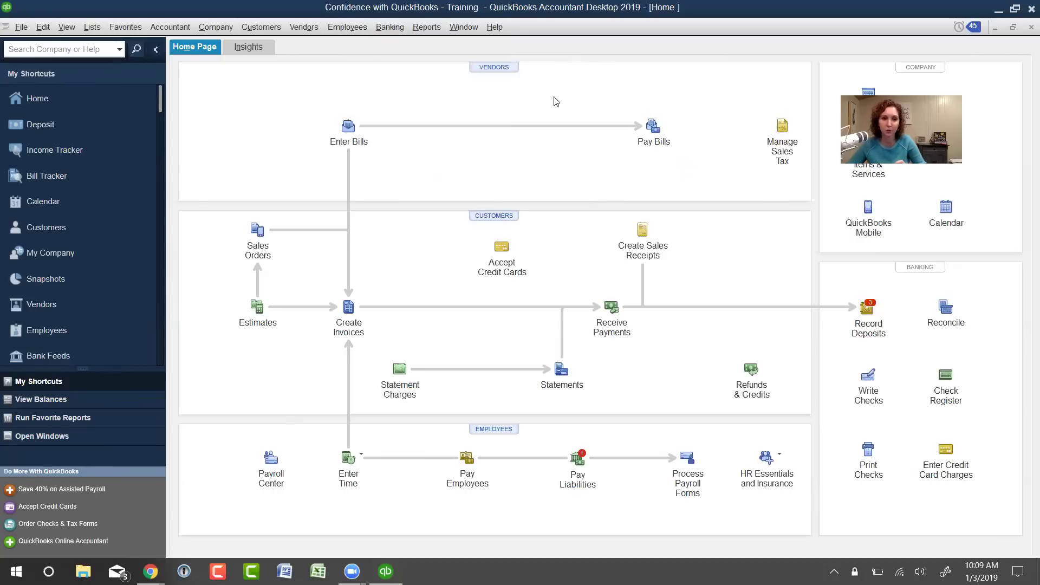
{"action": "left_click", "coordinate": [402, 28]}
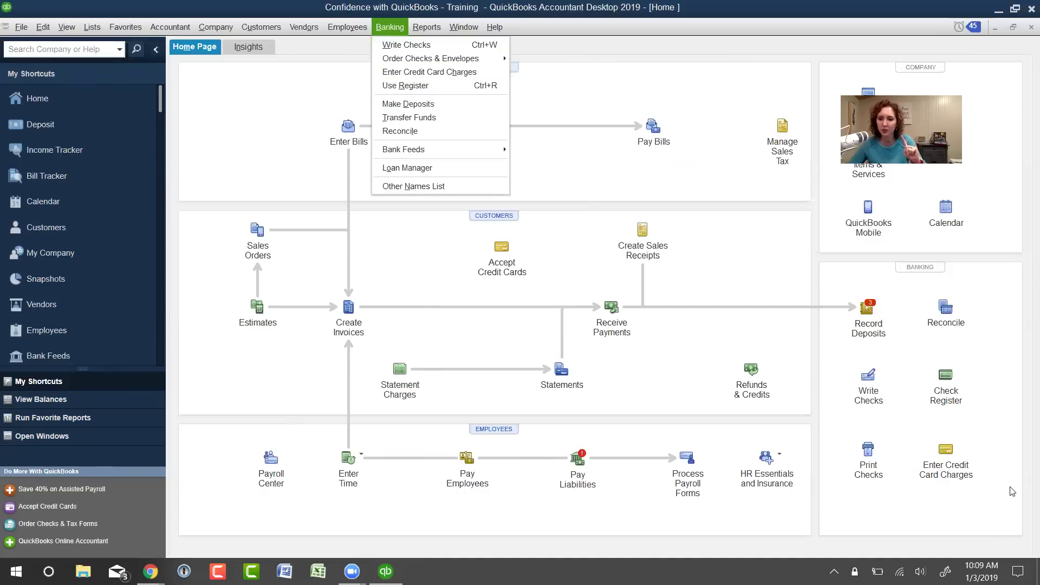
{"action": "left_click", "coordinate": [980, 458]}
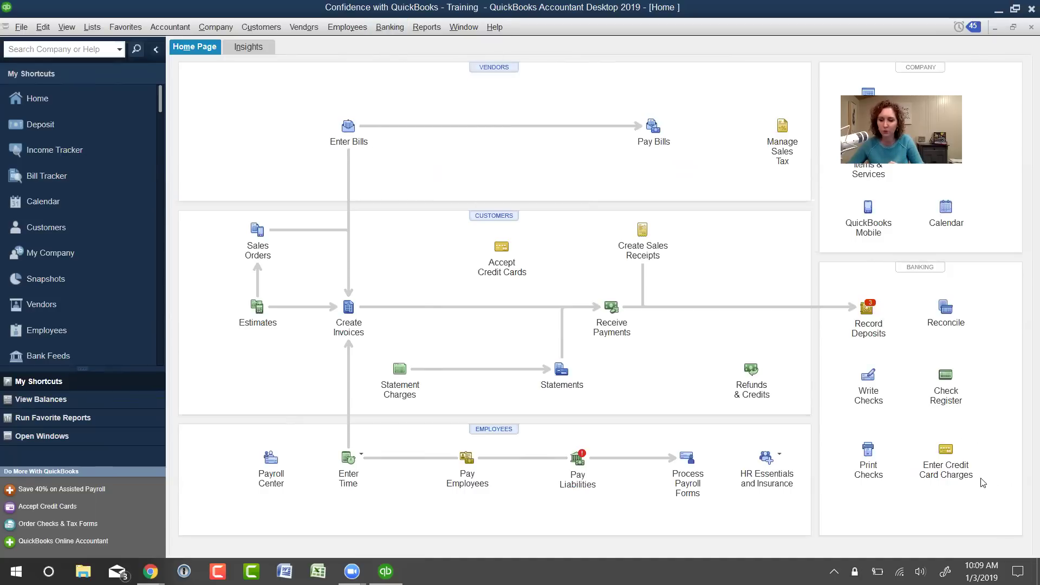
{"action": "left_click", "coordinate": [945, 473]}
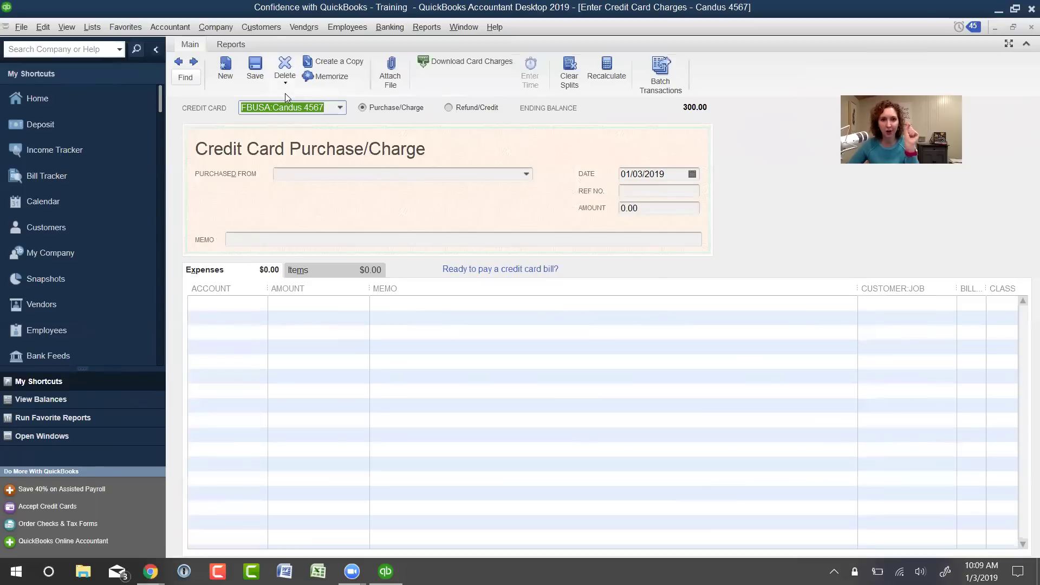
Open the Chart of Accounts and restore its window down from full size so the account commands below the list are reachable.
{"action": "left_click", "coordinate": [83, 23]}
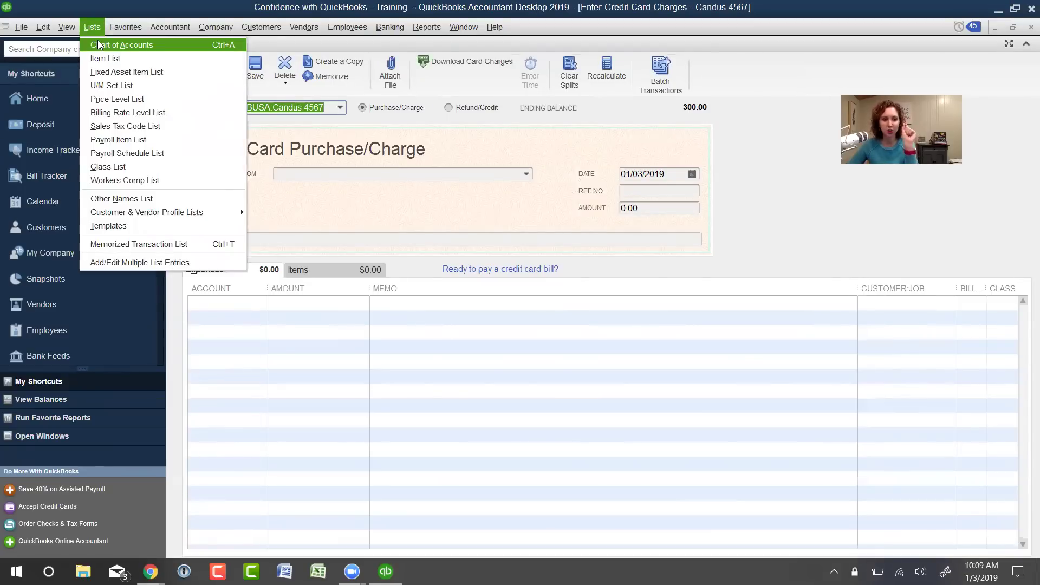
{"action": "left_click", "coordinate": [99, 45]}
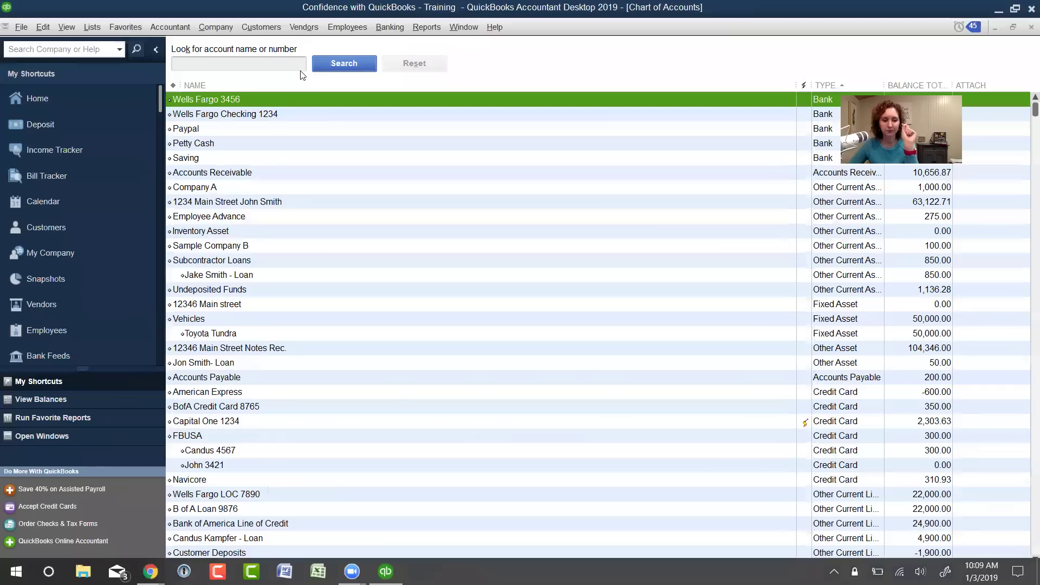
{"action": "left_click", "coordinate": [253, 406]}
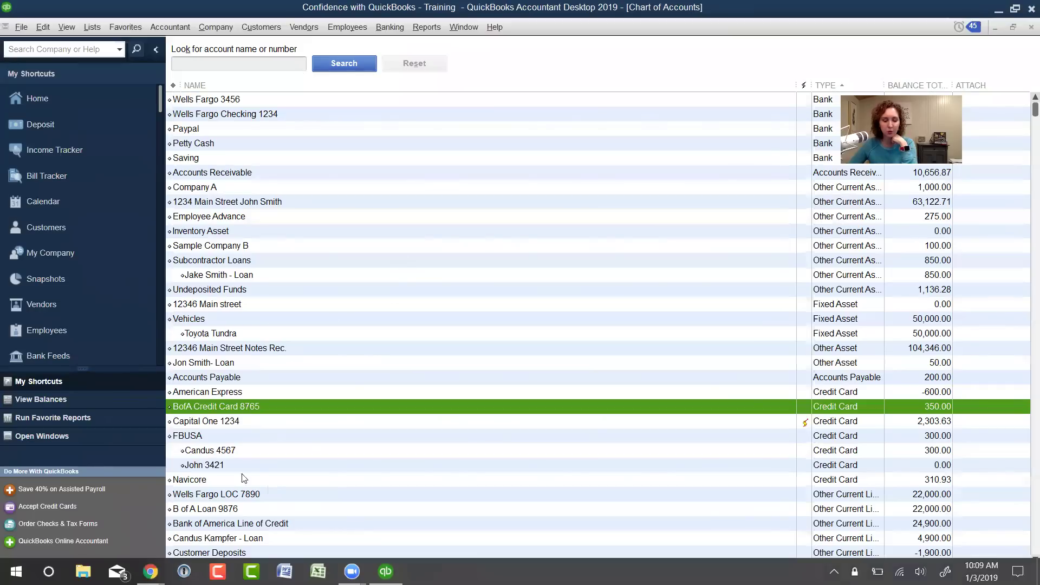
{"action": "scroll", "coordinate": [704, 369], "scroll_direction": "down", "scroll_amount": 6}
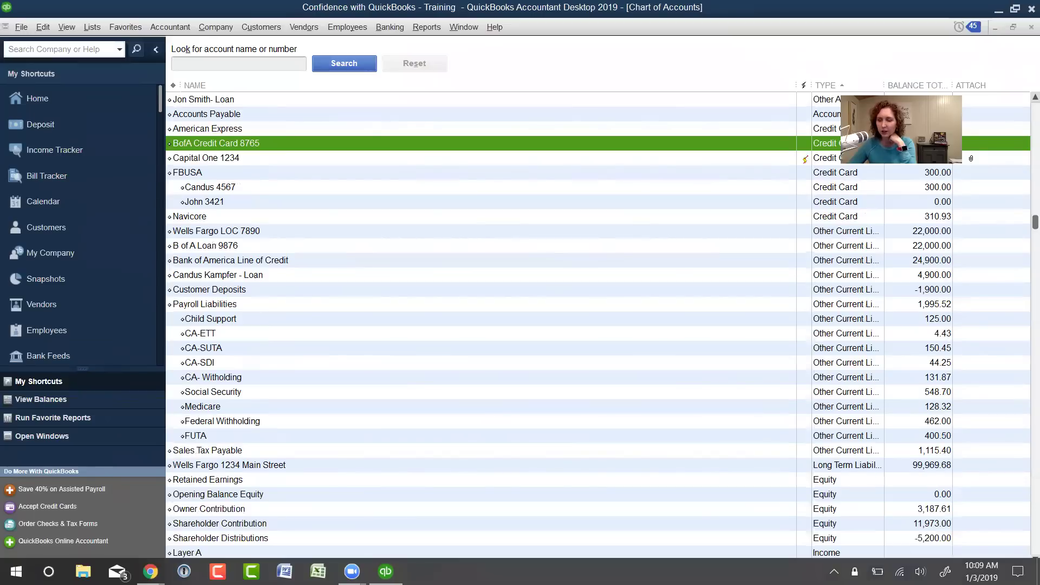
{"action": "left_click", "coordinate": [1015, 8]}
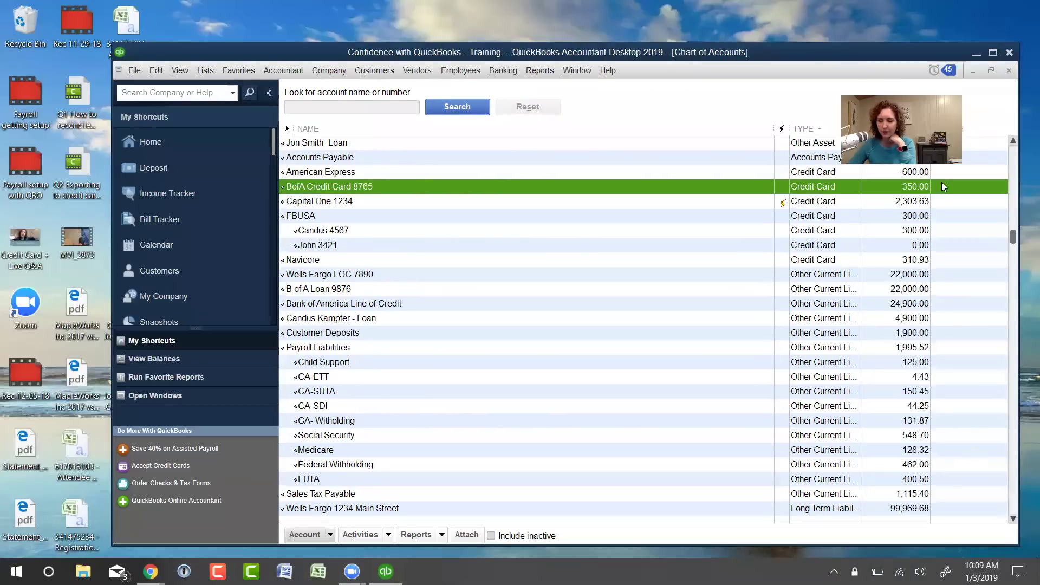
{"action": "left_click", "coordinate": [976, 54]}
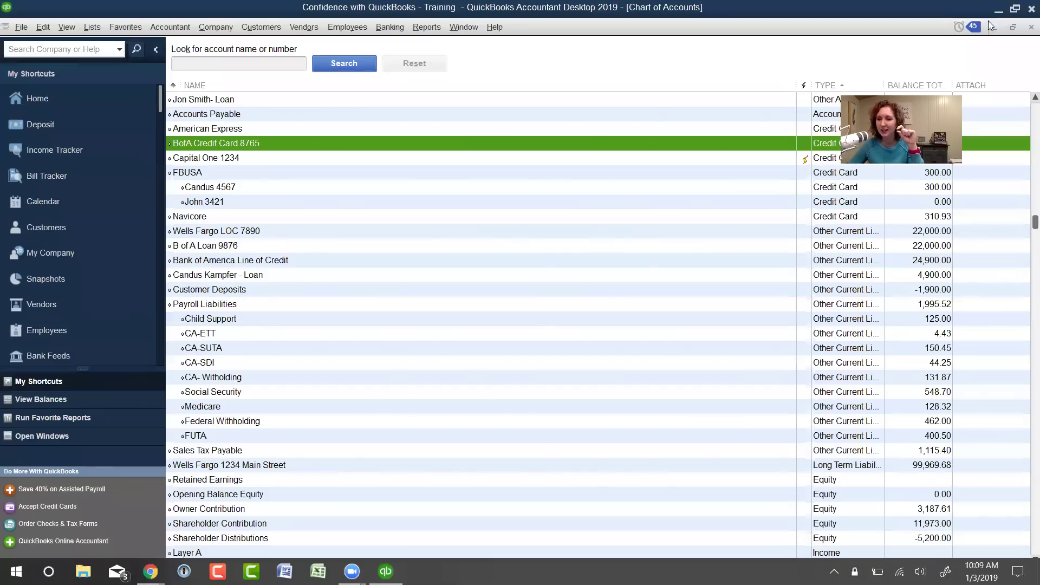
{"action": "left_click", "coordinate": [1011, 26]}
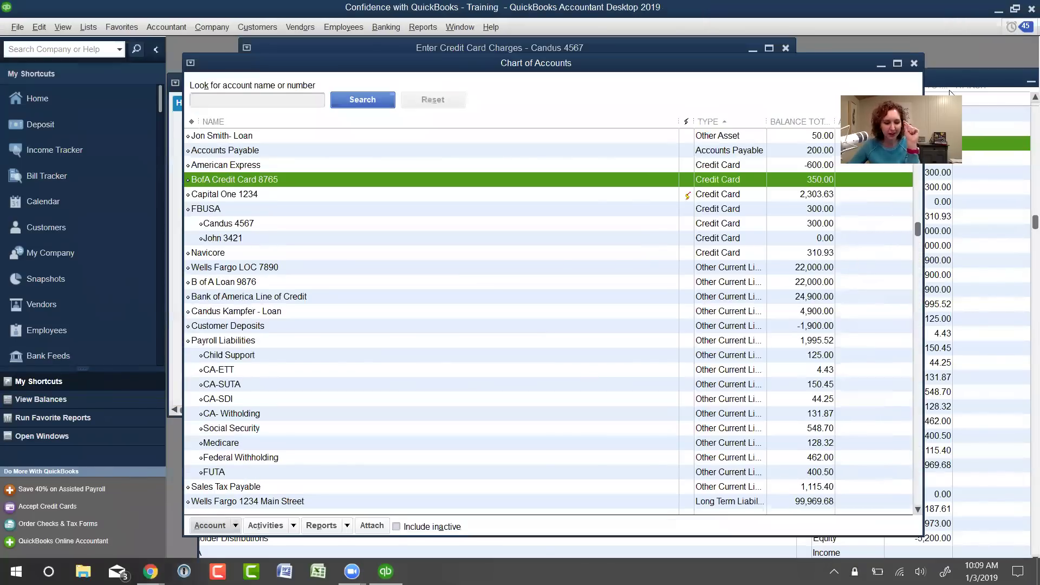
Start a new account in the chart of accounts with Credit Card as its account type.
{"action": "left_click", "coordinate": [210, 525]}
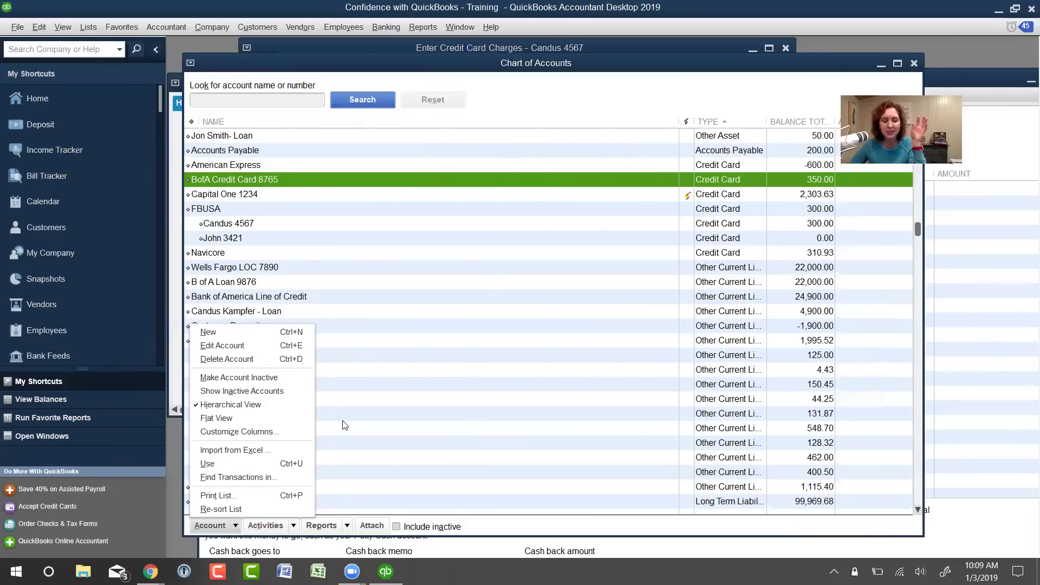
{"action": "left_click", "coordinate": [219, 331]}
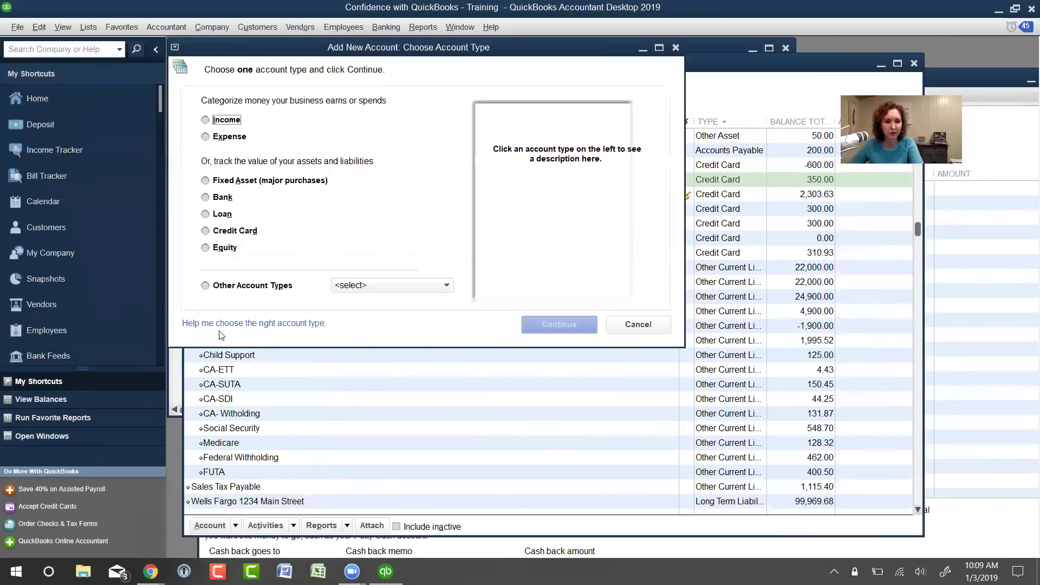
{"action": "left_click", "coordinate": [247, 232]}
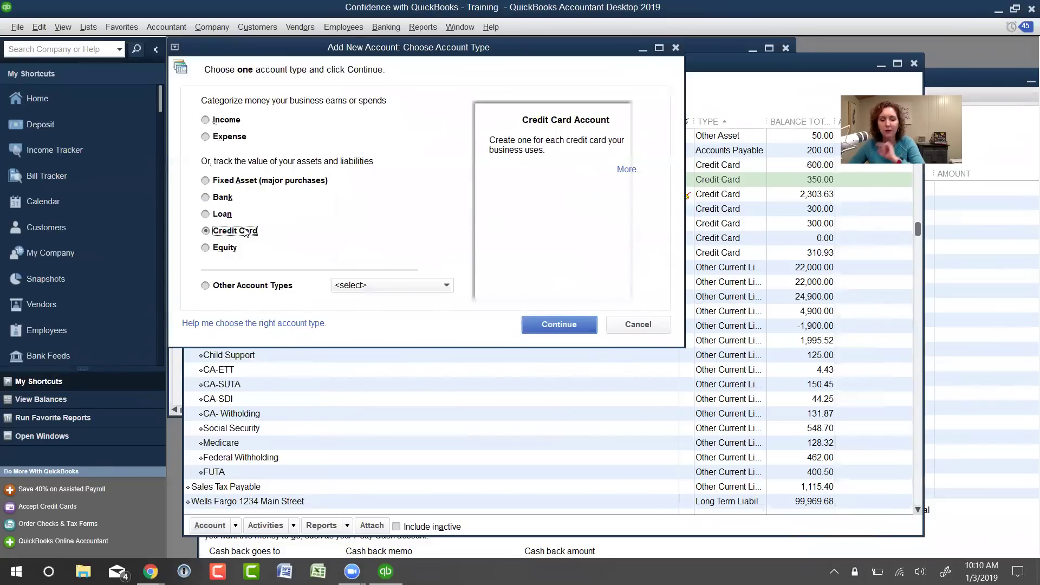
{"action": "left_click", "coordinate": [359, 285]}
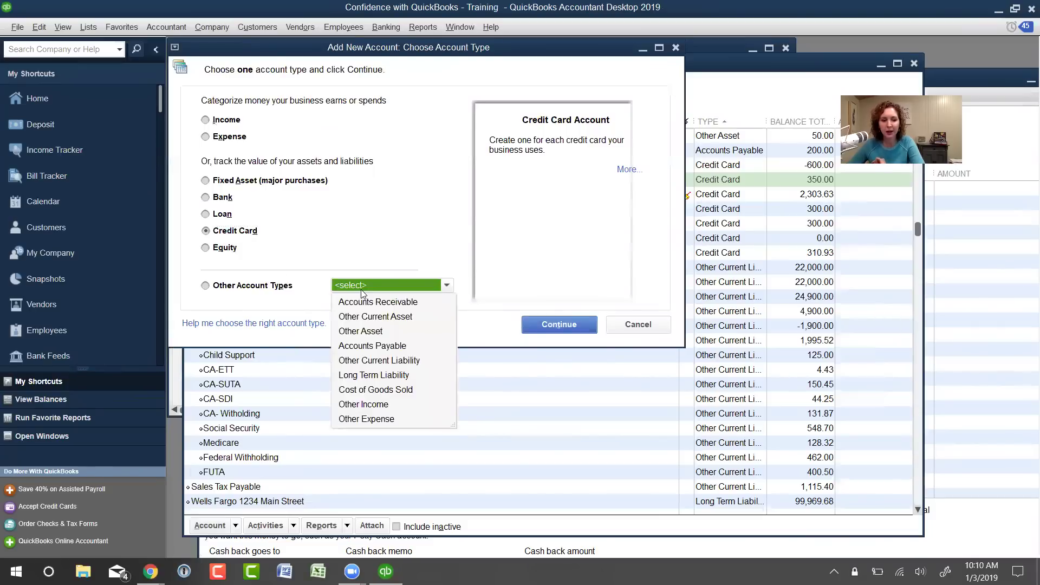
{"action": "left_click", "coordinate": [428, 240]}
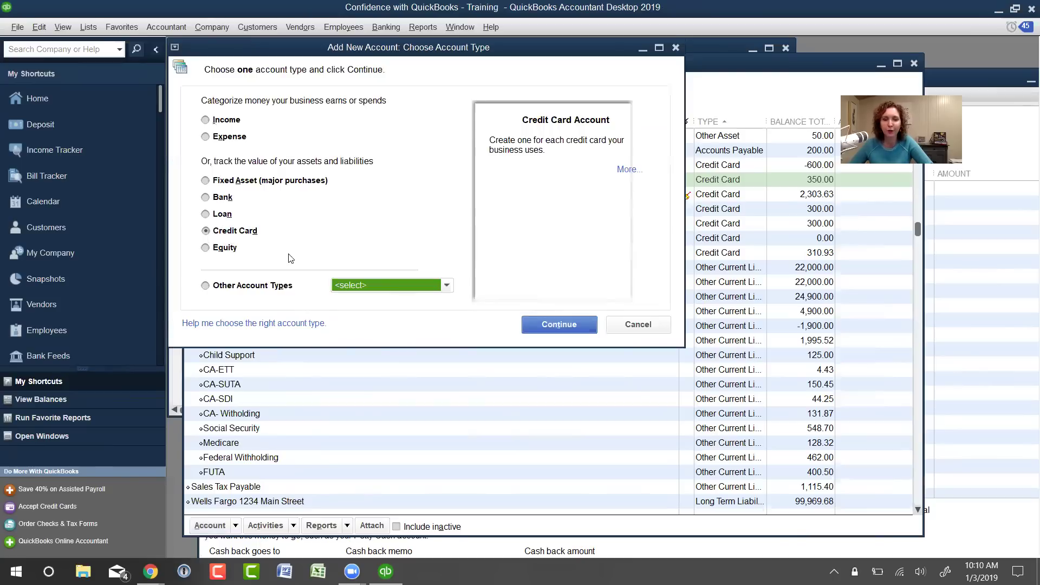
{"action": "left_click", "coordinate": [550, 323]}
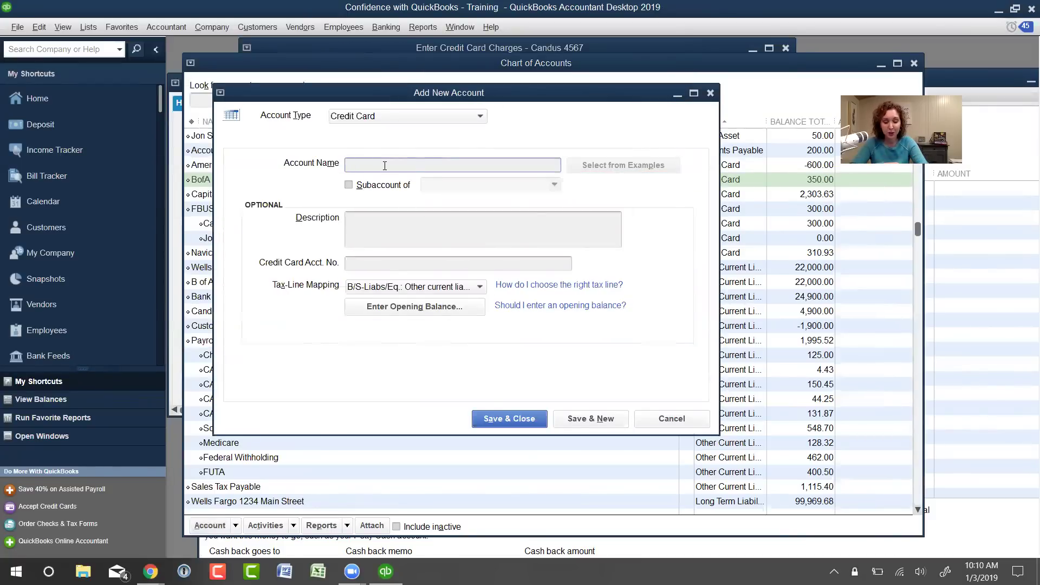
Enter Wells Fargo followed by the card's last four digits as the account name, leaving the description blank.
{"action": "type", "text": "cc"}
{"action": "key", "text": "BackSpace"}
{"action": "key", "text": "BackSpace"}
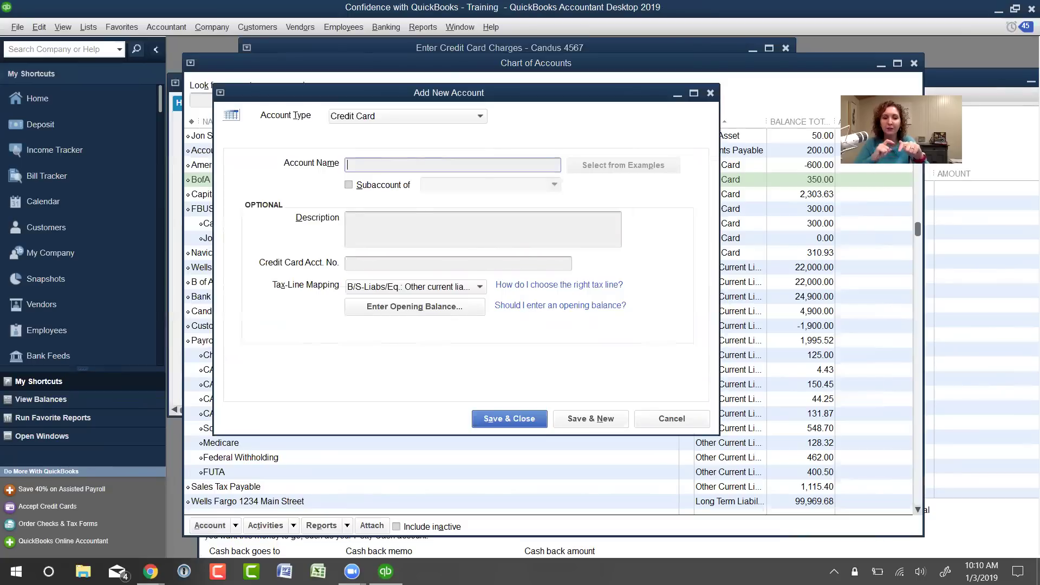
{"action": "type", "text": "We"}
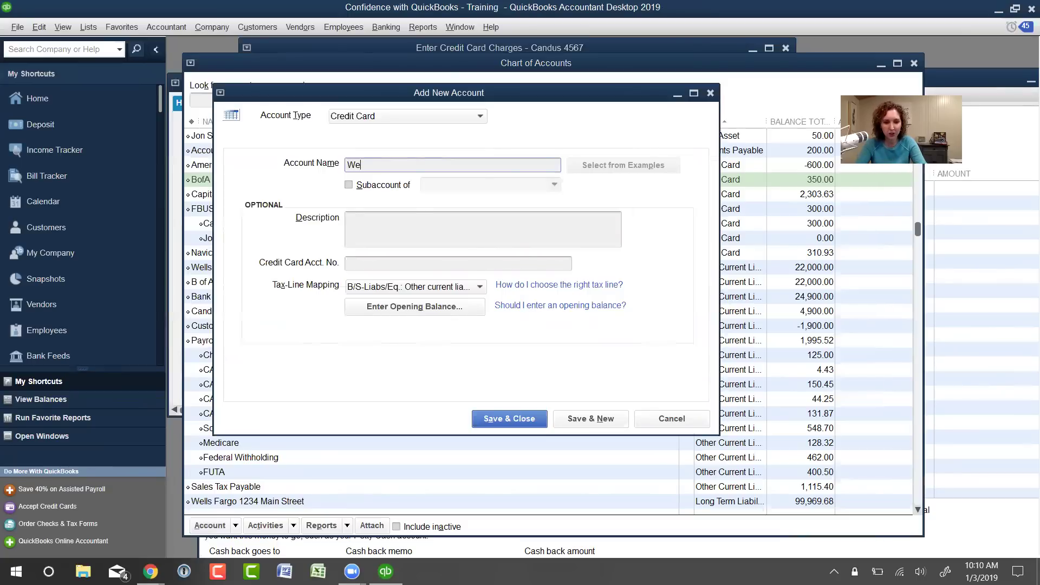
{"action": "key", "text": "BackSpace"}
{"action": "key", "text": "BackSpace"}
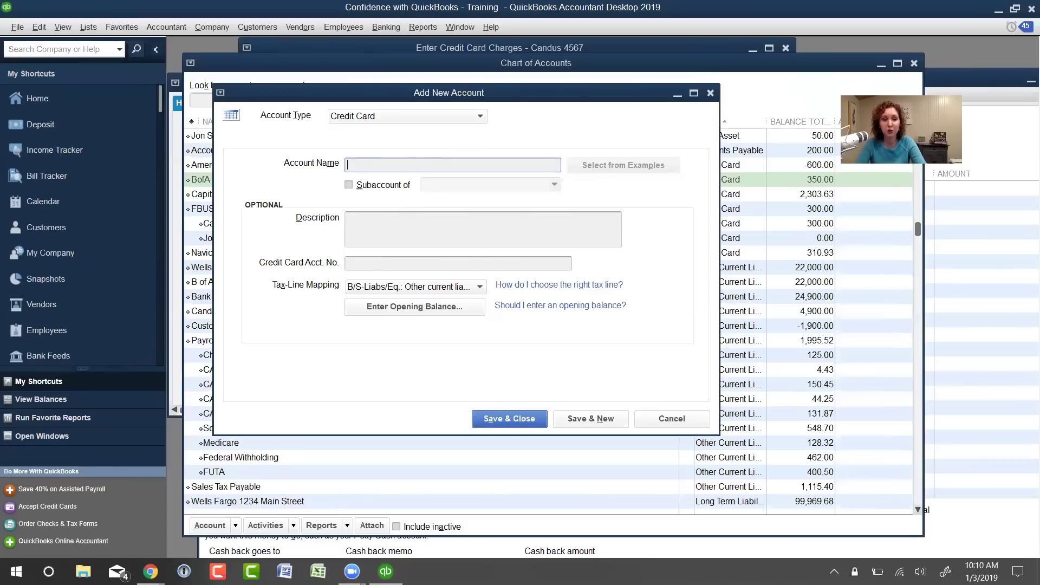
{"action": "type", "text": "Wells"}
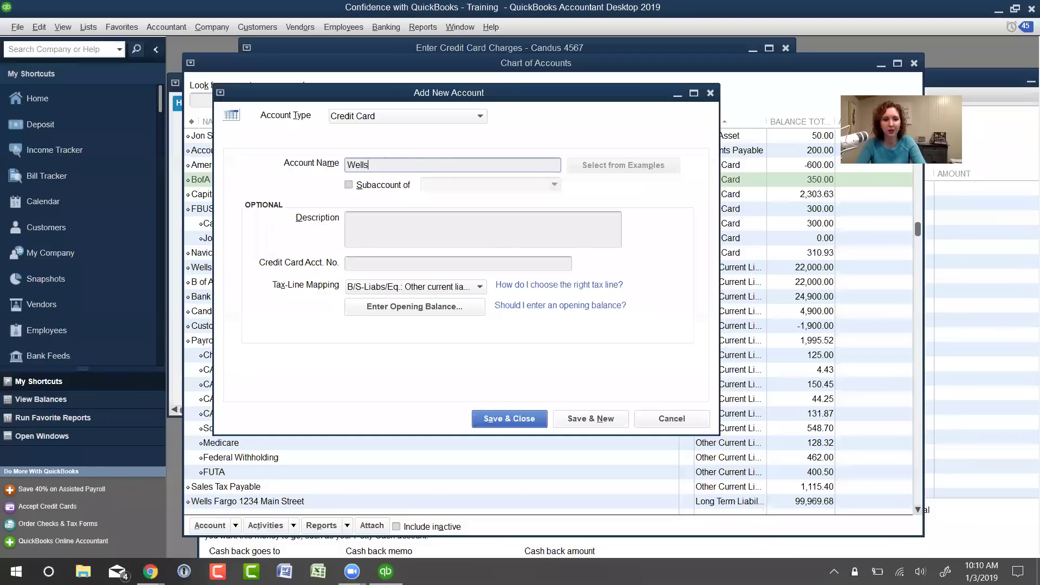
{"action": "type", "text": " Fargo"}
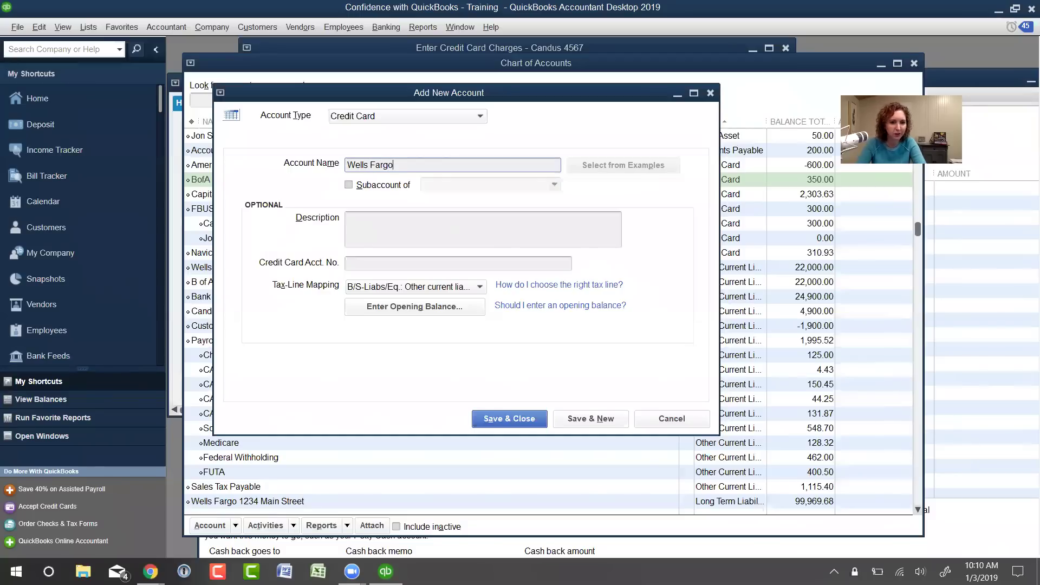
{"action": "type", "text": " 7896"}
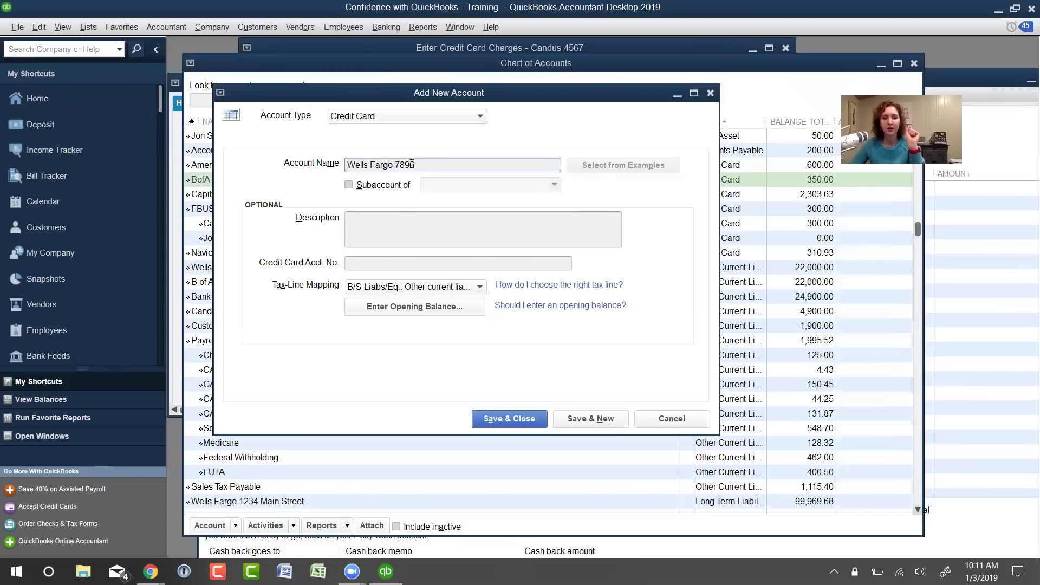
{"action": "left_click_drag", "start_coordinate": [414, 164], "coordinate": [397, 163]}
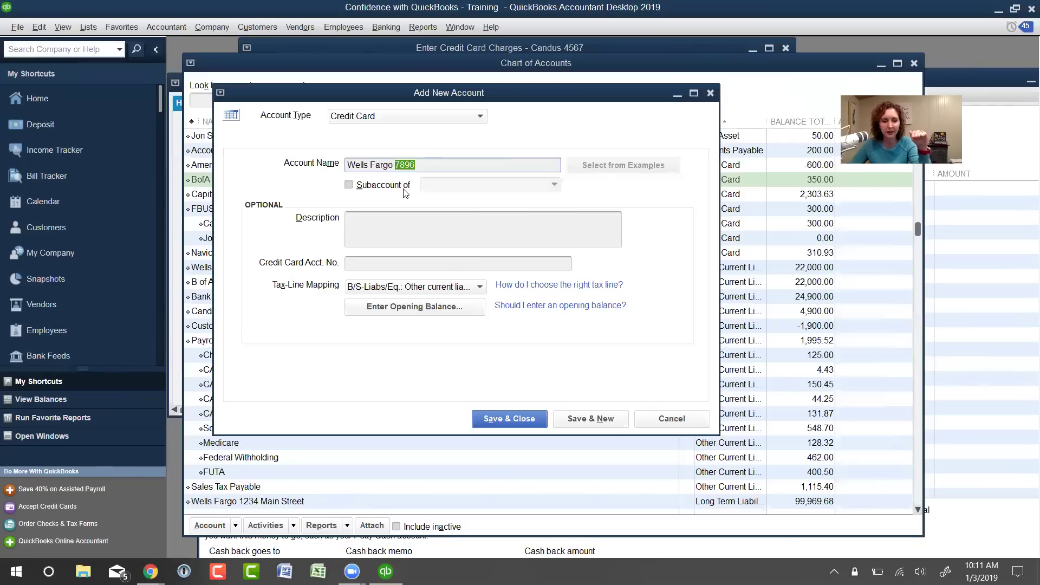
{"action": "left_click", "coordinate": [407, 230]}
{"action": "left_click", "coordinate": [405, 227]}
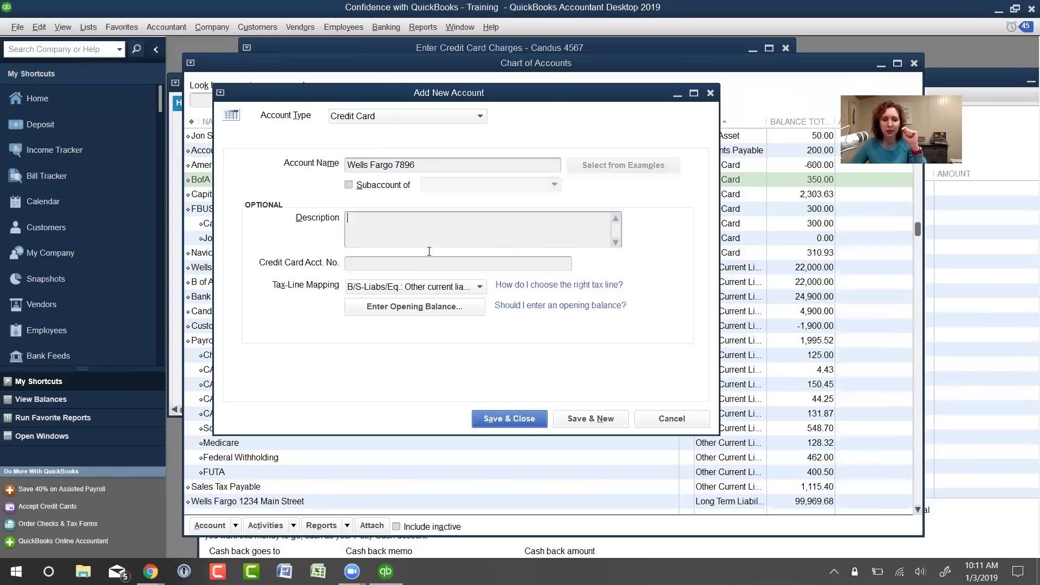
Save the new credit card account without an opening balance and decline the bank feed setup.
{"action": "left_click", "coordinate": [449, 309]}
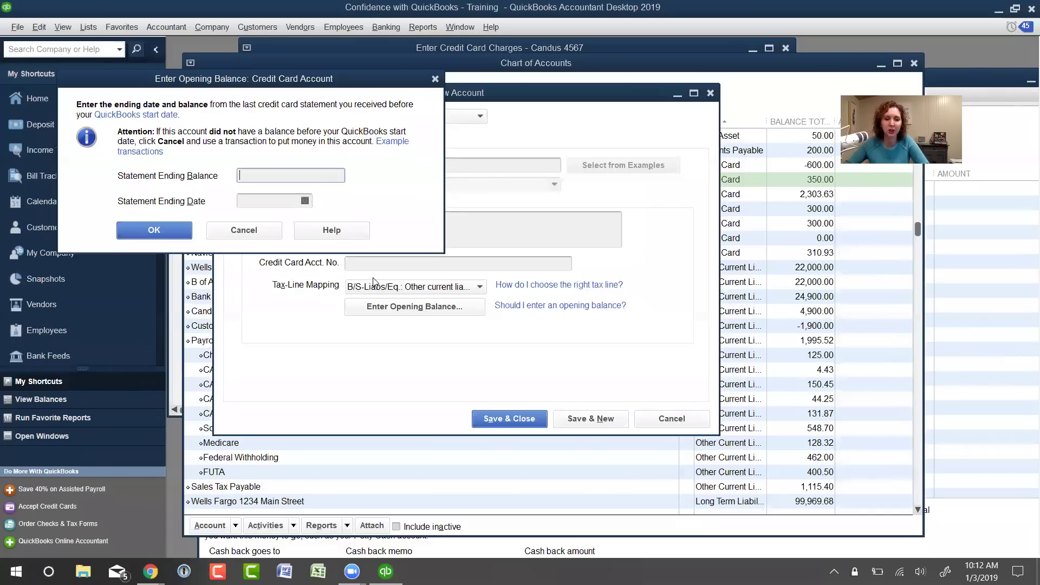
{"action": "left_click", "coordinate": [272, 236]}
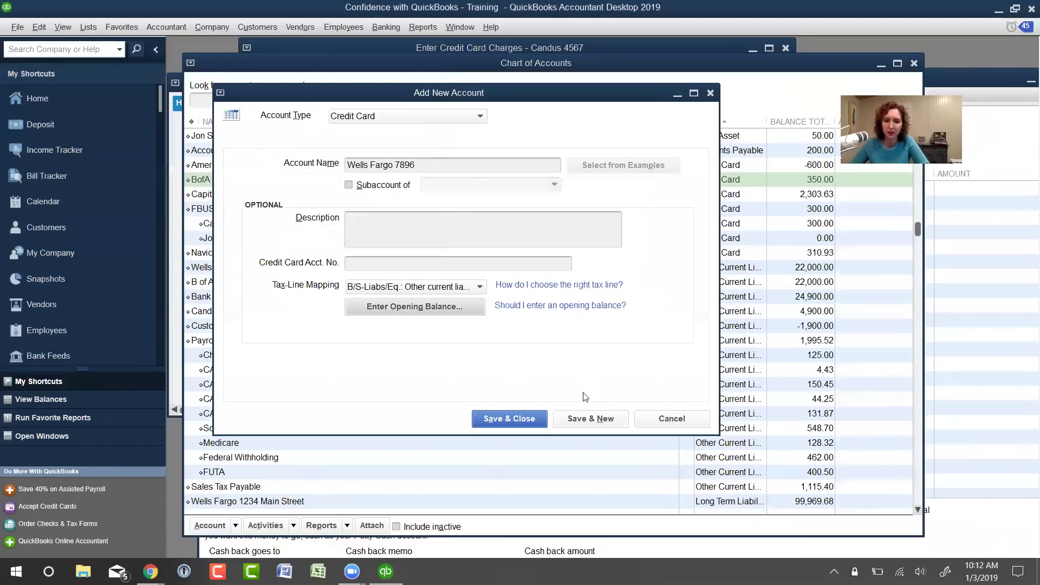
{"action": "left_click", "coordinate": [515, 413]}
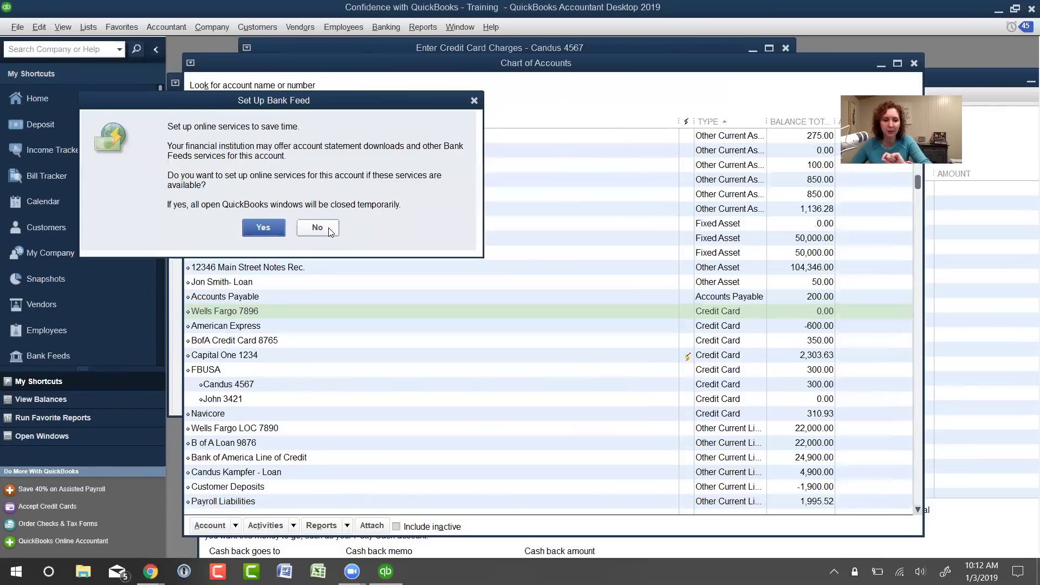
{"action": "left_click", "coordinate": [317, 227]}
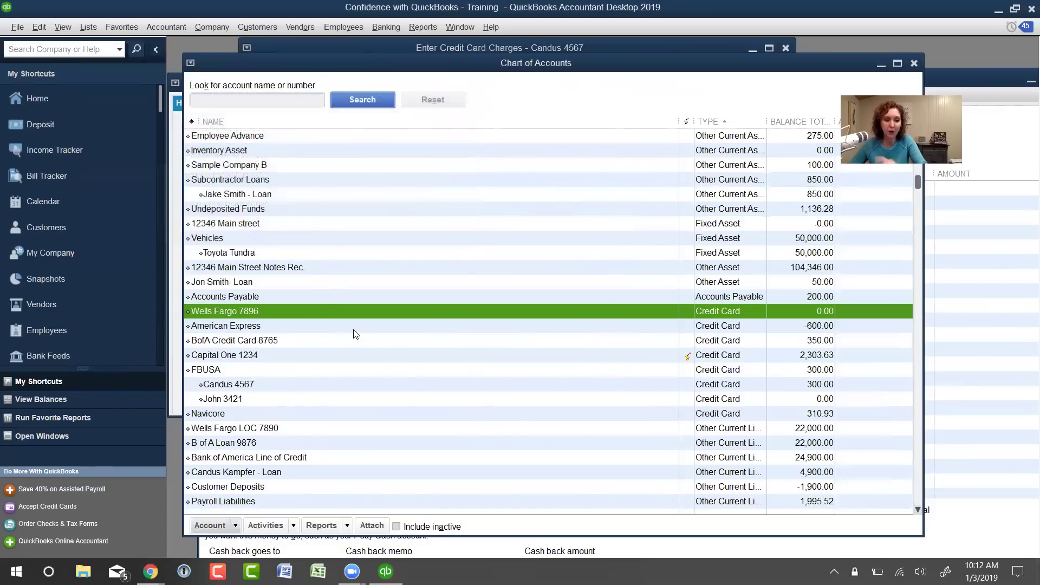
Edit the American Express credit card account, append the card's last four digits to its name, and save it.
{"action": "left_click", "coordinate": [252, 325]}
{"action": "right_click", "coordinate": [257, 327]}
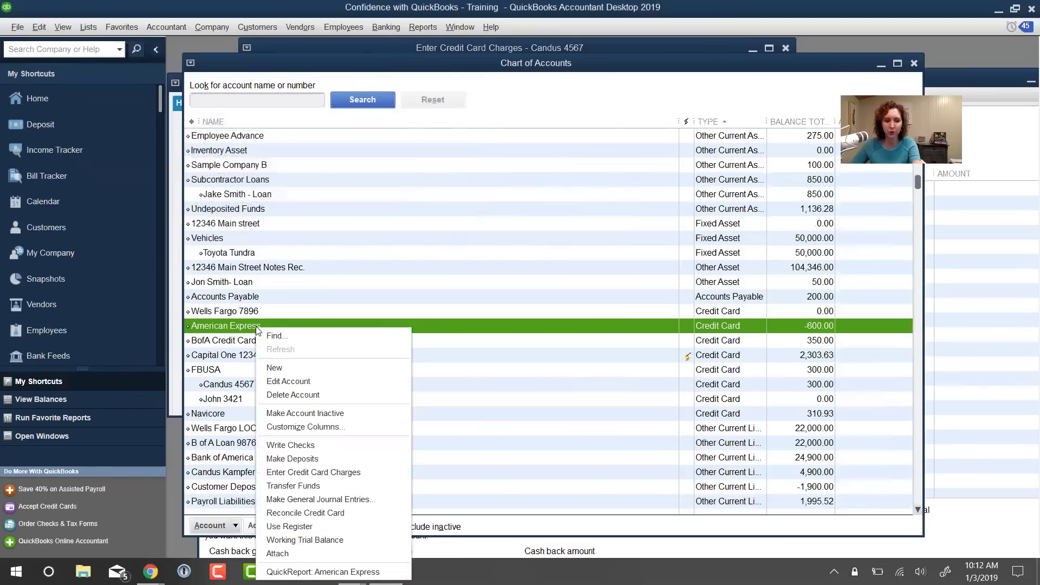
{"action": "right_click", "coordinate": [251, 331]}
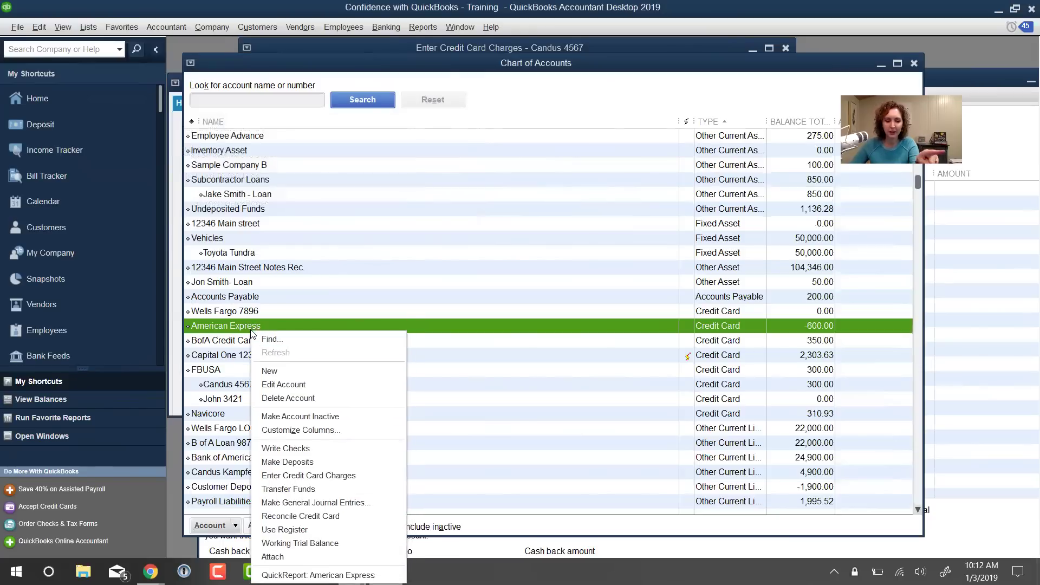
{"action": "left_click", "coordinate": [279, 383]}
{"action": "left_click", "coordinate": [451, 168]}
{"action": "type", "text": "2345"}
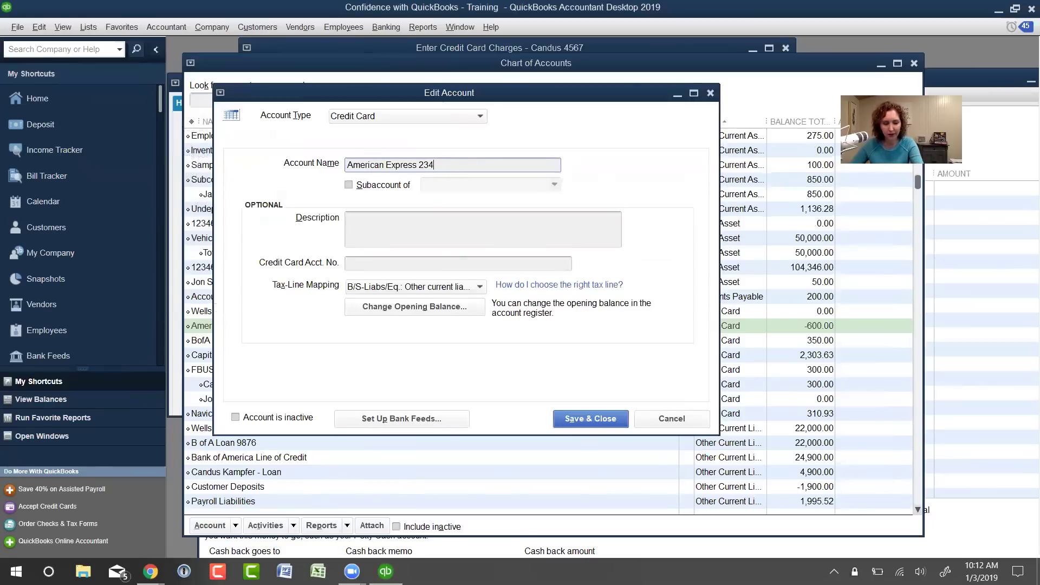
{"action": "left_click", "coordinate": [614, 421]}
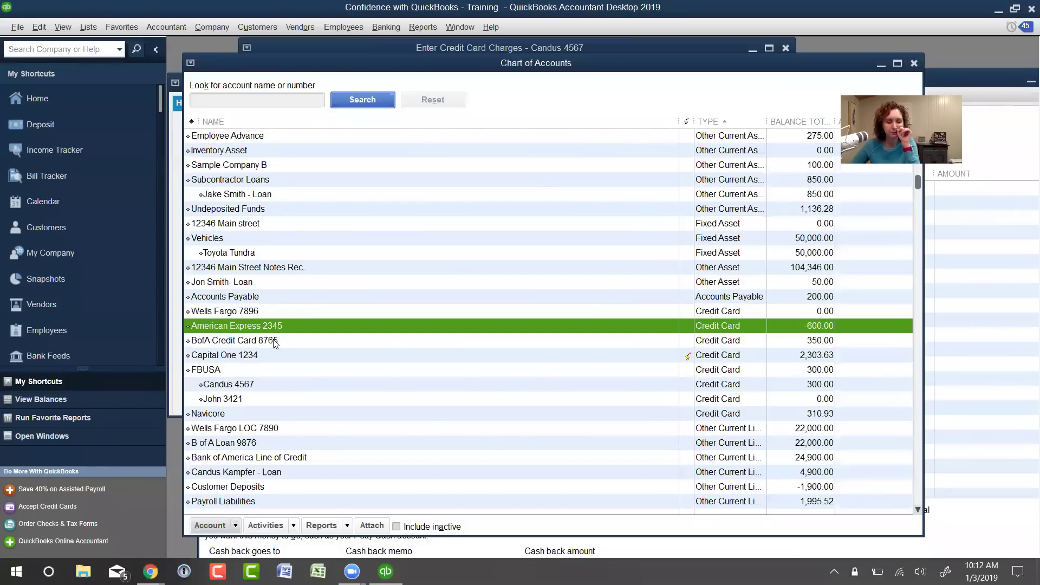
Open the register of the new Wells Fargo credit card account at full size and date the first entry 12/31/2018.
{"action": "left_click", "coordinate": [262, 311]}
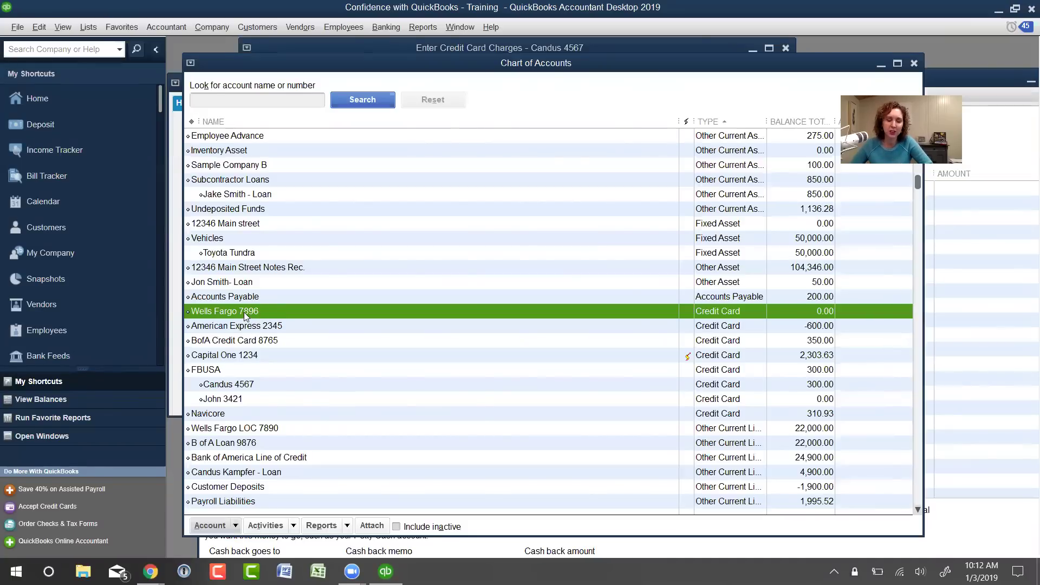
{"action": "double_click", "coordinate": [245, 313]}
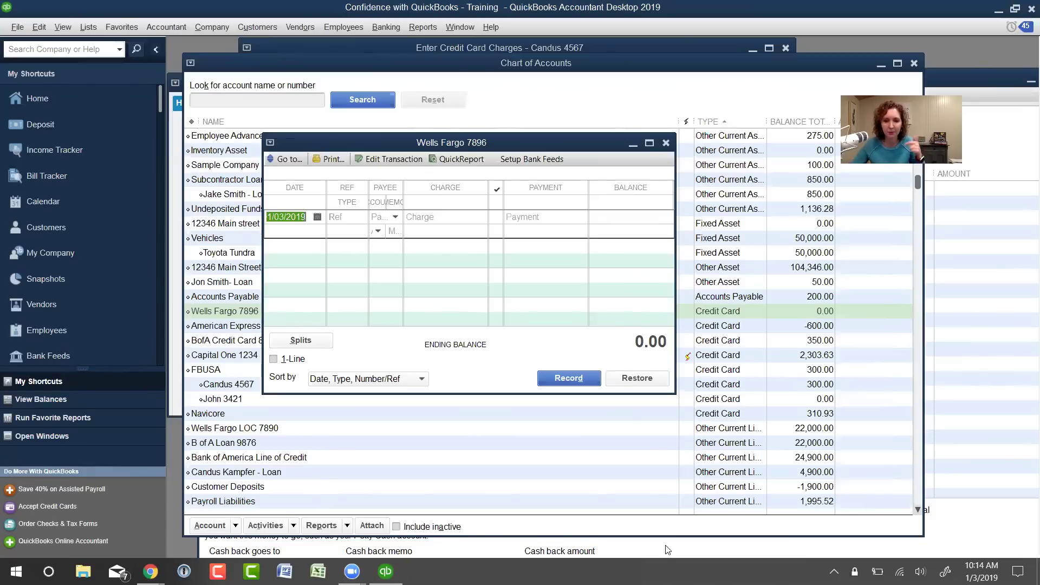
{"action": "left_click", "coordinate": [649, 143]}
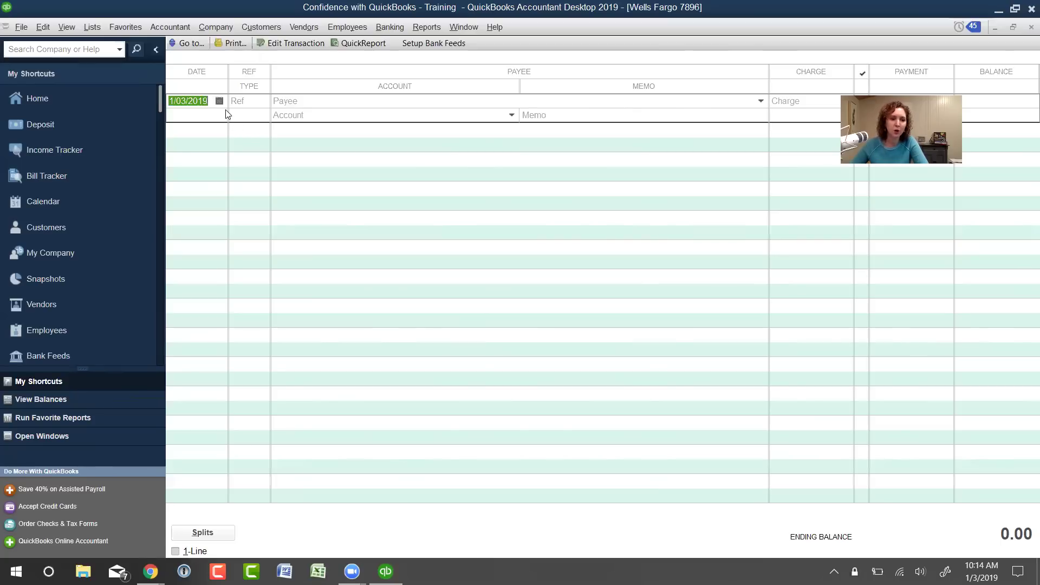
{"action": "type", "text": "/31/18"}
{"action": "key", "text": "Tab"}
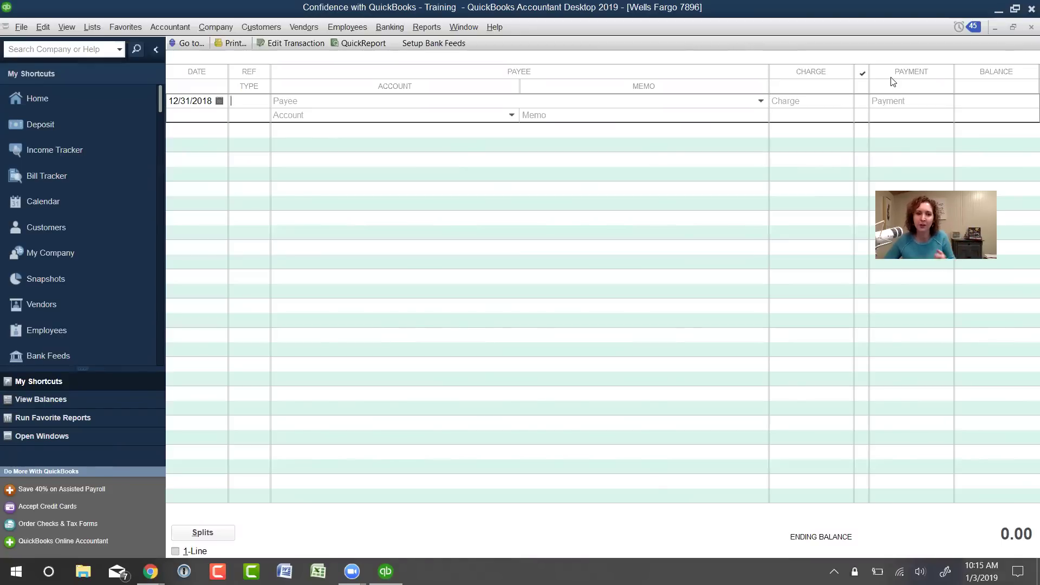
Enter a charge of 1,000.00 on the register line and assign it to the Opening Balance Equity account.
{"action": "left_click", "coordinate": [879, 106]}
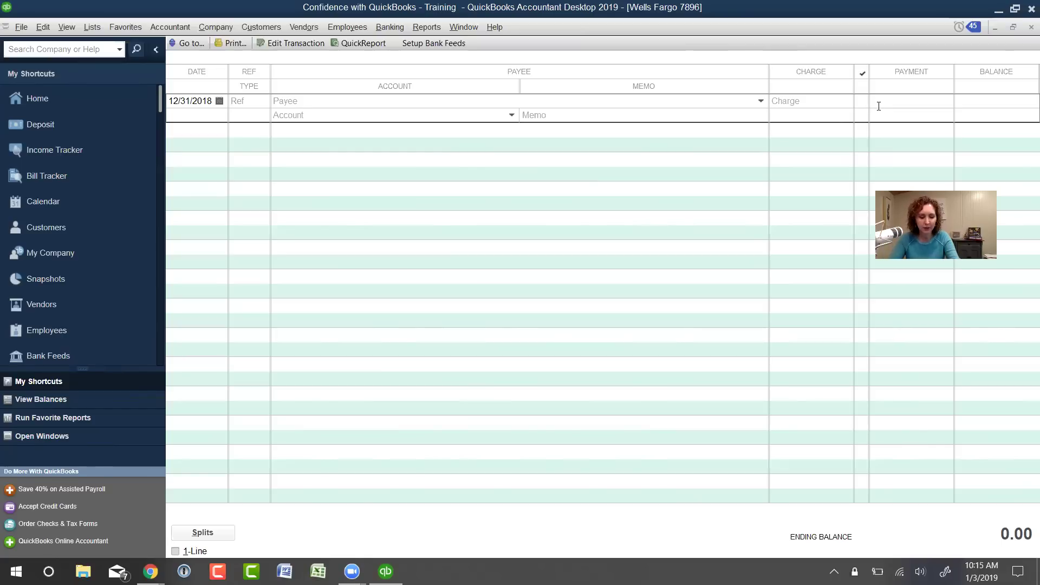
{"action": "left_click", "coordinate": [842, 106]}
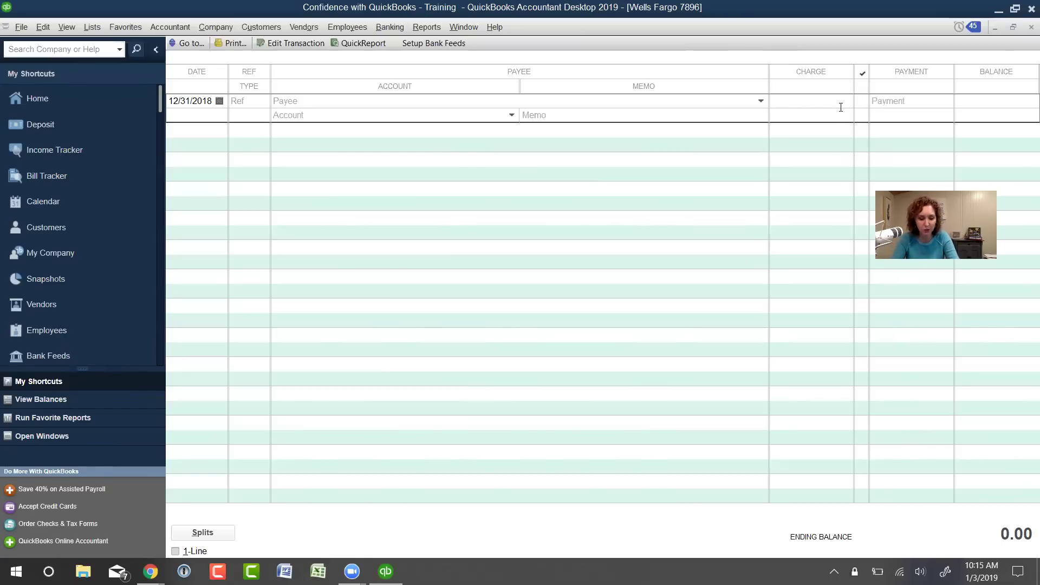
{"action": "type", "text": "1,00"}
{"action": "type", "text": "000"}
{"action": "key", "text": "Tab"}
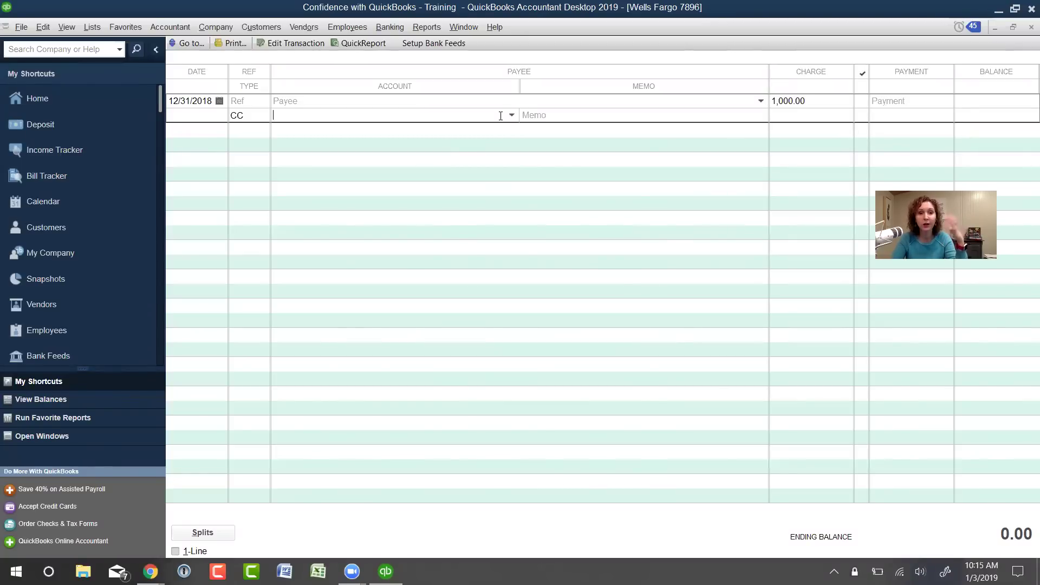
{"action": "type", "text": "Opening Balance Equity"}
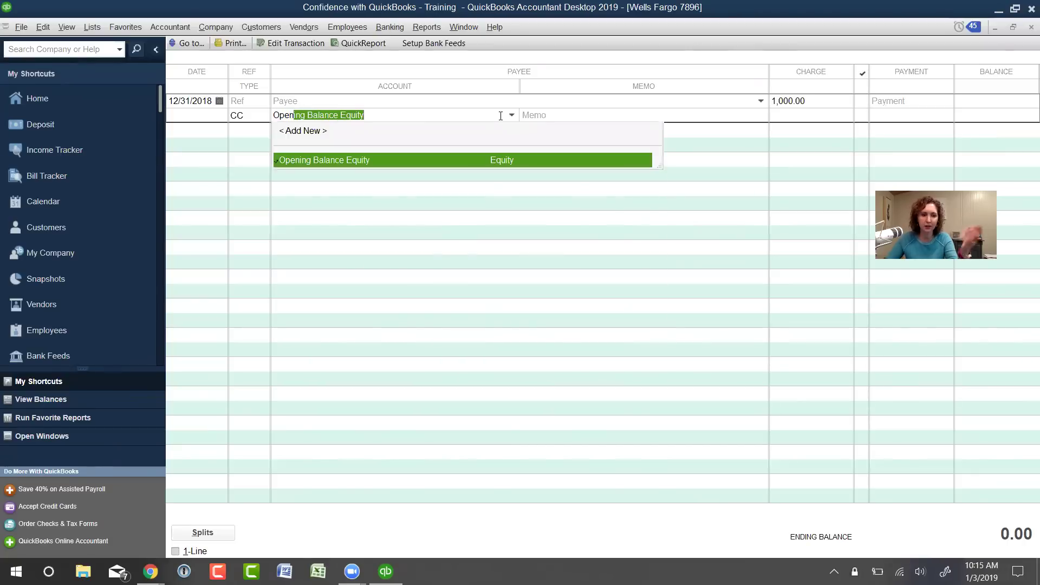
{"action": "left_click", "coordinate": [459, 162]}
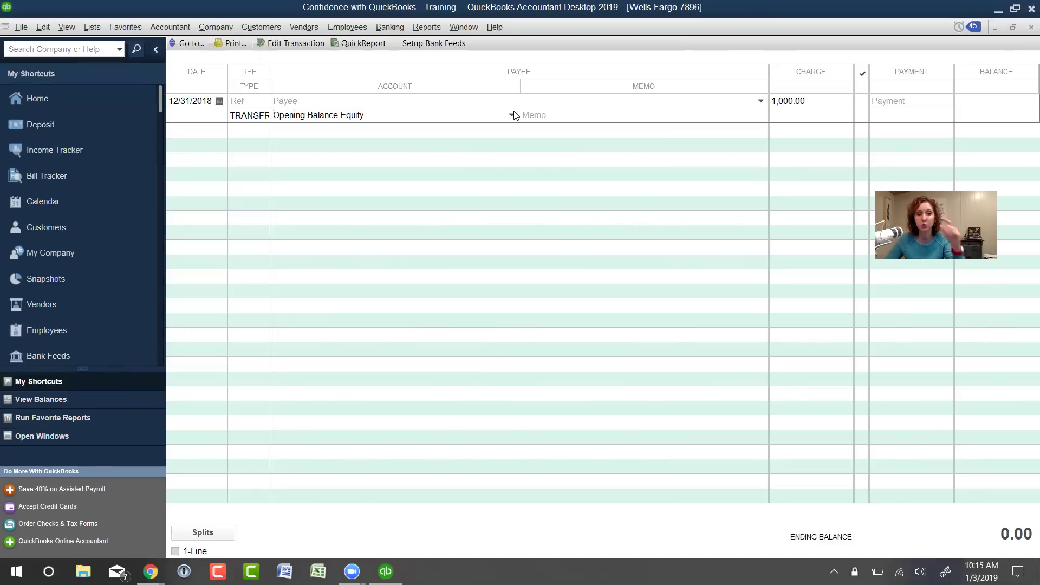
Enter "Starting Credit Card" as the memo of the opening balance entry.
{"action": "left_click", "coordinate": [550, 112]}
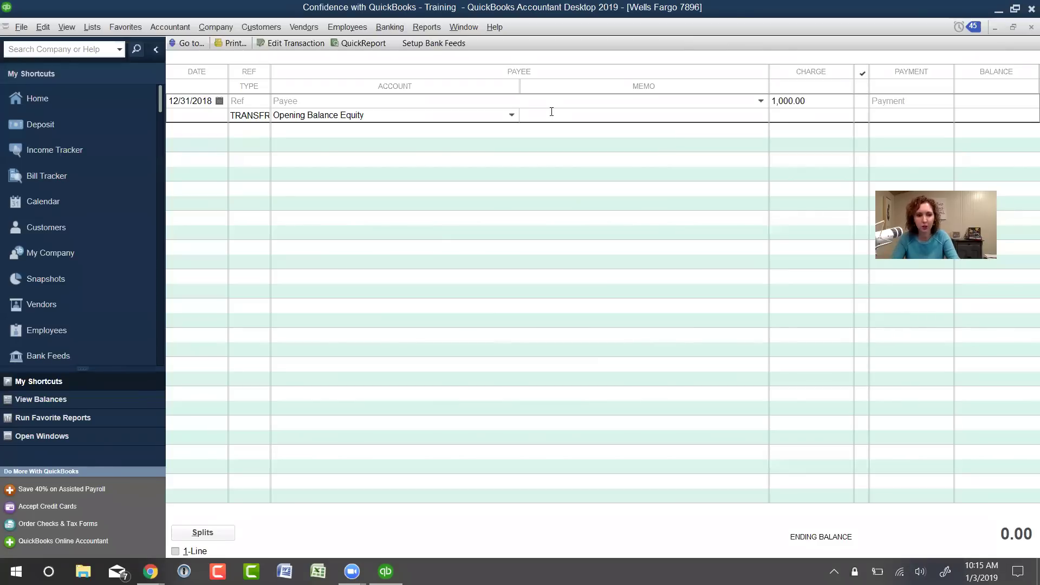
{"action": "type", "text": "Sat"}
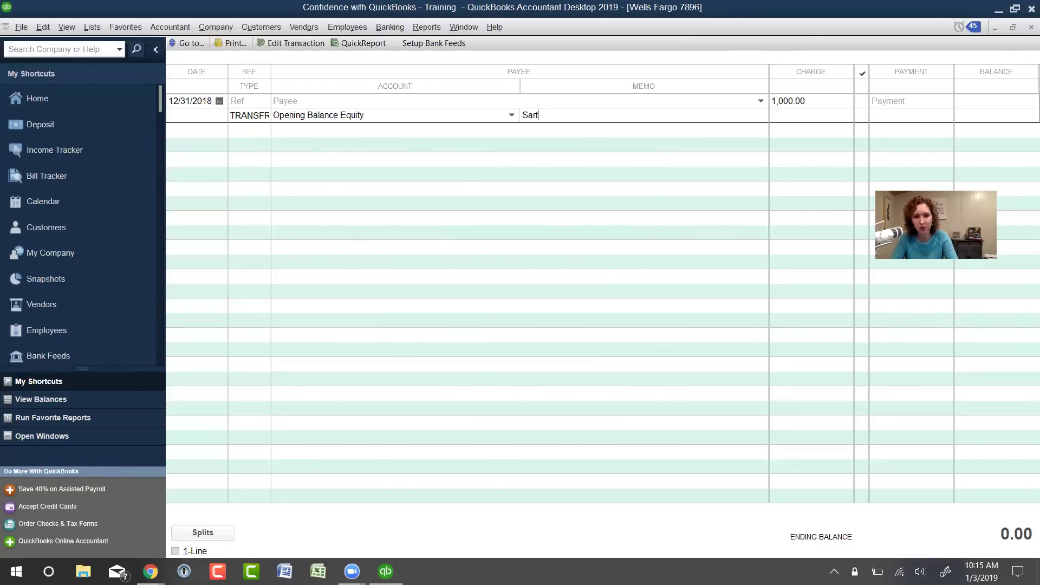
{"action": "key", "text": "BackSpace"}
{"action": "key", "text": "BackSpace"}
{"action": "type", "text": "tarting Credit Card"}
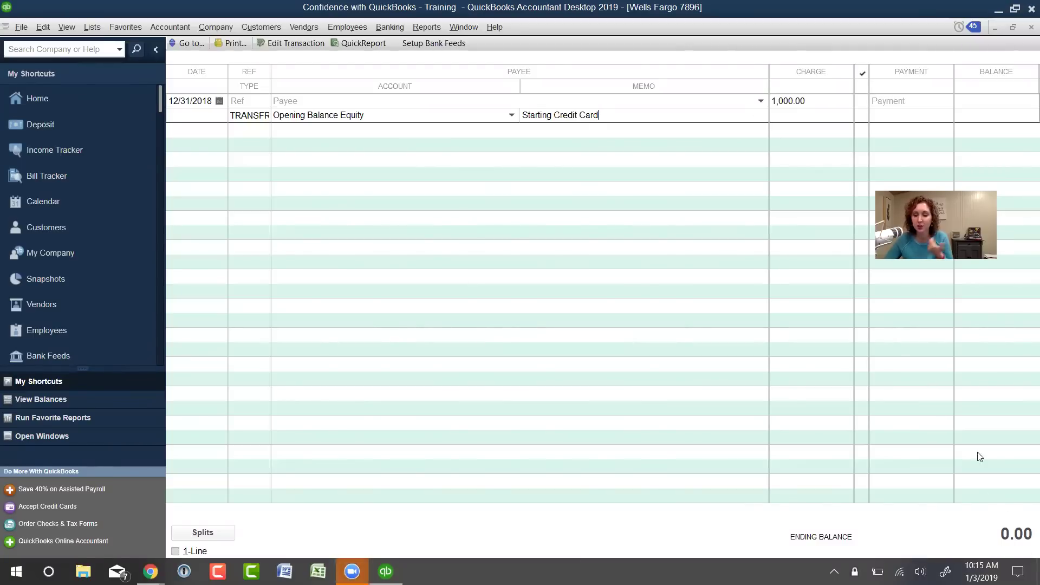
Restore and enlarge the register window, record the opening balance entry, and close the register.
{"action": "left_click", "coordinate": [1013, 27]}
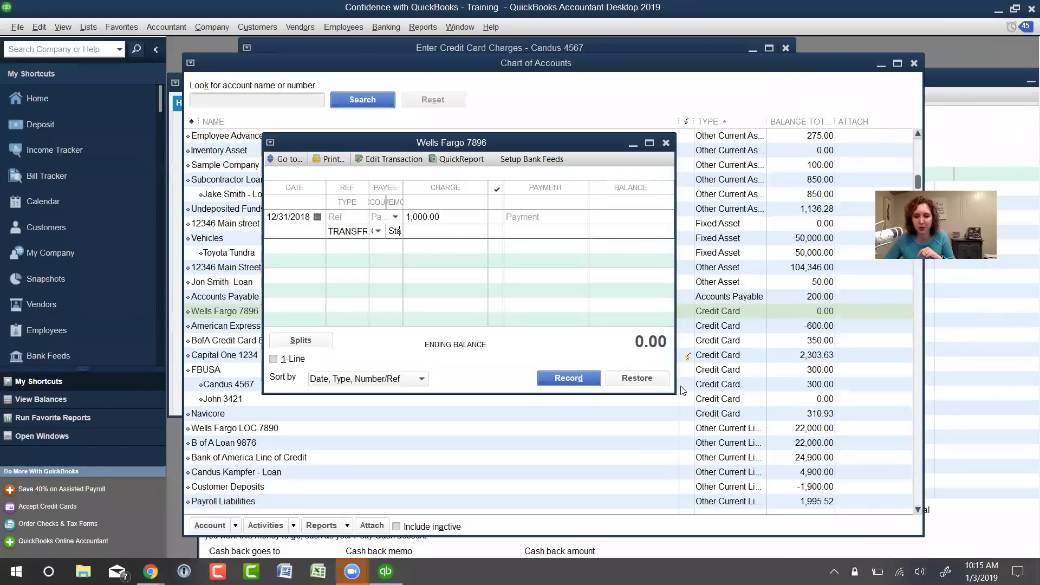
{"action": "left_click_drag", "start_coordinate": [675, 396], "coordinate": [932, 558]}
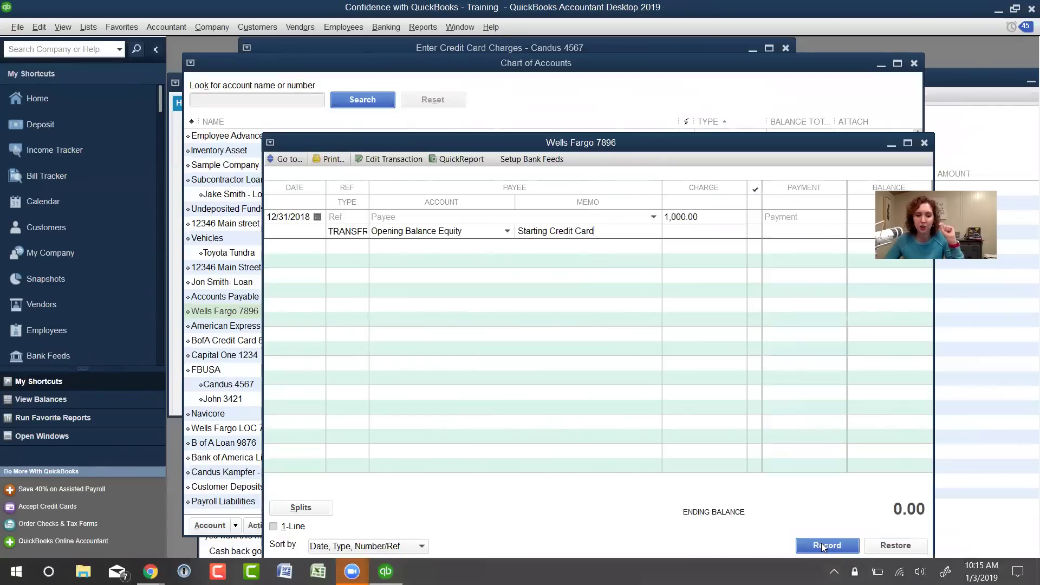
{"action": "left_click", "coordinate": [823, 546]}
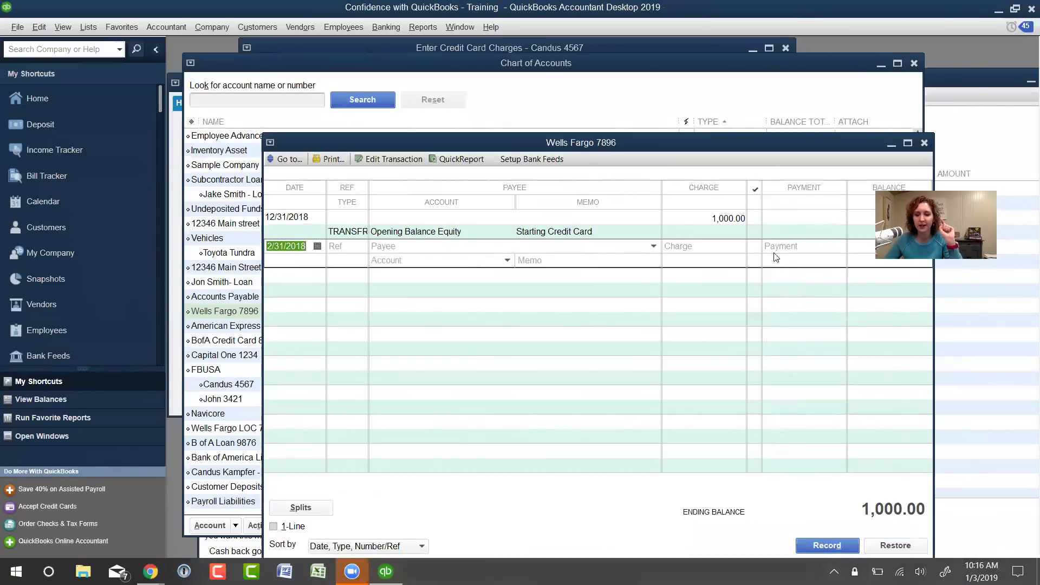
{"action": "left_click", "coordinate": [924, 142]}
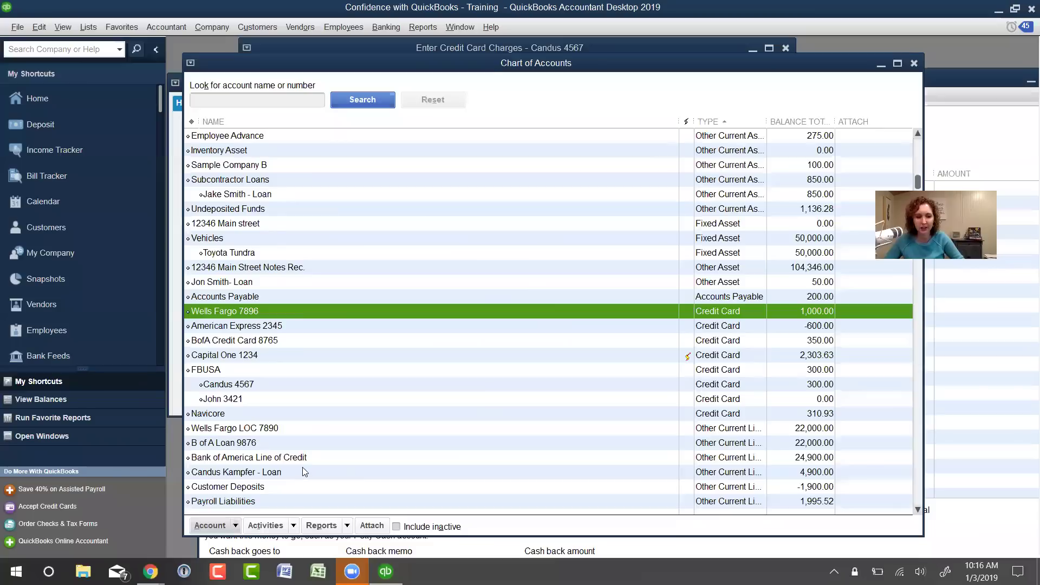
Reopen the Wells Fargo credit card register to review the recorded opening balance entry, and close it again.
{"action": "key", "text": "ctrl+r"}
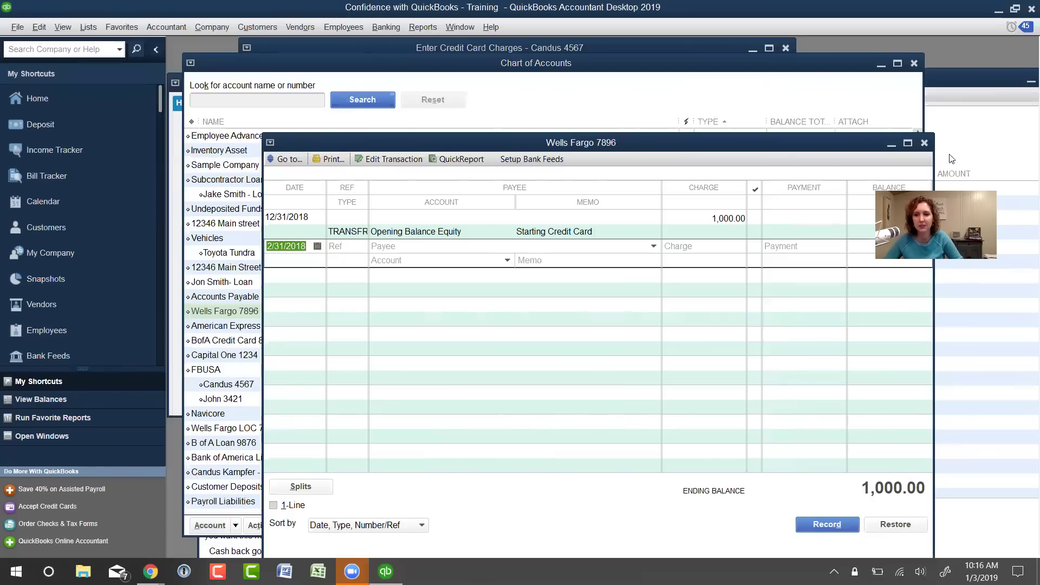
{"action": "left_click", "coordinate": [924, 143]}
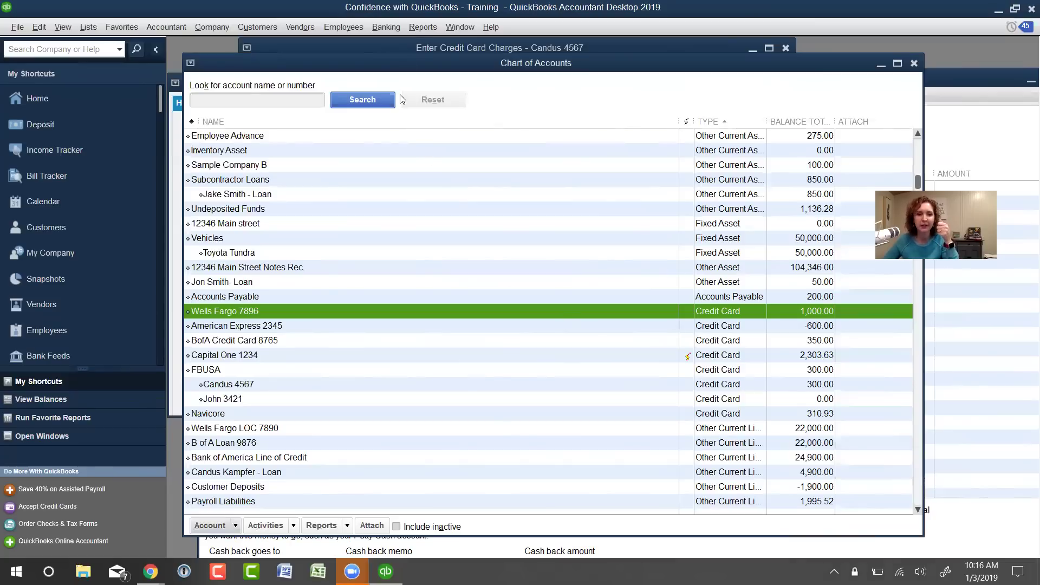
Open Enter Credit Card Charges, enlarge its window, and choose the Wells Fargo account as the credit card.
{"action": "left_click", "coordinate": [396, 28]}
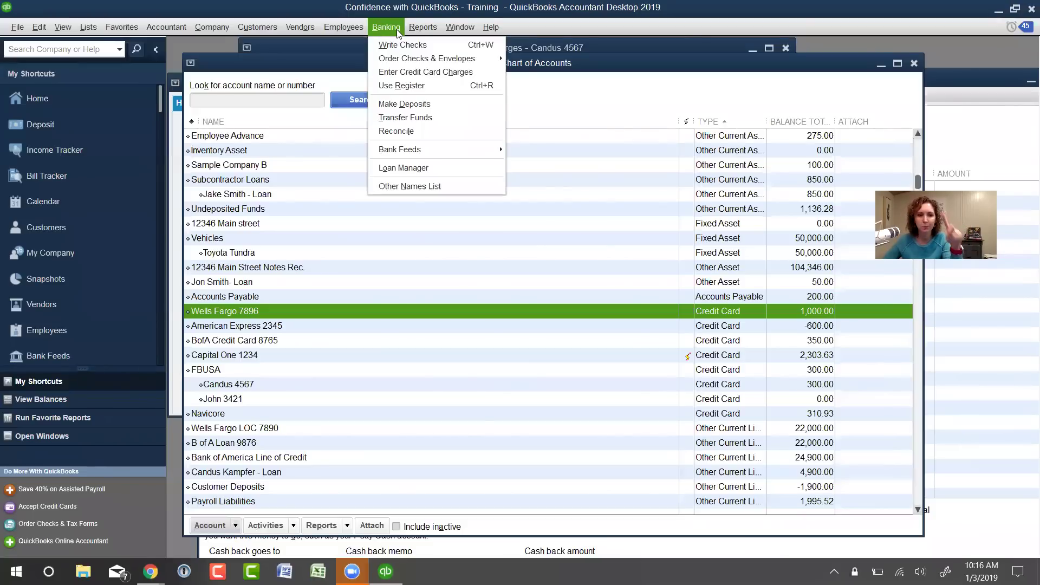
{"action": "left_click", "coordinate": [413, 72]}
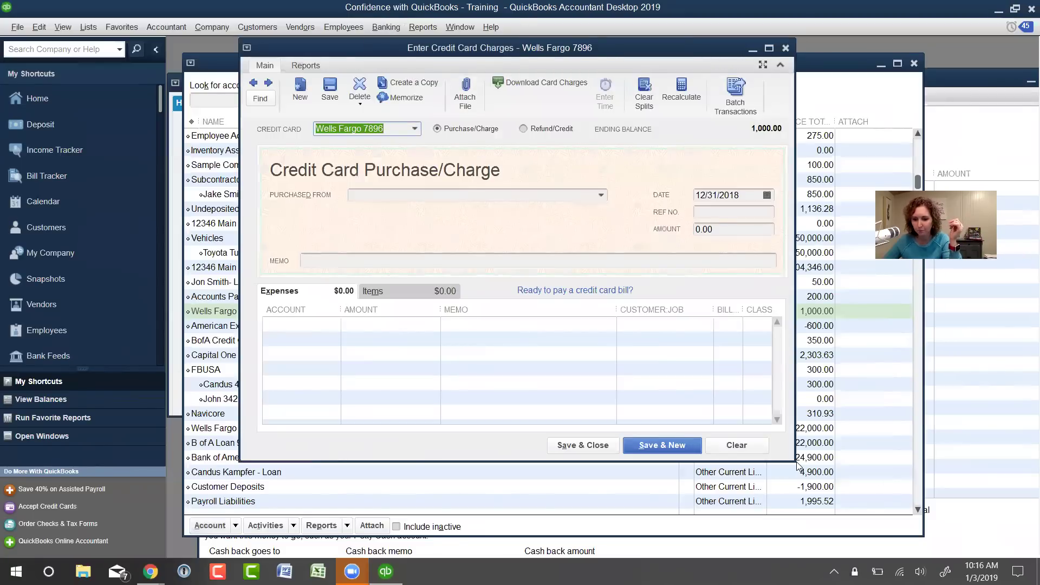
{"action": "left_click_drag", "start_coordinate": [793, 460], "coordinate": [996, 544]}
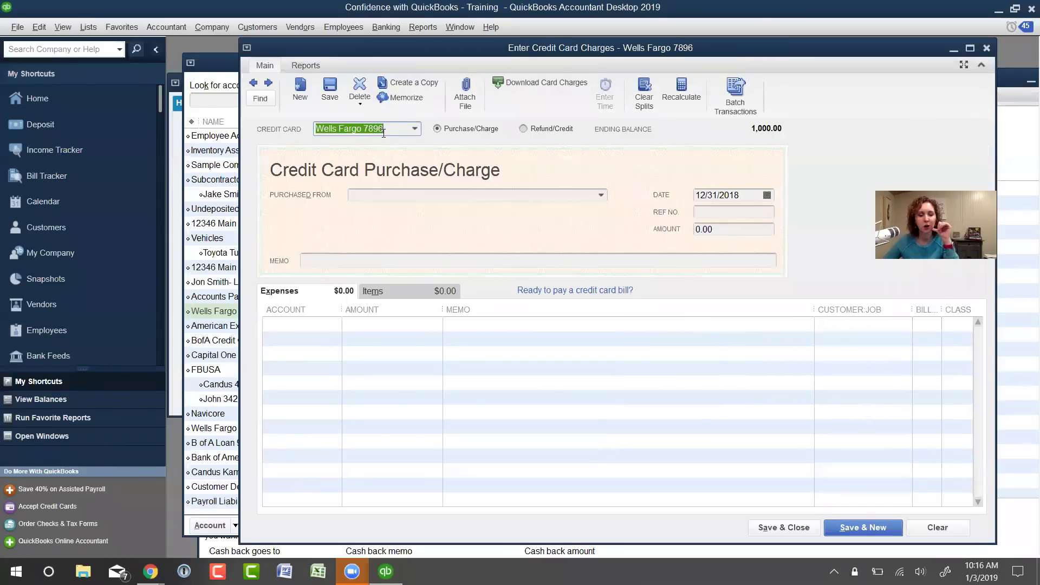
{"action": "left_click", "coordinate": [413, 129]}
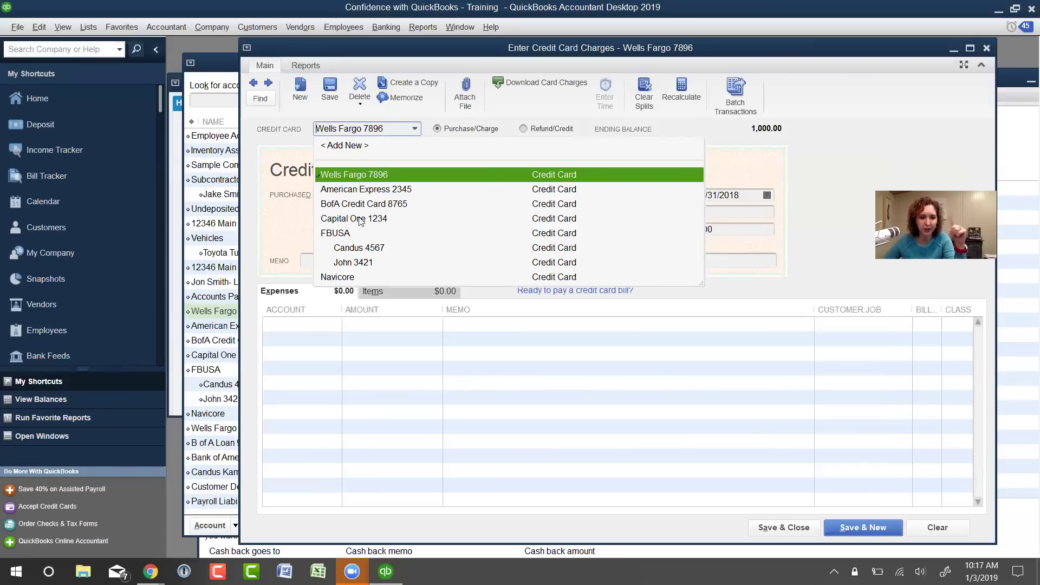
{"action": "left_click", "coordinate": [378, 175]}
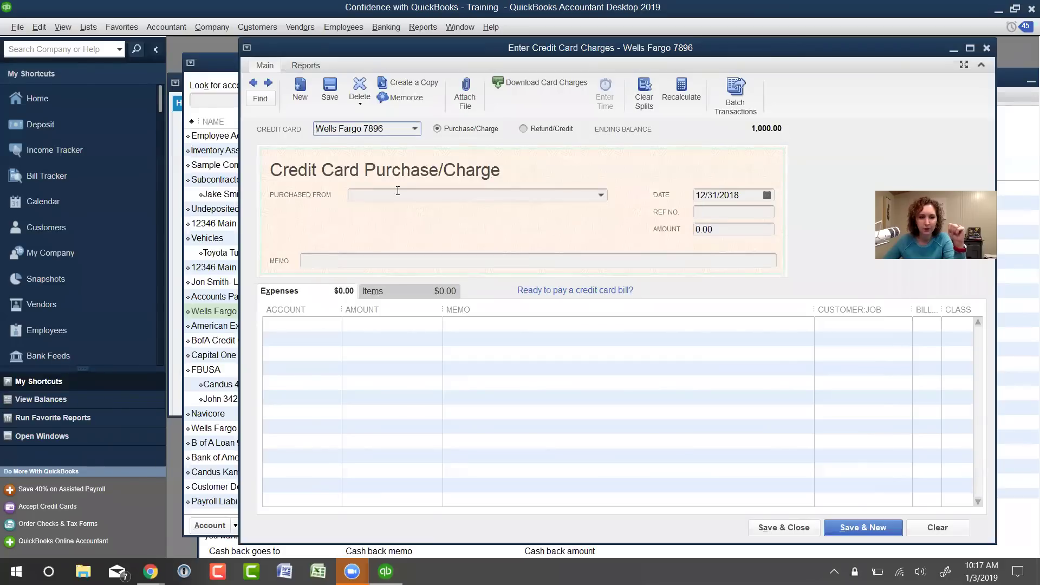
Switch the charge form to Refund/Credit to view it, and return it to Purchase/Charge.
{"action": "left_click", "coordinate": [522, 128]}
{"action": "left_click", "coordinate": [480, 130]}
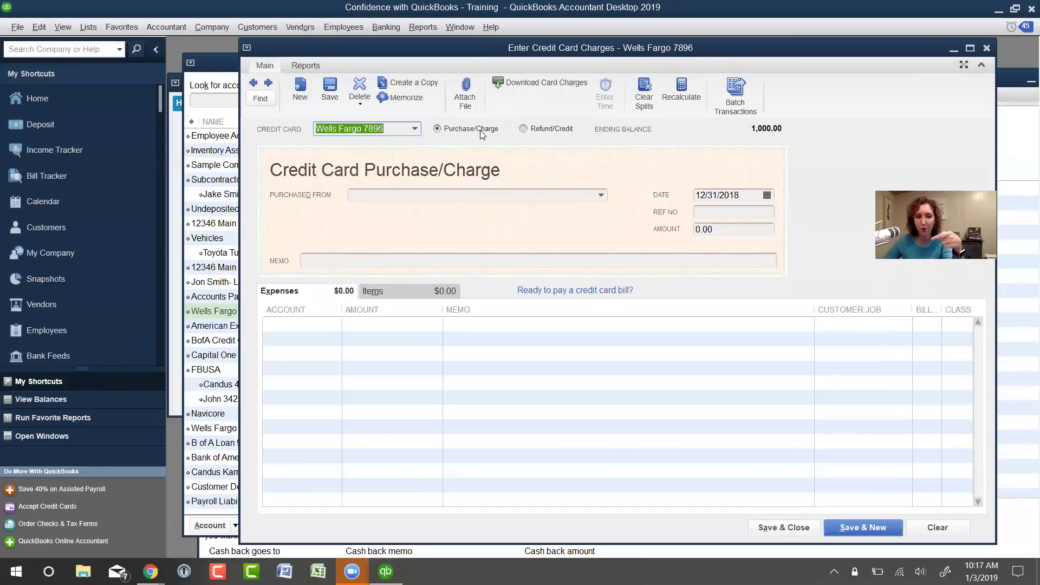
{"action": "left_click", "coordinate": [528, 132]}
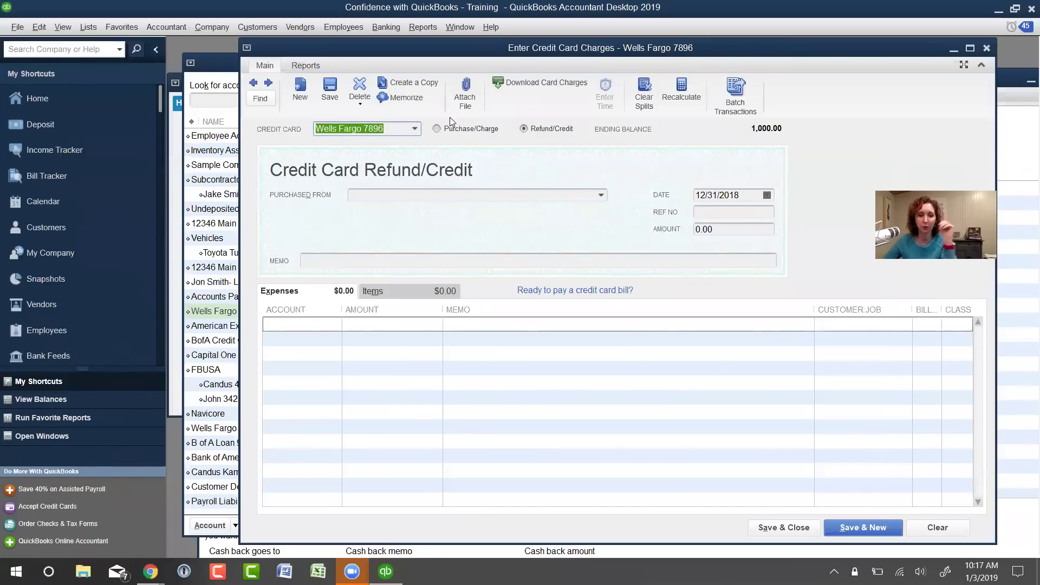
{"action": "left_click", "coordinate": [449, 132]}
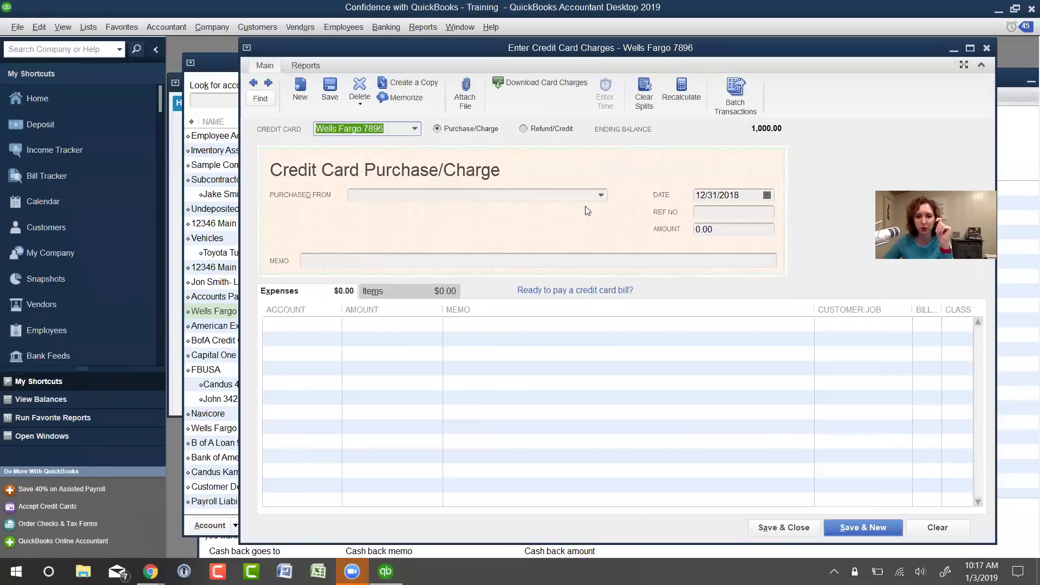
Choose 76 Station as the vendor the purchase was made from and set the charge date to 01/01/2019.
{"action": "left_click", "coordinate": [605, 197]}
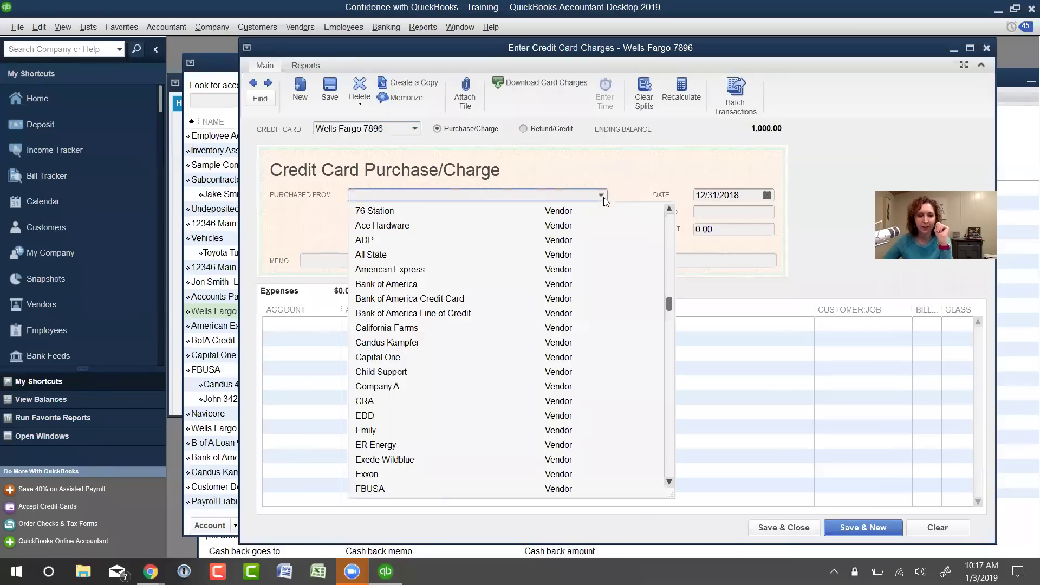
{"action": "left_click", "coordinate": [394, 211]}
{"action": "left_click", "coordinate": [748, 194]}
{"action": "type", "text": "1"}
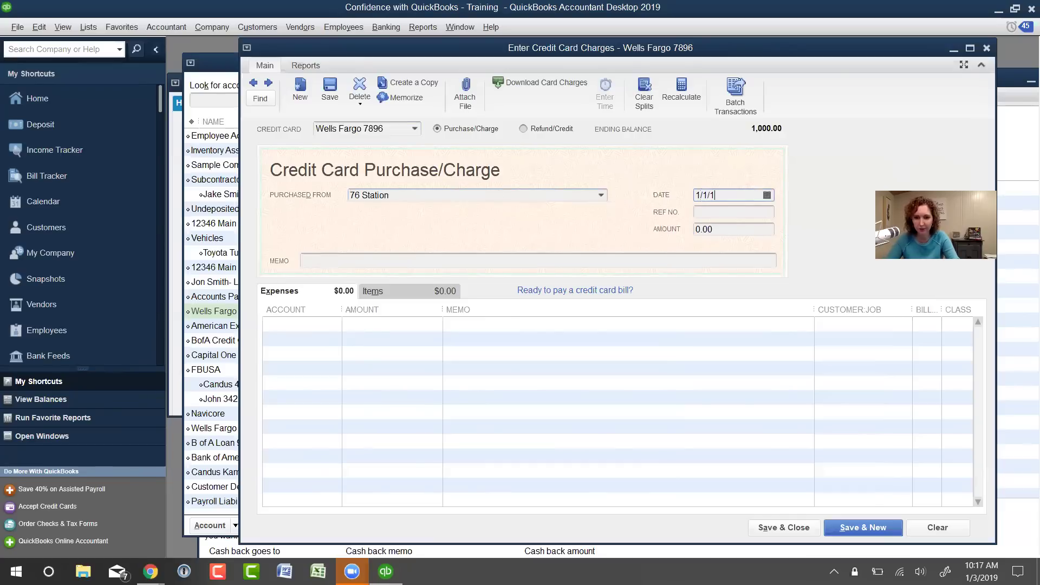
{"action": "type", "text": "/01/2019"}
{"action": "key", "text": "Tab"}
{"action": "key", "text": "Tab"}
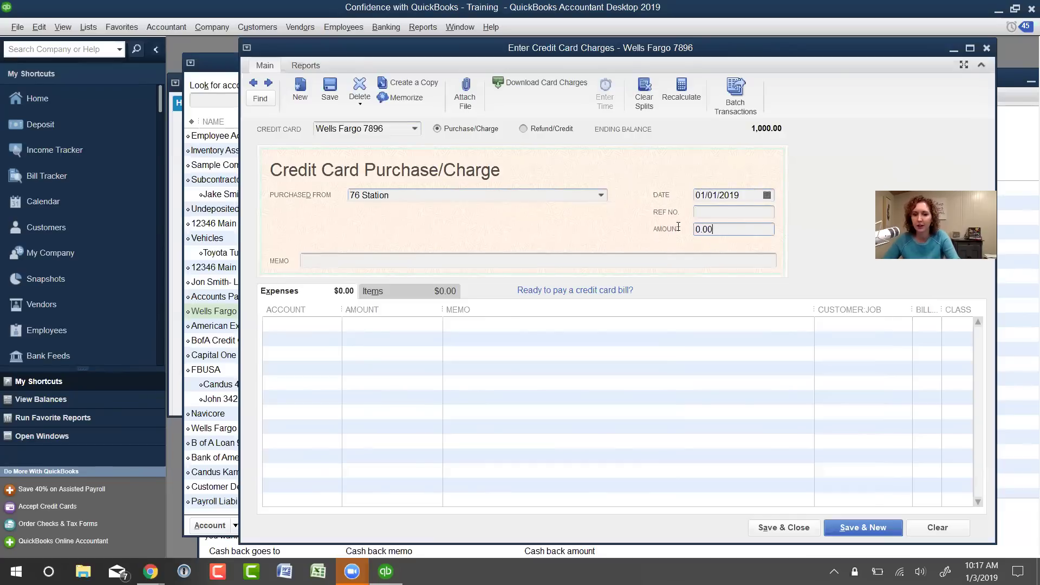
Set the amount of the credit card charge to 40.00.
{"action": "type", "text": "30"}
{"action": "key", "text": "Tab"}
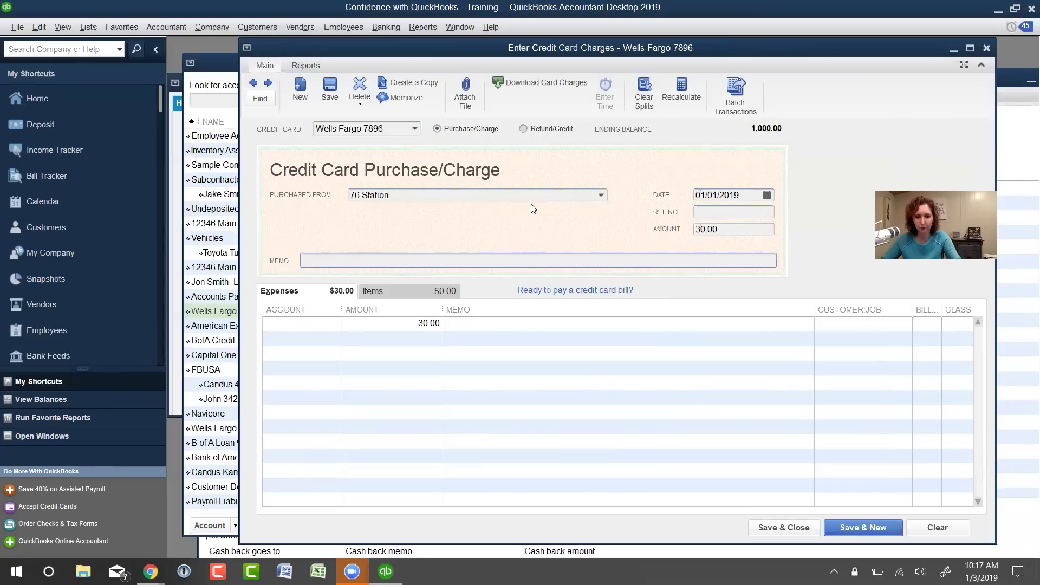
{"action": "left_click", "coordinate": [697, 230]}
{"action": "key", "text": "Delete"}
{"action": "type", "text": "4"}
{"action": "key", "text": "Tab"}
Look at the charge's item lines, return to the expense lines, and assign the 40.00 expense line to the Fuel account.
{"action": "left_click", "coordinate": [309, 325]}
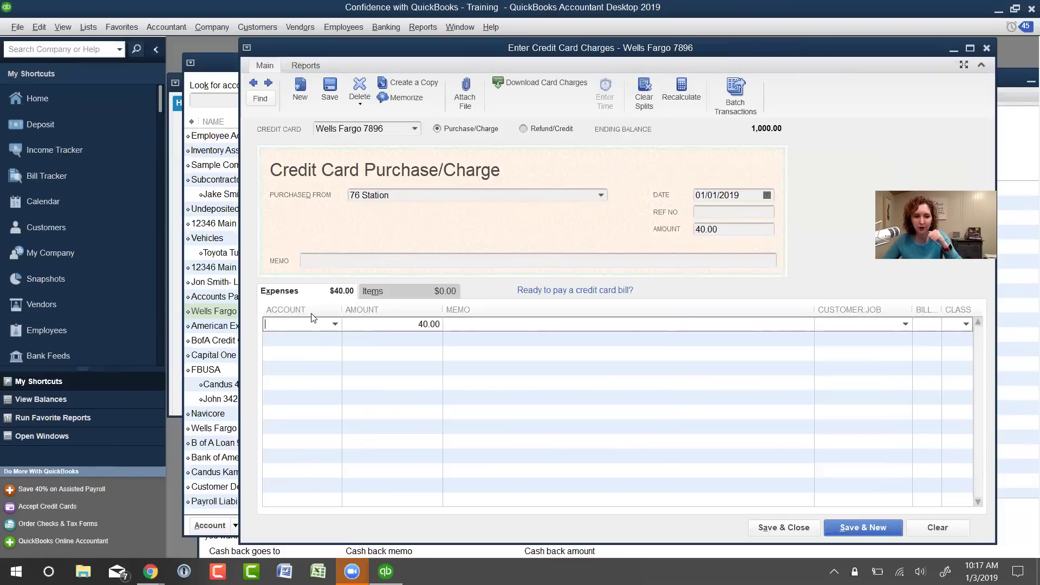
{"action": "left_click", "coordinate": [401, 293]}
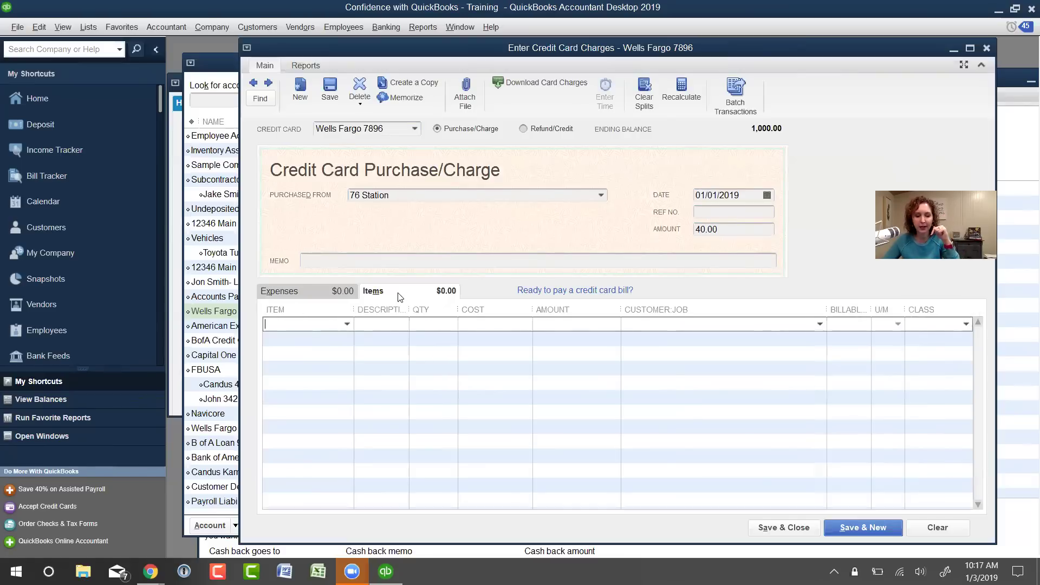
{"action": "left_click", "coordinate": [335, 292]}
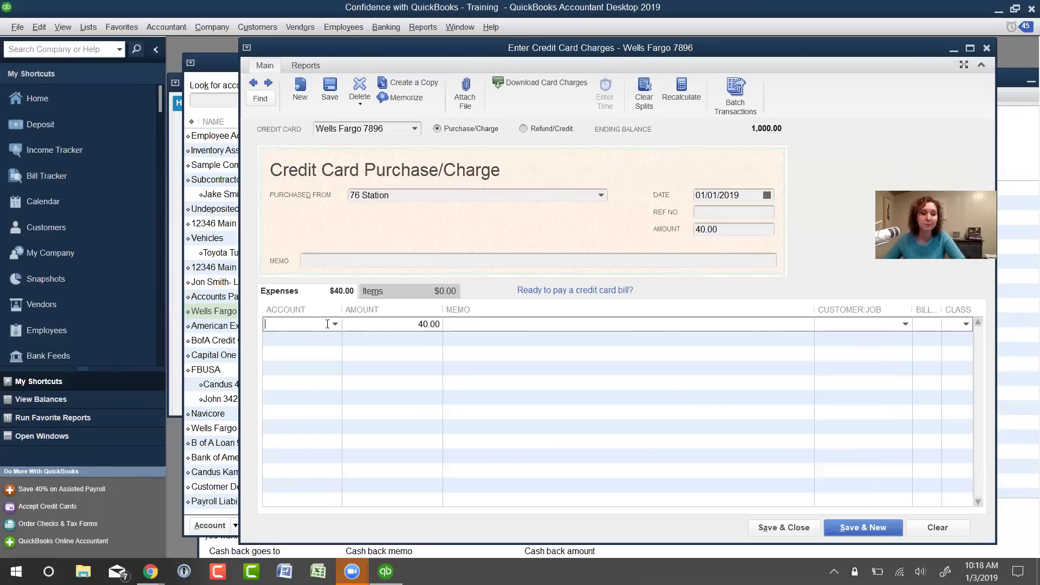
{"action": "type", "text": "Fuel"}
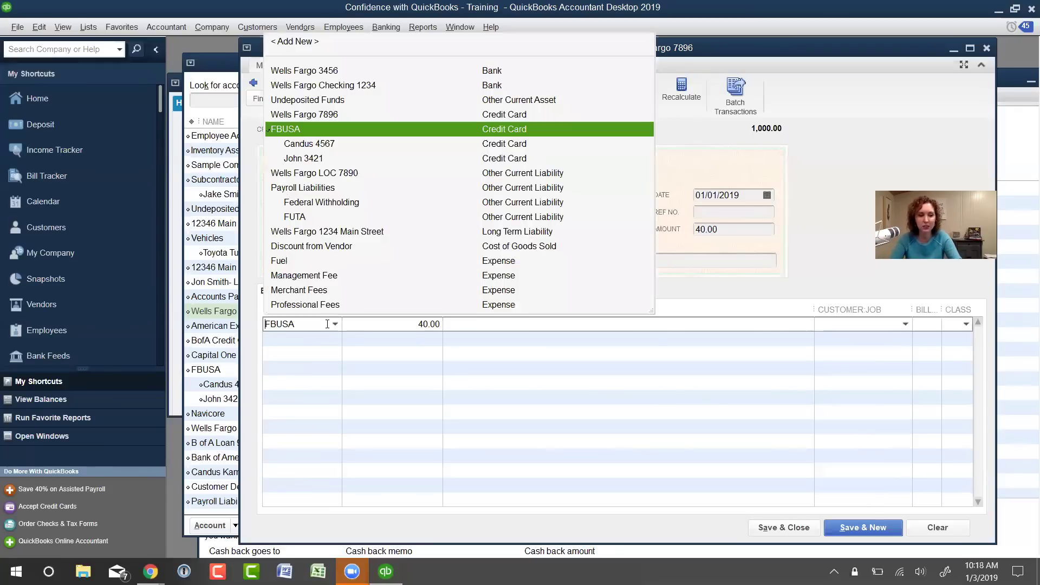
{"action": "left_click", "coordinate": [347, 369]}
{"action": "left_click", "coordinate": [485, 325]}
{"action": "left_click", "coordinate": [471, 328]}
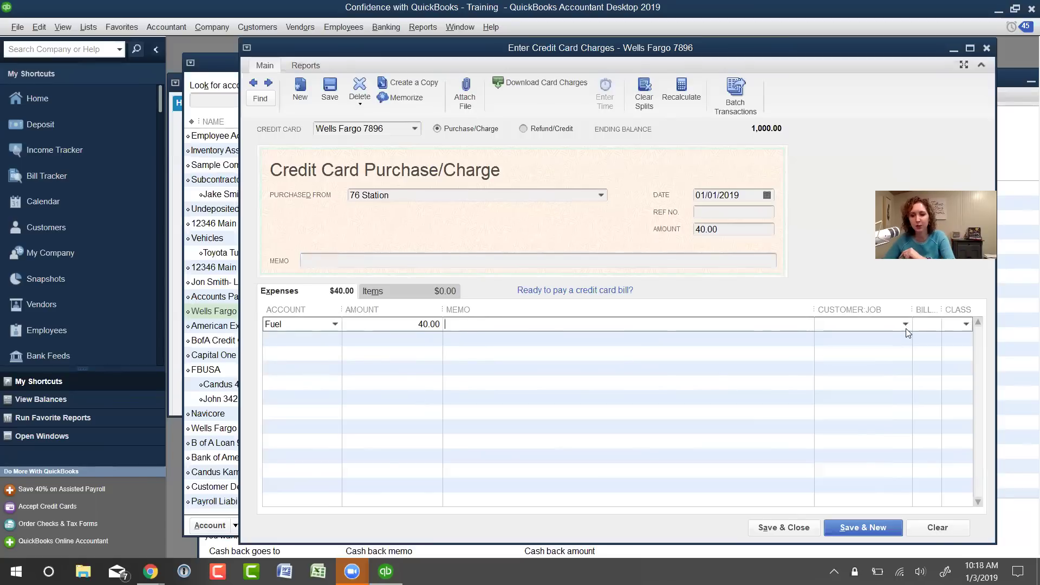
Assign the Fuel expense line to an existing customer and make the line non-billable.
{"action": "left_click", "coordinate": [906, 328]}
{"action": "left_click", "coordinate": [905, 325]}
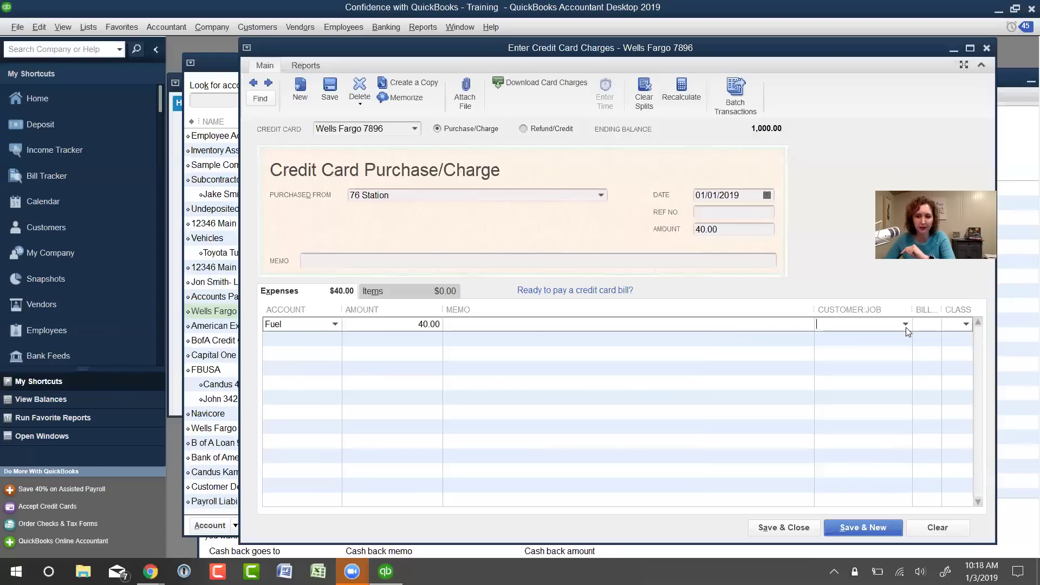
{"action": "left_click", "coordinate": [905, 324]}
{"action": "left_click", "coordinate": [803, 366]}
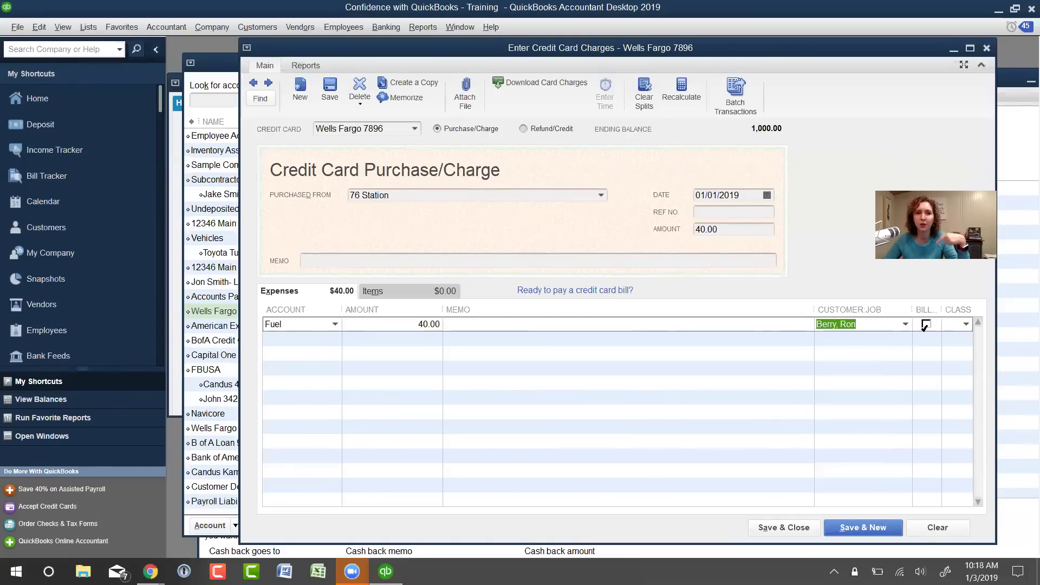
{"action": "left_click", "coordinate": [926, 325]}
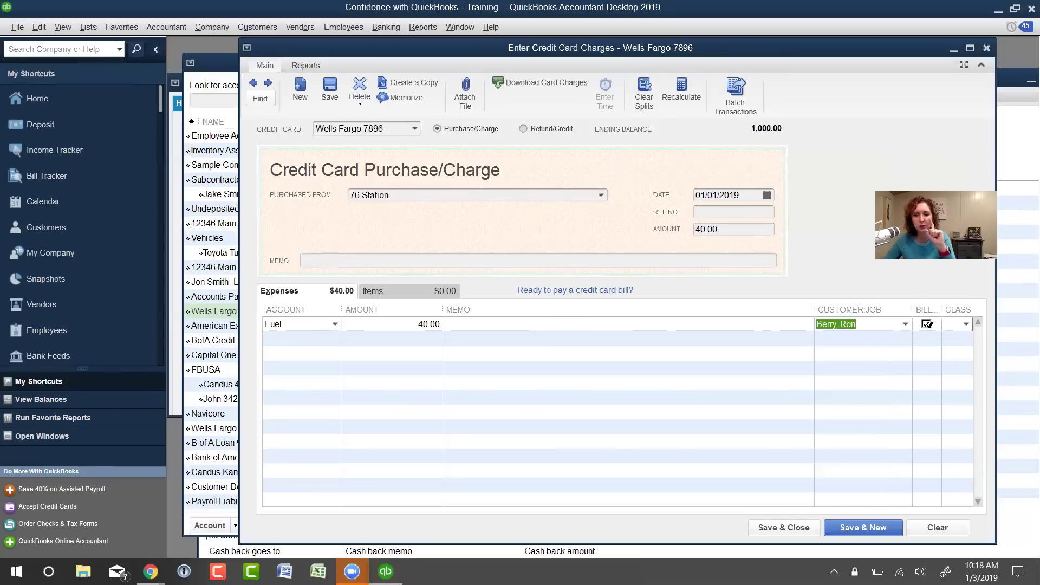
{"action": "left_click", "coordinate": [927, 324]}
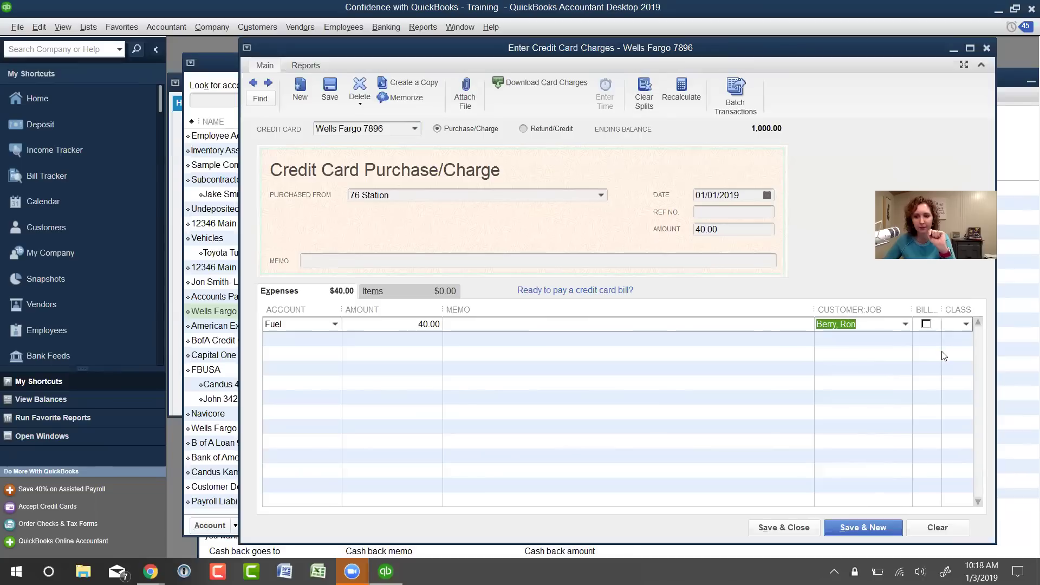
Review the available classes and the list of items for the charge without choosing any, and return to the expense lines.
{"action": "left_click", "coordinate": [966, 323]}
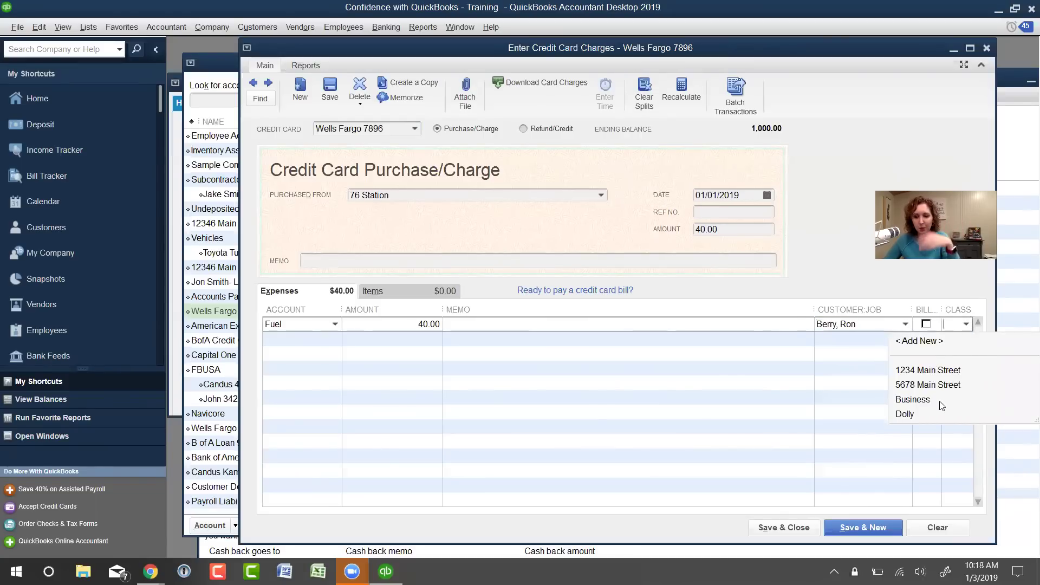
{"action": "left_click", "coordinate": [836, 270]}
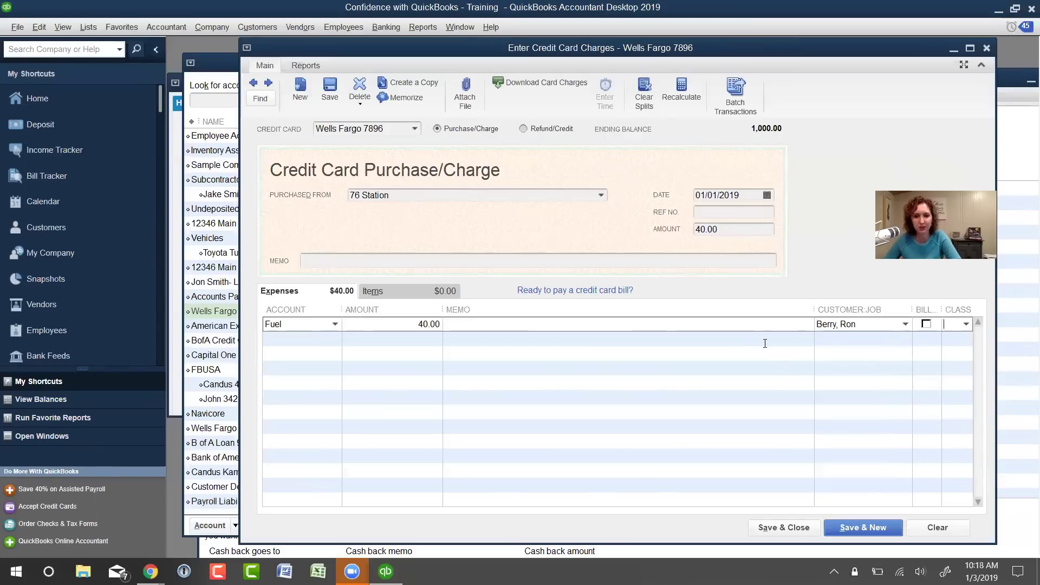
{"action": "left_click", "coordinate": [431, 294]}
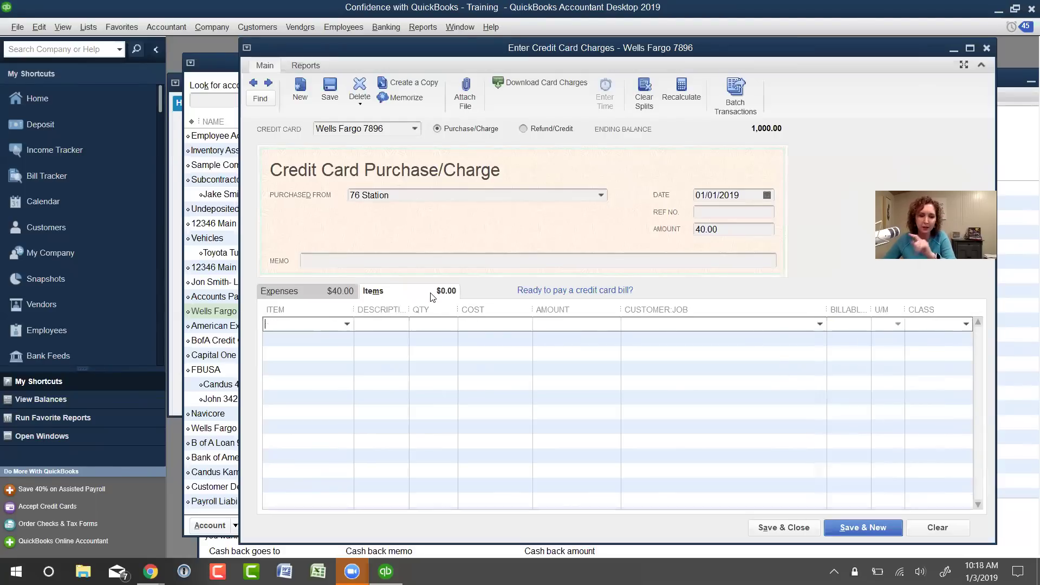
{"action": "left_click", "coordinate": [346, 324]}
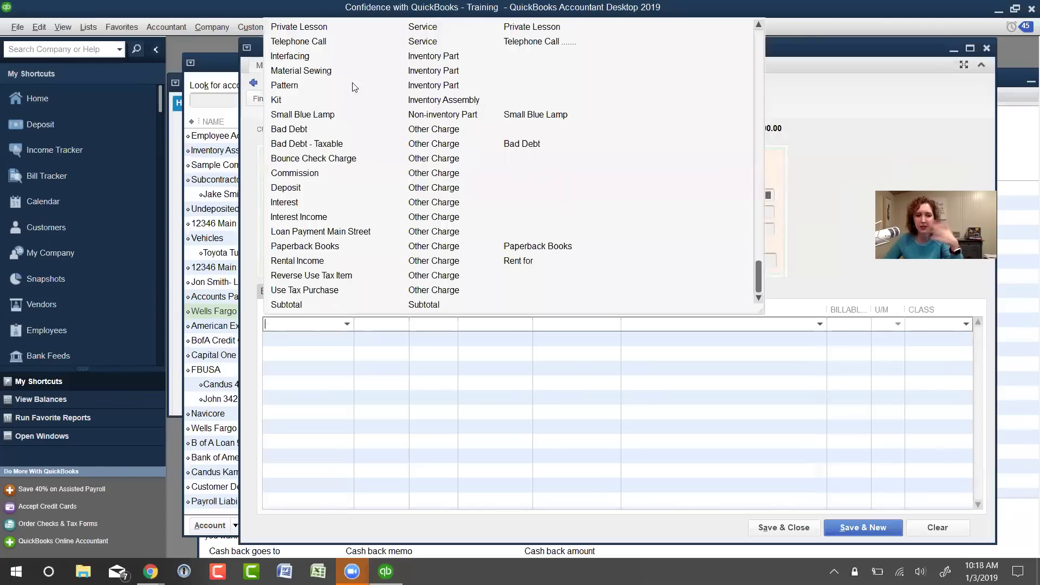
{"action": "left_click", "coordinate": [346, 324]}
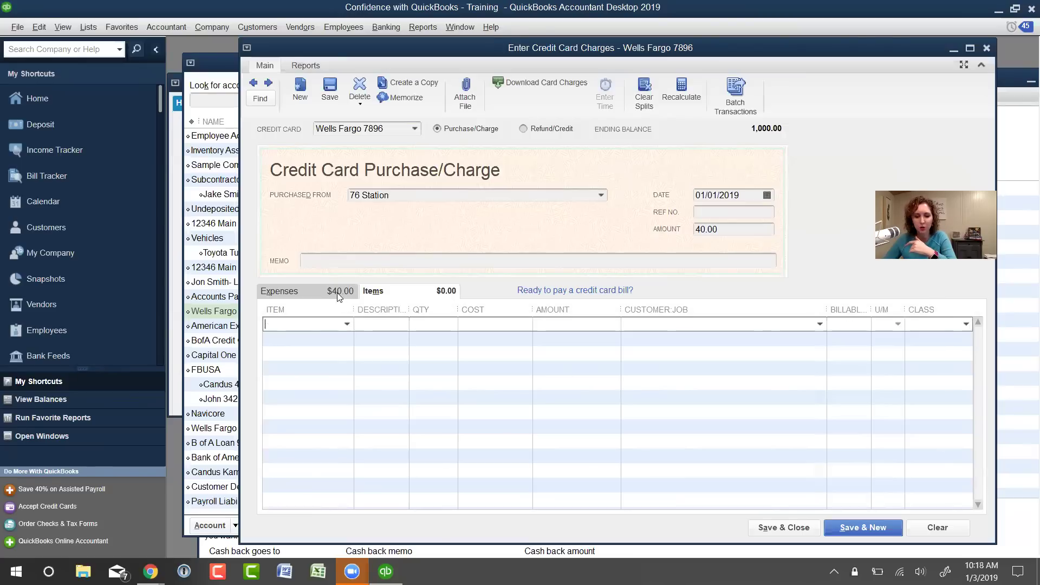
{"action": "key", "text": "alt+x"}
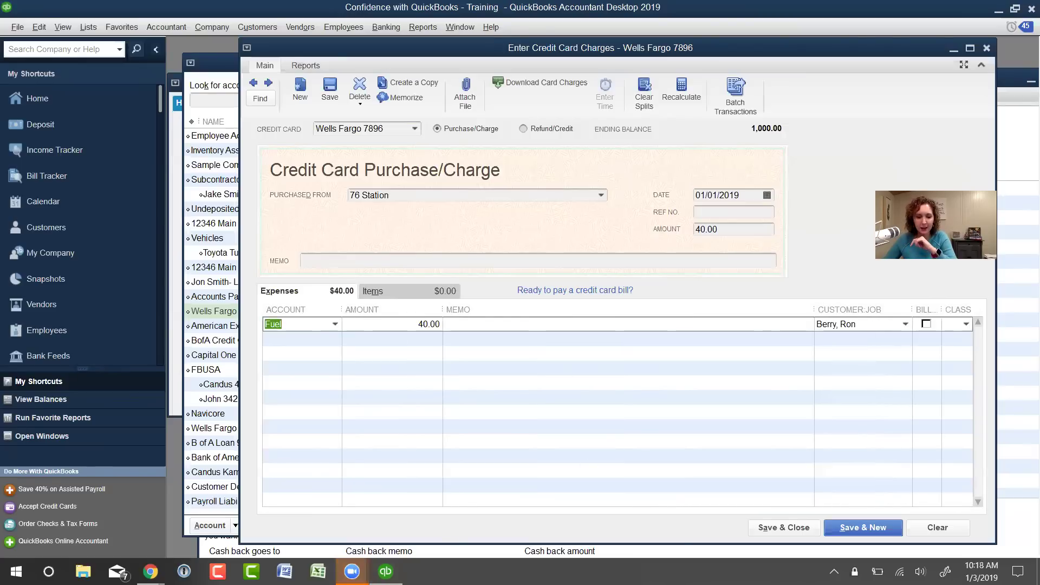
{"action": "mouse_move", "coordinate": [353, 571]}
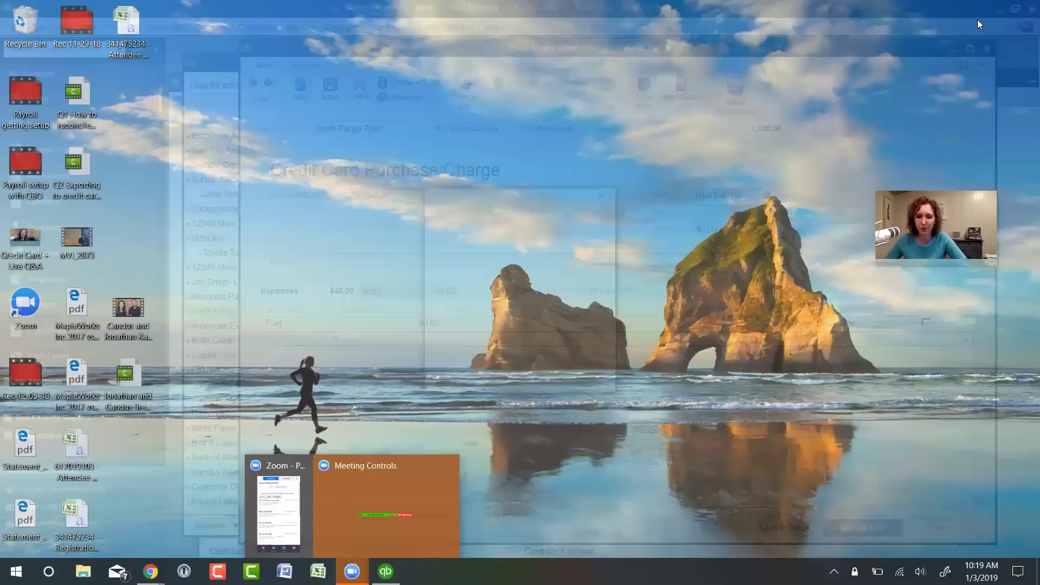
{"action": "left_click", "coordinate": [585, 130]}
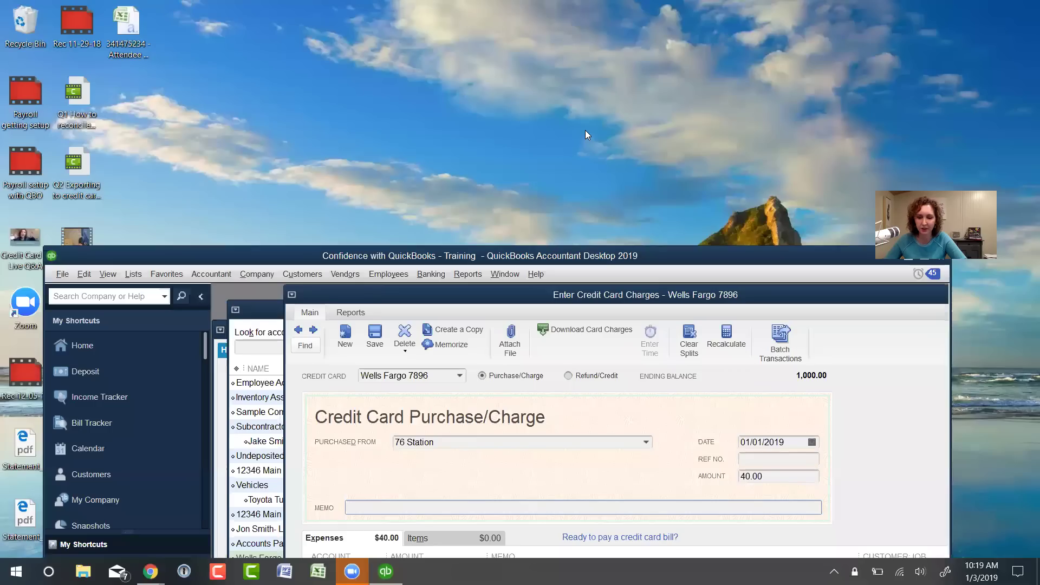
{"action": "double_click", "coordinate": [638, 256]}
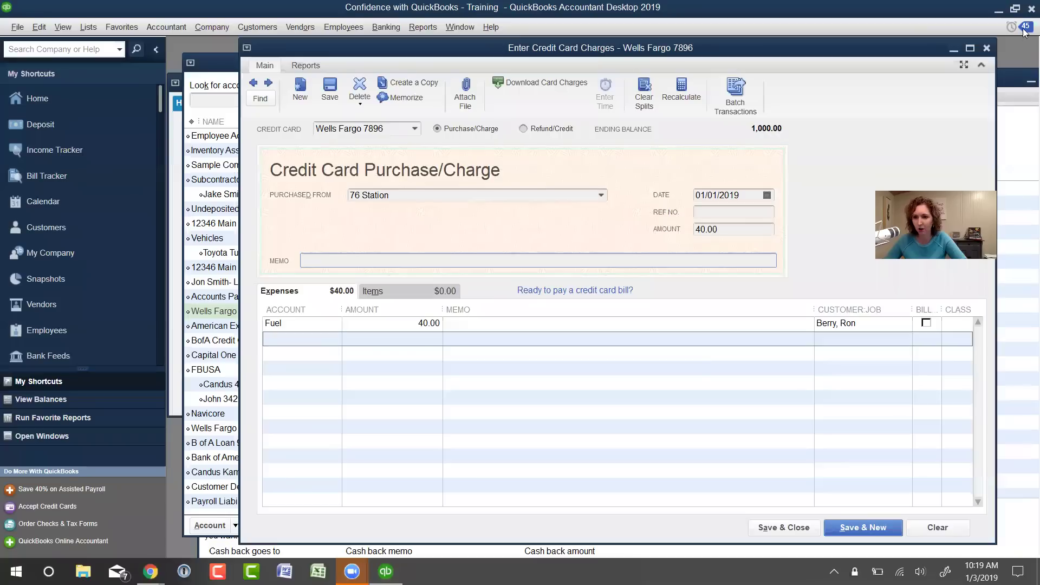
{"action": "key", "text": "super+Down"}
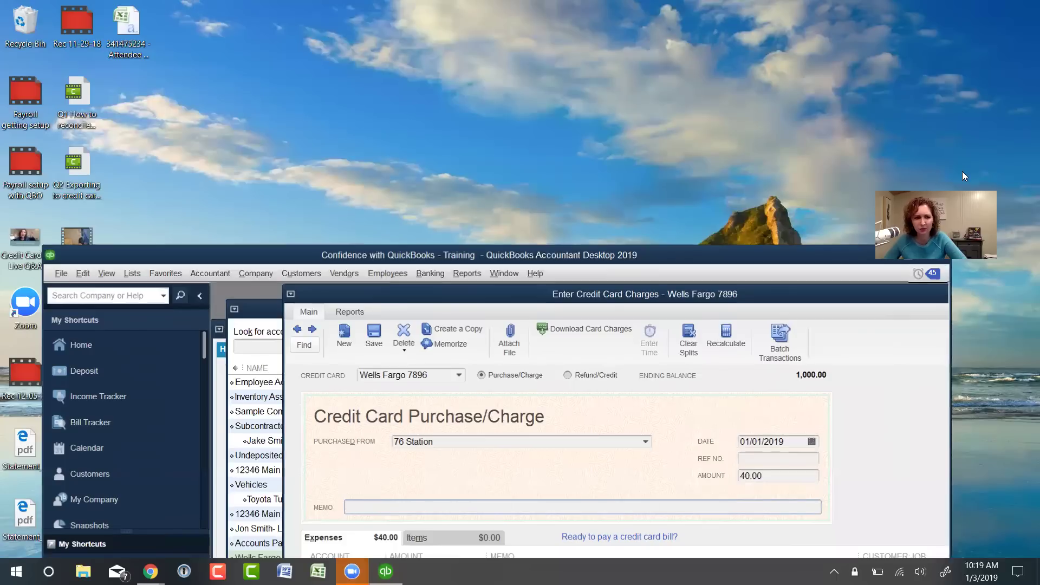
{"action": "left_click_drag", "start_coordinate": [924, 257], "coordinate": [908, 51]}
{"action": "left_click", "coordinate": [907, 51]}
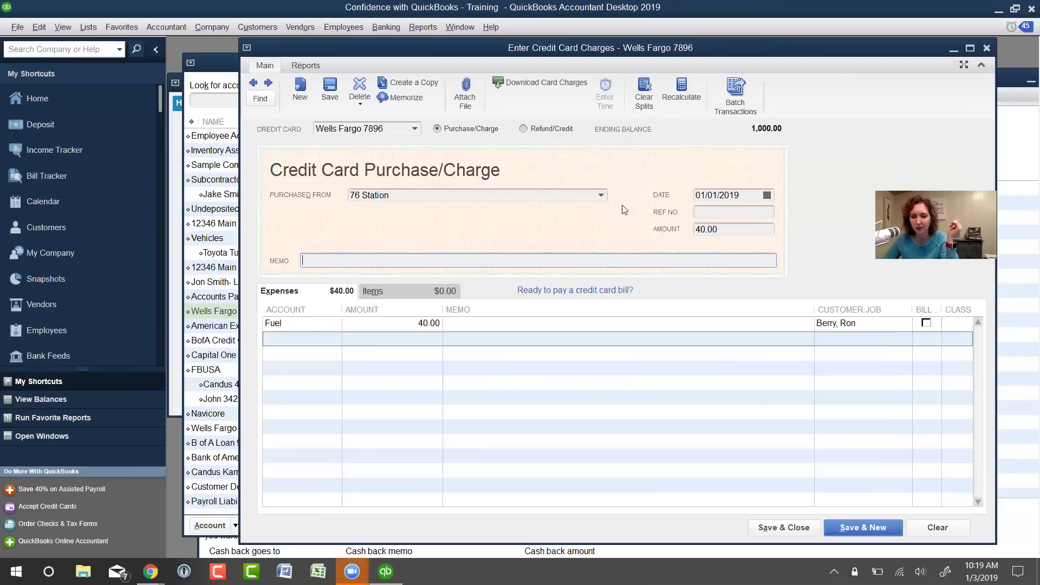
Save and close the 76 Station charge, accepting that the expense line has no class.
{"action": "left_click", "coordinate": [797, 532]}
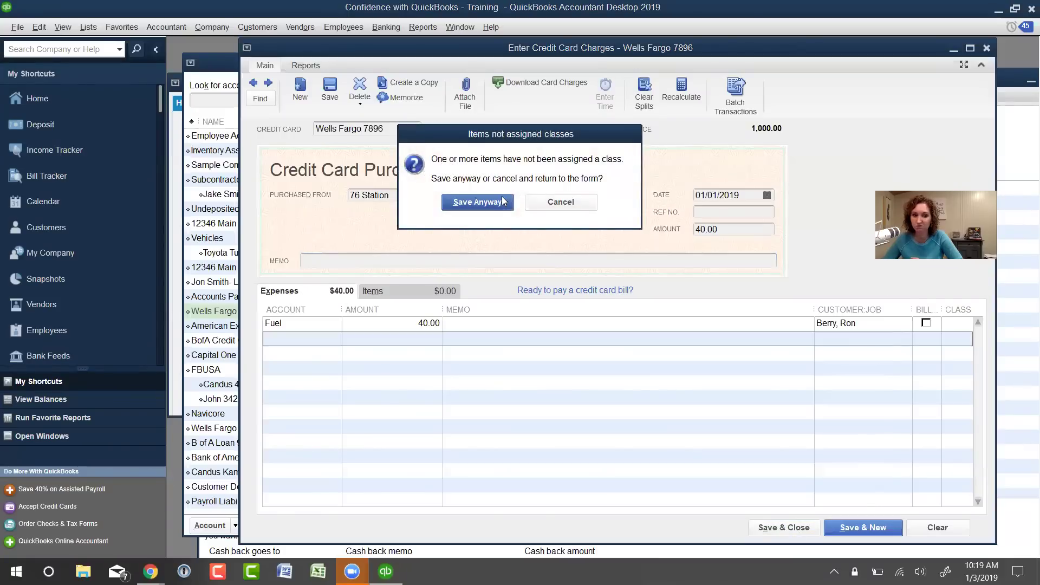
{"action": "left_click", "coordinate": [503, 201]}
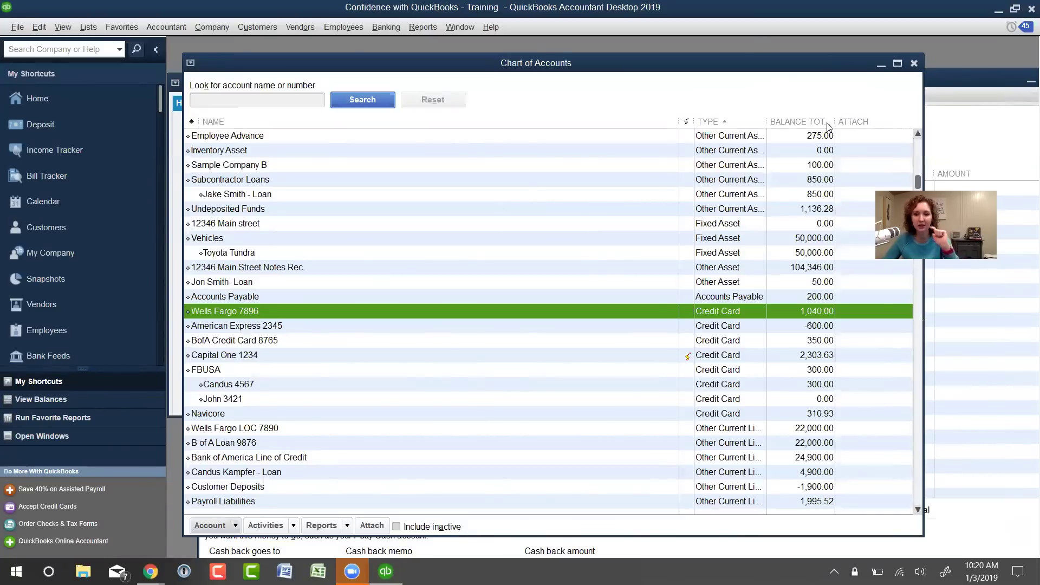
Close the Chart of Accounts and Make Deposits windows and maximize the Home page.
{"action": "left_click", "coordinate": [914, 63]}
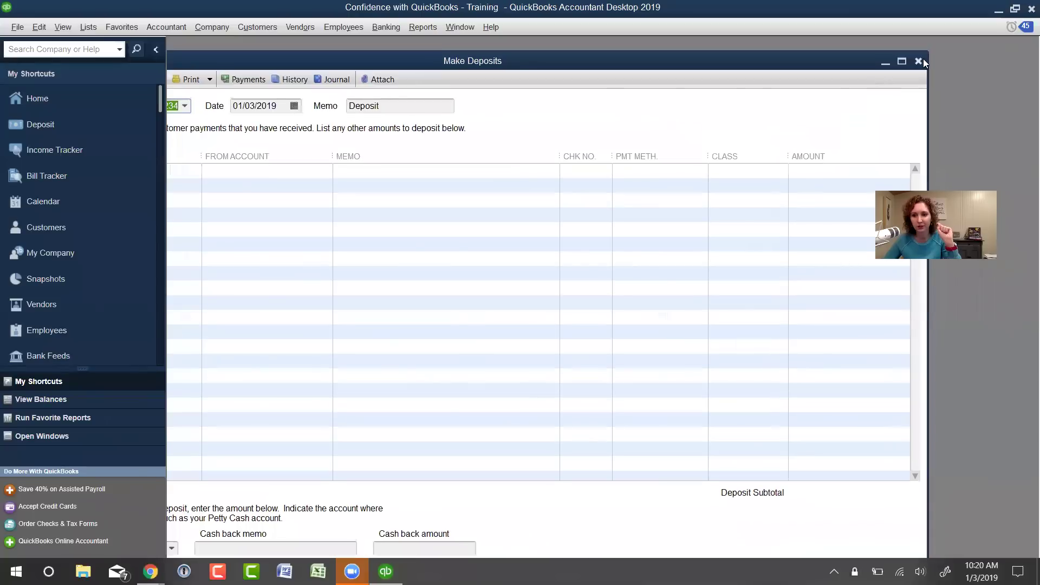
{"action": "left_click", "coordinate": [923, 59]}
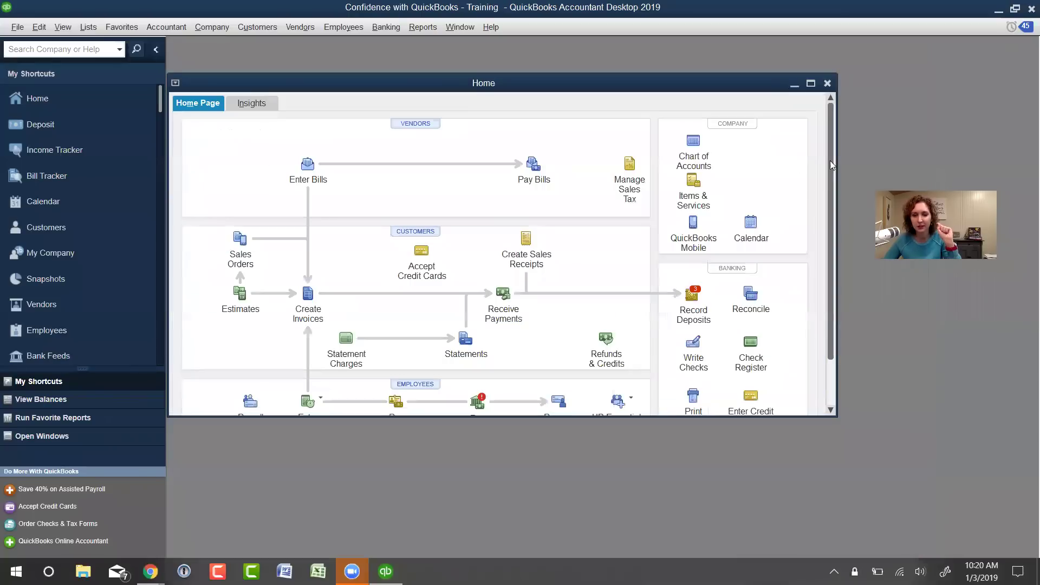
{"action": "left_click", "coordinate": [808, 83]}
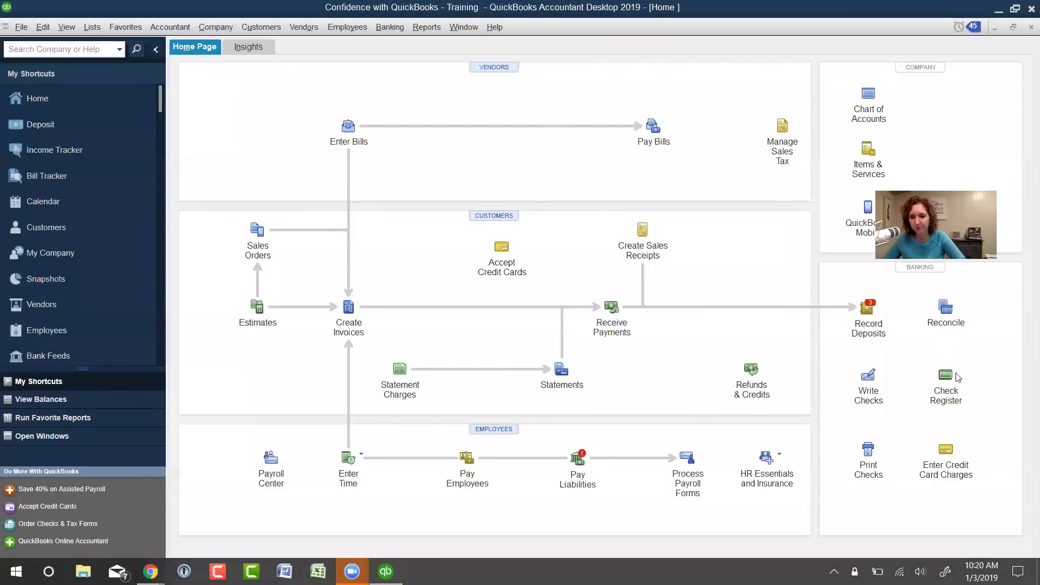
Begin a reconciliation of the Wells Fargo credit card account with a statement date of 01/15/2019.
{"action": "left_click", "coordinate": [945, 308]}
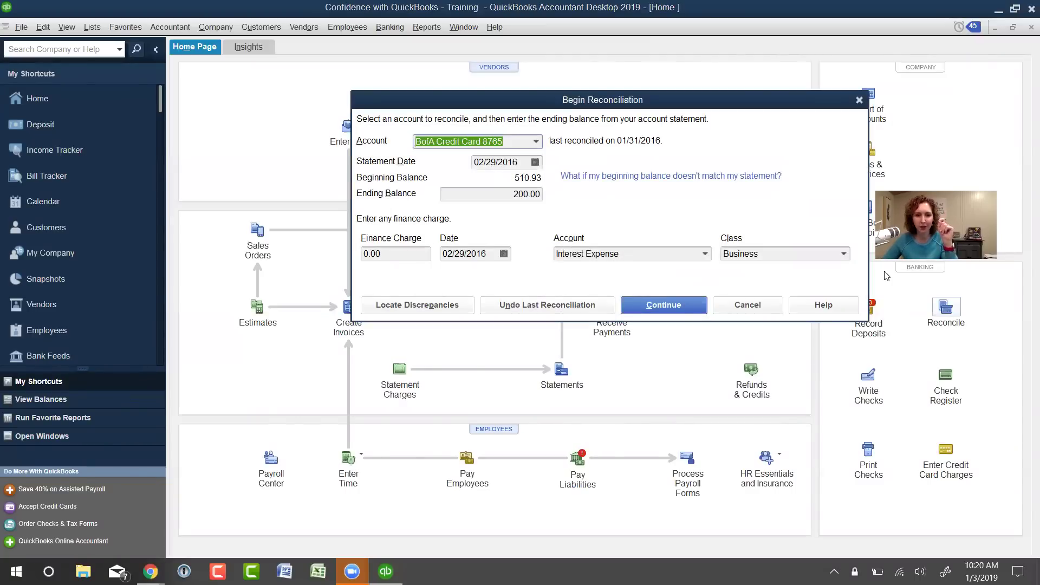
{"action": "left_click", "coordinate": [535, 142]}
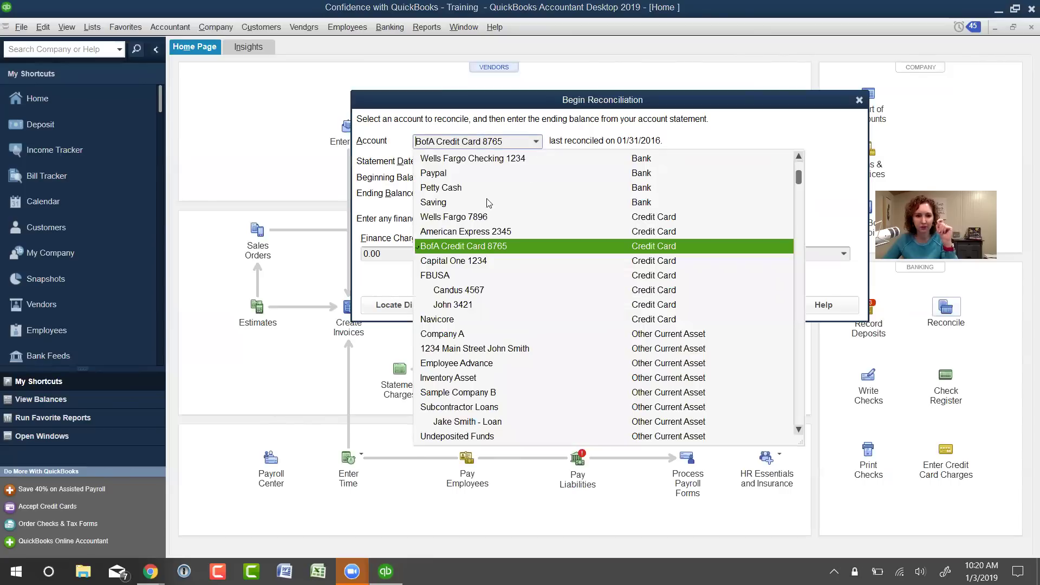
{"action": "left_click", "coordinate": [455, 217]}
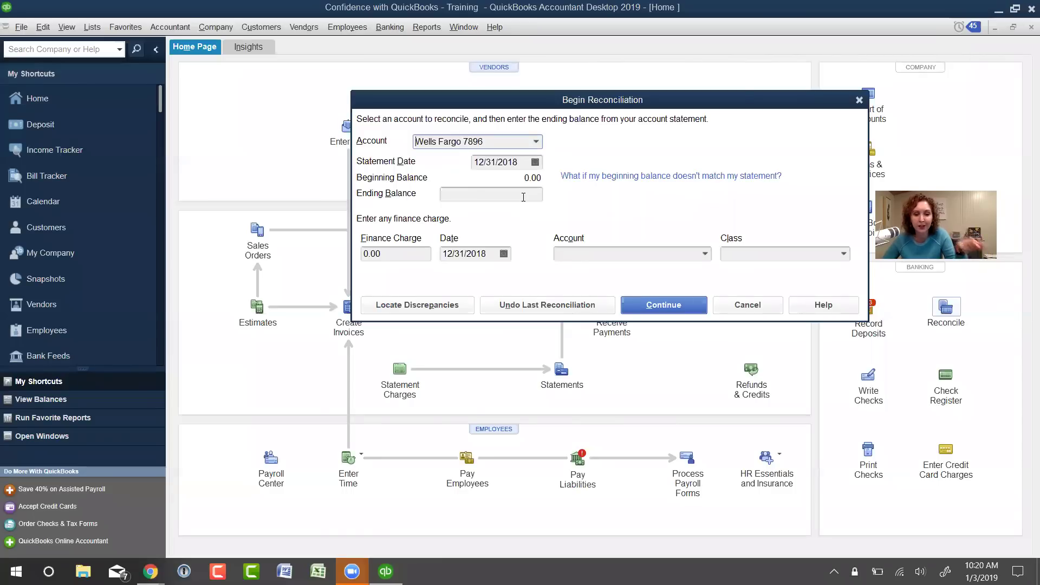
{"action": "left_click", "coordinate": [535, 162]}
{"action": "left_click", "coordinate": [582, 184]}
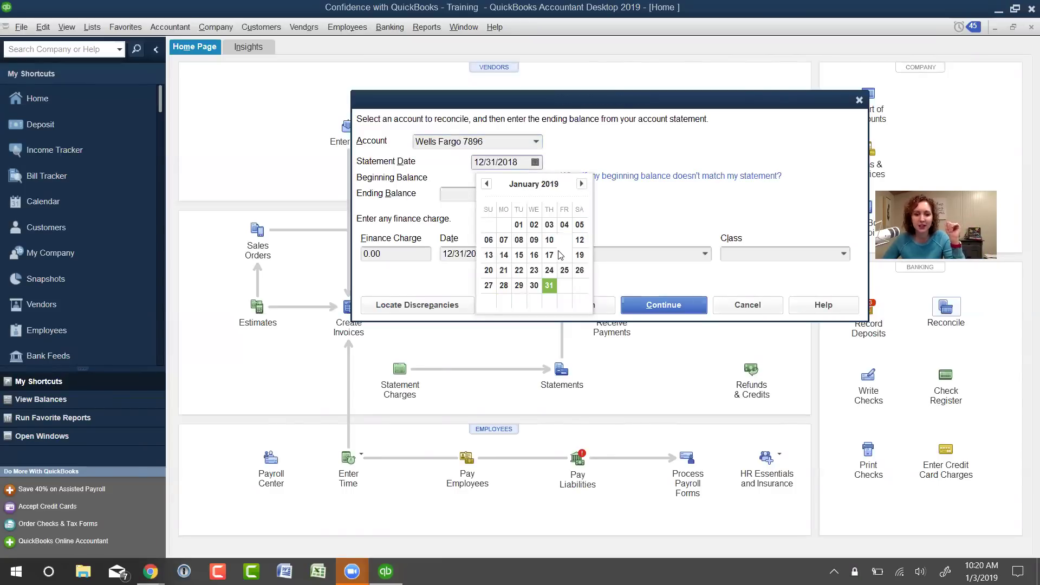
{"action": "left_click", "coordinate": [518, 254]}
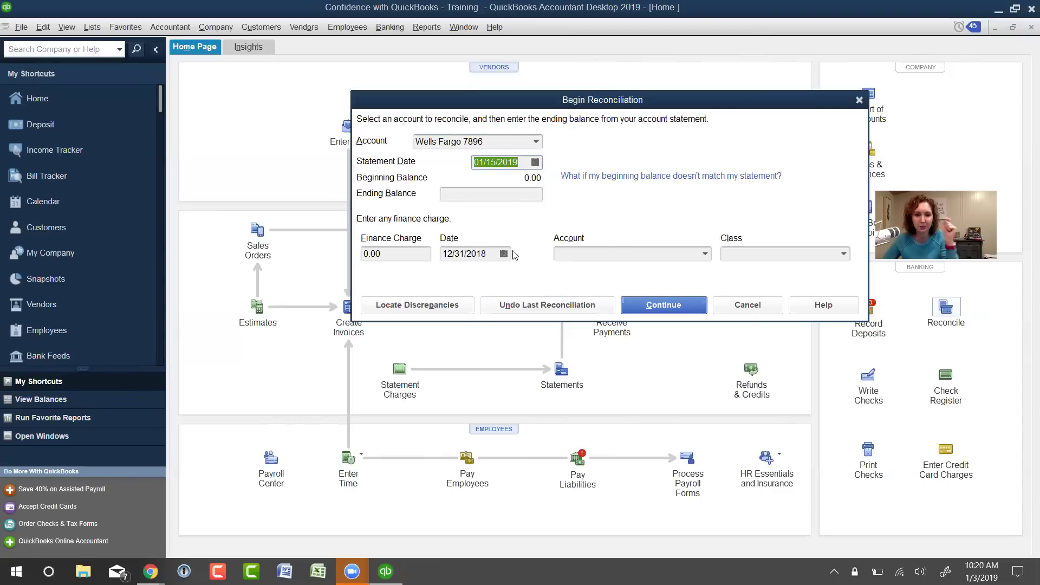
Enter an ending balance of 140.00 and a finance charge of 15.00 for the Wells Fargo reconciliation.
{"action": "left_click", "coordinate": [523, 196]}
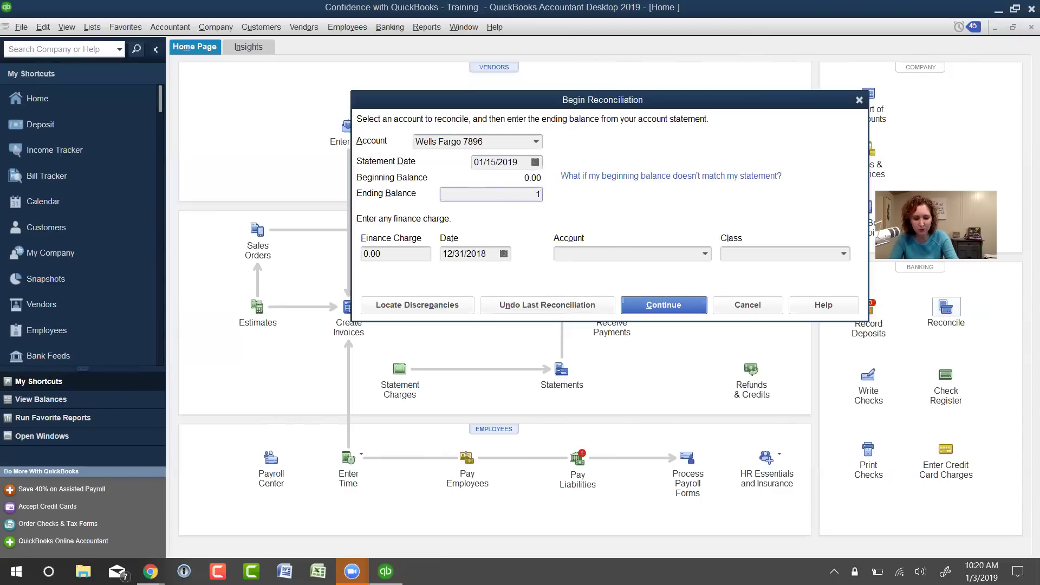
{"action": "type", "text": "140"}
{"action": "key", "text": "Tab"}
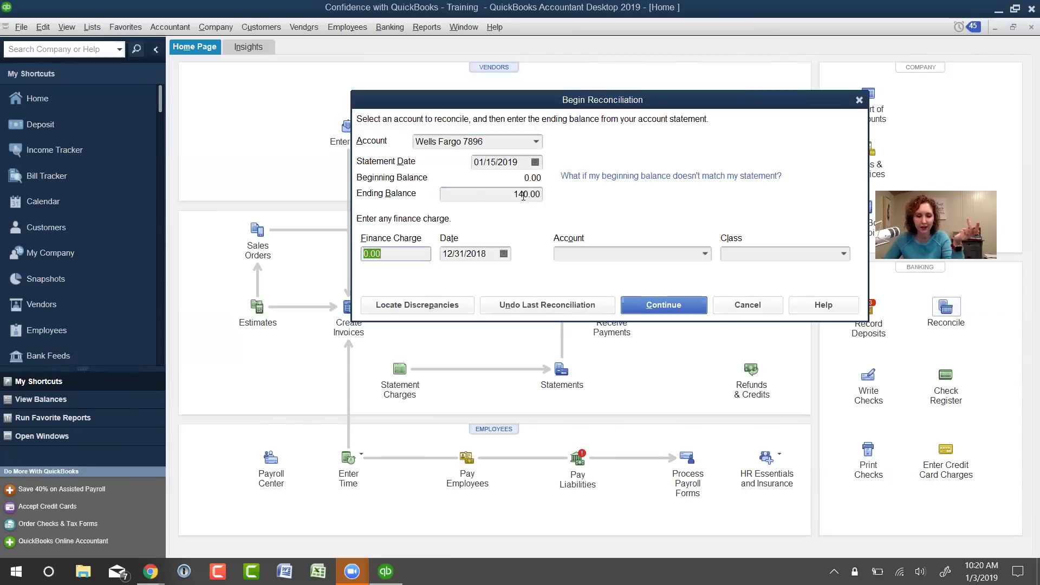
{"action": "left_click", "coordinate": [509, 194]}
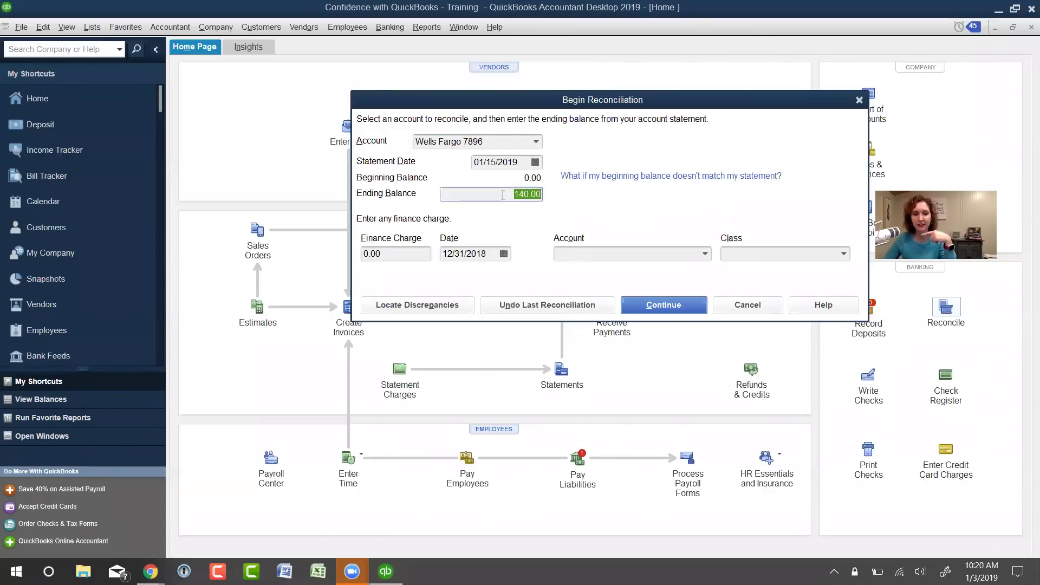
{"action": "left_click_drag", "start_coordinate": [408, 251], "coordinate": [362, 260]}
{"action": "left_click", "coordinate": [383, 252]}
{"action": "type", "text": "15.00"}
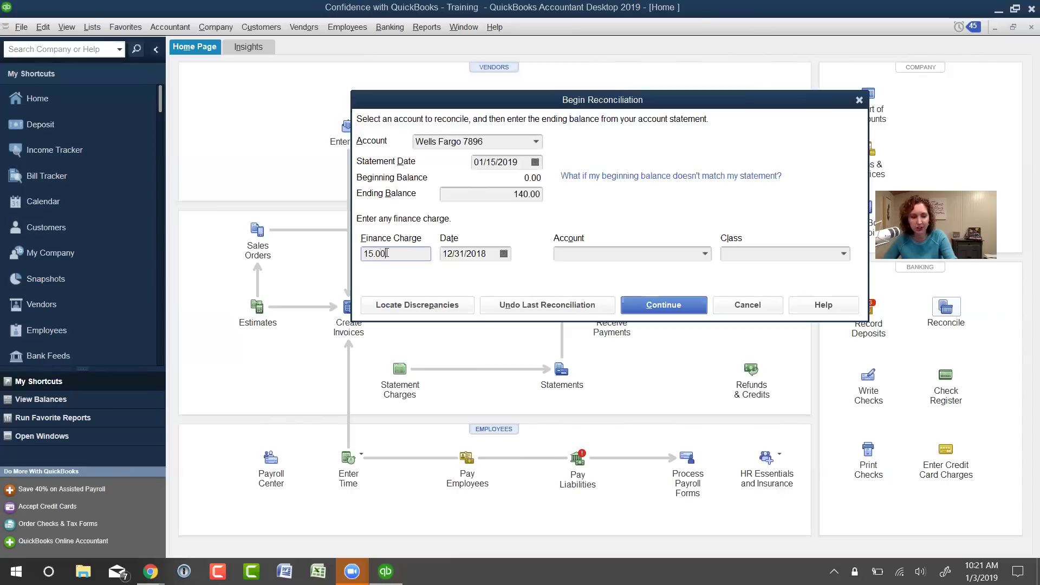
{"action": "key", "text": "Tab"}
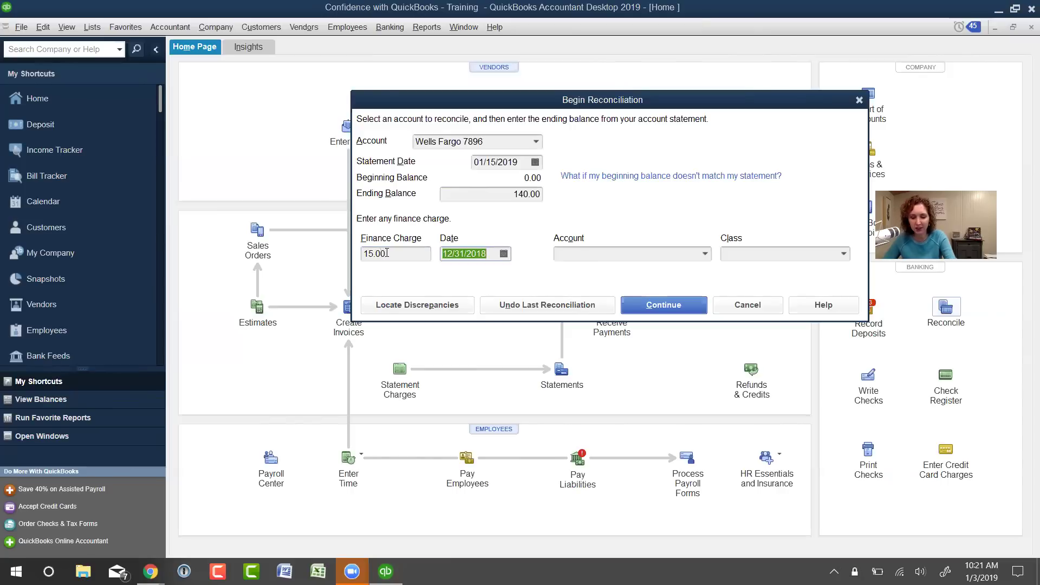
Date the finance charge 01/15/2019 and assign it to the Interest Expense account.
{"action": "type", "text": "1/15"}
{"action": "key", "text": "Tab"}
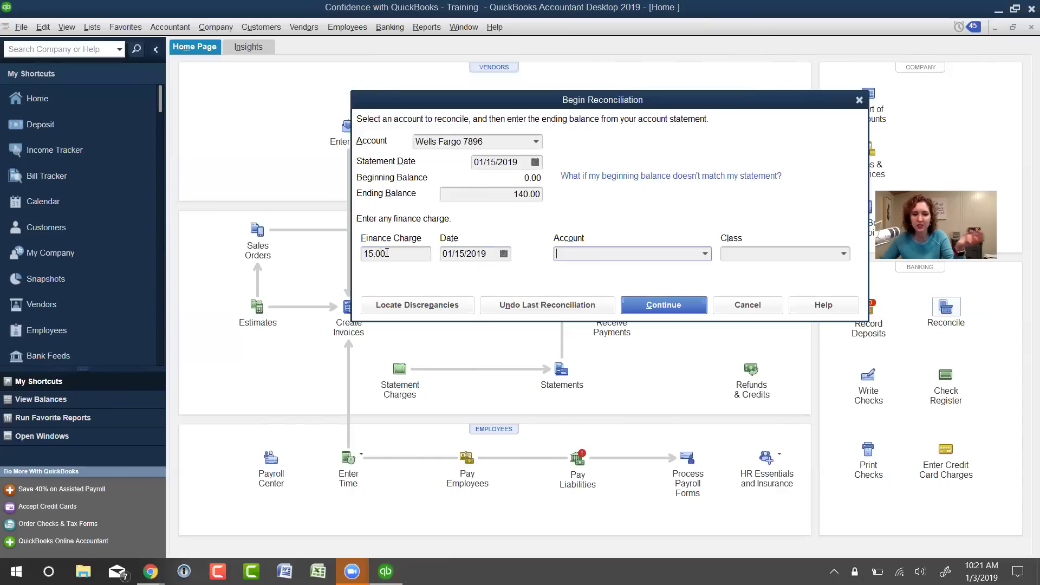
{"action": "type", "text": "fin"}
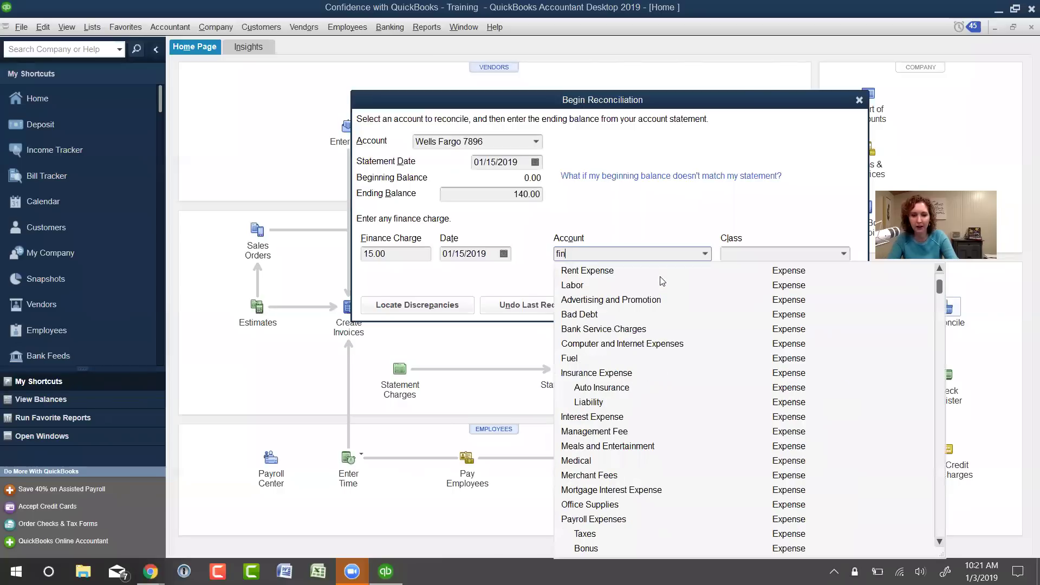
{"action": "key", "text": "BackSpace"}
{"action": "key", "text": "BackSpace"}
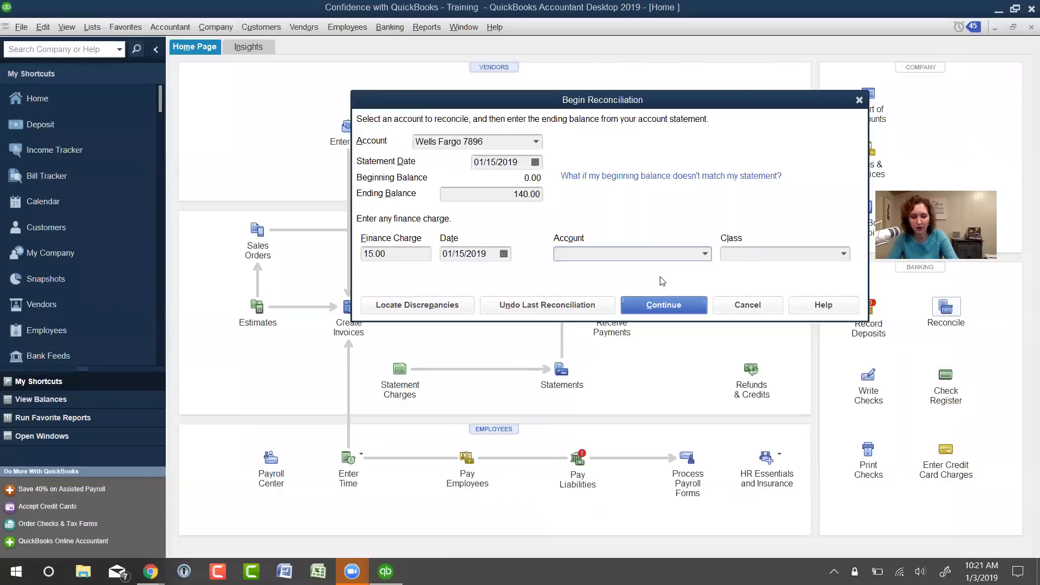
{"action": "type", "text": "f"}
{"action": "key", "text": "BackSpace"}
{"action": "type", "text": "Interest Expense"}
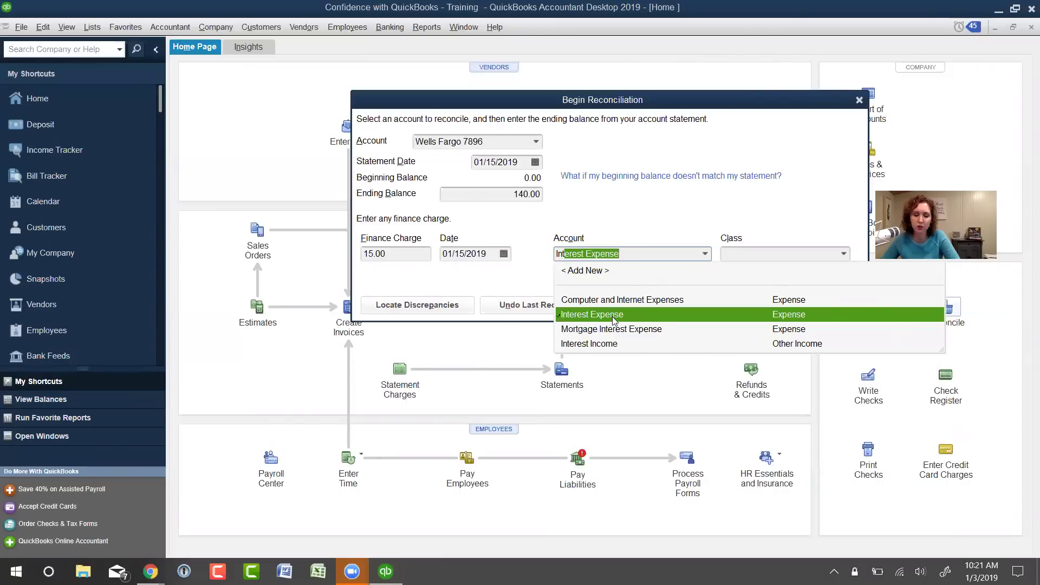
{"action": "left_click", "coordinate": [614, 319]}
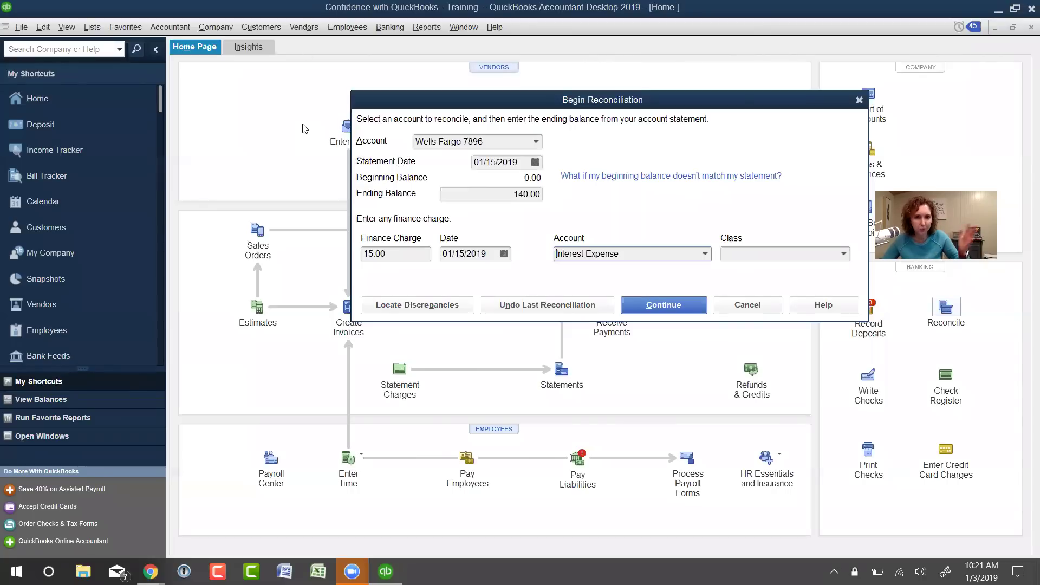
Clear the finance charge amount and continue to the list of transactions to reconcile.
{"action": "key", "text": "BackSpace"}
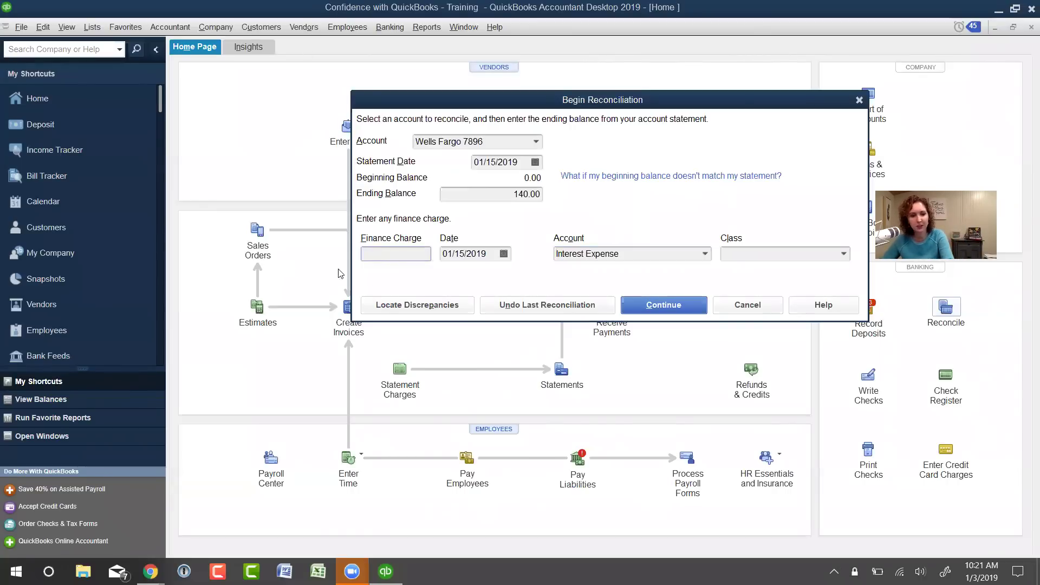
{"action": "left_click", "coordinate": [679, 306]}
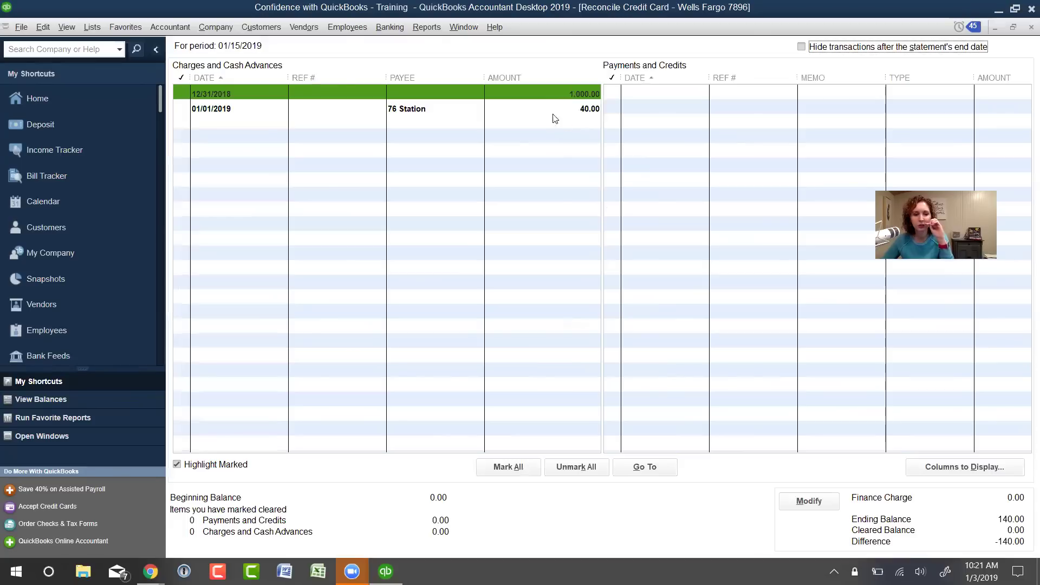
Review the Wells Fargo credit card register from the Chart of Accounts and return to the reconciliation.
{"action": "left_click", "coordinate": [93, 27]}
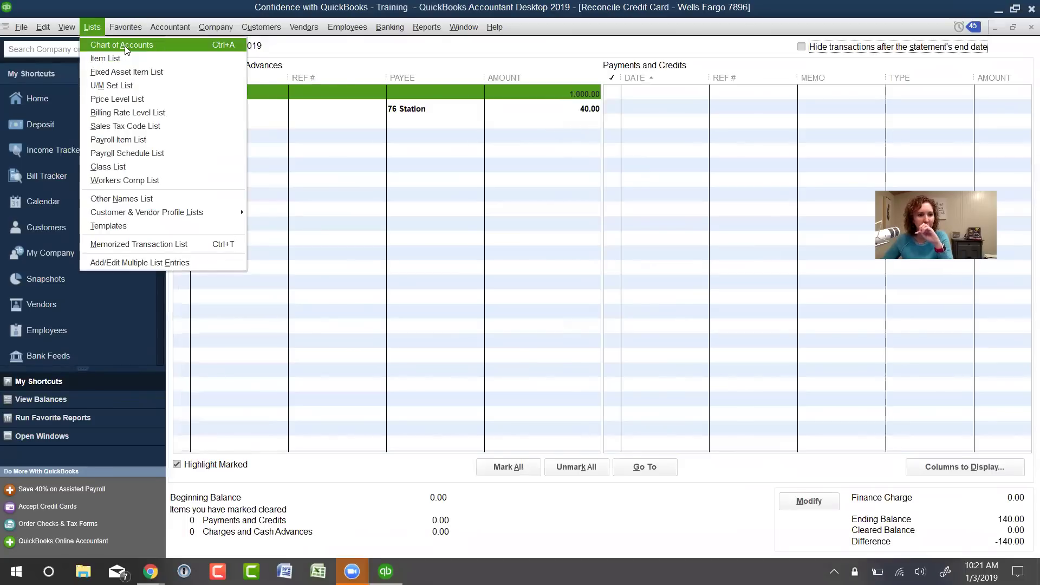
{"action": "left_click", "coordinate": [120, 42]}
{"action": "scroll", "coordinate": [232, 295], "scroll_direction": "down", "scroll_amount": 5}
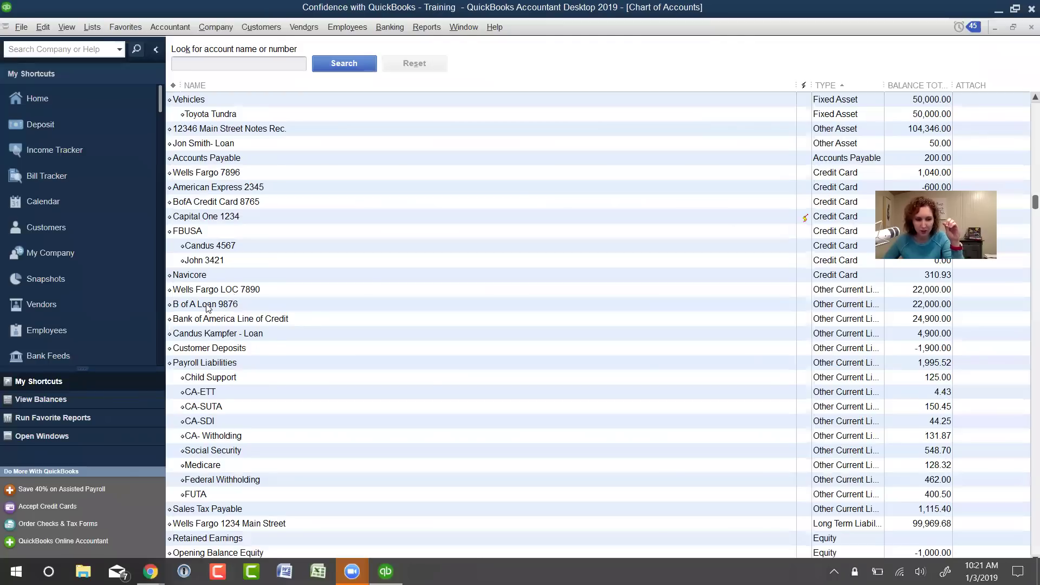
{"action": "scroll", "coordinate": [214, 341], "scroll_direction": "up", "scroll_amount": 3}
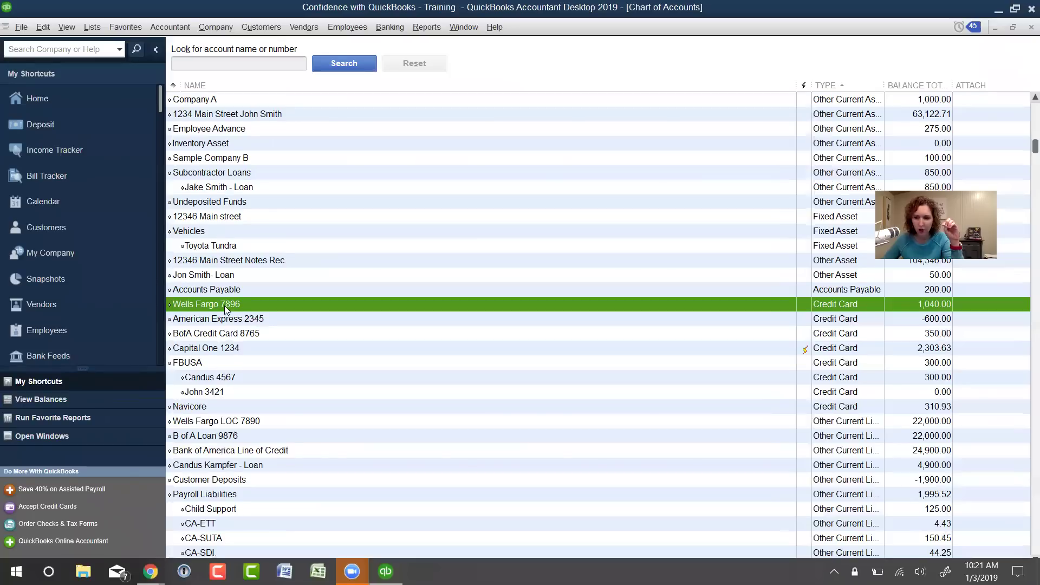
{"action": "key", "text": "ctrl+r"}
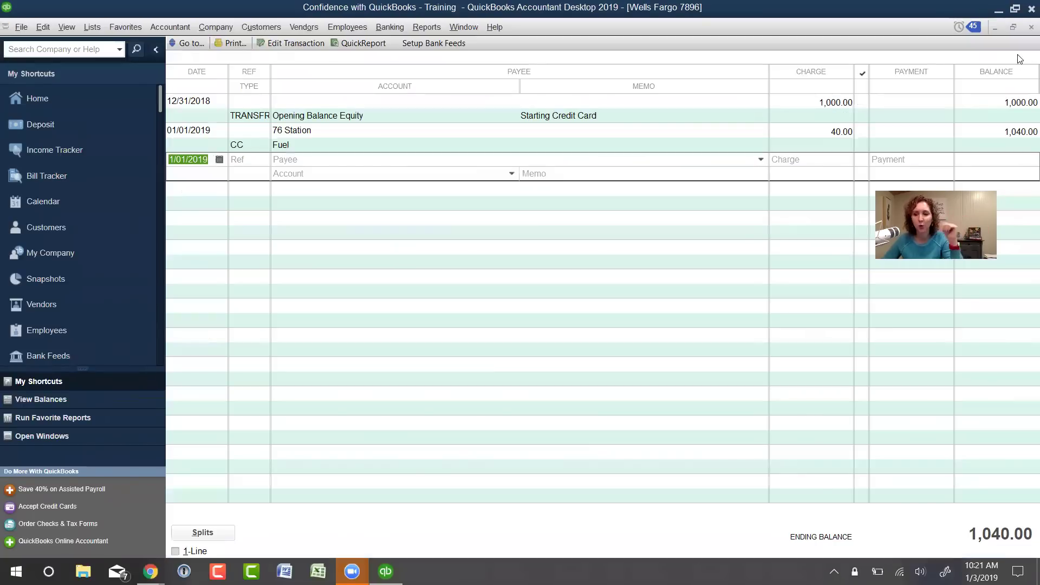
{"action": "left_click", "coordinate": [1030, 27]}
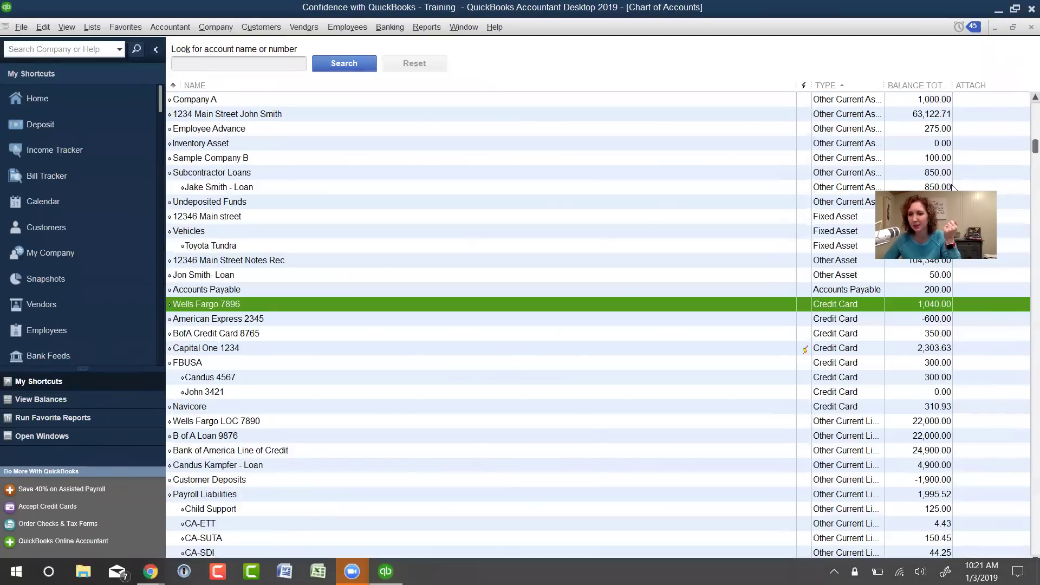
{"action": "key", "text": "Escape"}
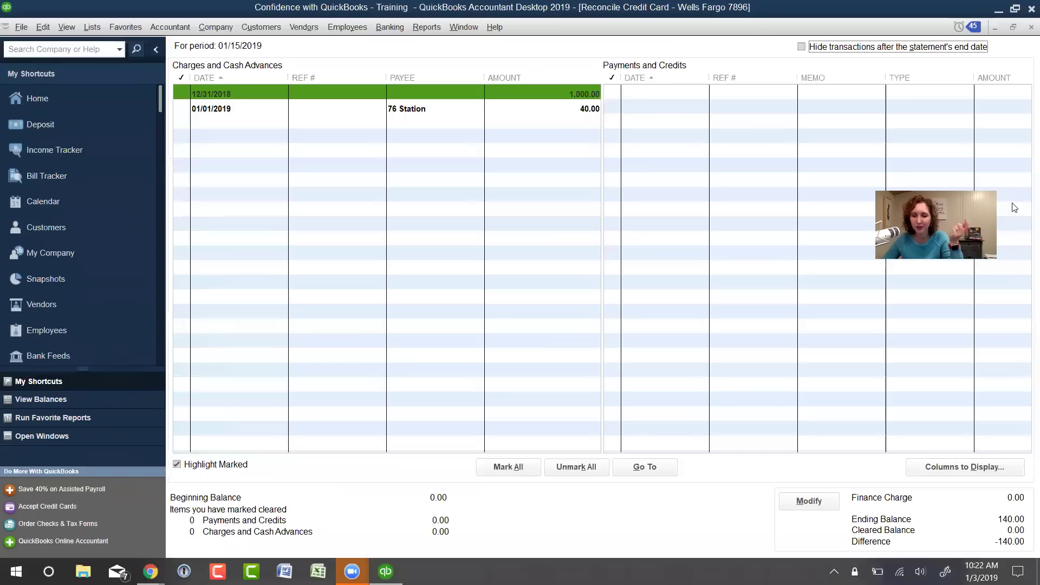
Mark the 12/31/2018 starting balance of 1,000.00 and the 40.00 charge from 76 Station as cleared.
{"action": "left_click", "coordinate": [826, 501]}
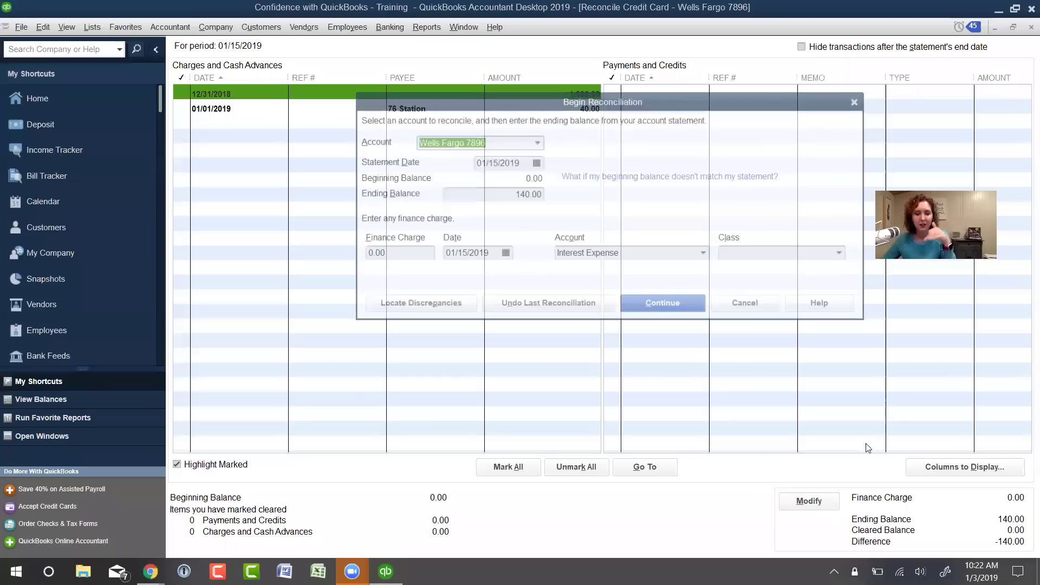
{"action": "key", "text": "Escape"}
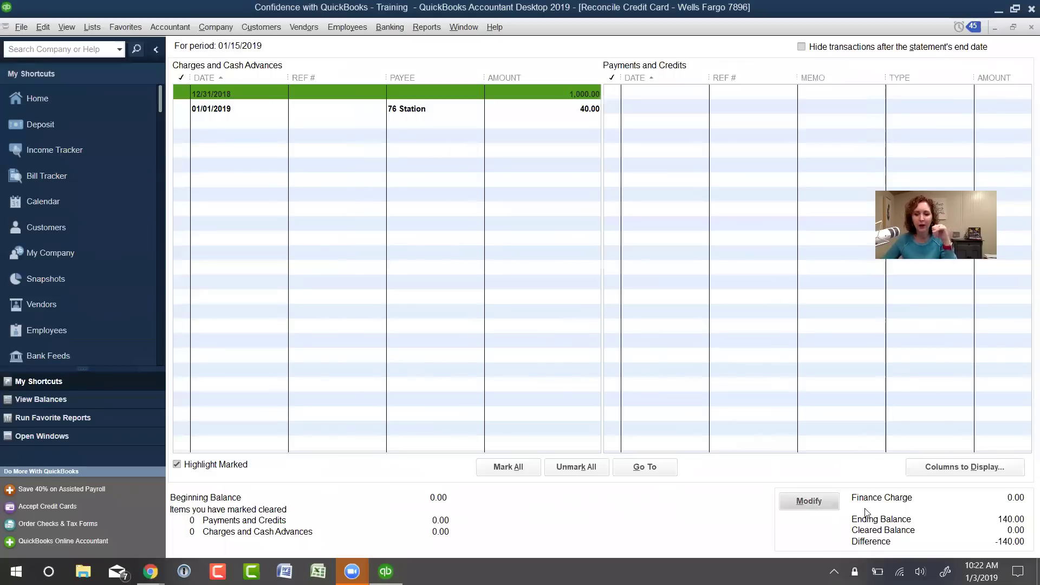
{"action": "left_click", "coordinate": [404, 96]}
{"action": "left_click", "coordinate": [401, 111]}
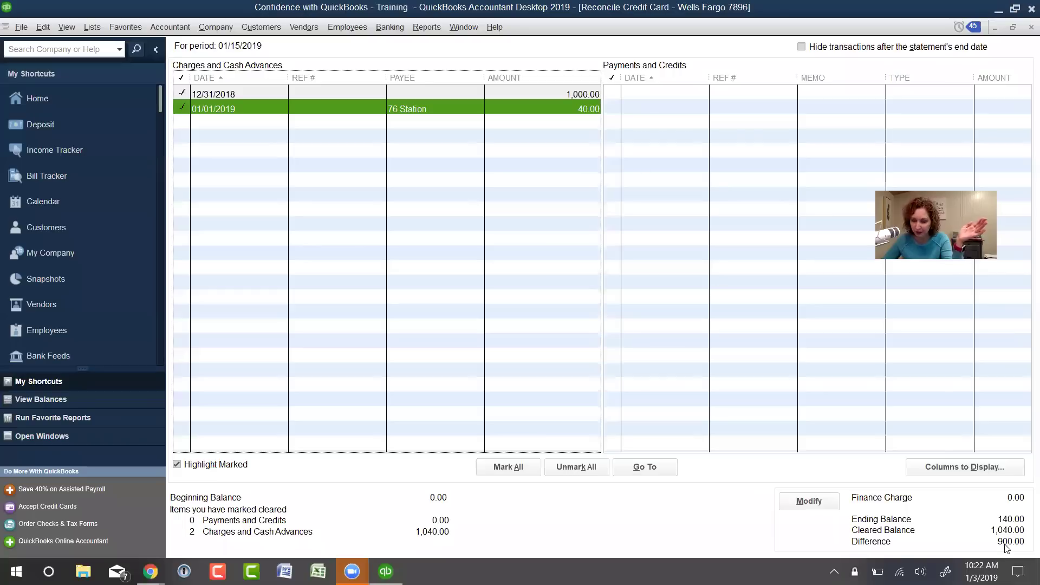
Modify the reconciliation so the statement's ending balance is 1,040.00.
{"action": "left_click", "coordinate": [809, 501]}
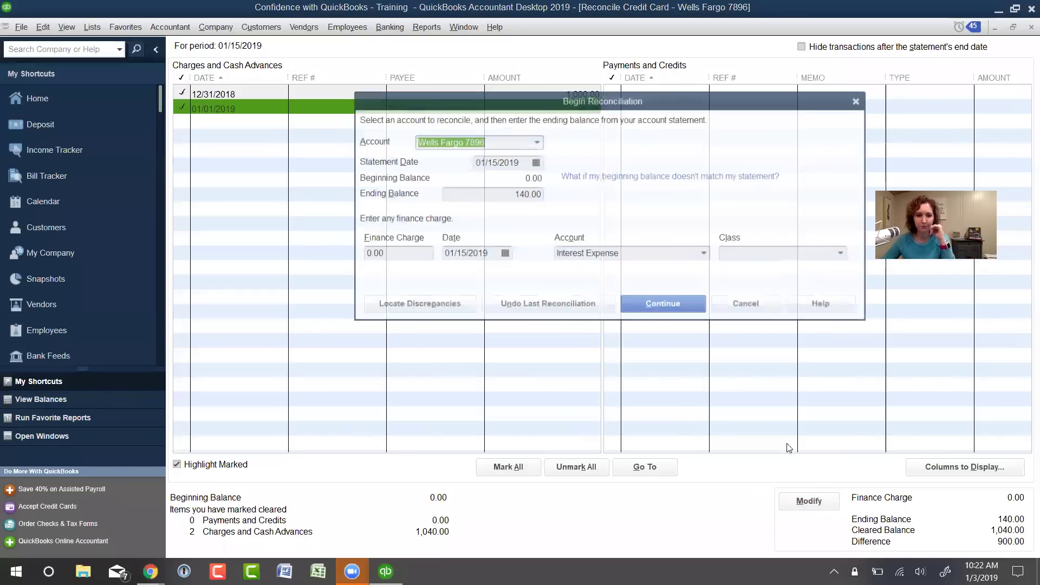
{"action": "left_click", "coordinate": [517, 195]}
{"action": "type", "text": "0"}
{"action": "left_click_drag", "start_coordinate": [485, 196], "coordinate": [612, 215]}
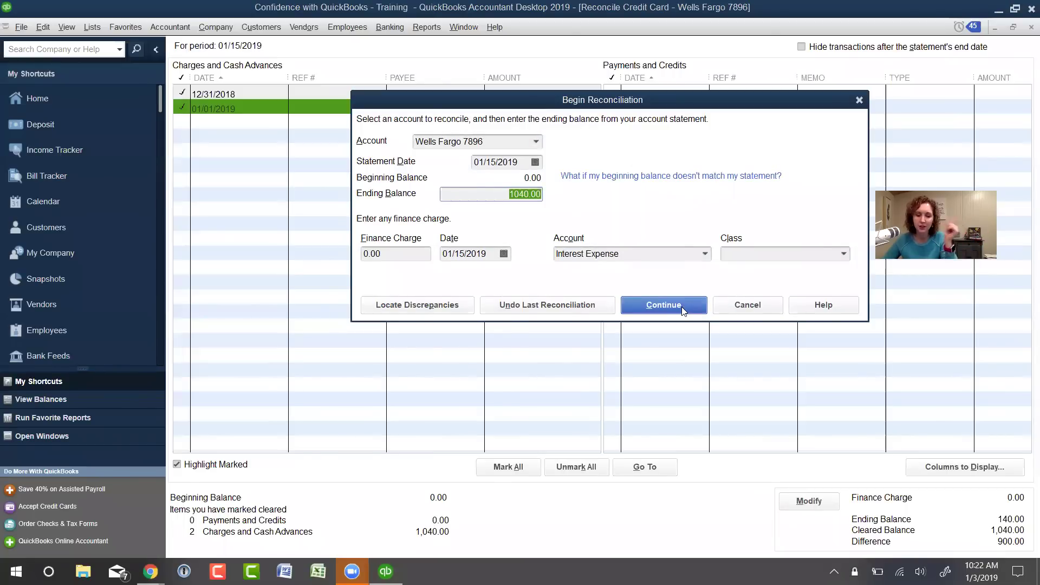
{"action": "key", "text": "Return"}
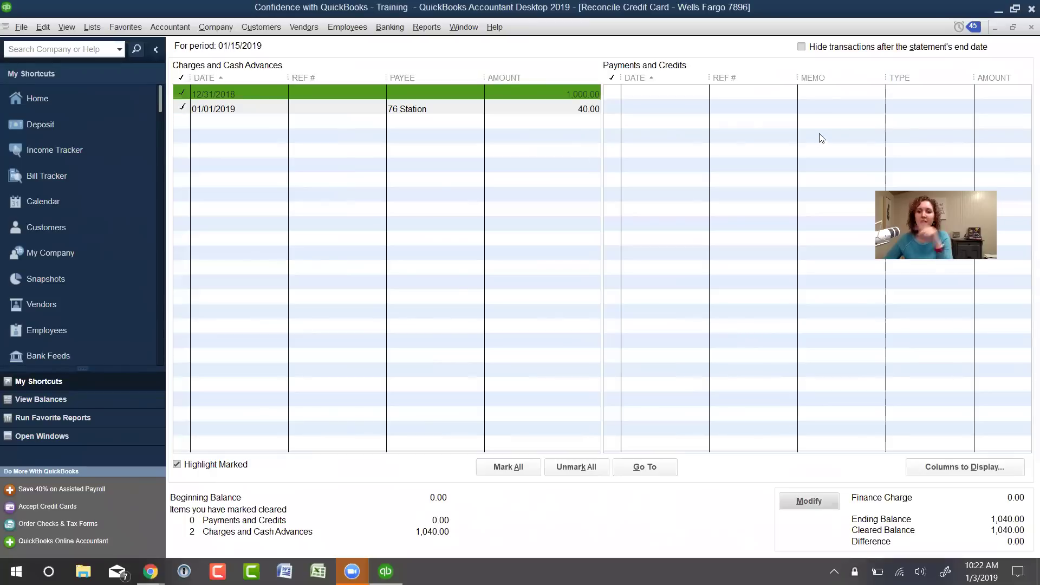
Try hiding transactions after the statement's end date and check the reconciliation's statement date.
{"action": "left_click", "coordinate": [819, 50]}
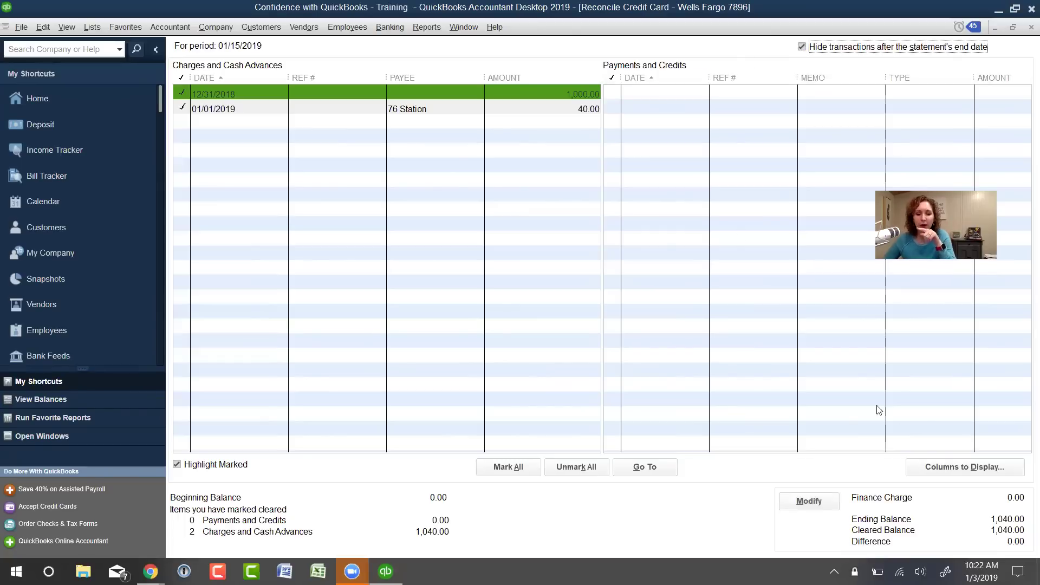
{"action": "left_click", "coordinate": [837, 509]}
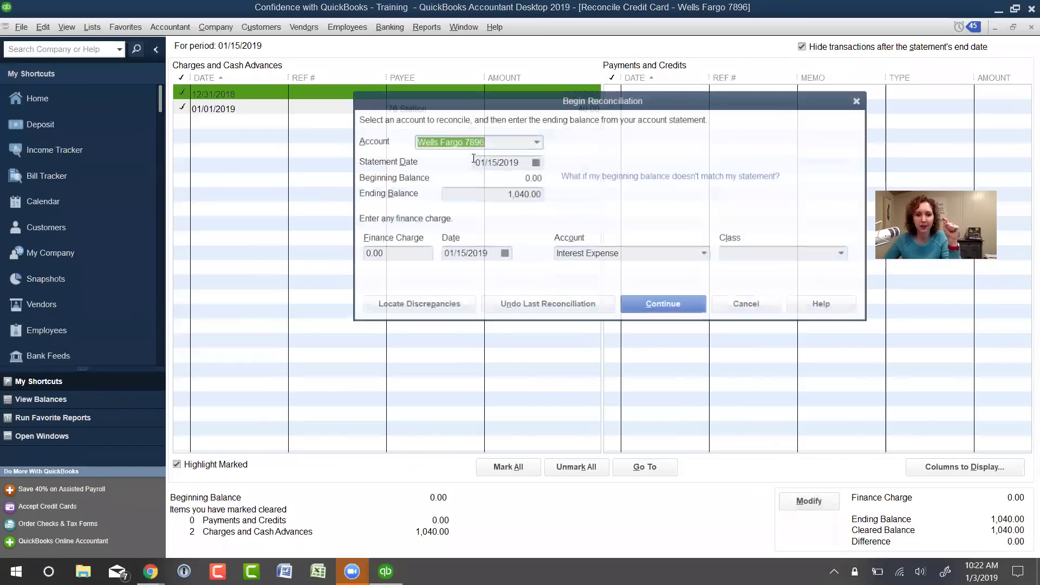
{"action": "key", "text": "Tab"}
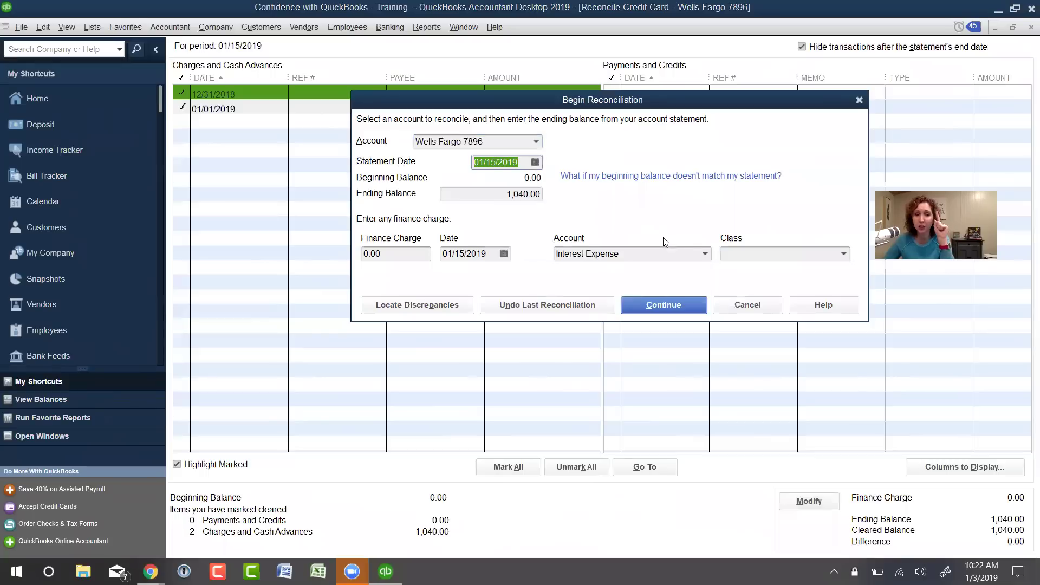
{"action": "left_click", "coordinate": [753, 304]}
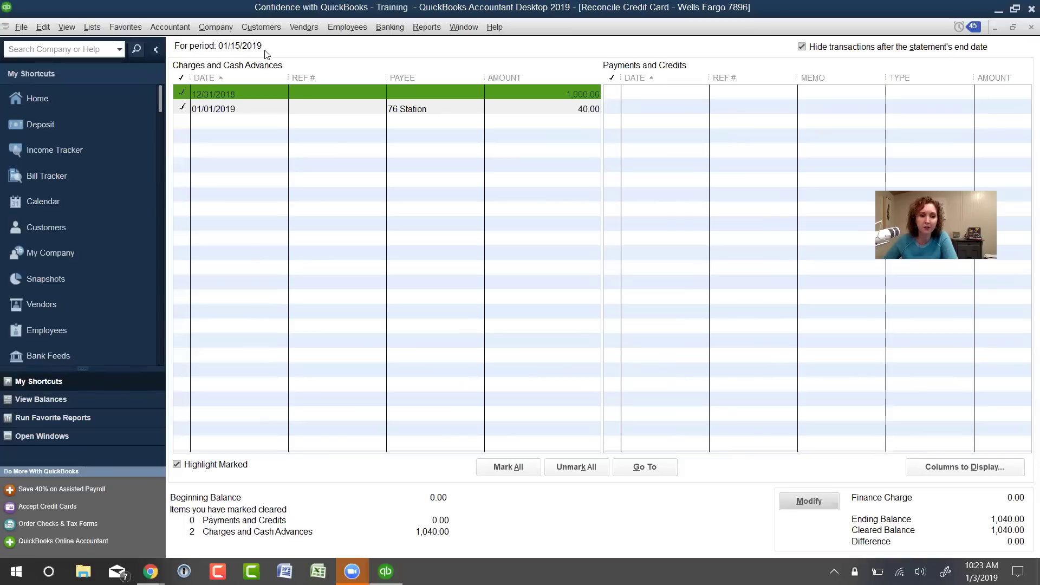
{"action": "left_click", "coordinate": [811, 48]}
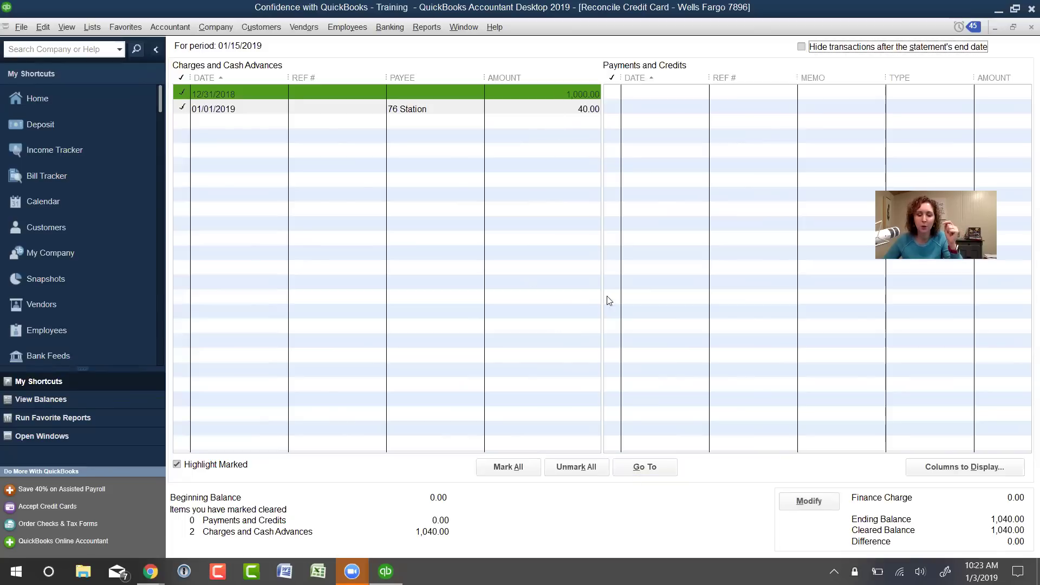
Unmark the 12/31/2018 starting balance of 1,000.00 and mark it as cleared again.
{"action": "left_click", "coordinate": [650, 469]}
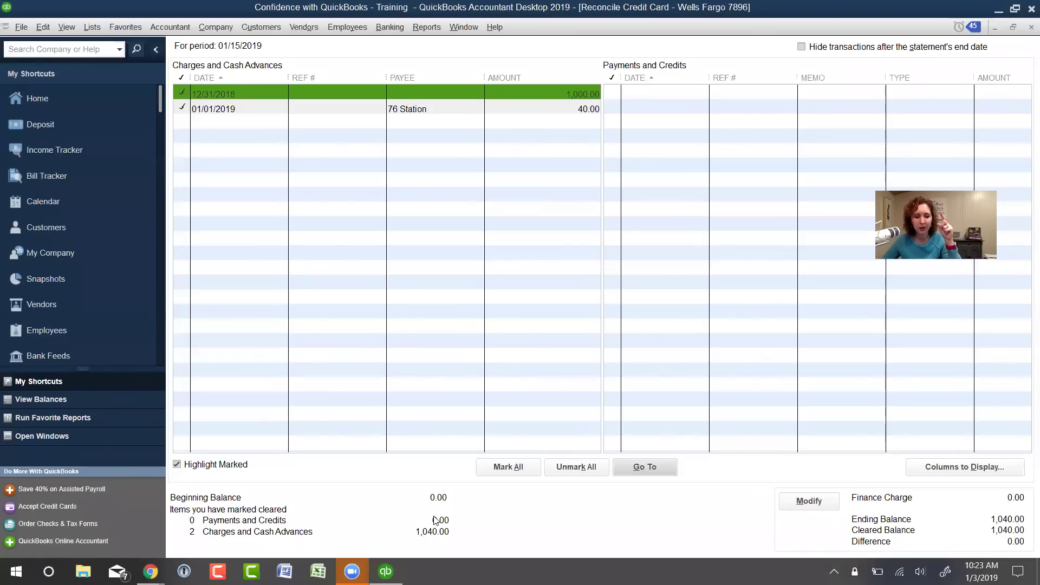
{"action": "left_click", "coordinate": [509, 95]}
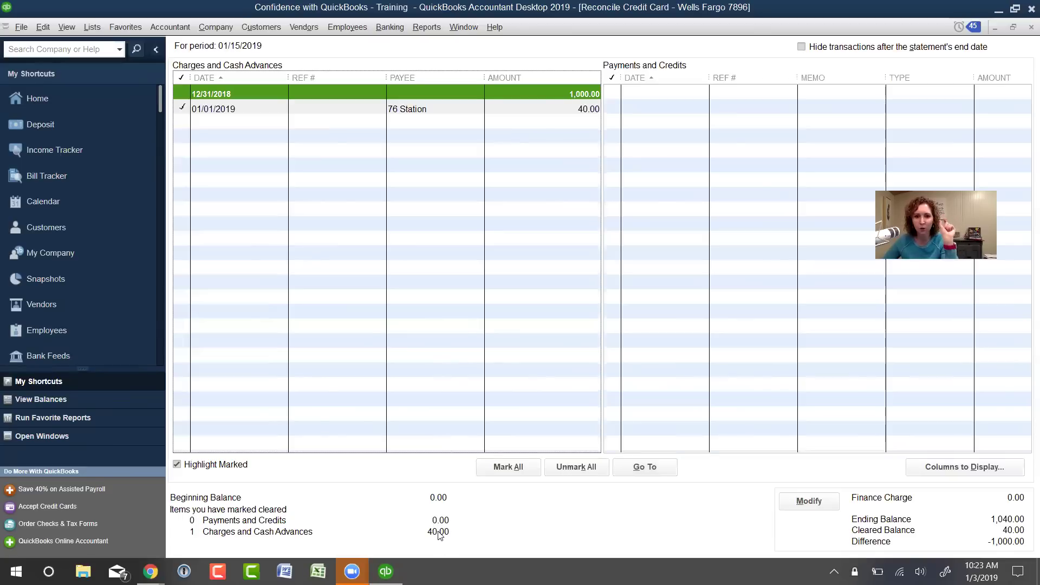
{"action": "left_click", "coordinate": [508, 95]}
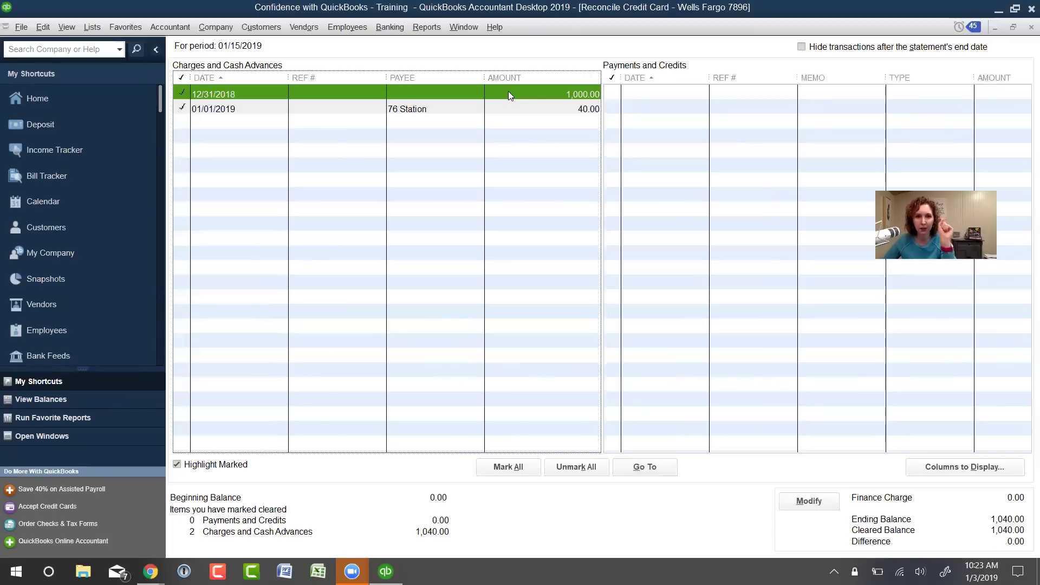
Restore and enlarge the Reconcile Credit Card window, and finalize the Wells Fargo reconciliation.
{"action": "mouse_move", "coordinate": [980, 572]}
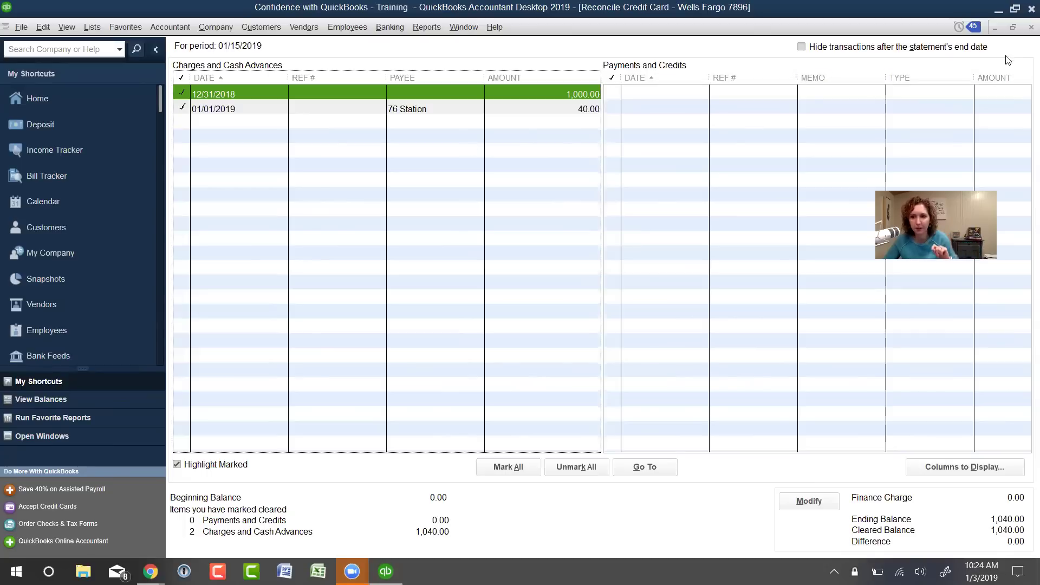
{"action": "left_click", "coordinate": [1013, 27]}
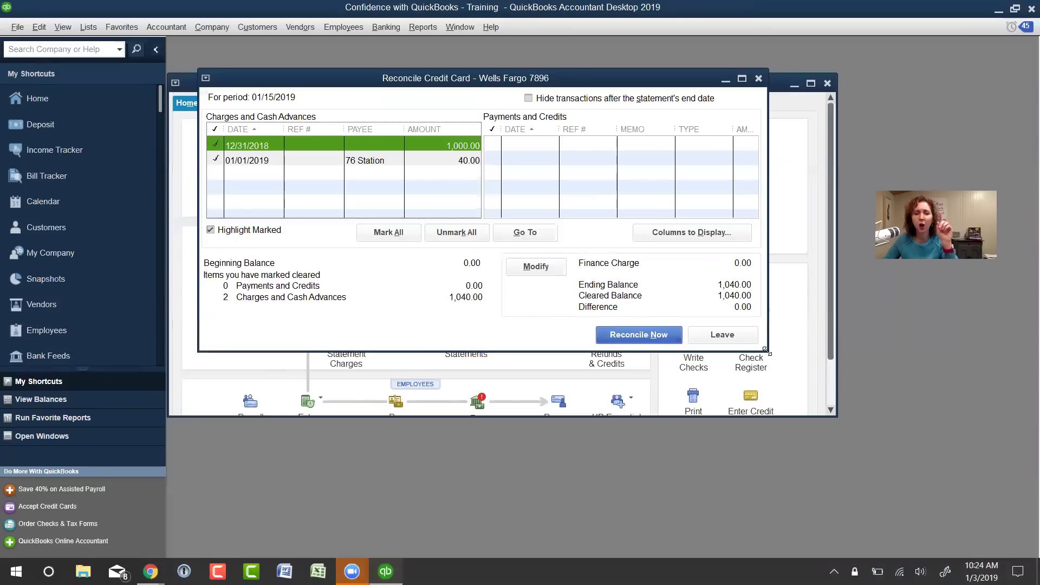
{"action": "left_click_drag", "start_coordinate": [766, 350], "coordinate": [955, 493]}
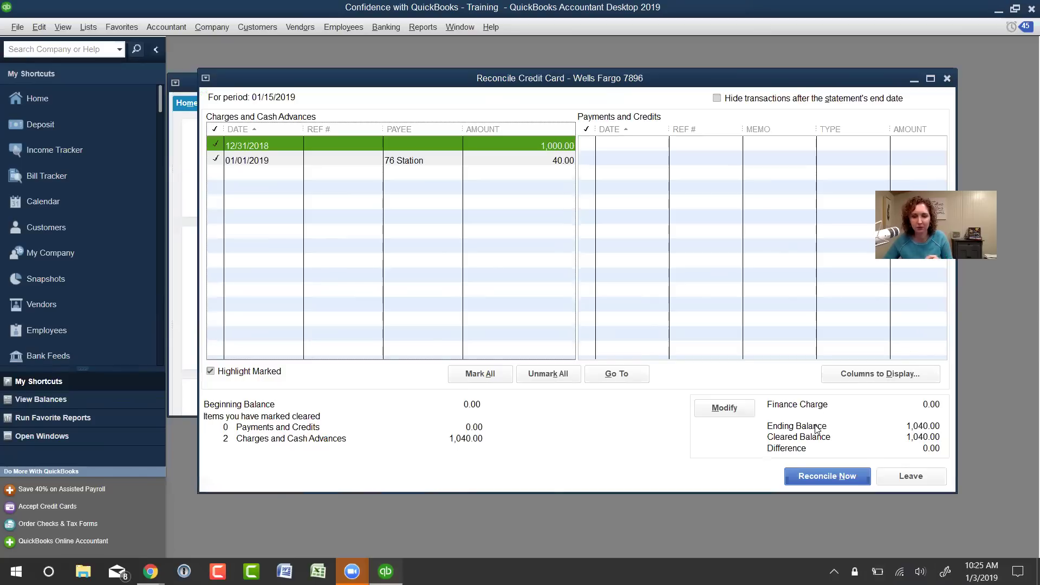
{"action": "left_click", "coordinate": [816, 476]}
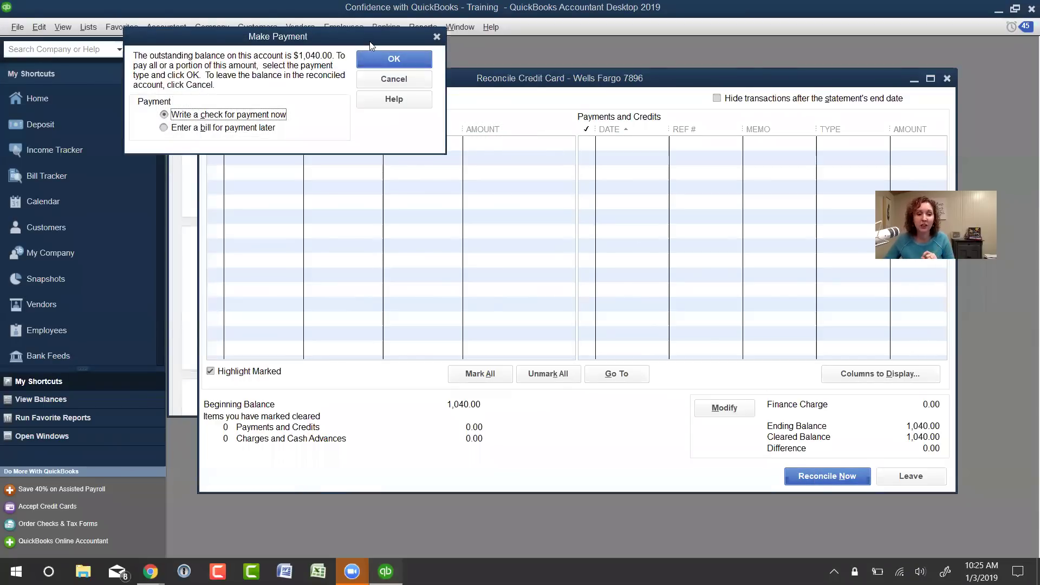
Cancel the payment offer to leave the balance in the account, and close the reconciliation report selection without displaying a report.
{"action": "left_click_drag", "start_coordinate": [371, 46], "coordinate": [643, 271]}
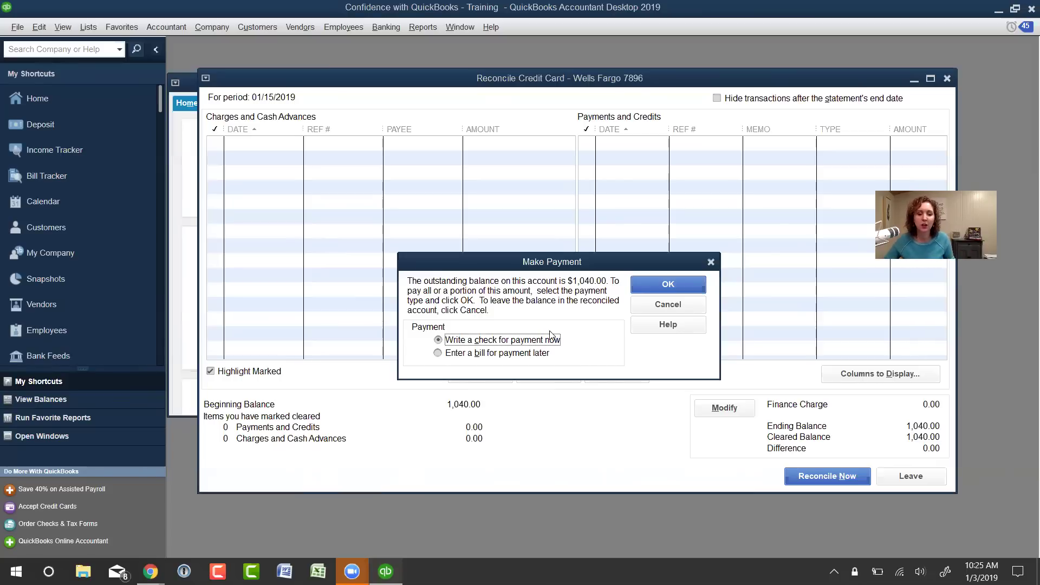
{"action": "left_click", "coordinate": [526, 353]}
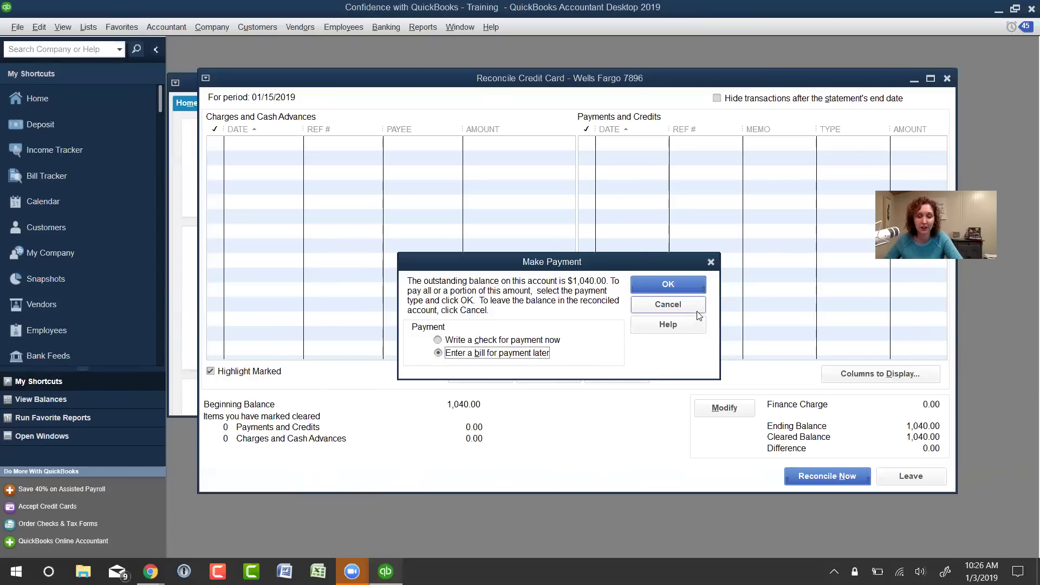
{"action": "left_click", "coordinate": [667, 305]}
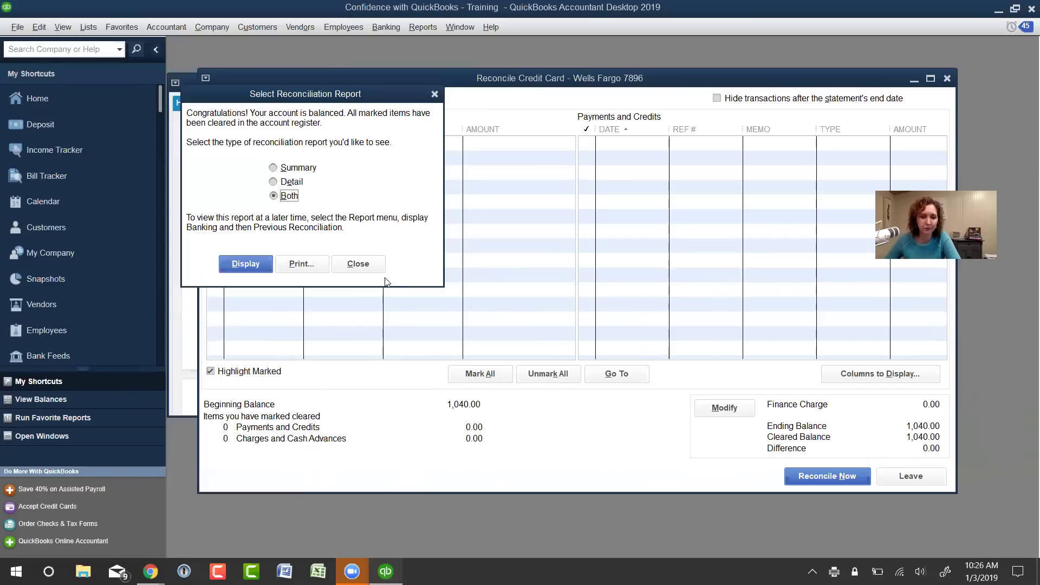
{"action": "left_click", "coordinate": [375, 266]}
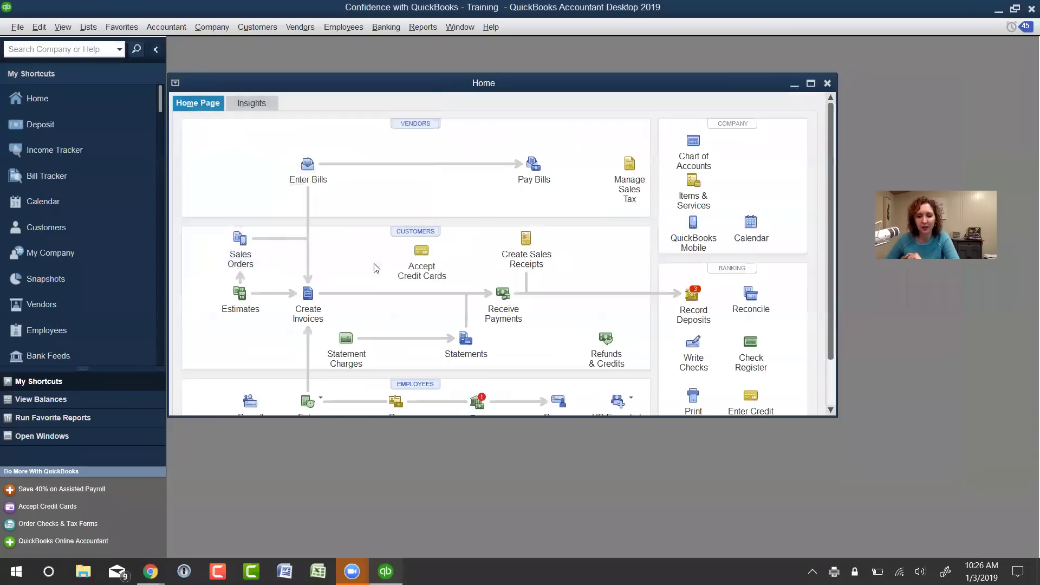
Start a check from the Wells Fargo Checking account with Online as its number and 01/22/2019 as its date.
{"action": "left_click", "coordinate": [811, 83]}
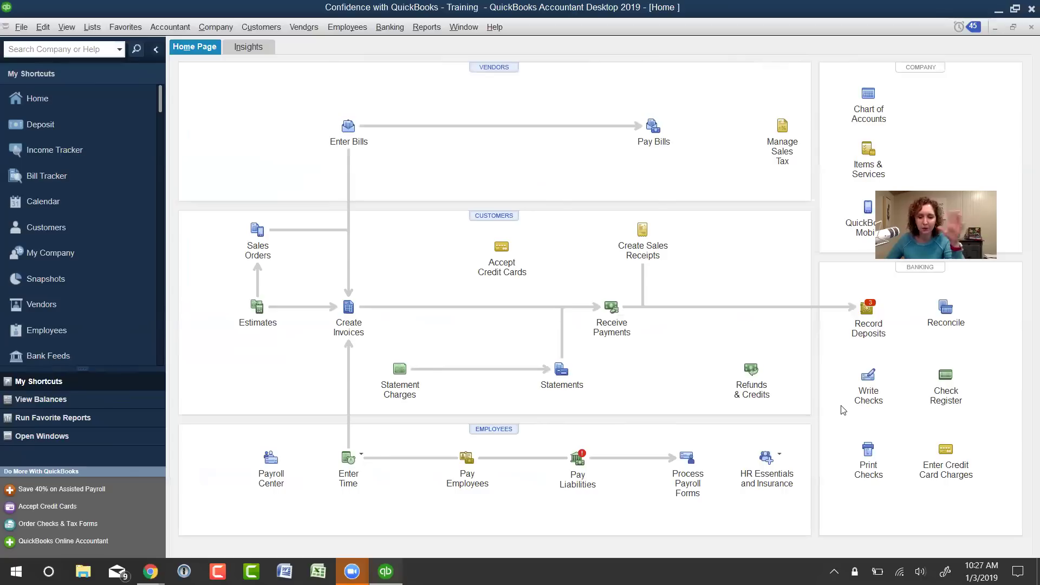
{"action": "left_click", "coordinate": [862, 390]}
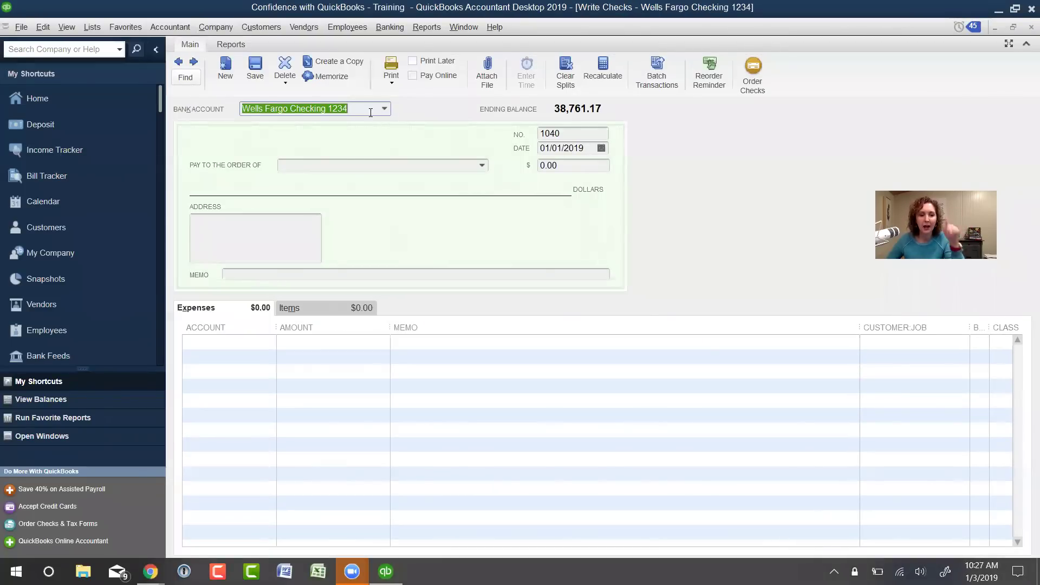
{"action": "key", "text": "Tab"}
{"action": "type", "text": "0nline"}
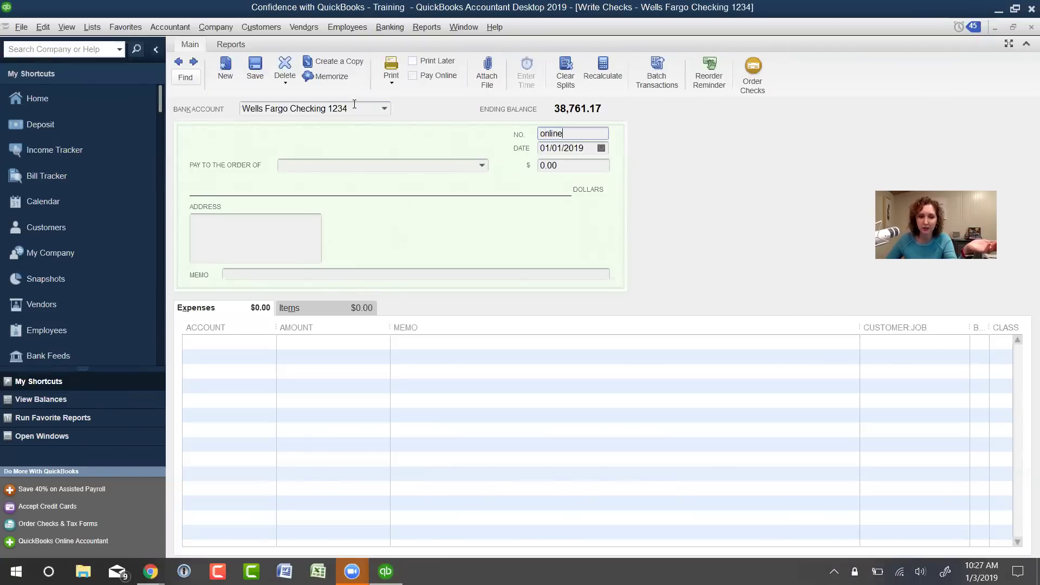
{"action": "double_click", "coordinate": [587, 133]}
{"action": "type", "text": "atm"}
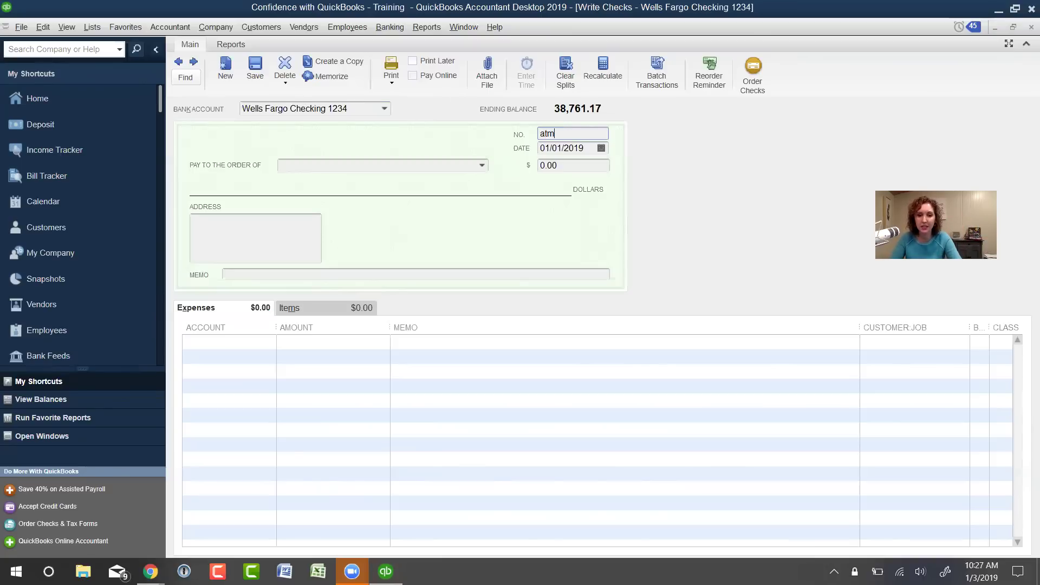
{"action": "key", "text": "BackSpace"}
{"action": "key", "text": "BackSpace"}
{"action": "key", "text": "BackSpace"}
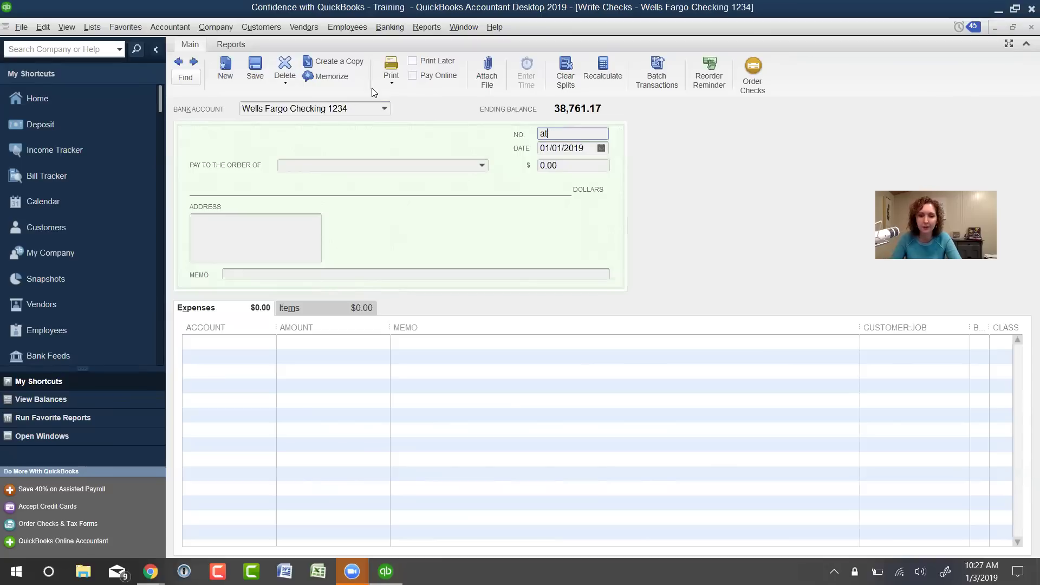
{"action": "type", "text": "Online"}
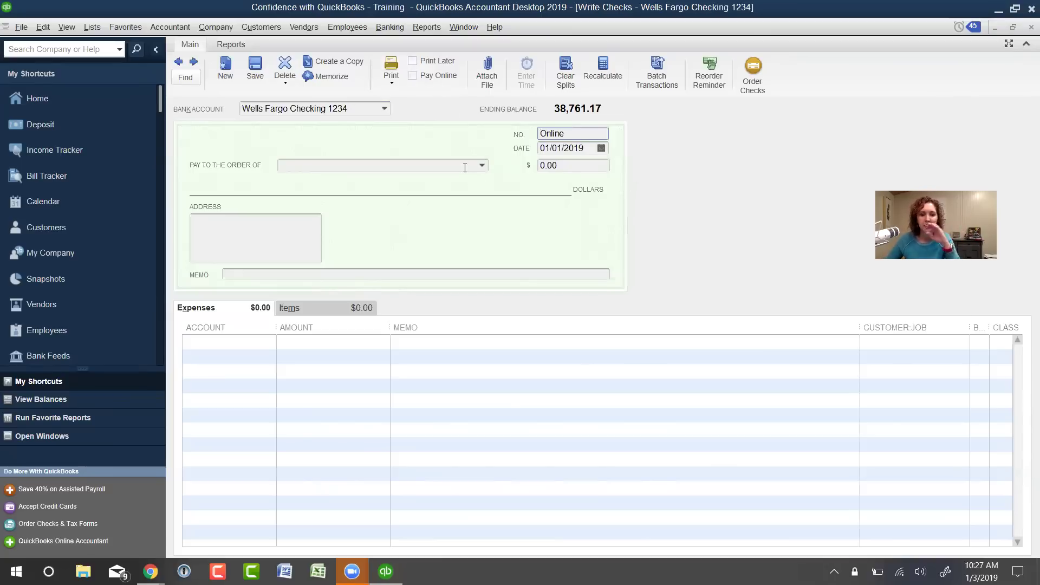
{"action": "left_click", "coordinate": [601, 148]}
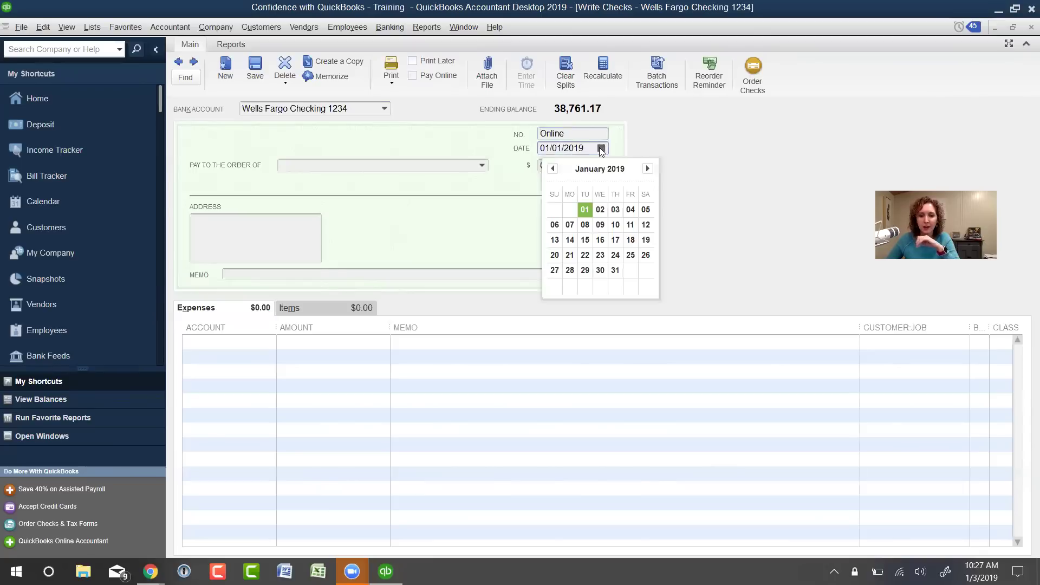
{"action": "left_click", "coordinate": [585, 255]}
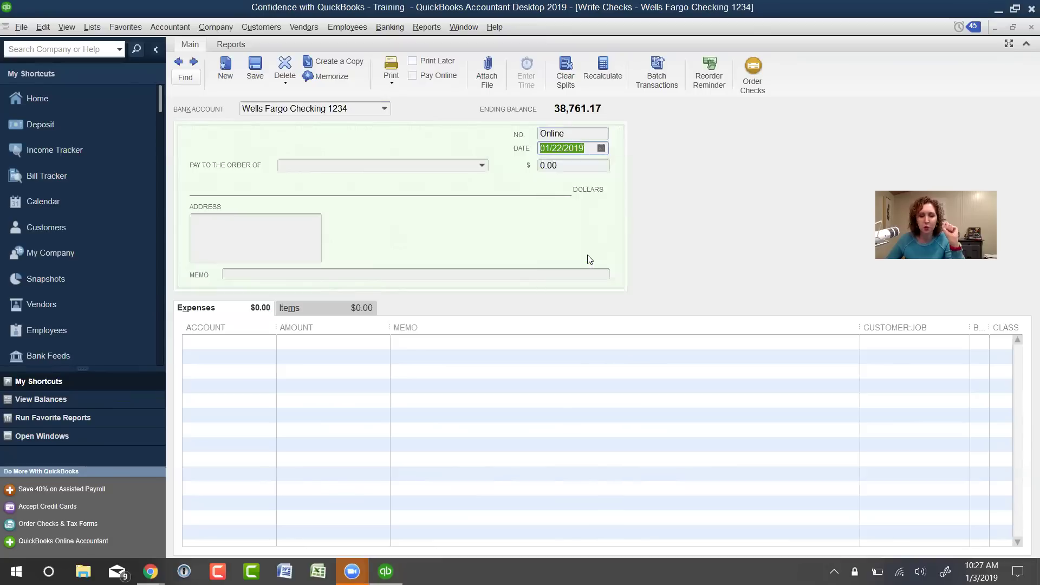
Enter Wells Fargo CC as the payee of the check.
{"action": "left_click", "coordinate": [449, 162]}
{"action": "type", "text": "Wells Fargo LOC"}
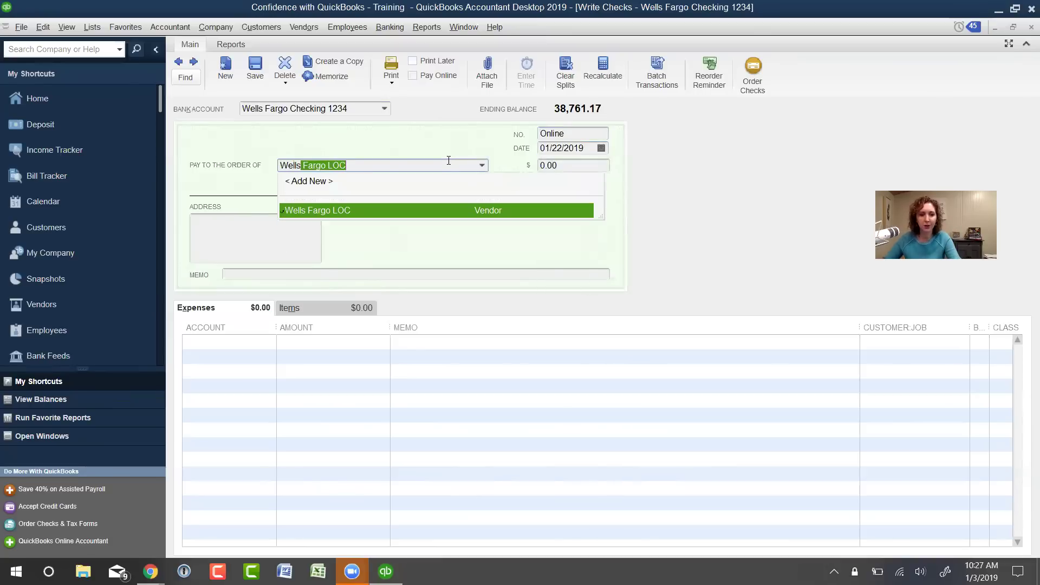
{"action": "key", "text": "End"}
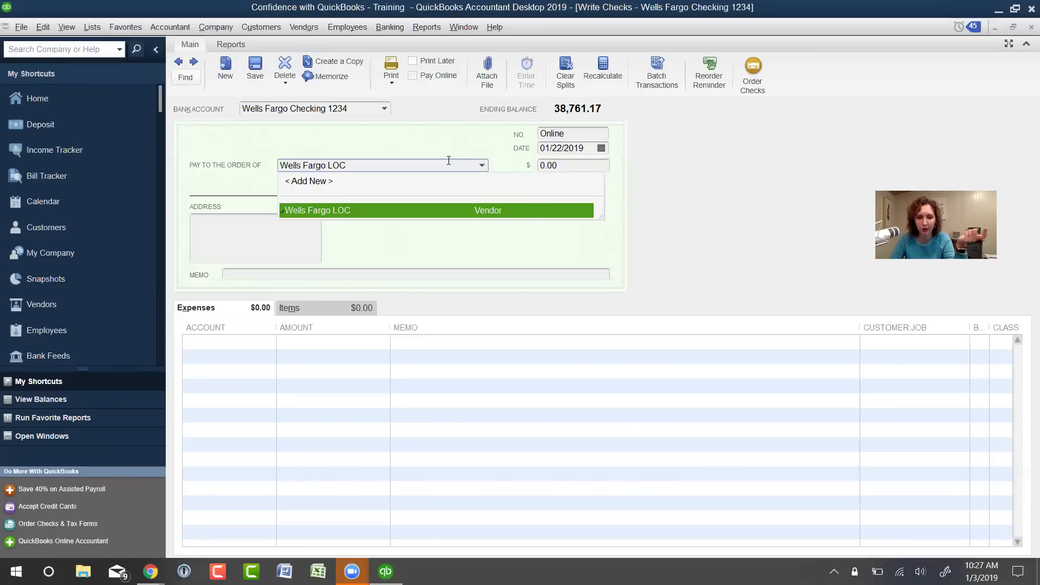
{"action": "key", "text": "BackSpace"}
{"action": "key", "text": "BackSpace"}
{"action": "key", "text": "BackSpace"}
{"action": "key", "text": "BackSpace"}
{"action": "key", "text": "BackSpace"}
{"action": "key", "text": "BackSpace"}
{"action": "key", "text": "BackSpace"}
{"action": "key", "text": "BackSpace"}
{"action": "key", "text": "BackSpace"}
{"action": "key", "text": "BackSpace"}
{"action": "key", "text": "BackSpace"}
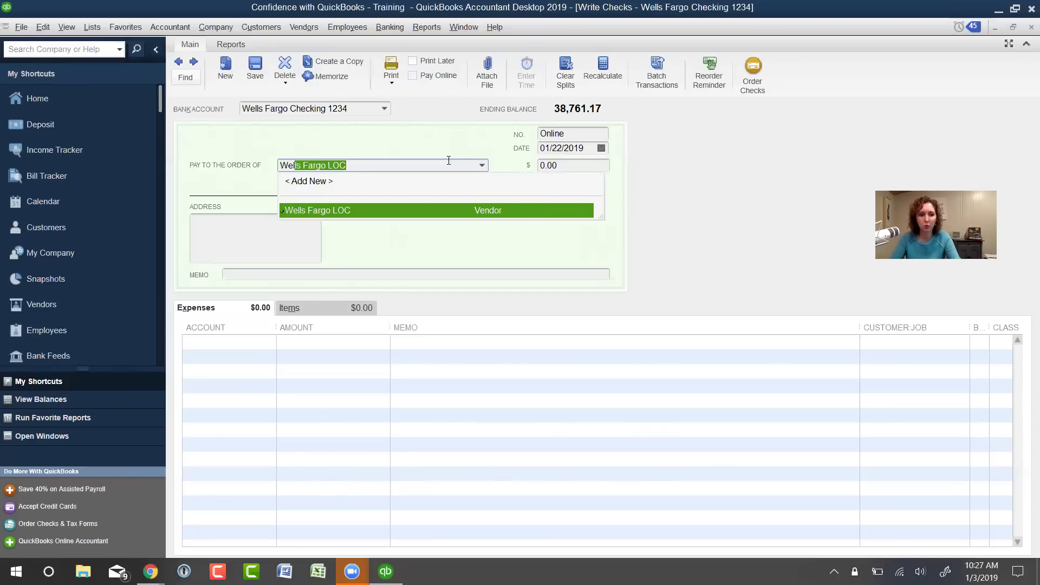
{"action": "type", "text": "s Fr"}
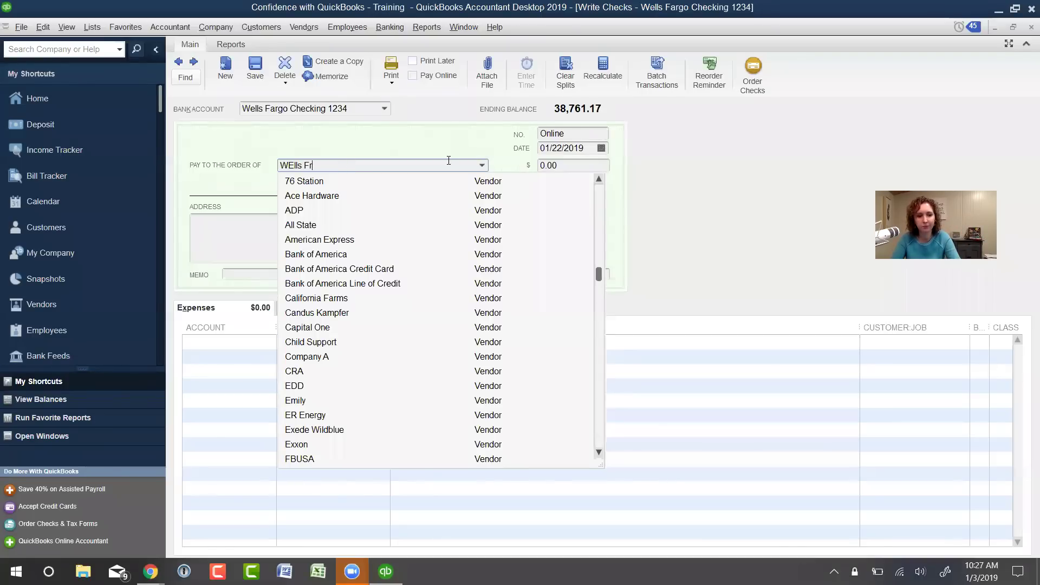
{"action": "type", "text": "argo CC"}
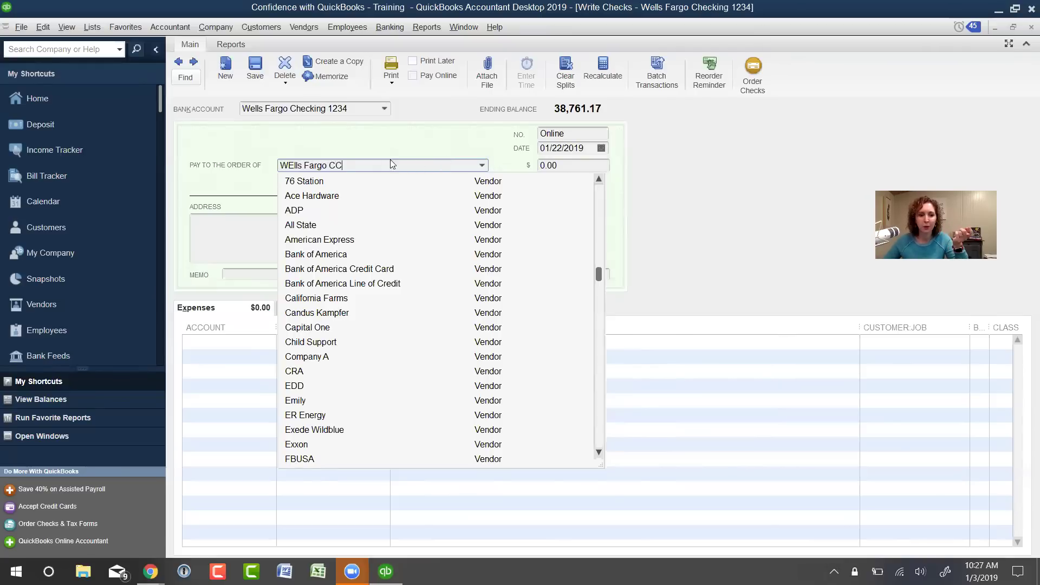
{"action": "left_click", "coordinate": [292, 167]}
{"action": "key", "text": "BackSpace"}
{"action": "type", "text": "e"}
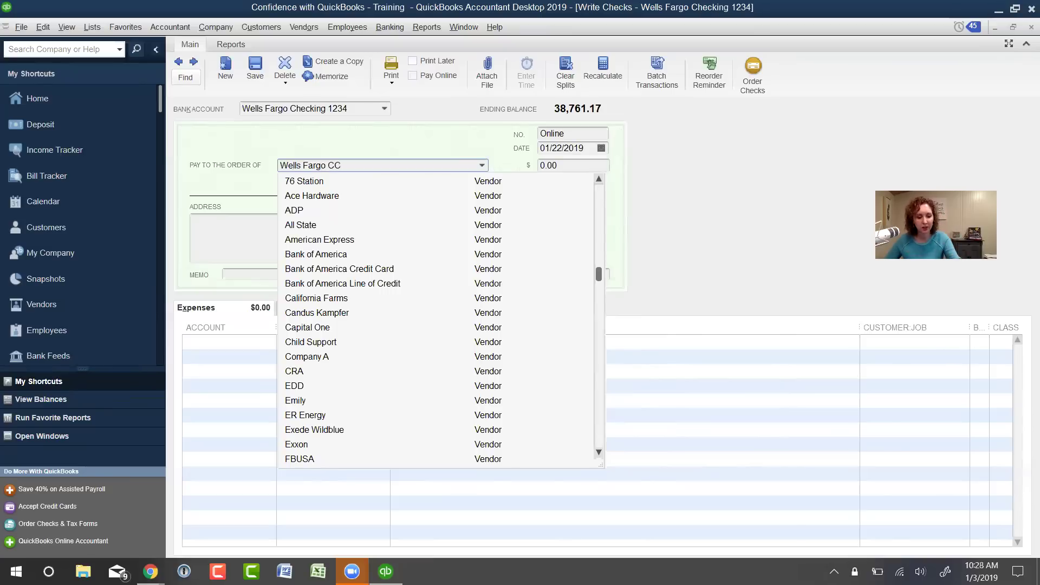
Quick-add Wells Fargo CC to the name list as a vendor.
{"action": "key", "text": "Tab"}
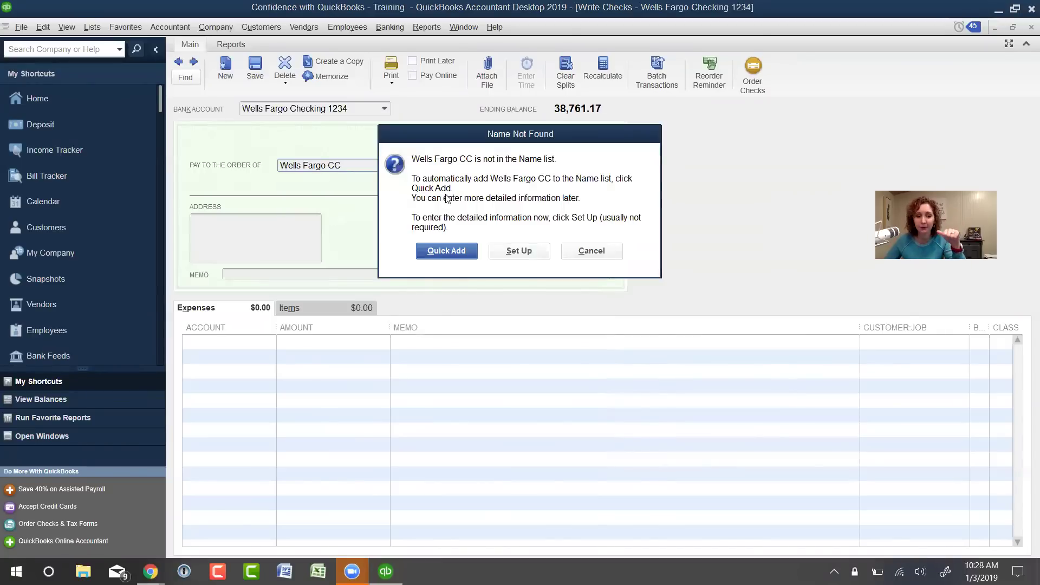
{"action": "left_click", "coordinate": [458, 250]}
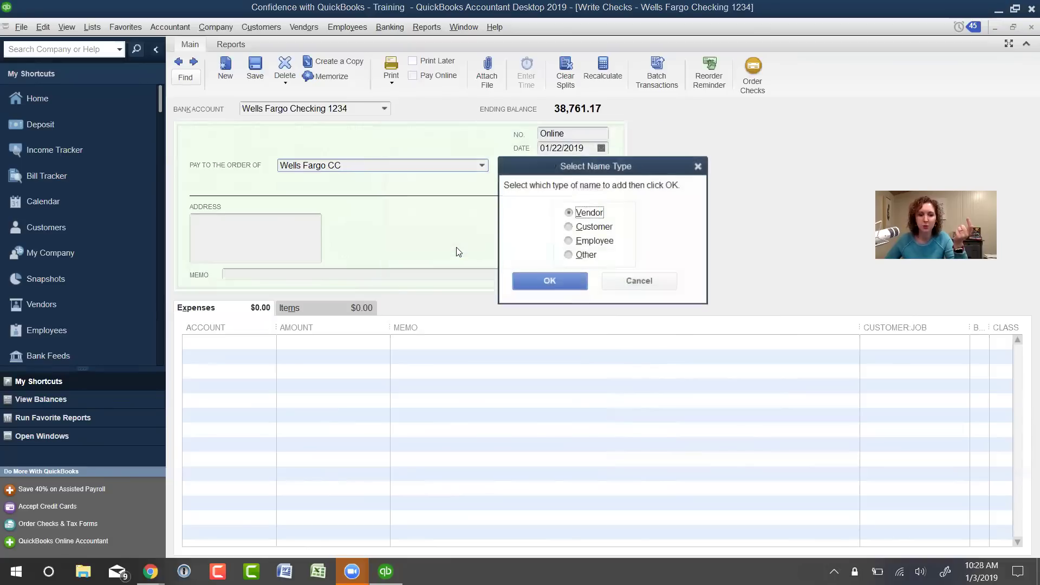
{"action": "left_click", "coordinate": [548, 281]}
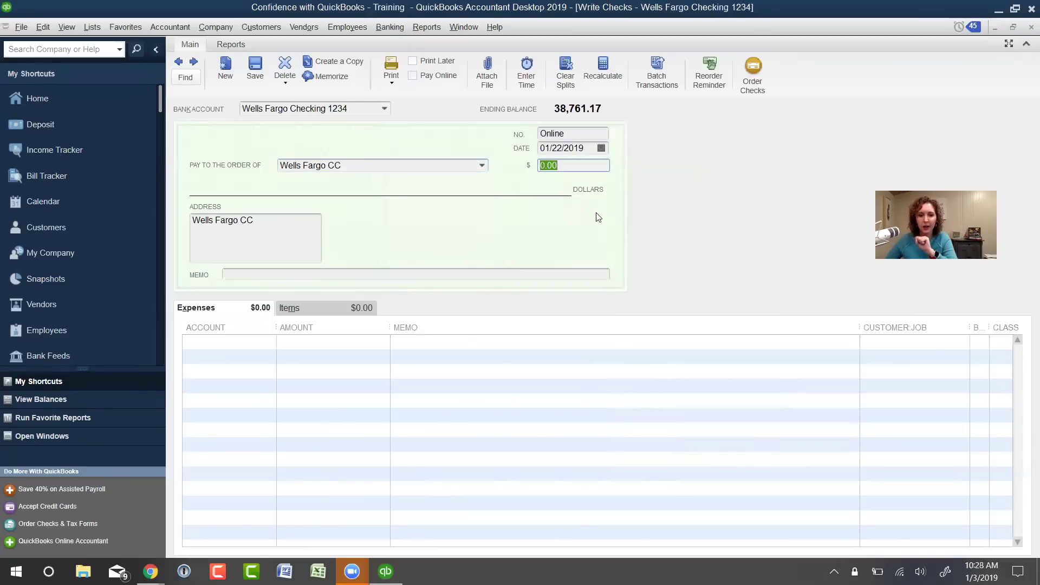
Set the check amount to 200.00 and assign its expense line to the Wells Fargo credit card account.
{"action": "type", "text": "00"}
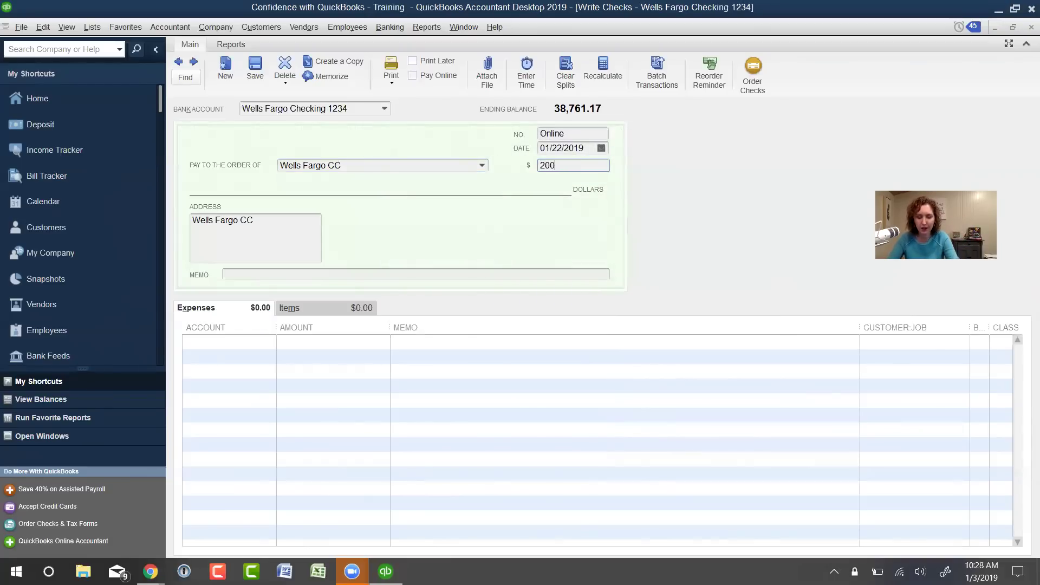
{"action": "key", "text": "Tab"}
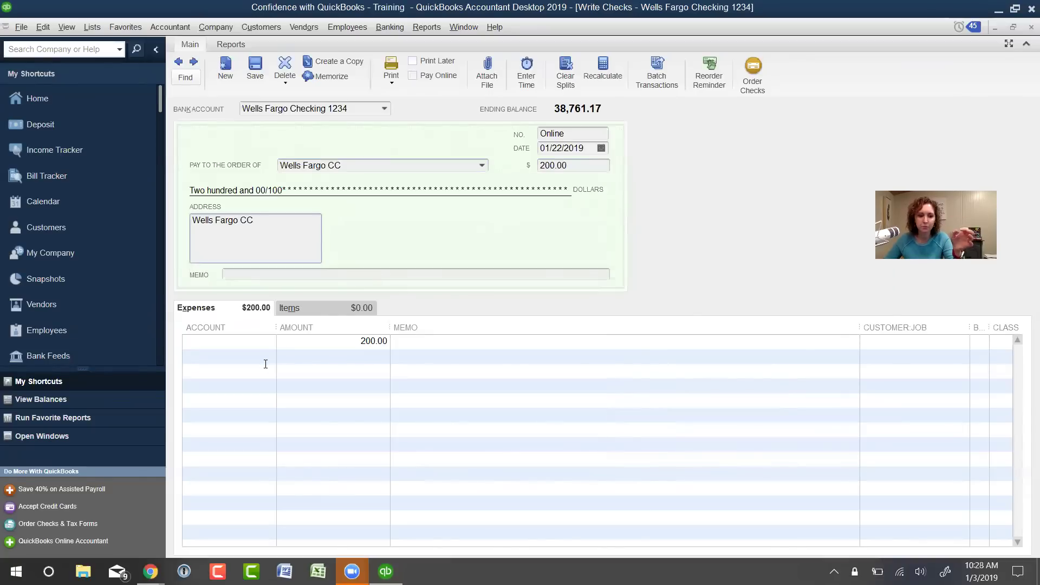
{"action": "left_click", "coordinate": [270, 341]}
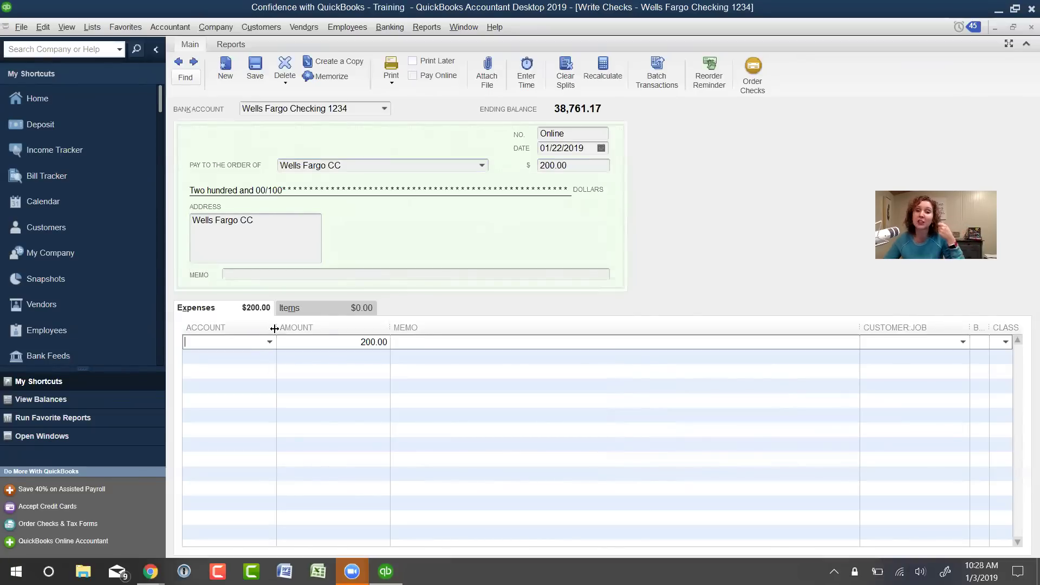
{"action": "left_click", "coordinate": [269, 343]}
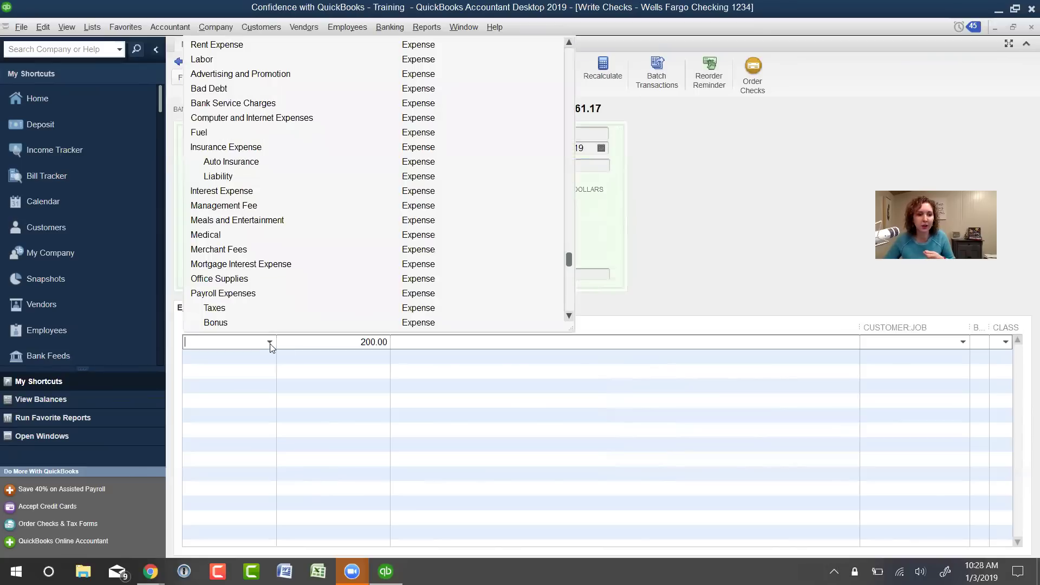
{"action": "scroll", "coordinate": [328, 182], "scroll_direction": "up", "scroll_amount": 10}
{"action": "scroll", "coordinate": [329, 183], "scroll_direction": "up", "scroll_amount": 7}
{"action": "scroll", "coordinate": [329, 183], "scroll_direction": "up", "scroll_amount": 5}
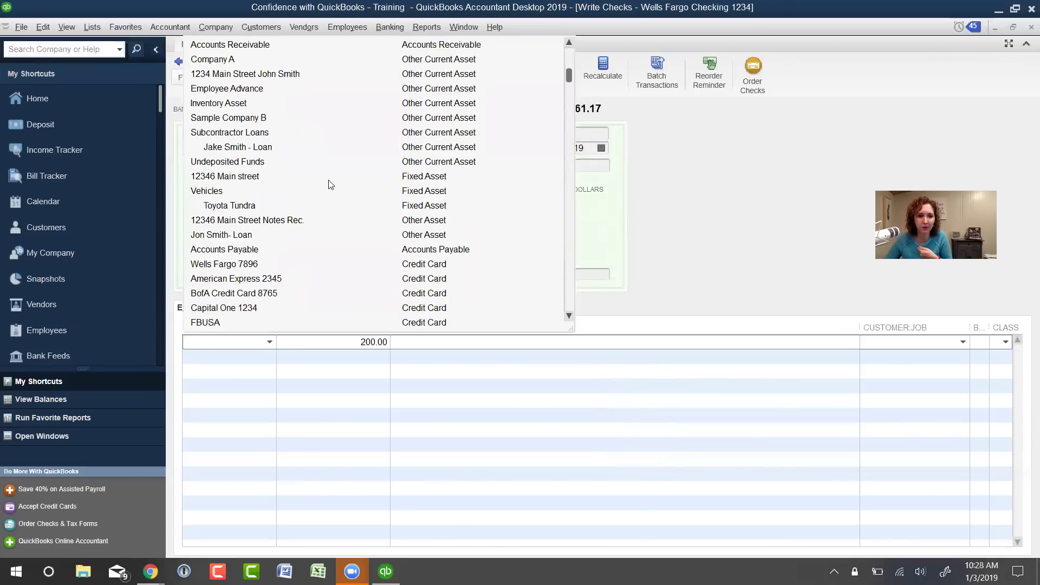
{"action": "scroll", "coordinate": [241, 230], "scroll_direction": "down", "scroll_amount": 2}
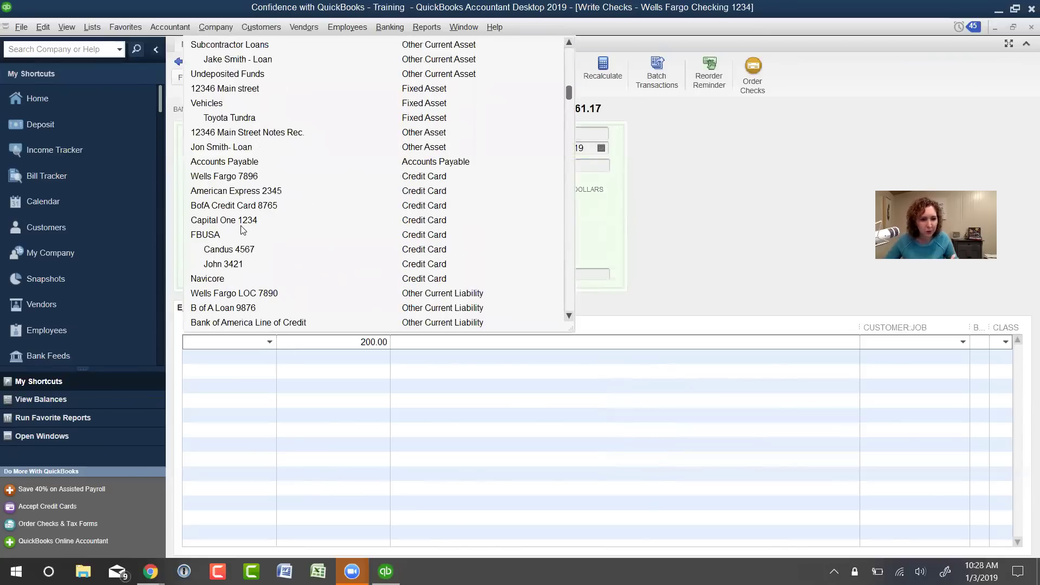
{"action": "left_click", "coordinate": [246, 176]}
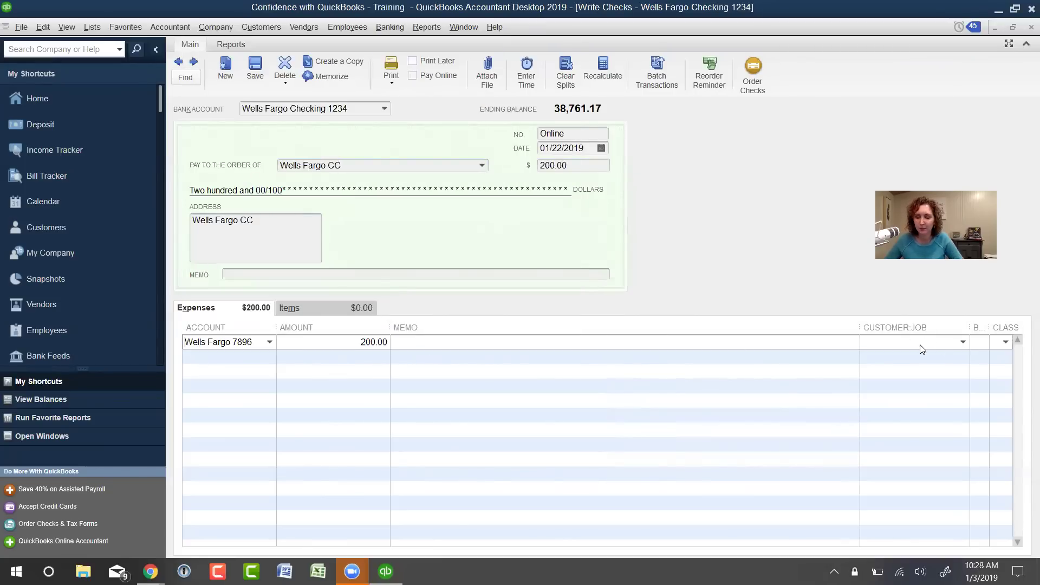
Save the online payment without assigning a class and close the check form.
{"action": "left_click", "coordinate": [258, 69]}
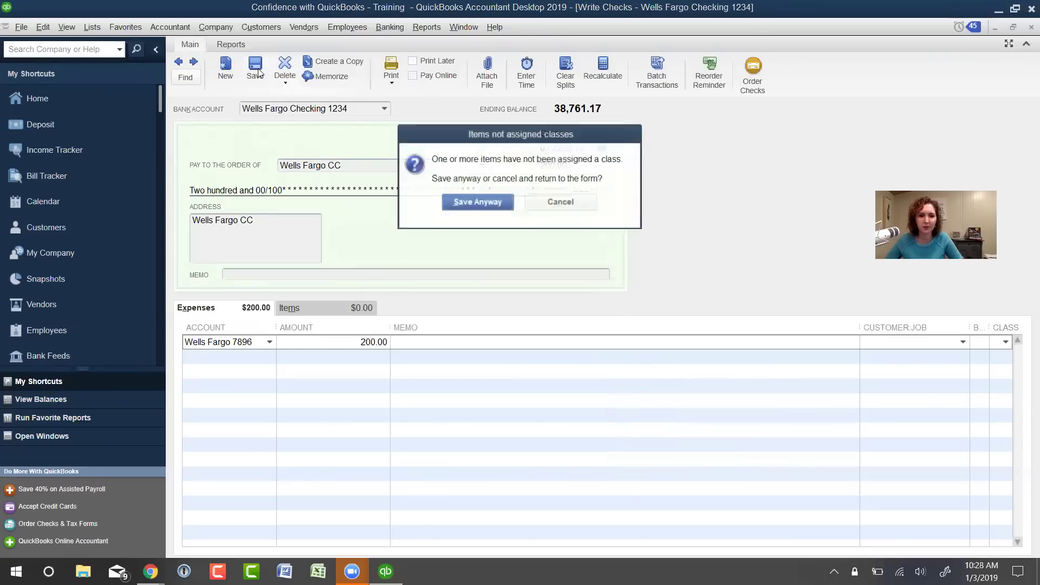
{"action": "left_click", "coordinate": [458, 206]}
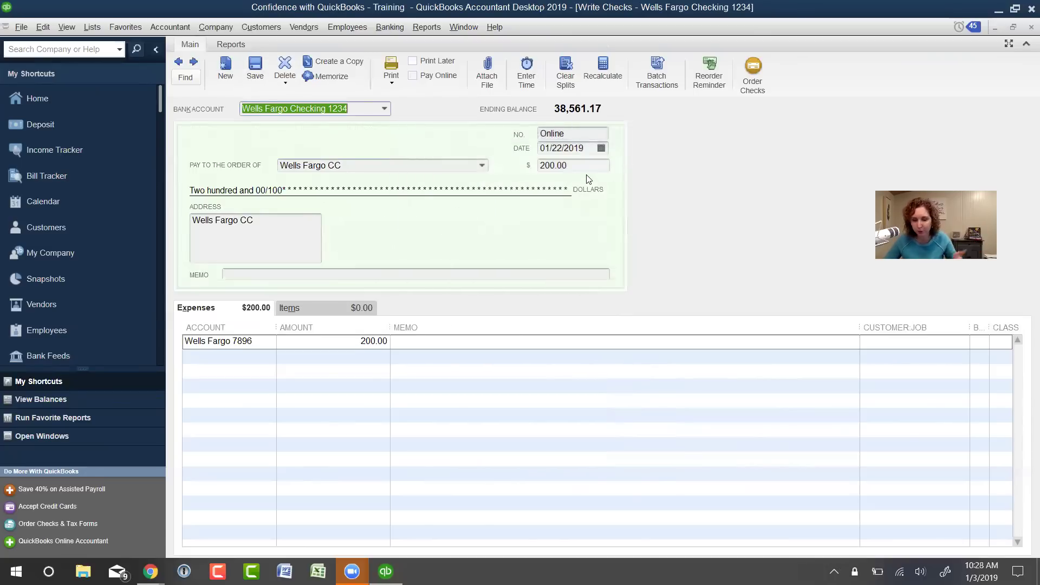
{"action": "left_click", "coordinate": [1025, 29]}
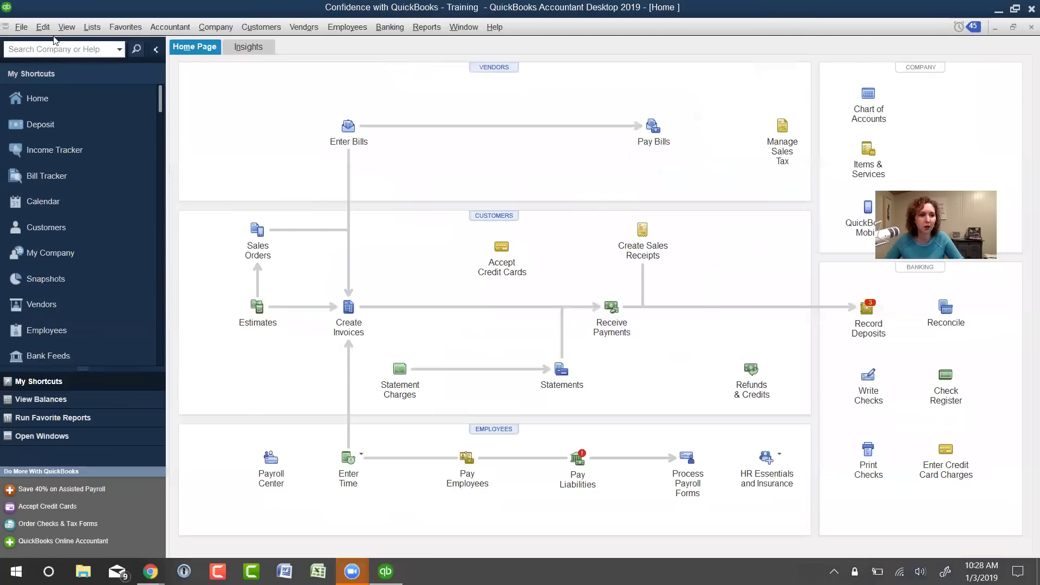
Open the register of the Wells Fargo credit card account from the chart of accounts to review the payment.
{"action": "left_click", "coordinate": [92, 27]}
{"action": "left_click", "coordinate": [106, 42]}
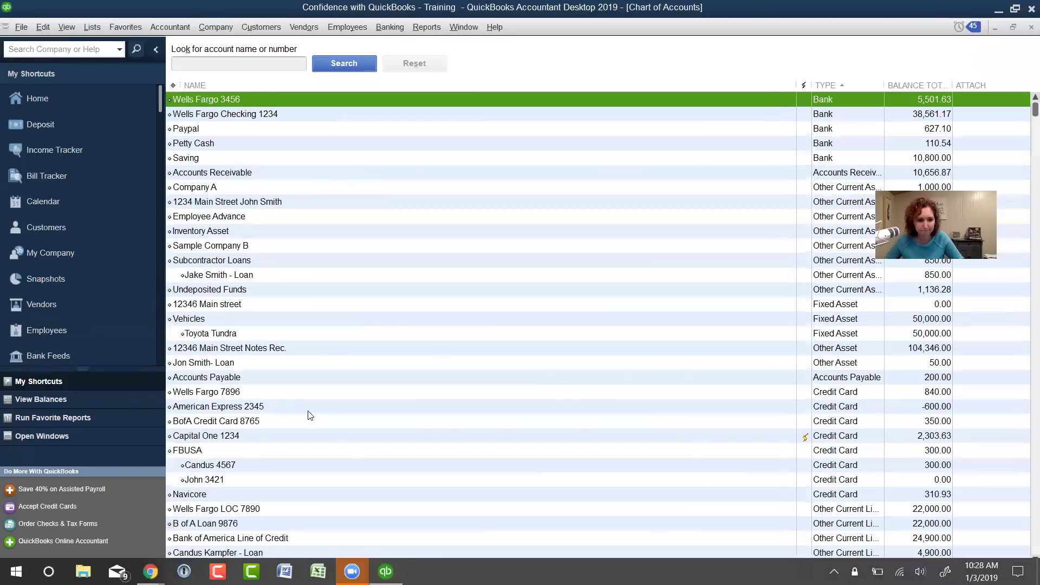
{"action": "left_click", "coordinate": [278, 392]}
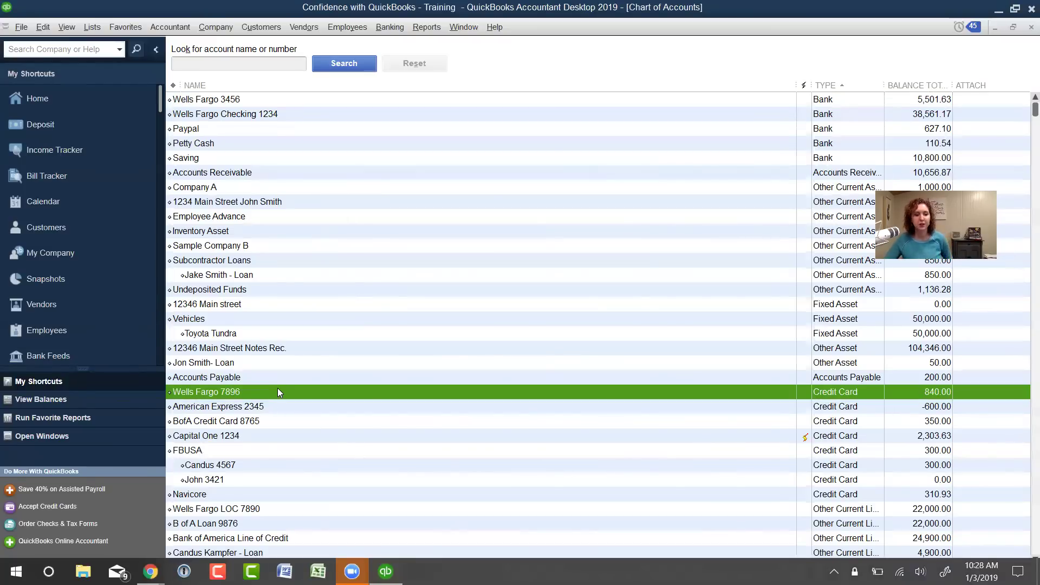
{"action": "double_click", "coordinate": [917, 396]}
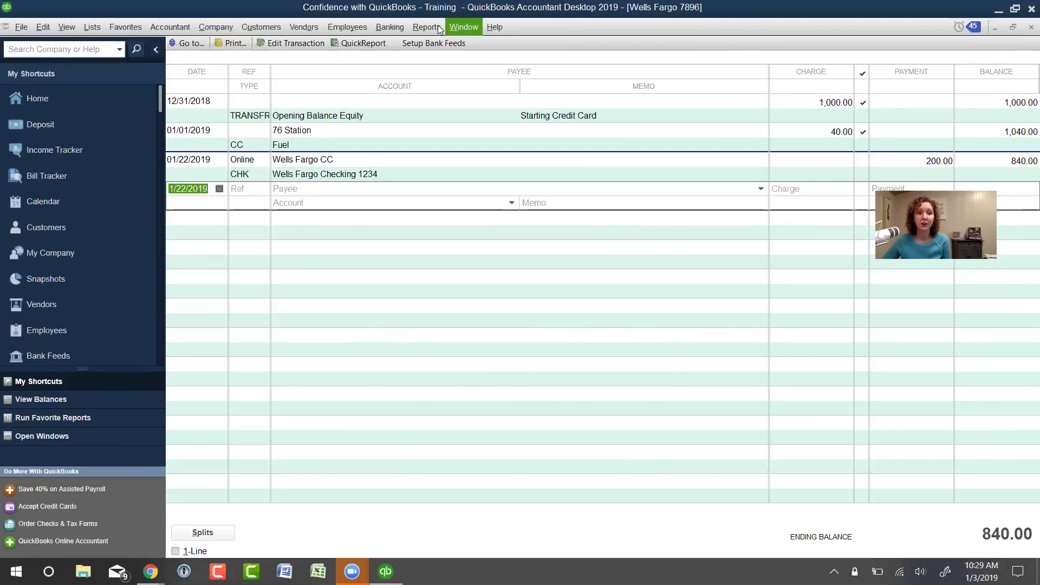
Start a credit card charge on the Wells Fargo card for a purchase from Ace Hardware with an amount of 100.00.
{"action": "left_click", "coordinate": [390, 27]}
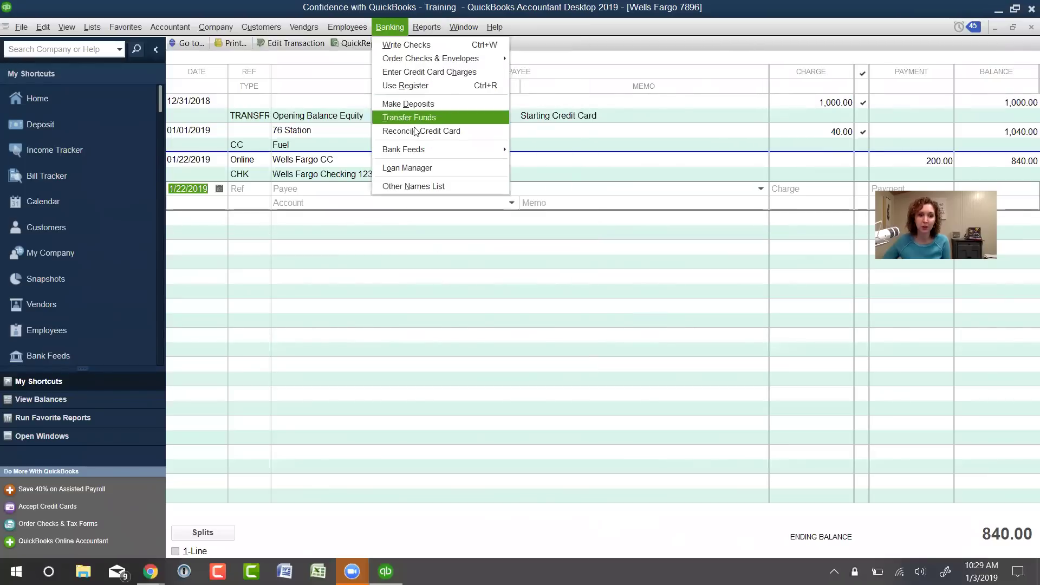
{"action": "left_click", "coordinate": [409, 72]}
{"action": "left_click", "coordinate": [413, 174]}
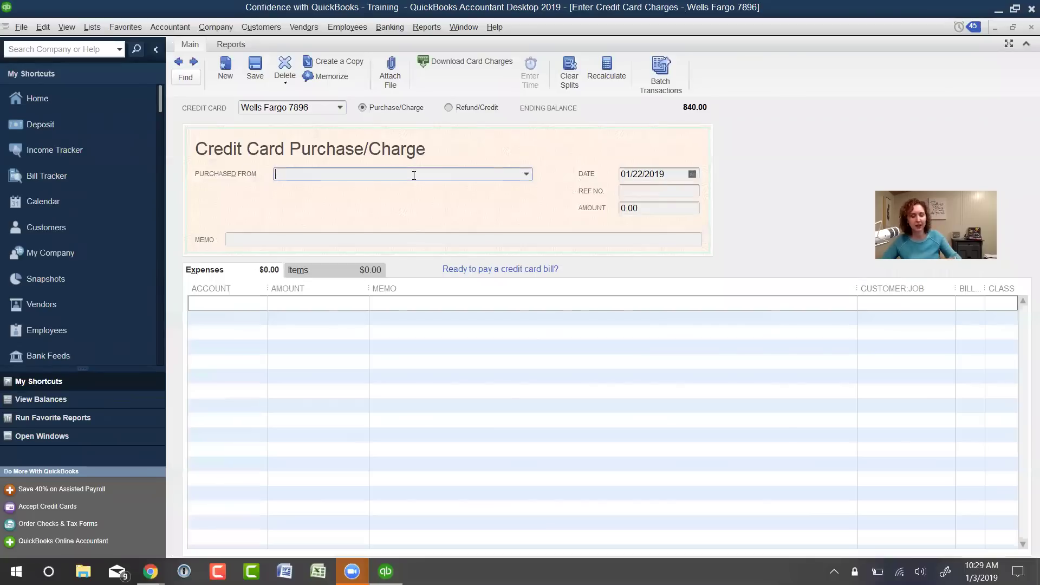
{"action": "left_click", "coordinate": [526, 174]}
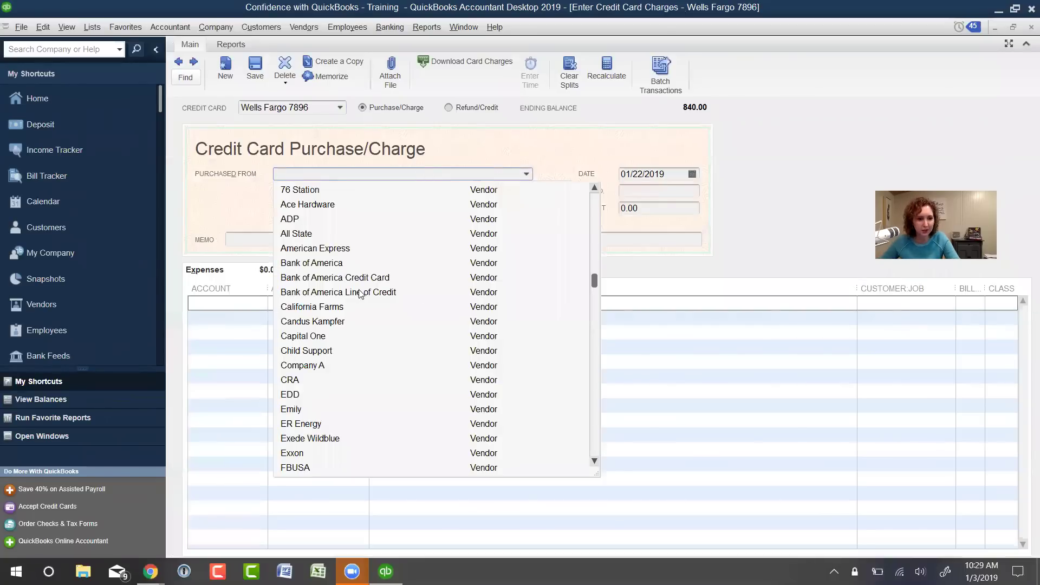
{"action": "left_click", "coordinate": [317, 205]}
{"action": "left_click", "coordinate": [648, 210]}
{"action": "type", "text": "10"}
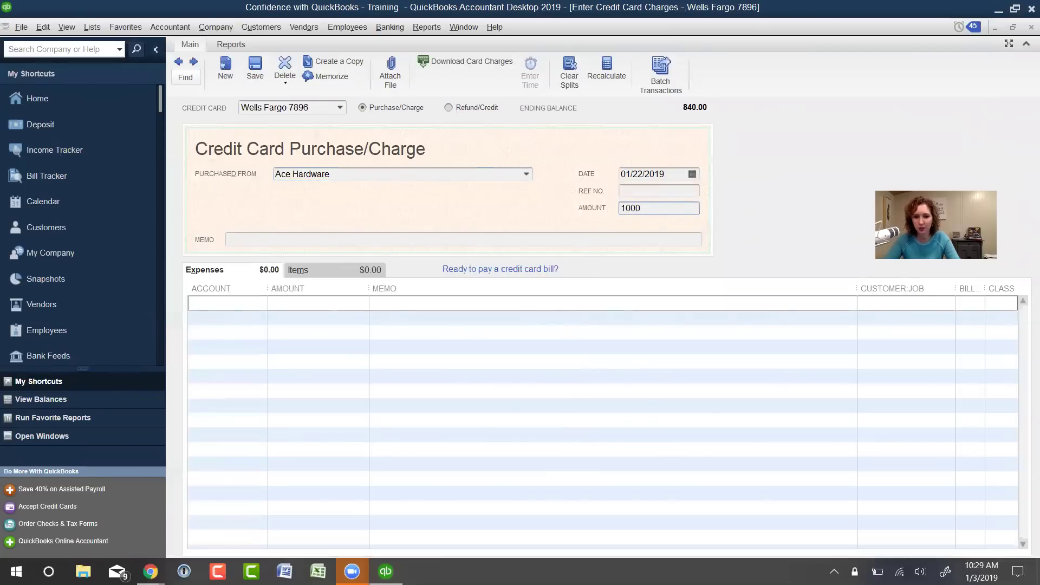
{"action": "type", "text": "0"}
{"action": "key", "text": "Tab"}
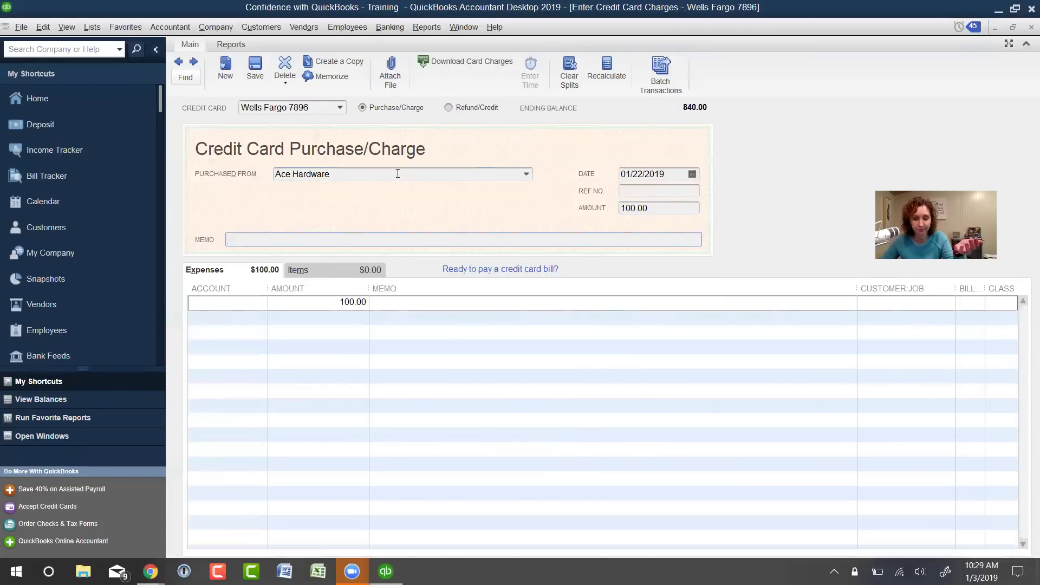
Assign the Ace Hardware charge to the Job Supplies account, then save it without a class and close the charge form.
{"action": "left_click", "coordinate": [242, 309]}
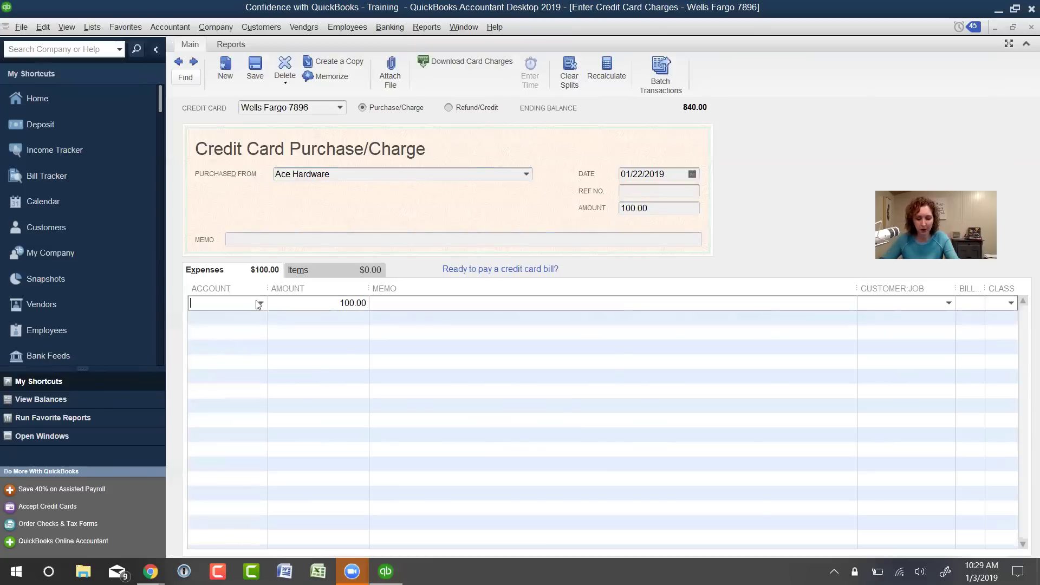
{"action": "type", "text": "sup"}
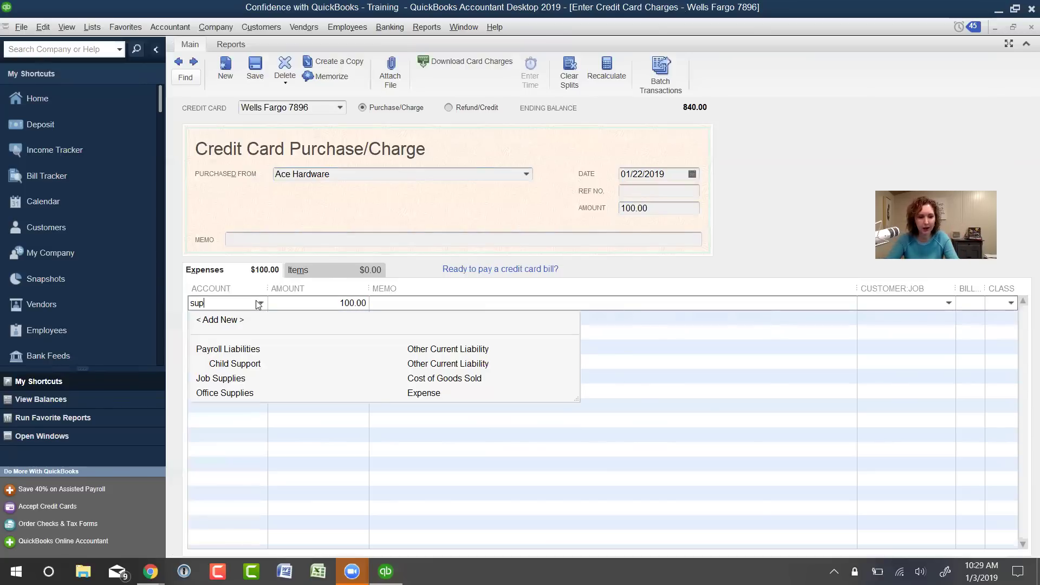
{"action": "left_click", "coordinate": [261, 380]}
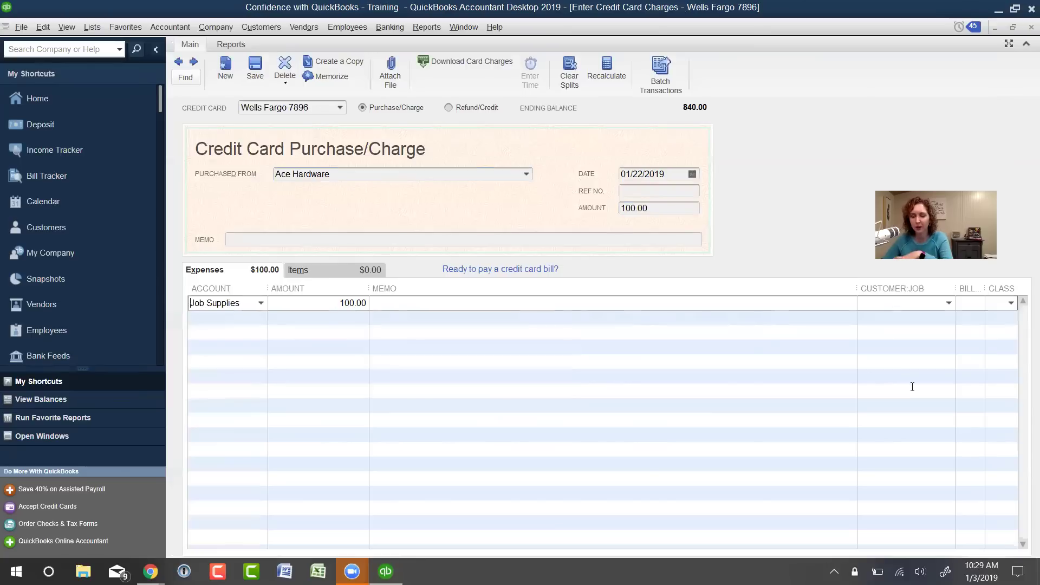
{"action": "left_click", "coordinate": [254, 63]}
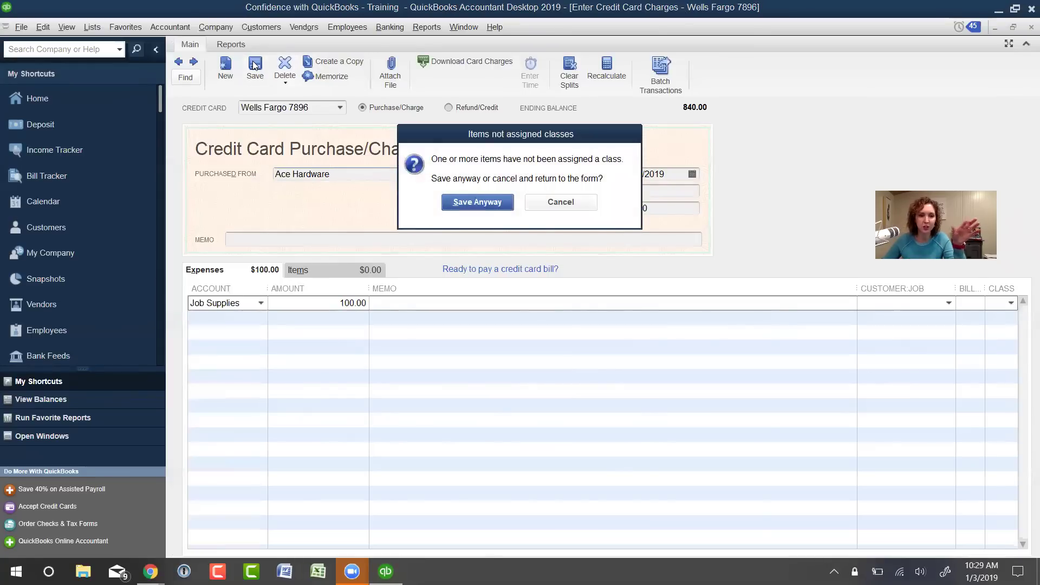
{"action": "left_click", "coordinate": [484, 202]}
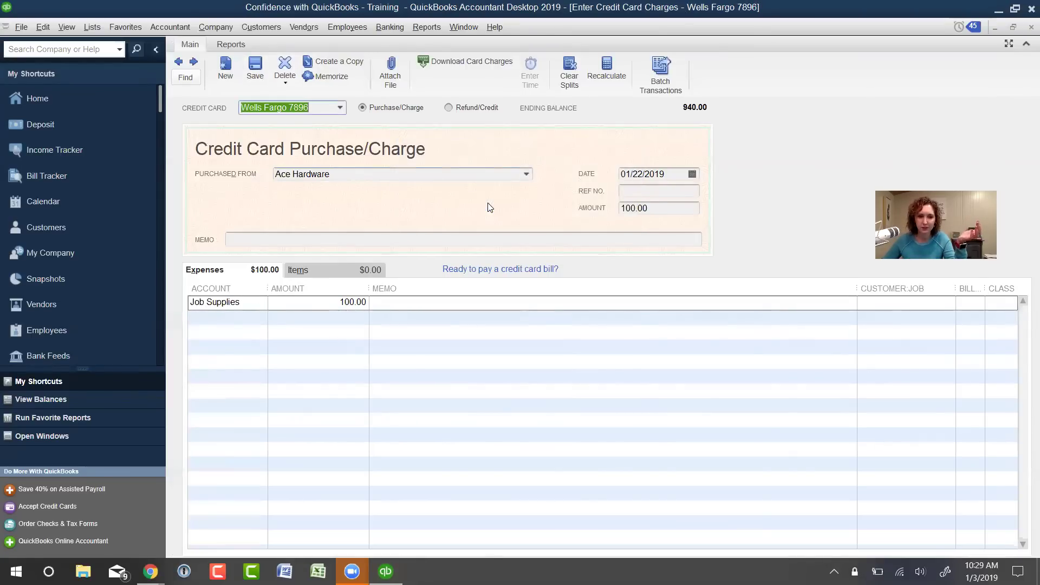
{"action": "left_click", "coordinate": [1012, 27]}
{"action": "left_click", "coordinate": [907, 142]}
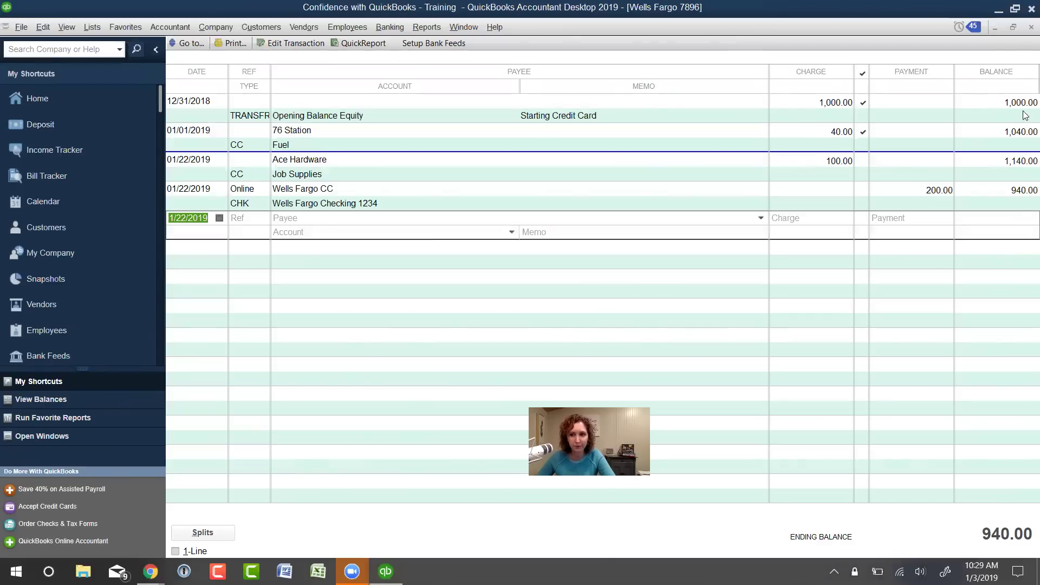
Start a reconciliation of the Wells Fargo credit card for the 02/15/2019 statement with an ending balance of 940.00.
{"action": "left_click", "coordinate": [392, 27]}
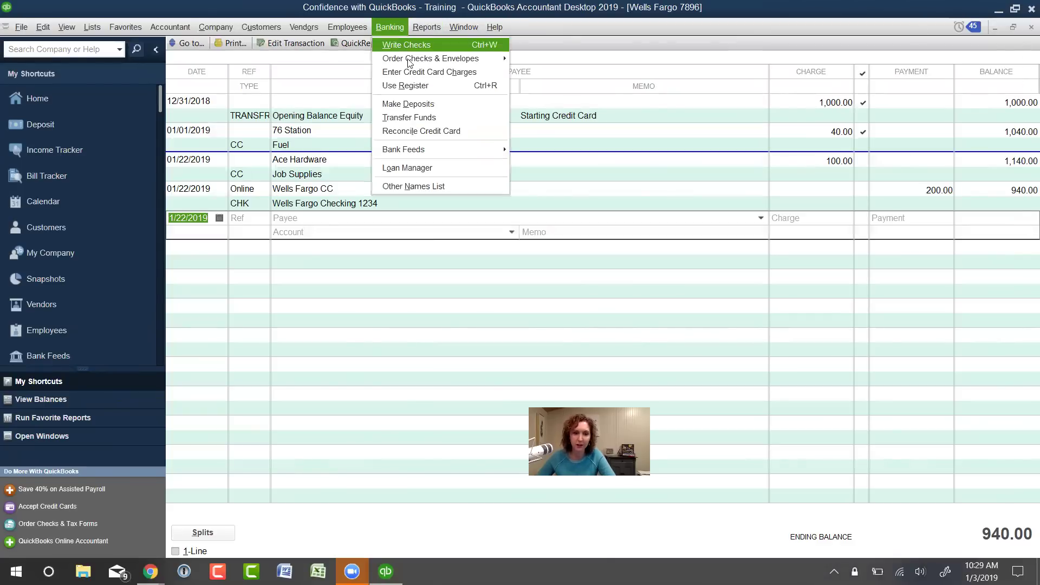
{"action": "left_click", "coordinate": [428, 133]}
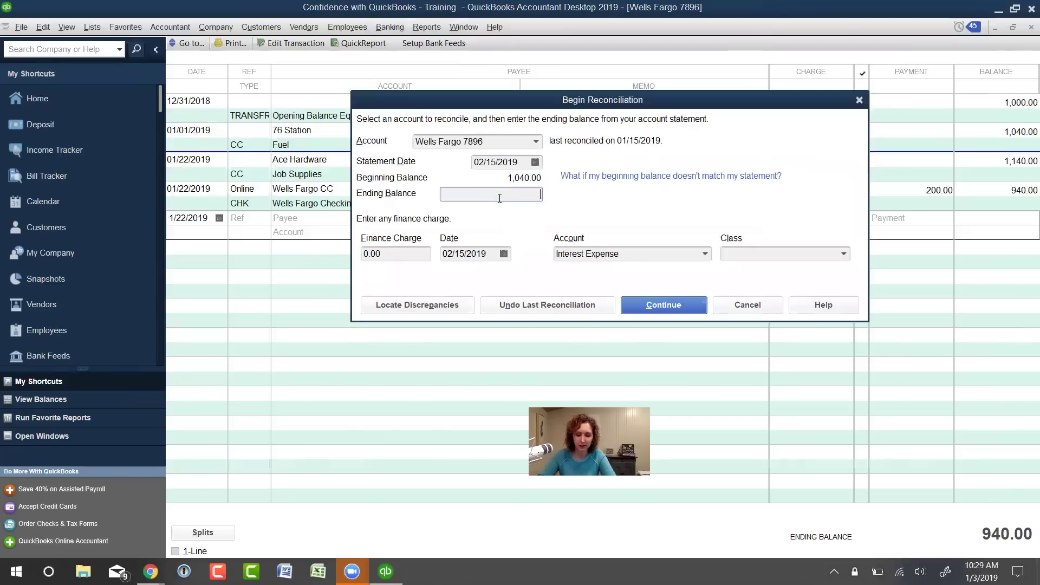
{"action": "type", "text": "940.00"}
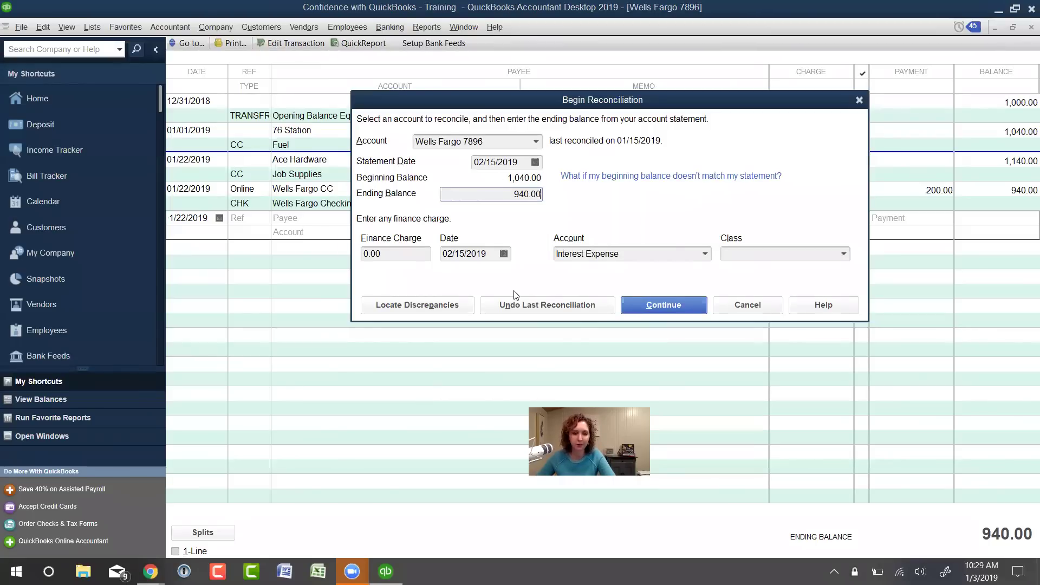
{"action": "key", "text": "Tab"}
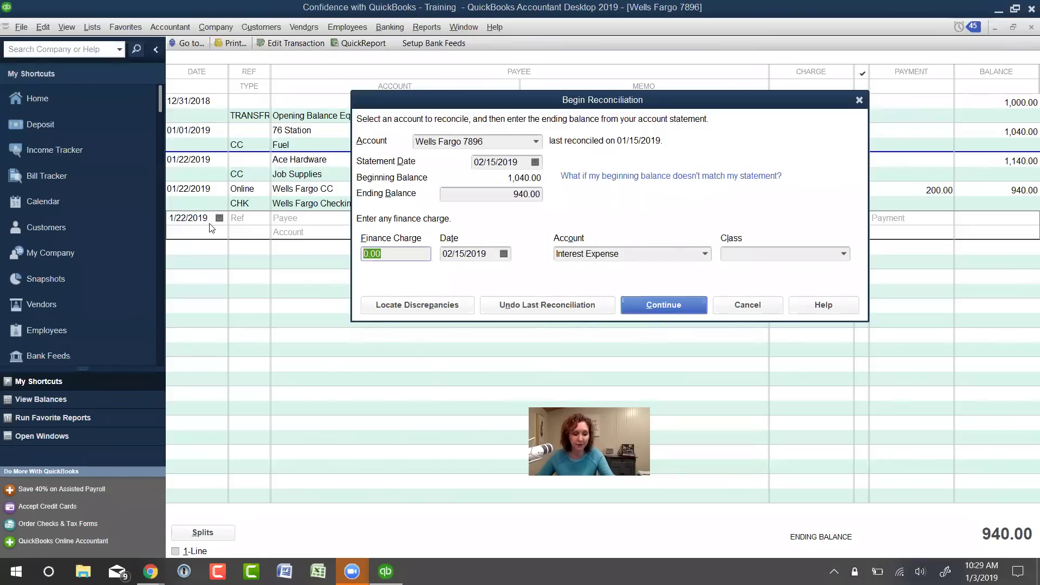
Change the statement's ending balance to 941.00 and include a 1.00 finance charge under Interest Expense, continuing without a class.
{"action": "left_click", "coordinate": [528, 194]}
{"action": "key", "text": "BackSpace"}
{"action": "type", "text": "1"}
{"action": "left_click", "coordinate": [422, 259]}
{"action": "type", "text": "1"}
{"action": "key", "text": "Tab"}
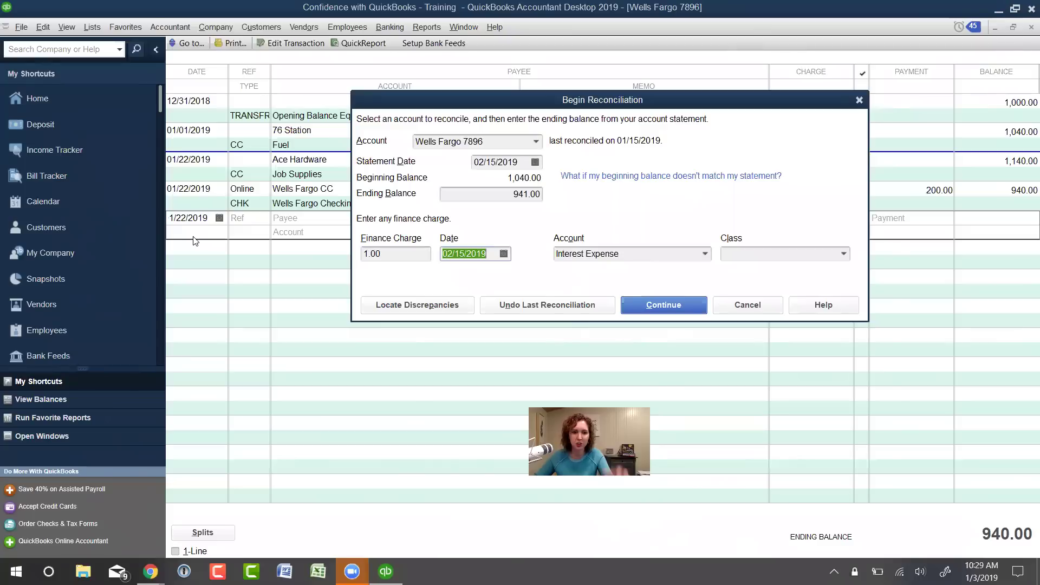
{"action": "left_click", "coordinate": [664, 305]}
{"action": "left_click", "coordinate": [489, 209]}
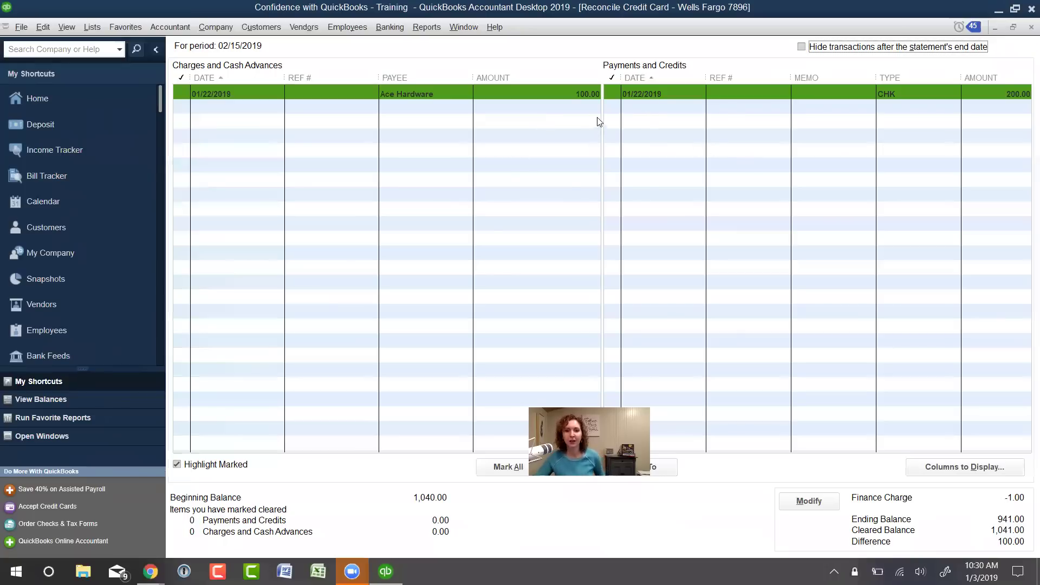
Mark the Ace Hardware charge and the 200.00 payment as cleared and complete the credit card reconciliation.
{"action": "left_click", "coordinate": [384, 92]}
{"action": "left_click", "coordinate": [642, 92]}
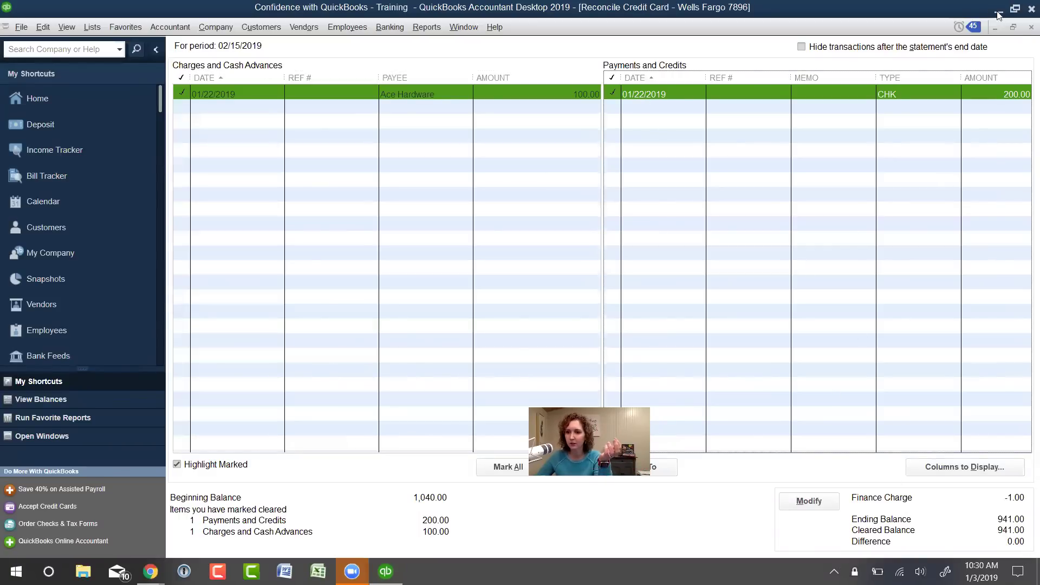
{"action": "left_click", "coordinate": [1013, 28]}
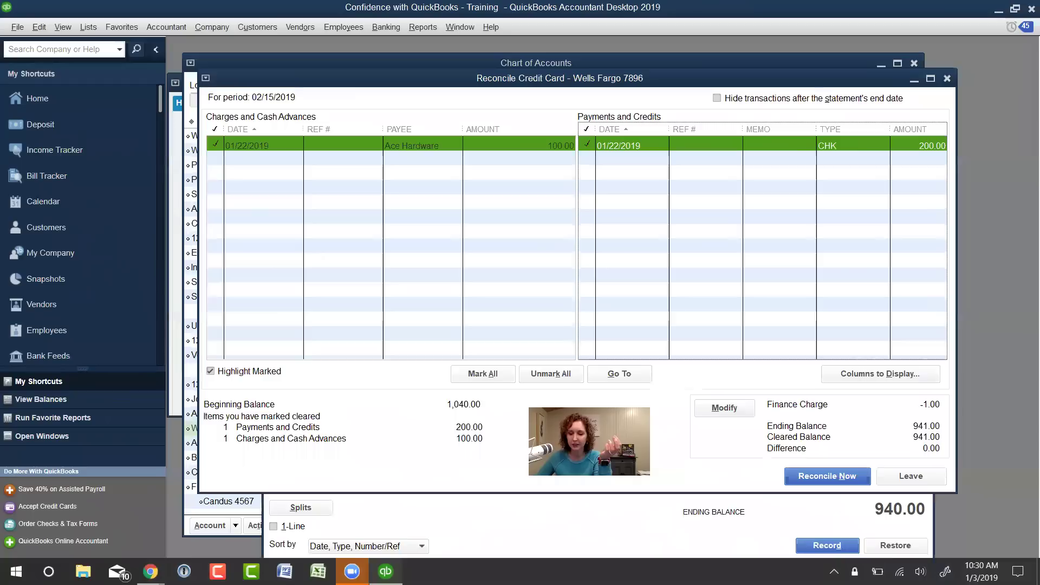
{"action": "left_click", "coordinate": [835, 480]}
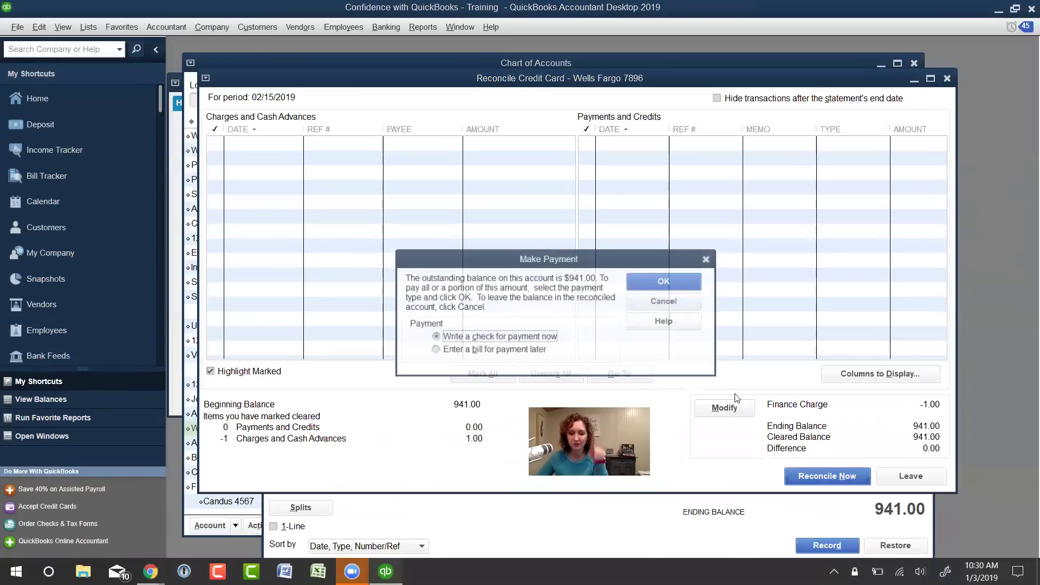
Choose to enter a bill for paying the card balance later and skip the reconciliation report.
{"action": "left_click", "coordinate": [545, 352]}
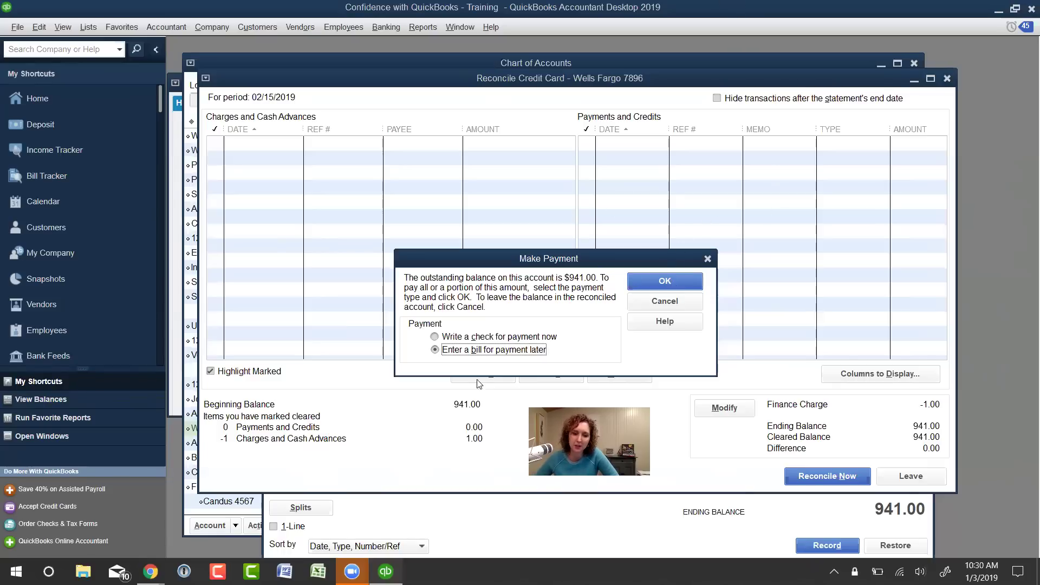
{"action": "left_click", "coordinate": [676, 280]}
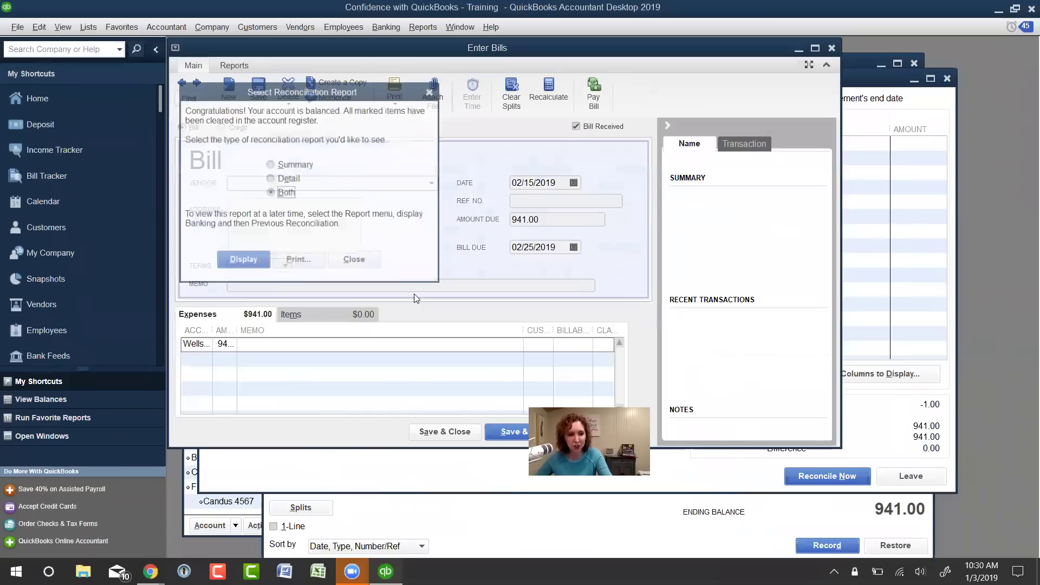
{"action": "left_click", "coordinate": [372, 260]}
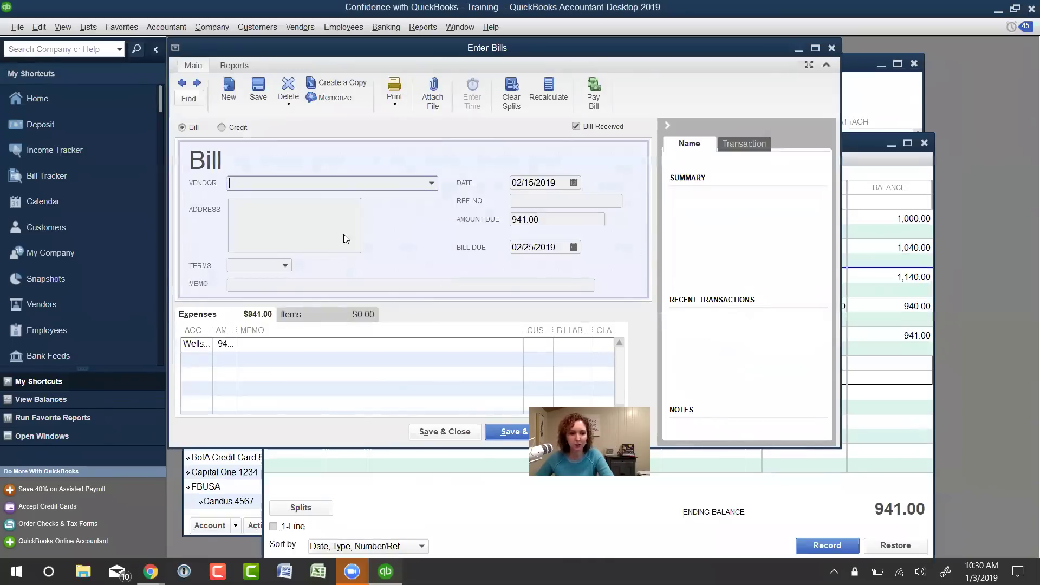
Set the bill's vendor to Wells Fargo CC, then save and close the bill without assigning a class.
{"action": "type", "text": "Wells Fargo CC"}
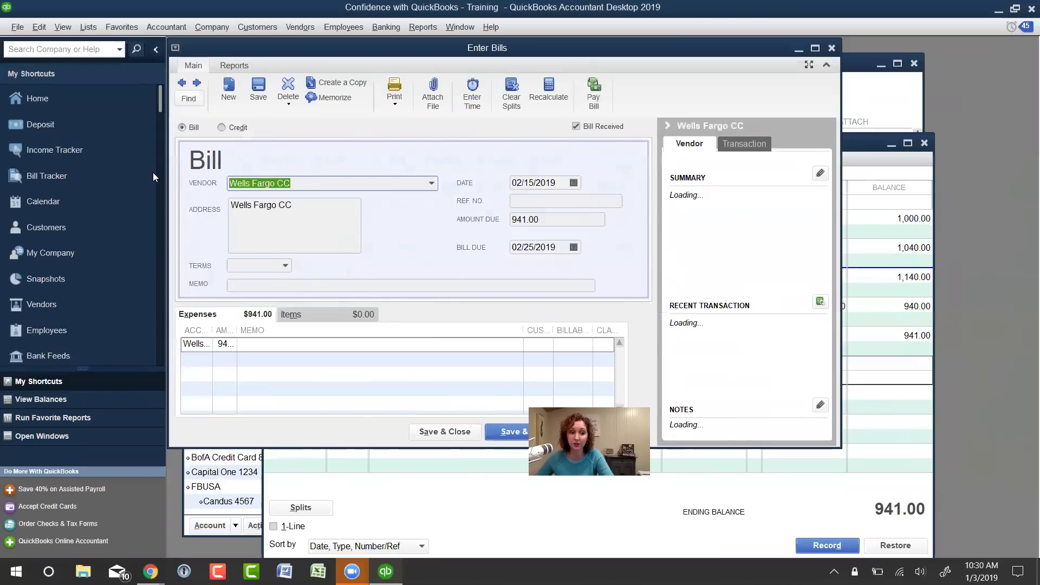
{"action": "left_click", "coordinate": [551, 224]}
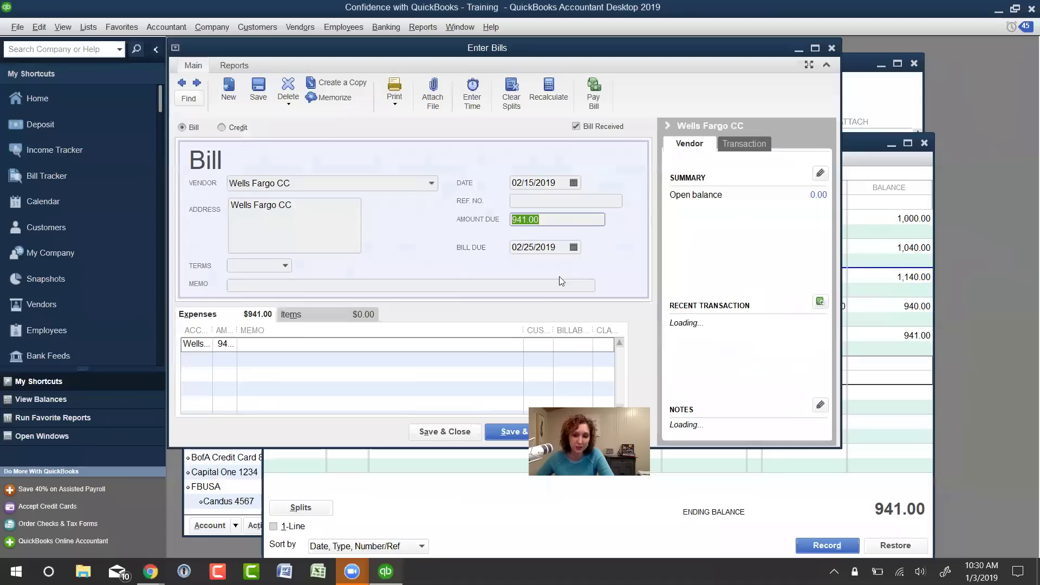
{"action": "left_click", "coordinate": [453, 432]}
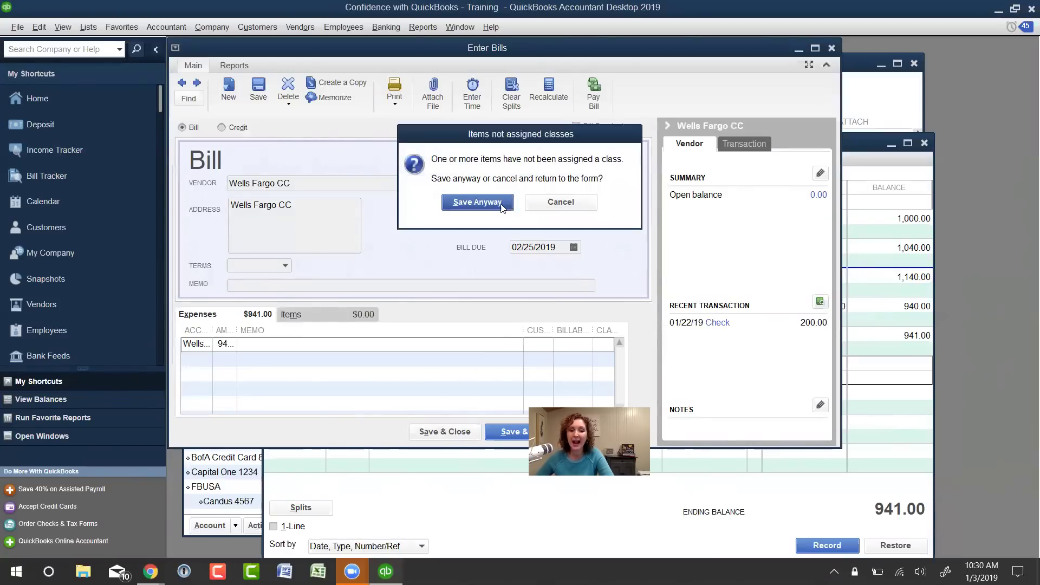
{"action": "left_click", "coordinate": [501, 208]}
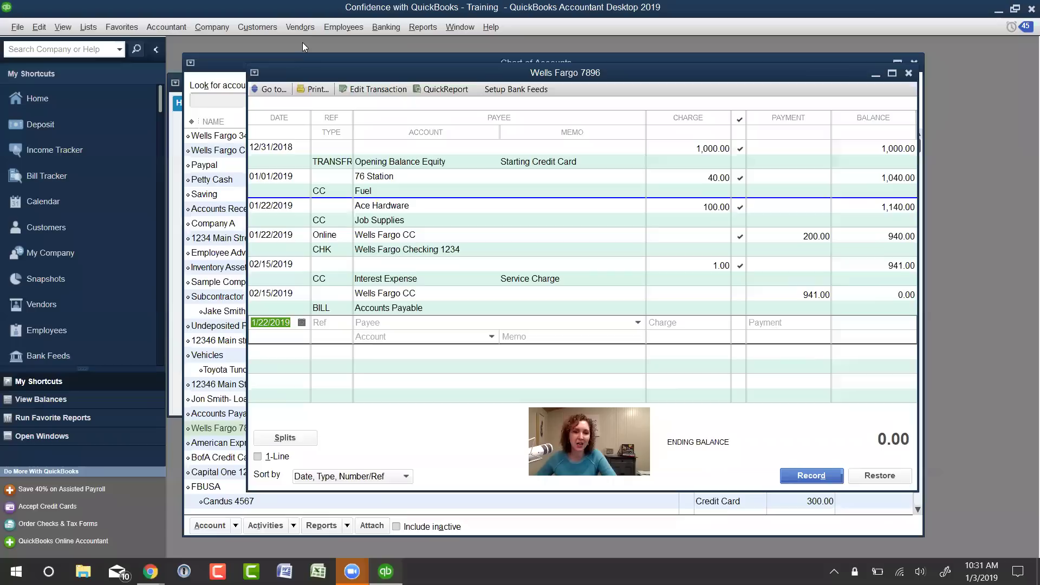
Show vendors with open balances in the Vendor Center and select Wells Fargo CC to review its transactions.
{"action": "left_click", "coordinate": [300, 27]}
{"action": "left_click", "coordinate": [320, 40]}
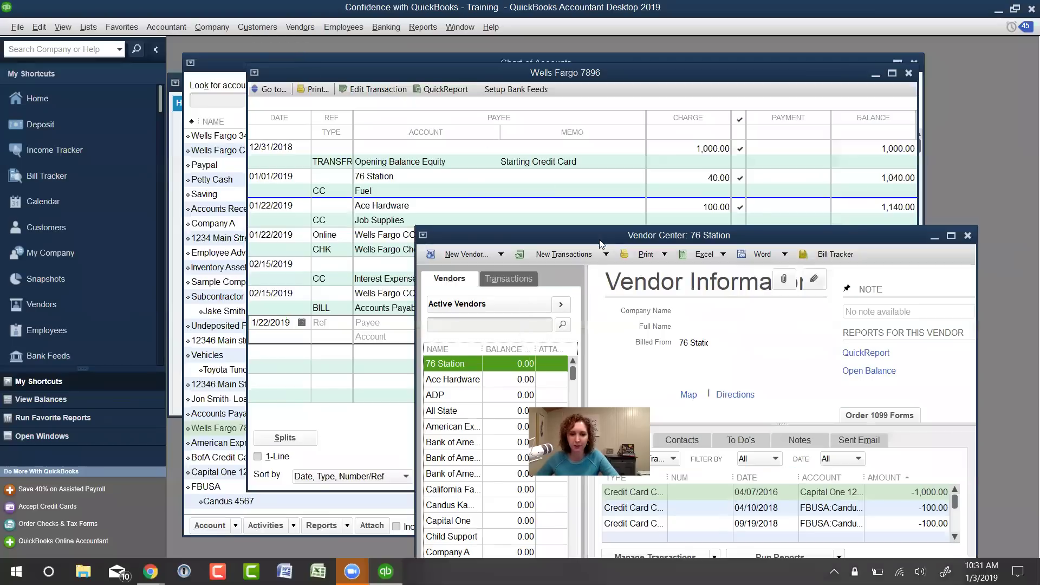
{"action": "left_click_drag", "start_coordinate": [602, 241], "coordinate": [549, 121]}
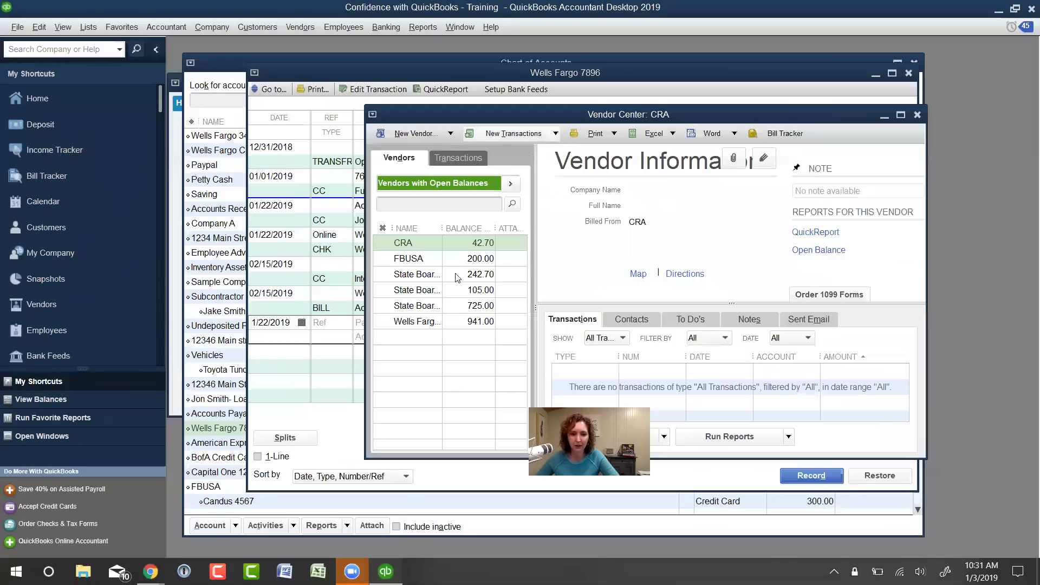
{"action": "key", "text": "w"}
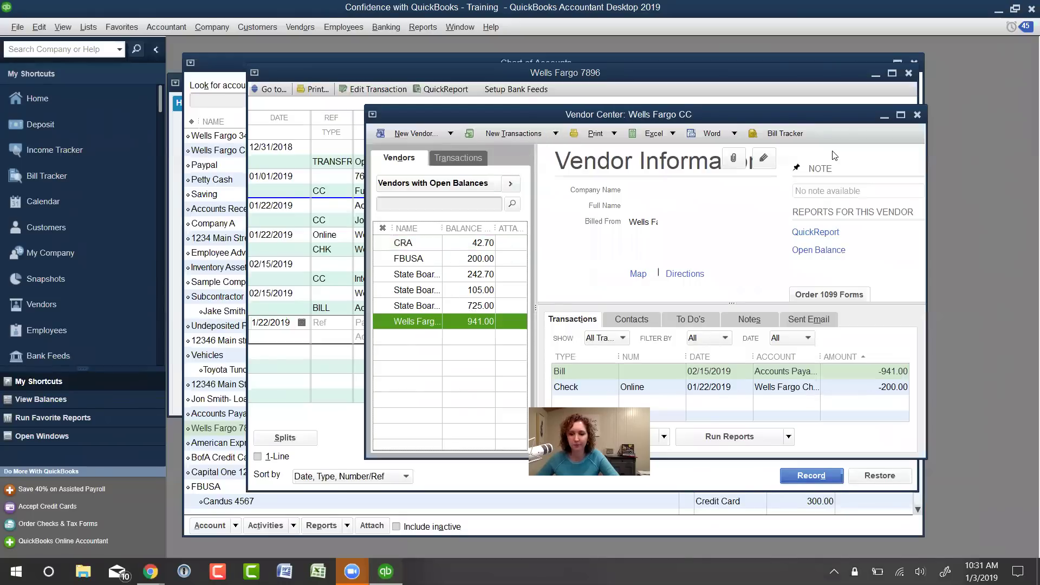
Open the standard Balance Sheet report and examine the accounts payable and credit card balances under liabilities.
{"action": "left_click", "coordinate": [423, 27]}
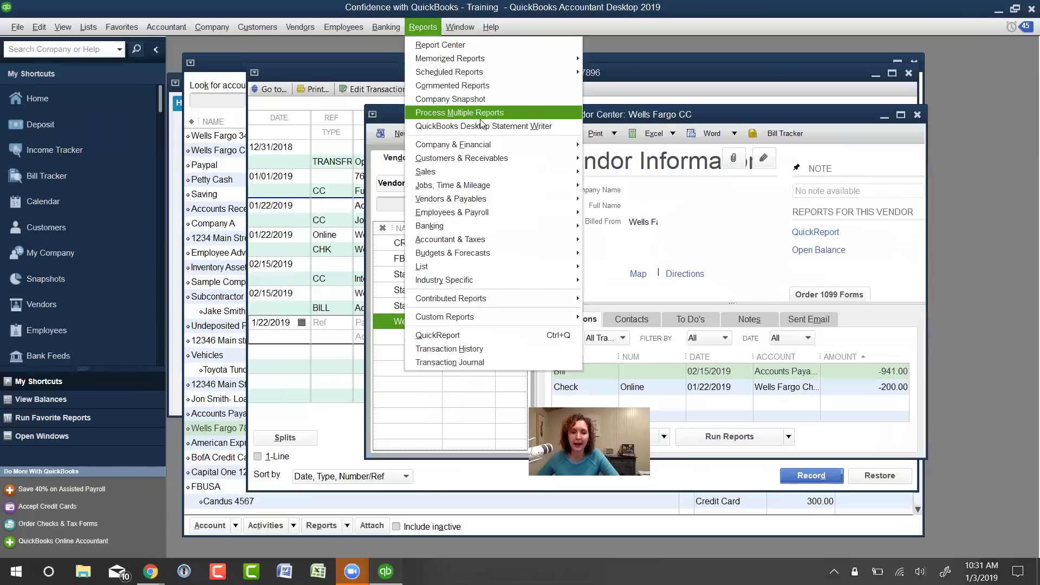
{"action": "mouse_move", "coordinate": [487, 145]}
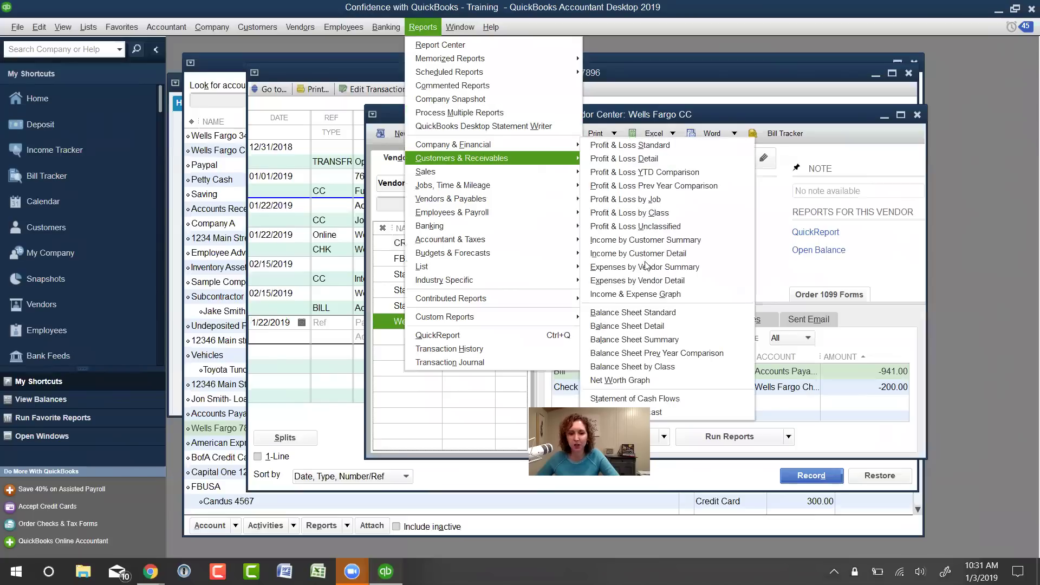
{"action": "left_click", "coordinate": [643, 312]}
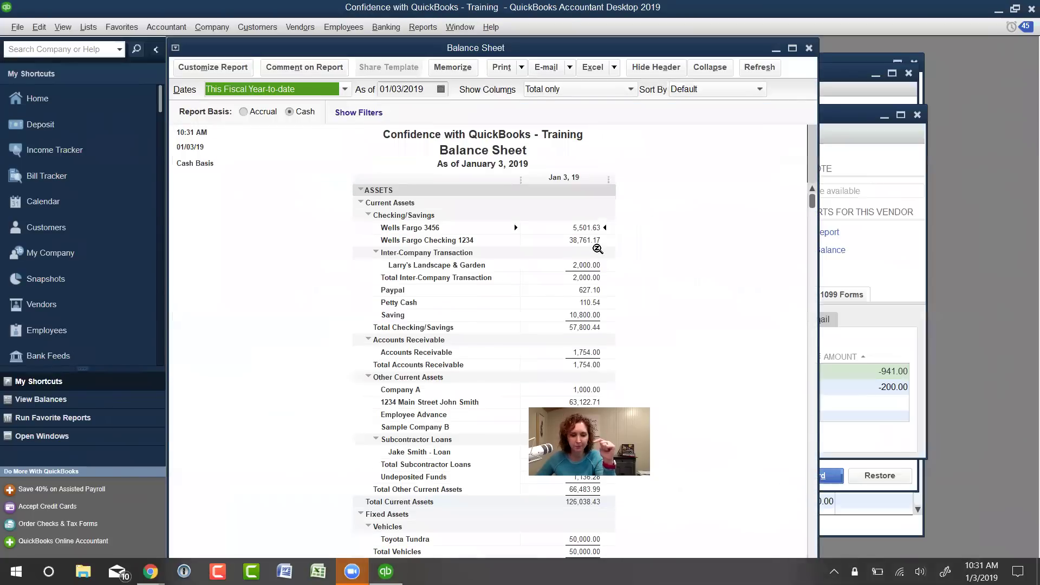
{"action": "scroll", "coordinate": [539, 322], "scroll_direction": "down", "scroll_amount": 7}
{"action": "scroll", "coordinate": [539, 322], "scroll_direction": "down", "scroll_amount": 5}
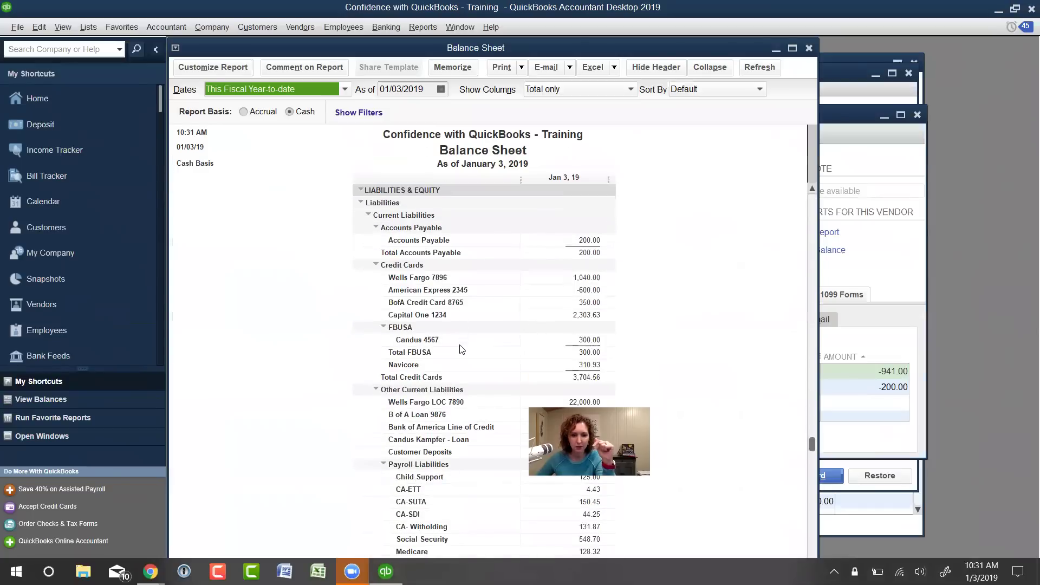
{"action": "left_click", "coordinate": [596, 305]}
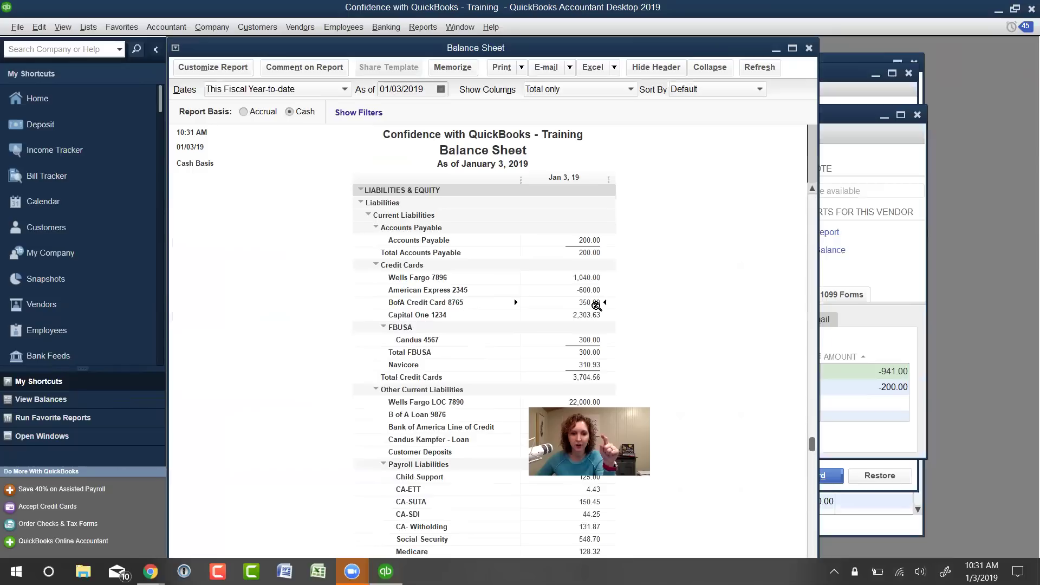
{"action": "left_click", "coordinate": [594, 240]}
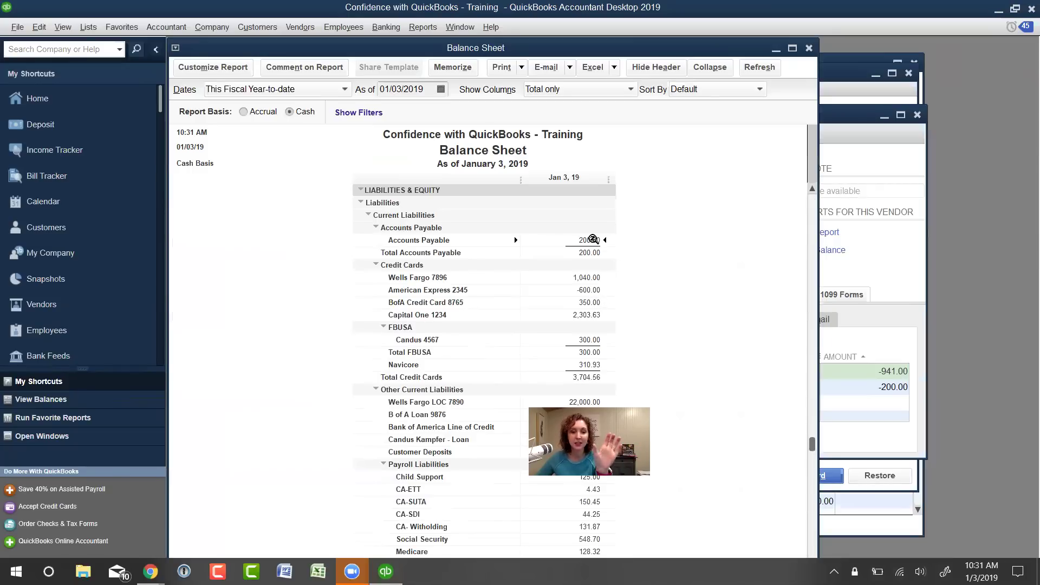
Set the Balance Sheet date to 02/28/2019, check the accounts payable and credit card balances, and close the report.
{"action": "left_click", "coordinate": [441, 88]}
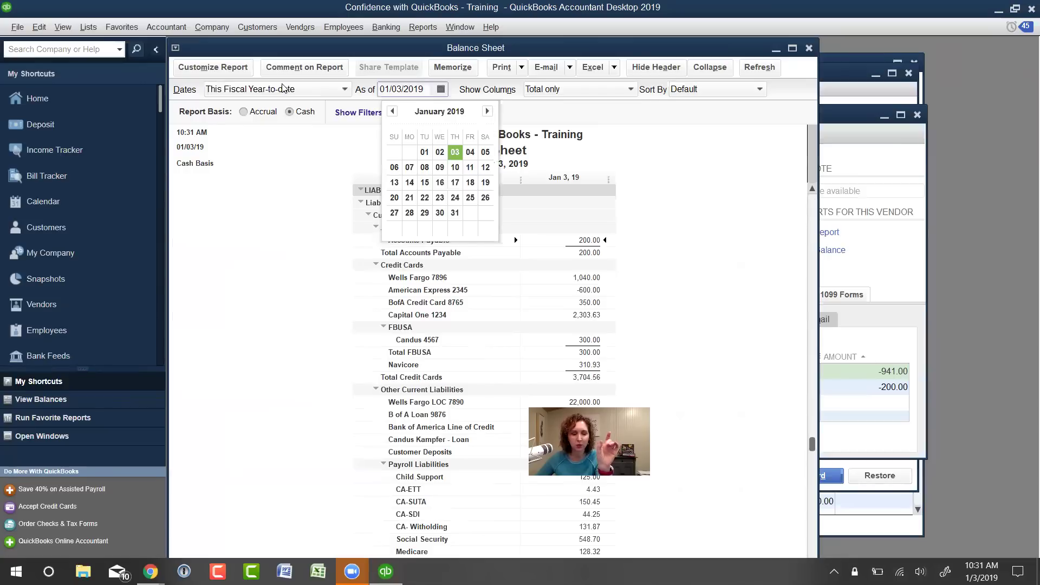
{"action": "left_click", "coordinate": [487, 111]}
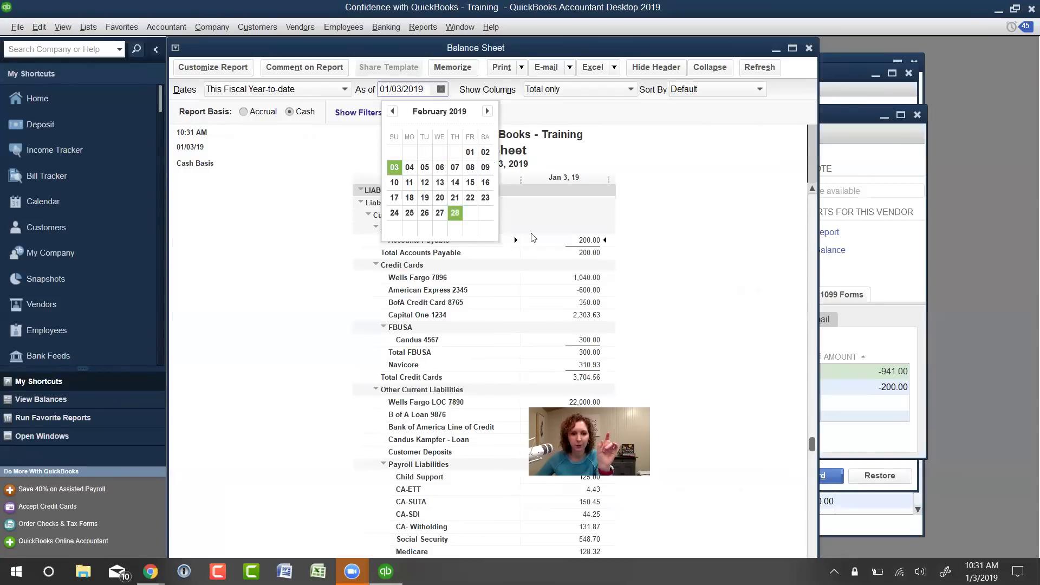
{"action": "key", "text": "Return"}
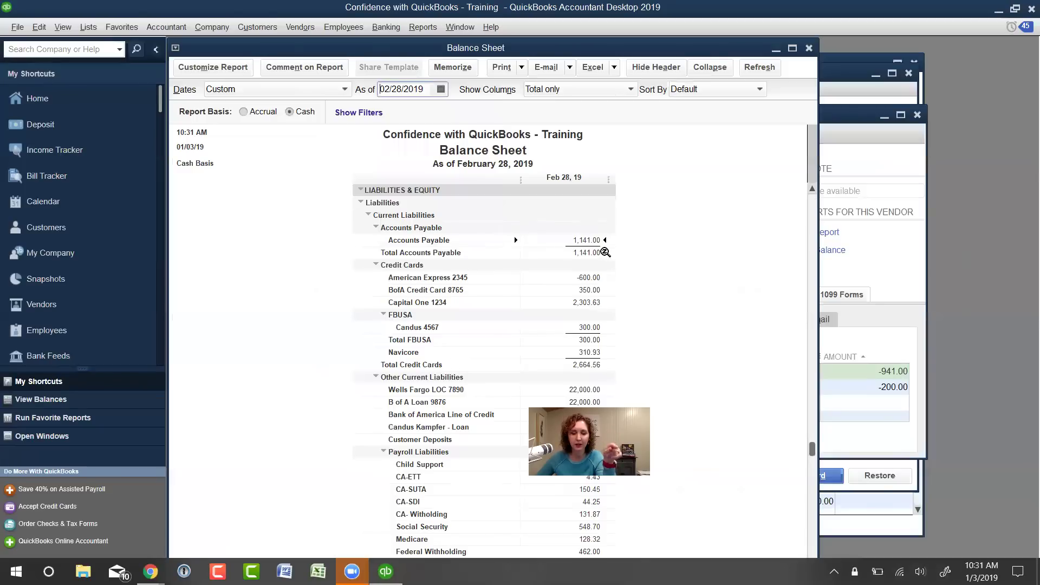
{"action": "left_click", "coordinate": [809, 49]}
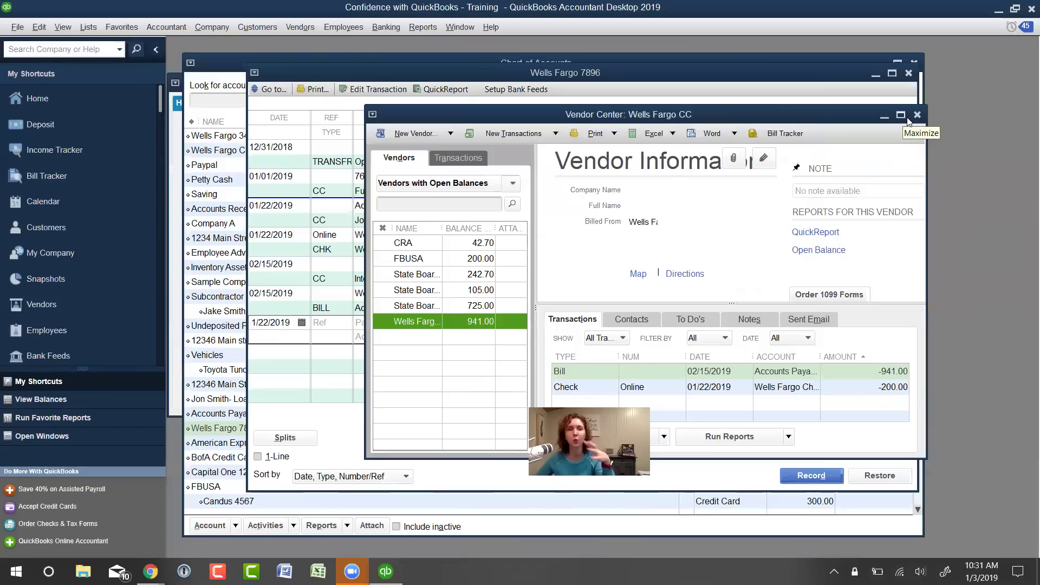
Run the Unpaid Bills Detail report as of 02/28/2019, review the Wells Fargo CC bill, and close the report.
{"action": "left_click", "coordinate": [417, 27]}
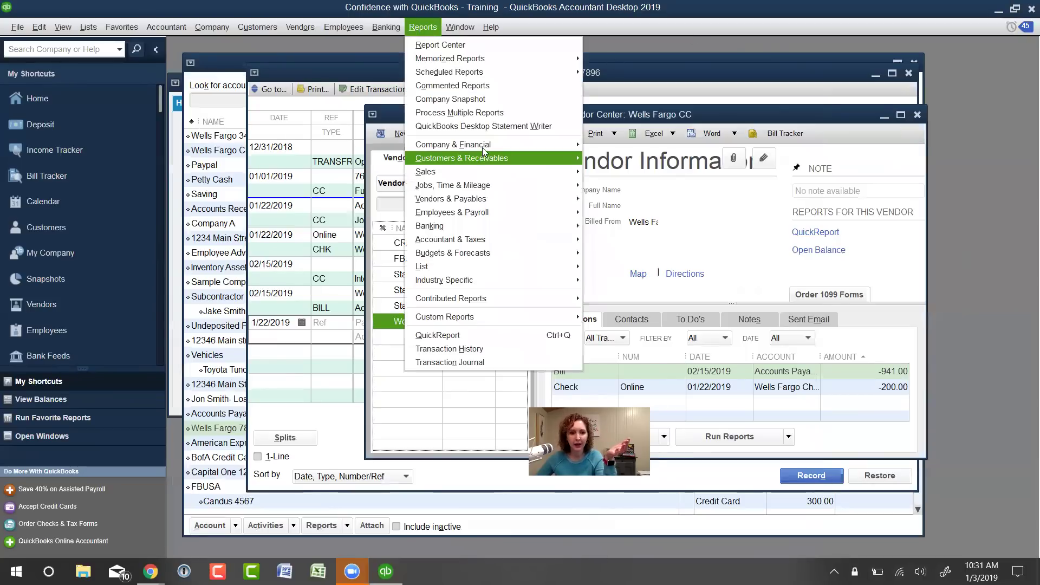
{"action": "mouse_move", "coordinate": [504, 200]}
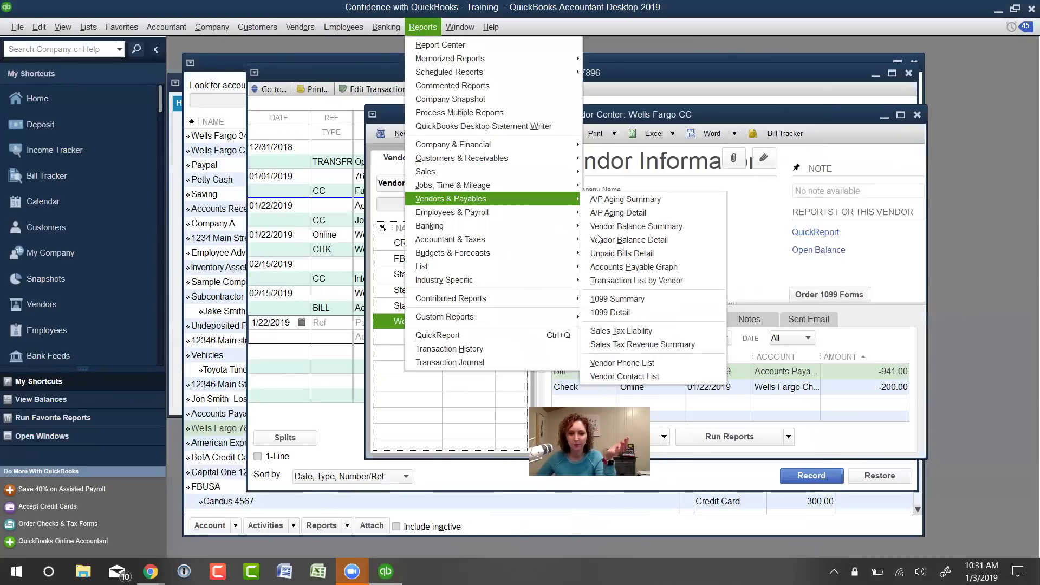
{"action": "left_click", "coordinate": [649, 255]}
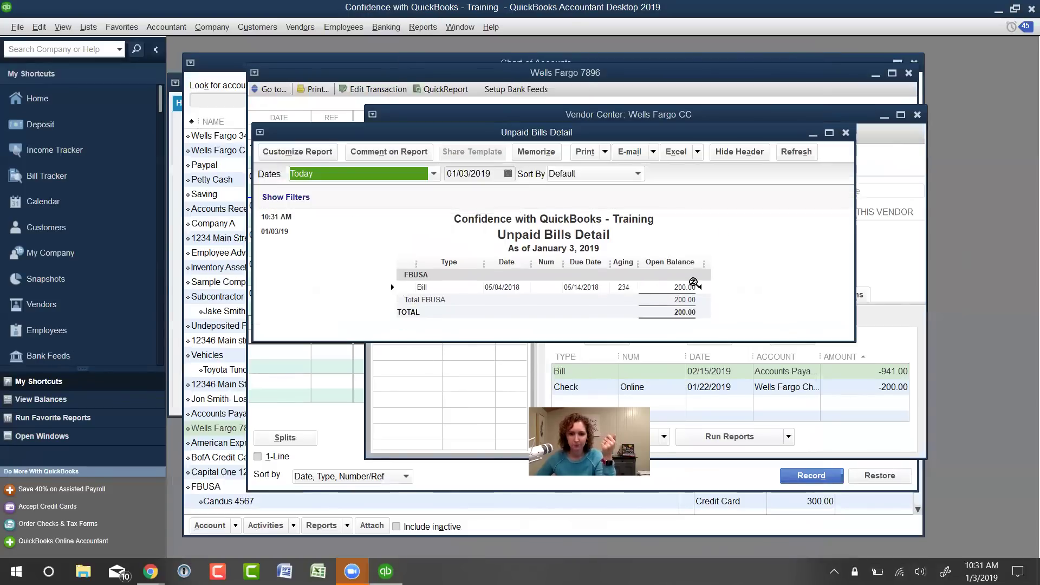
{"action": "left_click", "coordinate": [508, 174]}
{"action": "left_click", "coordinate": [554, 196]}
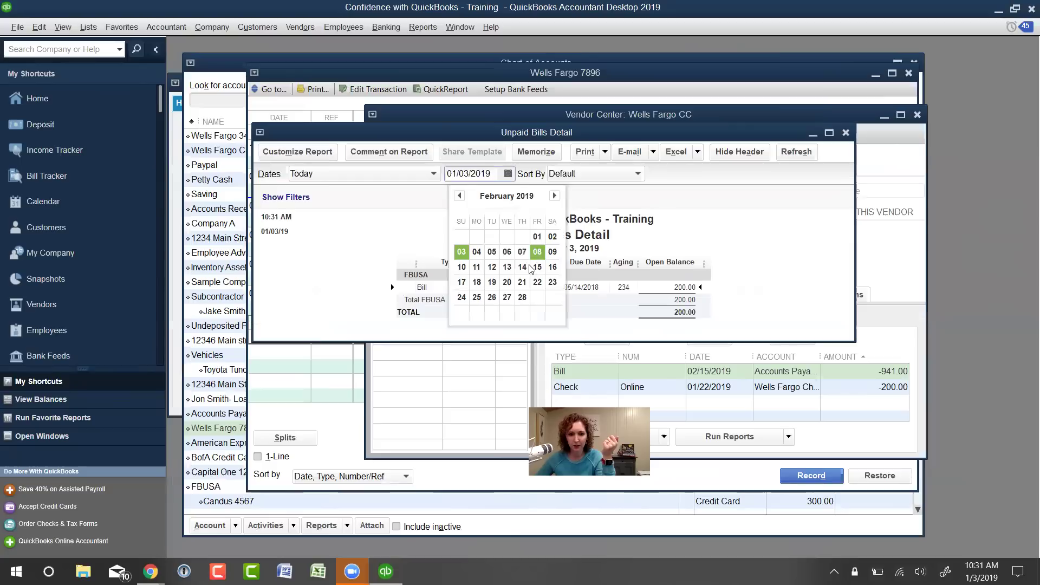
{"action": "left_click", "coordinate": [522, 297]}
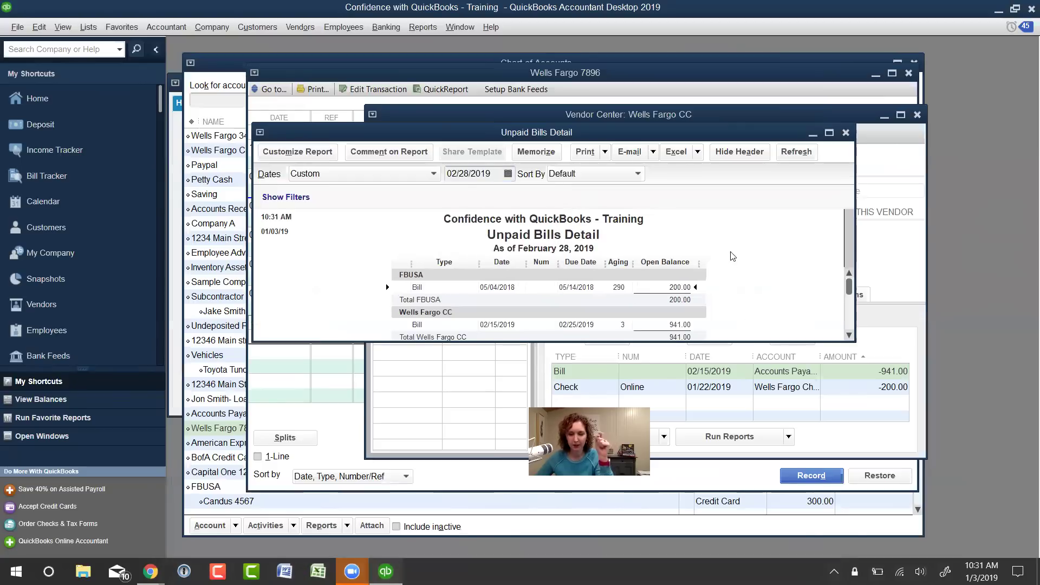
{"action": "scroll", "coordinate": [727, 285], "scroll_direction": "down", "scroll_amount": 1}
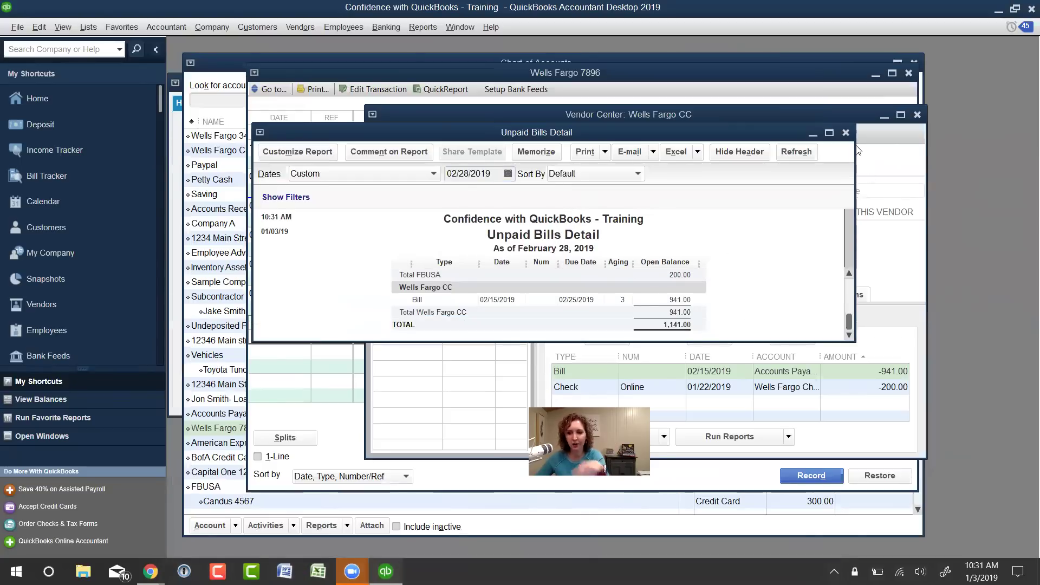
{"action": "left_click", "coordinate": [846, 134]}
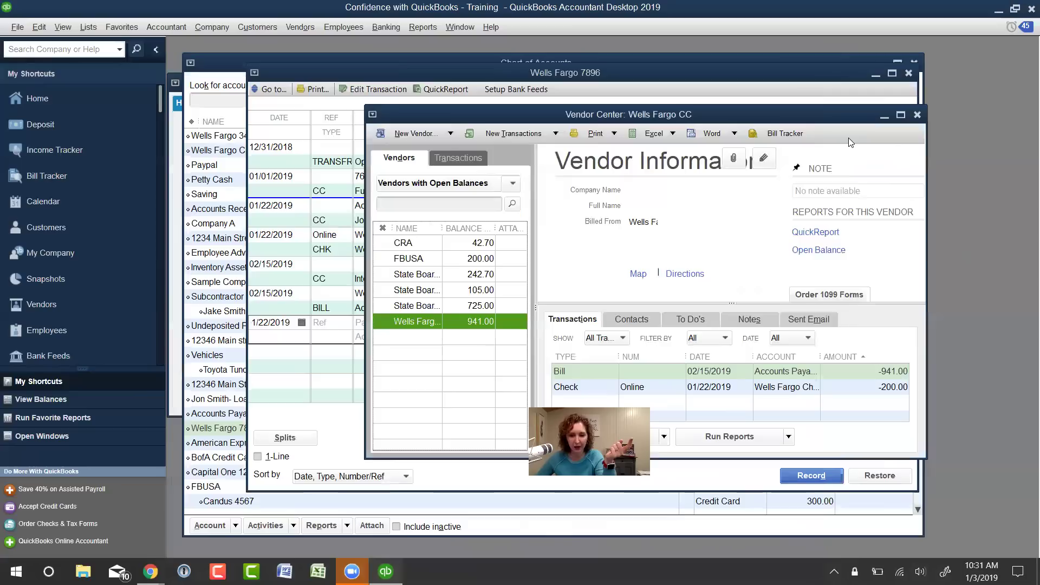
Open the Wells Fargo CC bill dated 02/15/2019 from the vendor's transactions and set its amount due to 200.00.
{"action": "left_click", "coordinate": [900, 116]}
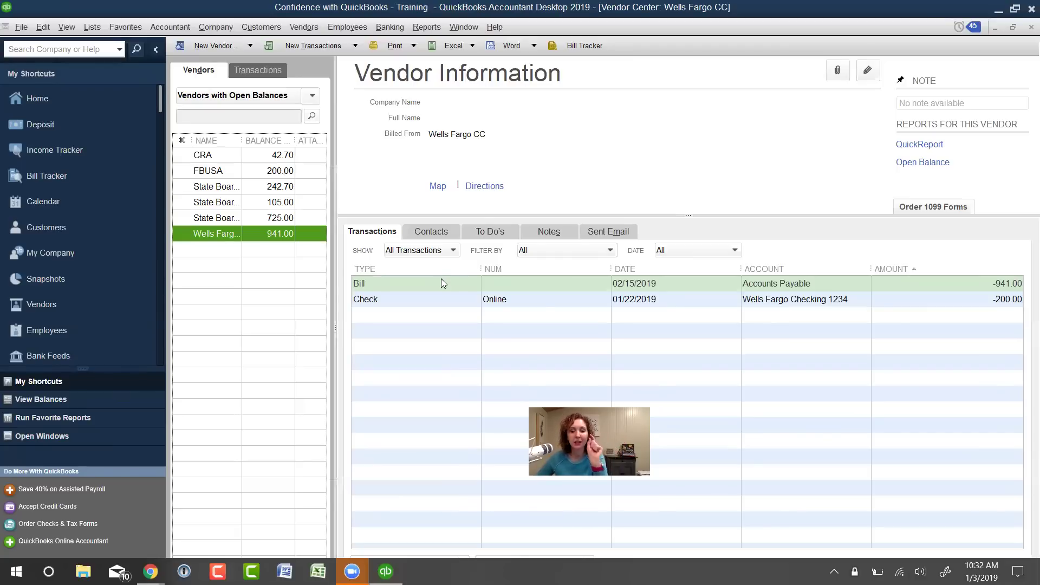
{"action": "double_click", "coordinate": [443, 283]}
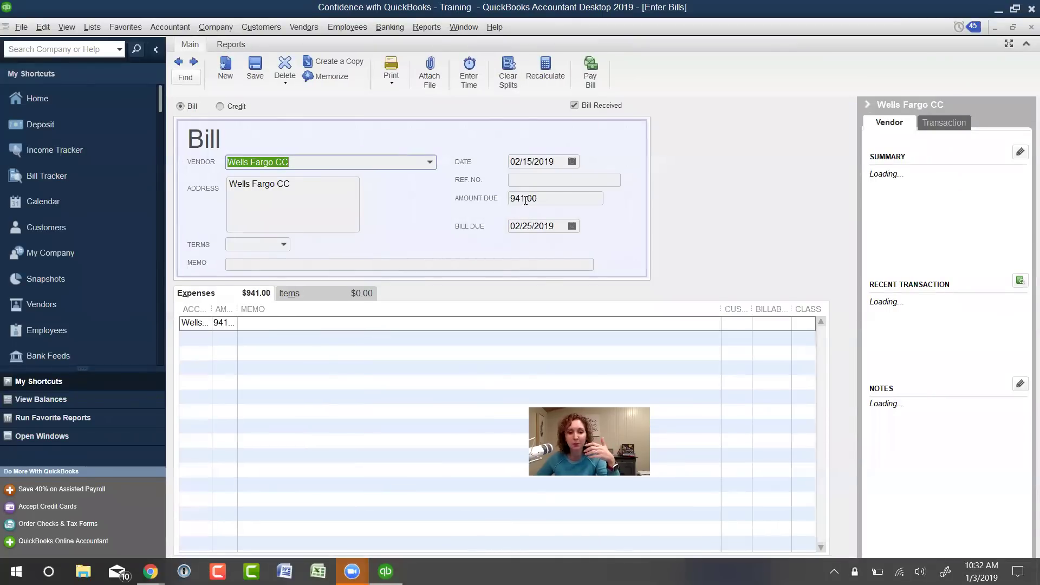
{"action": "left_click_drag", "start_coordinate": [525, 200], "coordinate": [472, 200]}
{"action": "type", "text": "29.000"}
{"action": "key", "text": "Tab"}
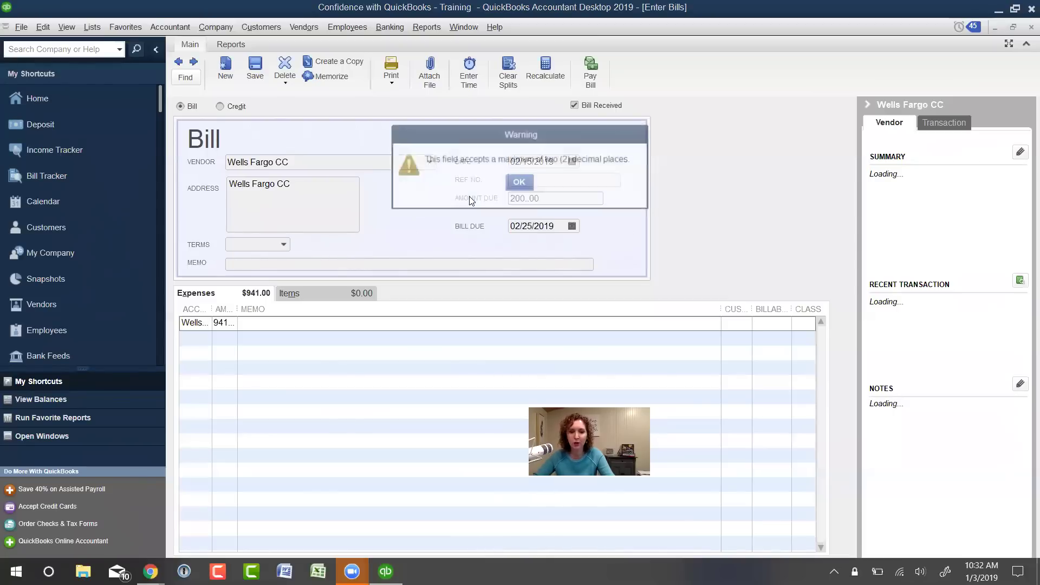
{"action": "left_click", "coordinate": [510, 178]}
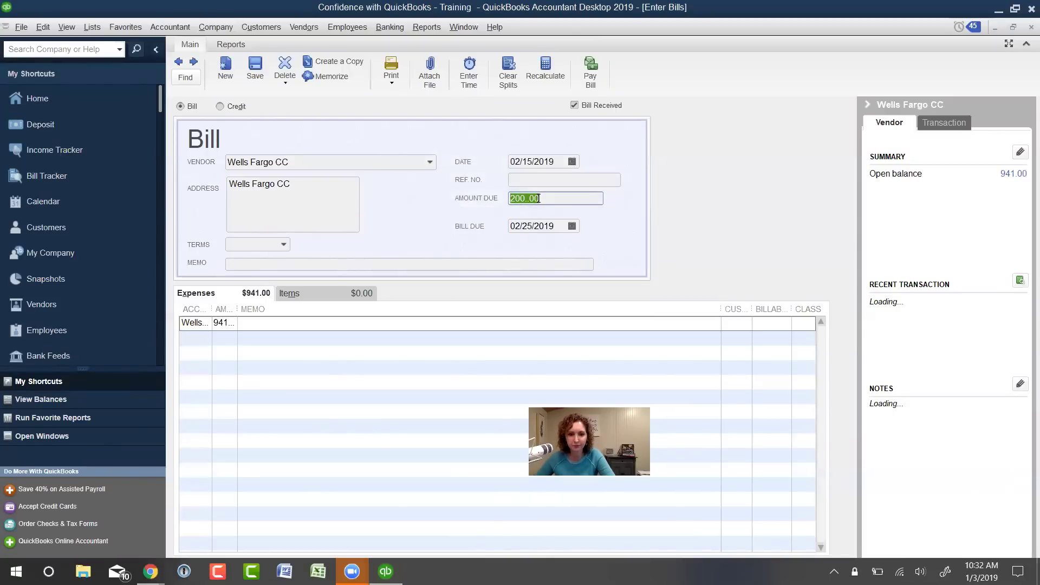
{"action": "left_click", "coordinate": [535, 198]}
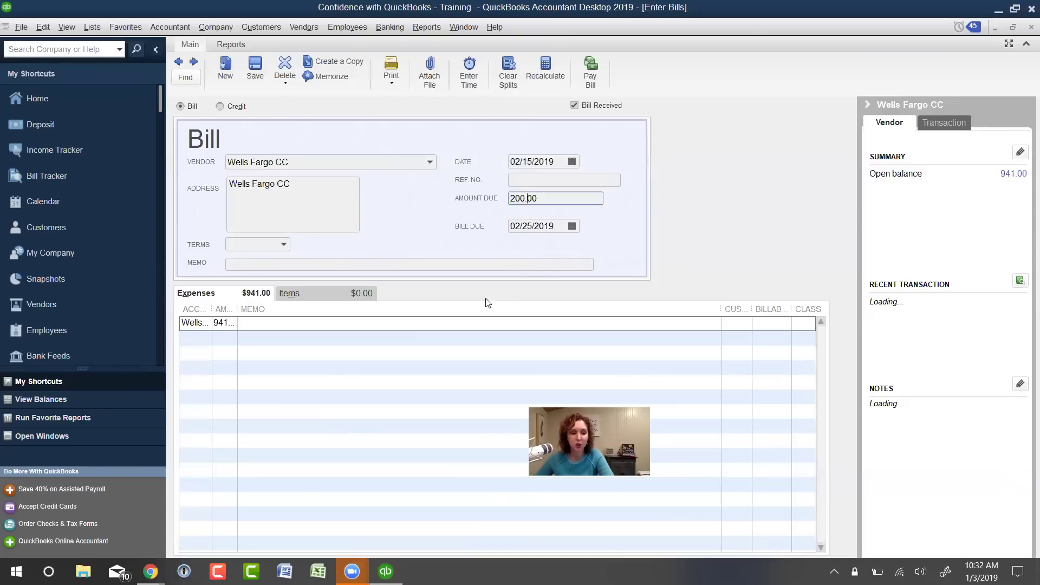
{"action": "left_click", "coordinate": [655, 490]}
Save the changed Wells Fargo CC bill without assigning a class and close it.
{"action": "left_click", "coordinate": [255, 67]}
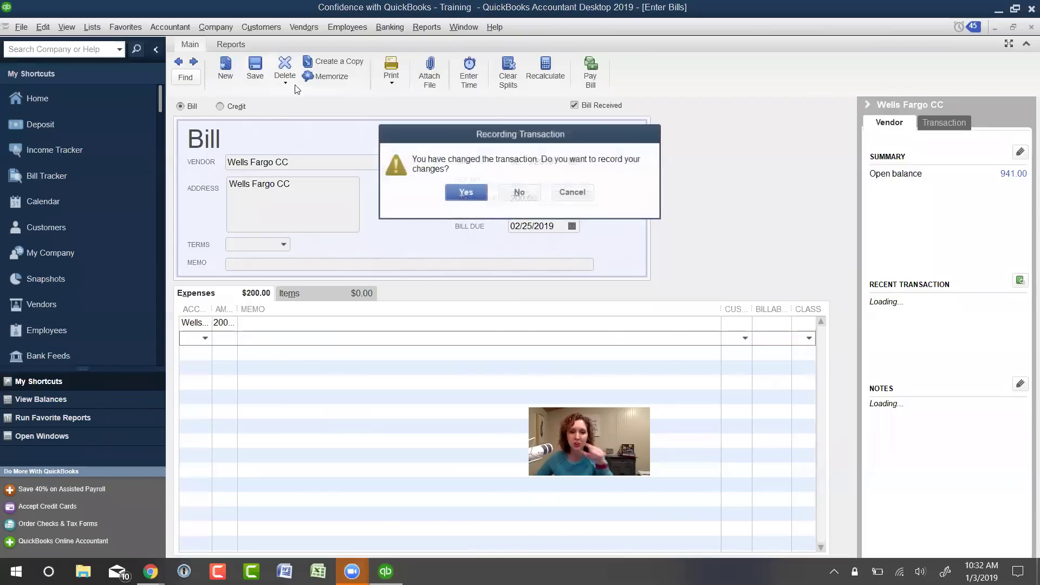
{"action": "left_click", "coordinate": [466, 193]}
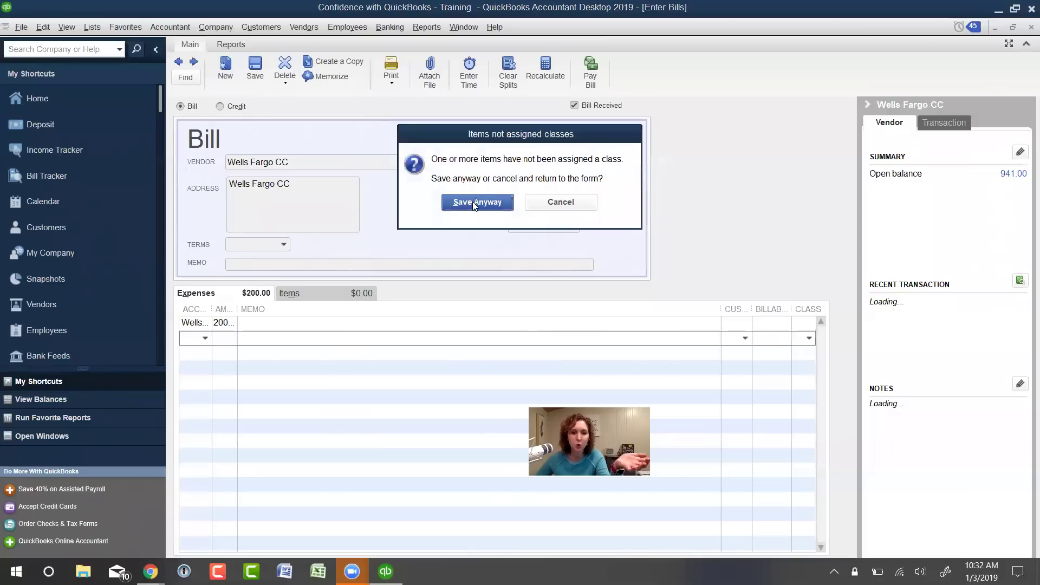
{"action": "left_click", "coordinate": [473, 202]}
{"action": "left_click", "coordinate": [1030, 27]}
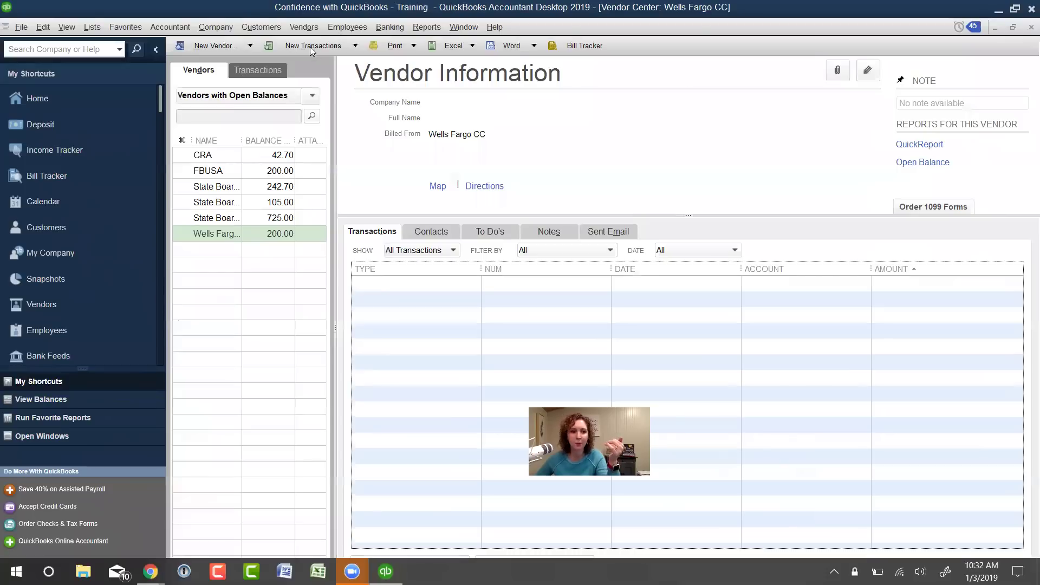
Start paying bills from the home page, select the Wells Fargo CC bill, and set the payment date to 02/22/2019.
{"action": "left_click", "coordinate": [38, 99]}
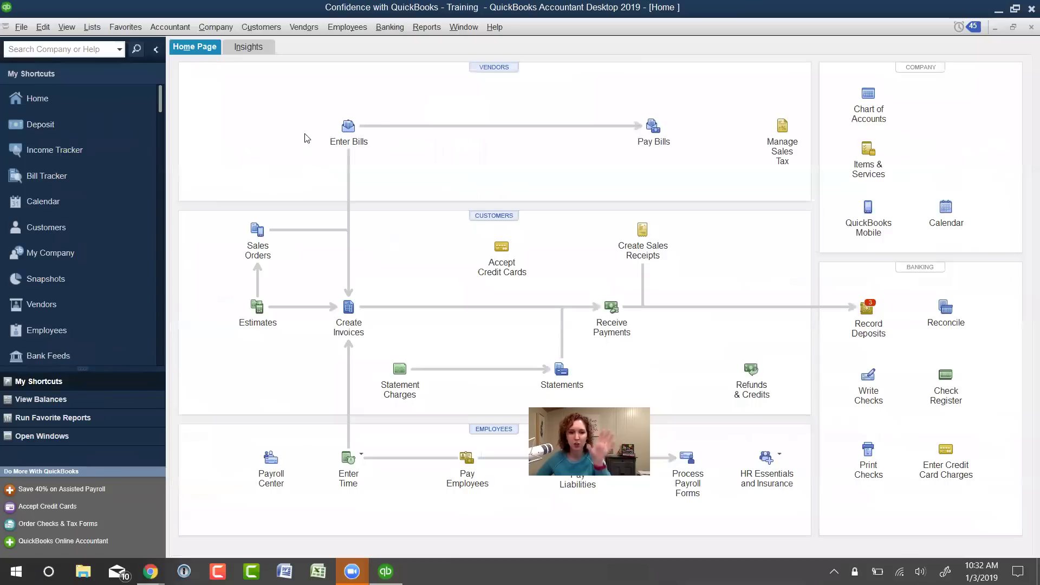
{"action": "left_click", "coordinate": [654, 130]}
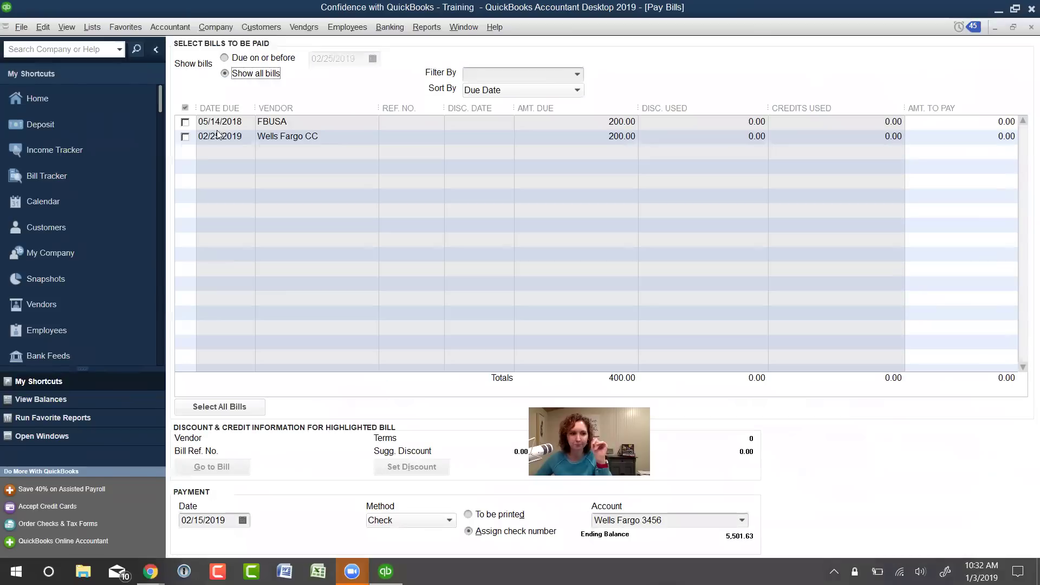
{"action": "left_click", "coordinate": [185, 137]}
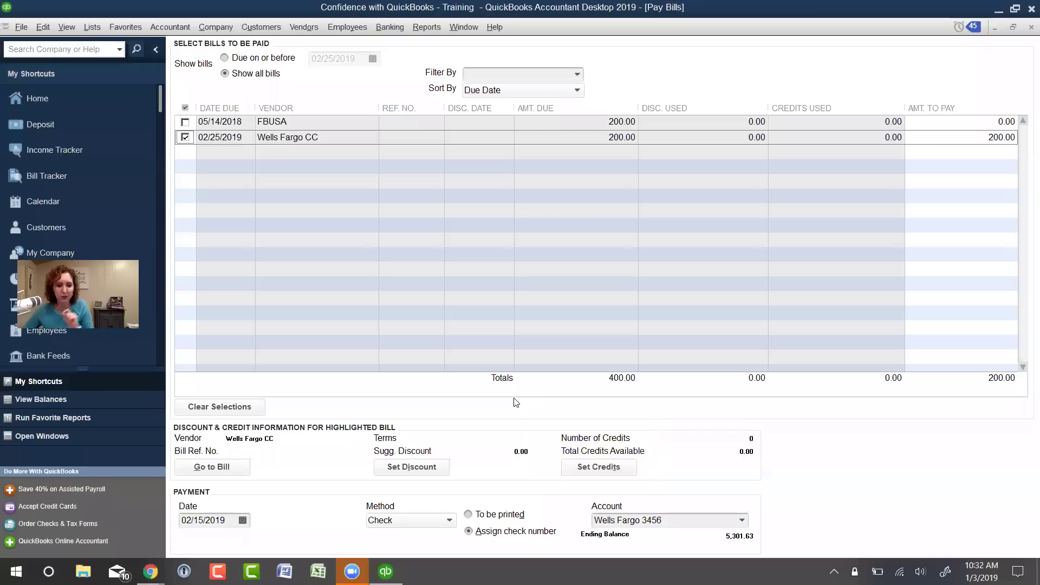
{"action": "left_click", "coordinate": [242, 520]}
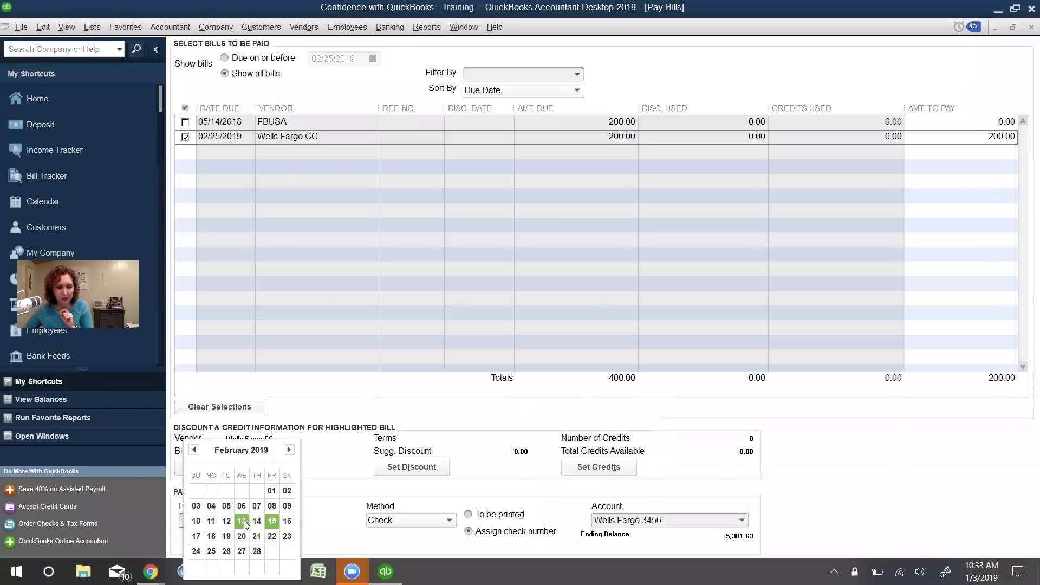
{"action": "left_click", "coordinate": [272, 535]}
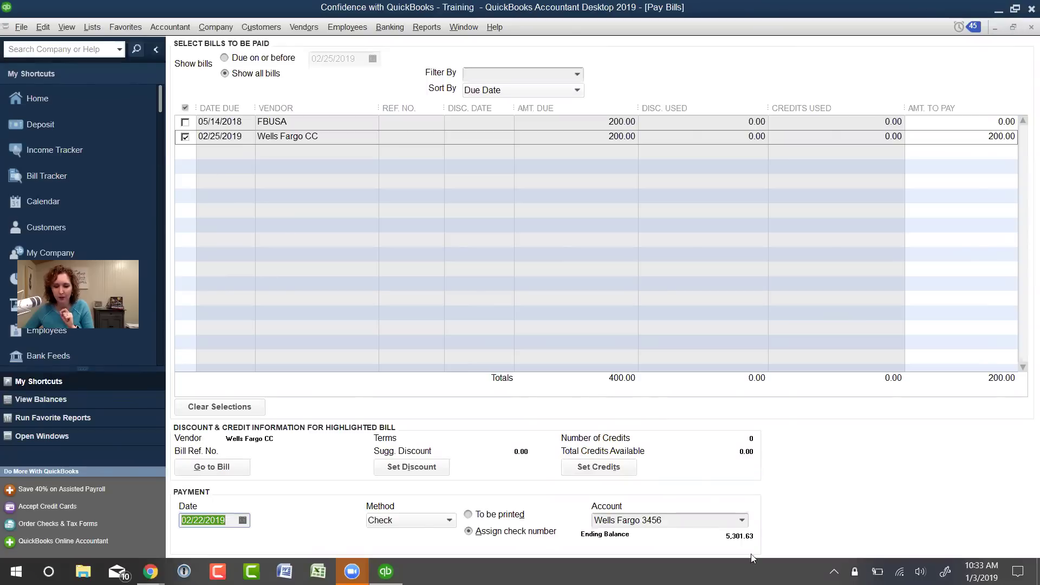
{"action": "right_click", "coordinate": [751, 573]}
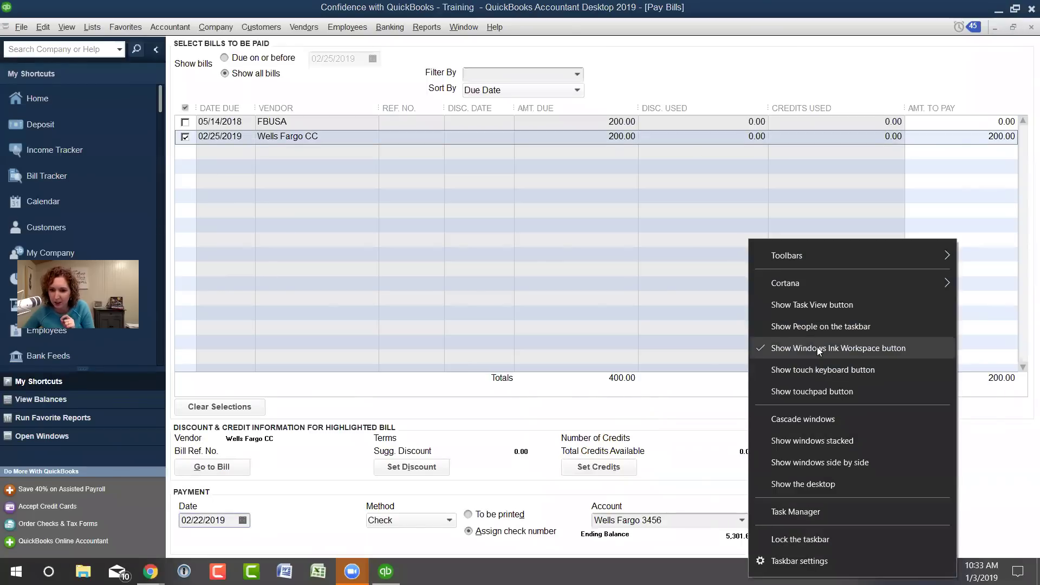
{"action": "mouse_move", "coordinate": [817, 255]}
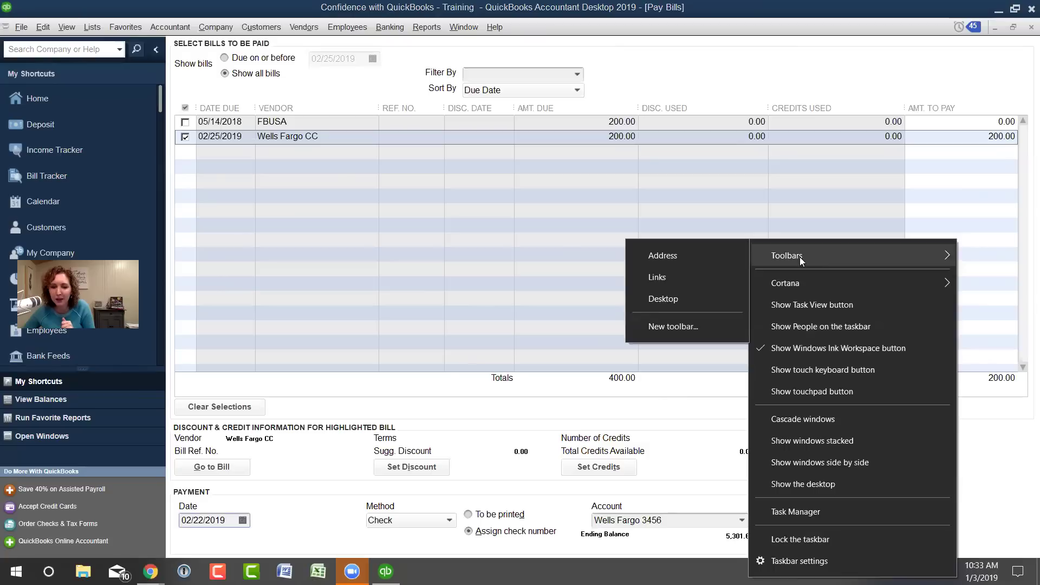
{"action": "left_click", "coordinate": [1012, 17]}
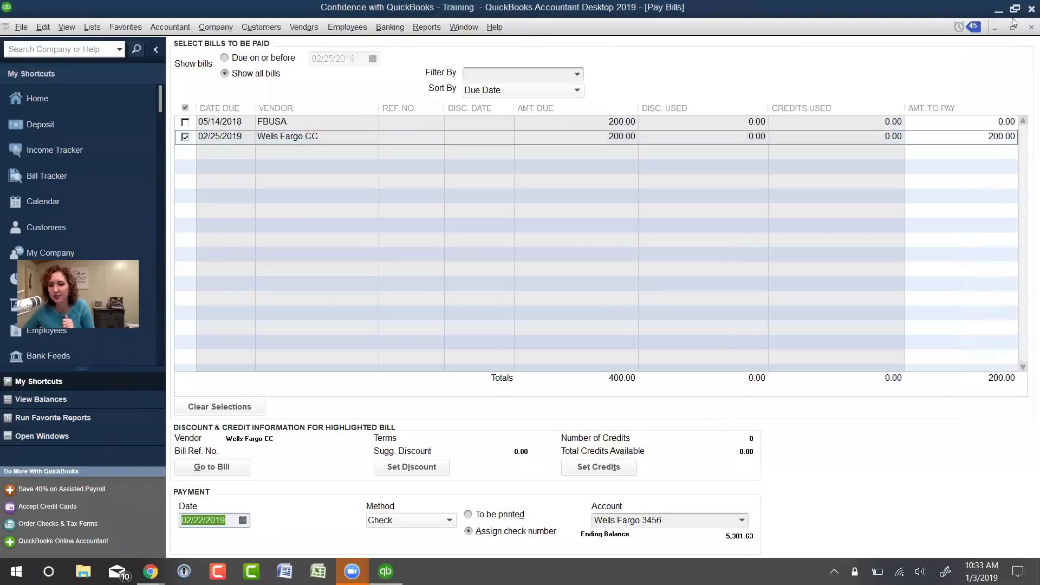
Pay the selected Wells Fargo CC bill with "online" as the check number and finish the payment.
{"action": "left_click", "coordinate": [1012, 26]}
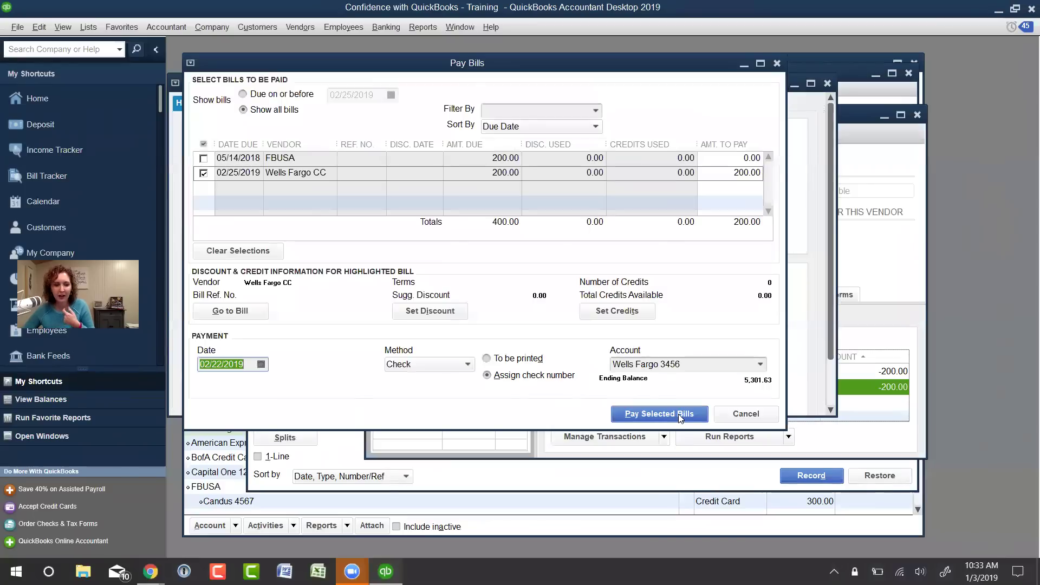
{"action": "left_click", "coordinate": [645, 414]}
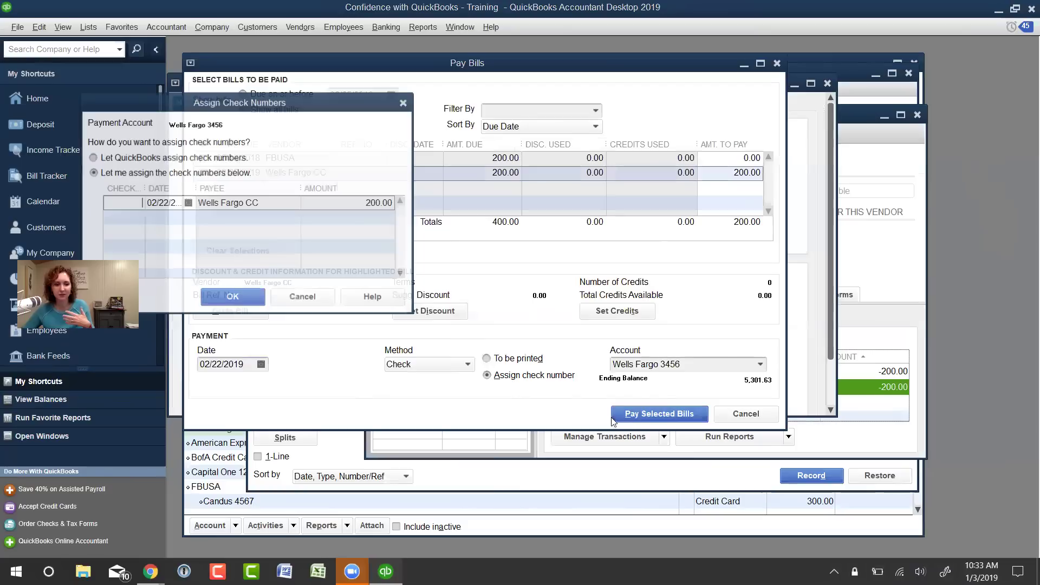
{"action": "type", "text": "online"}
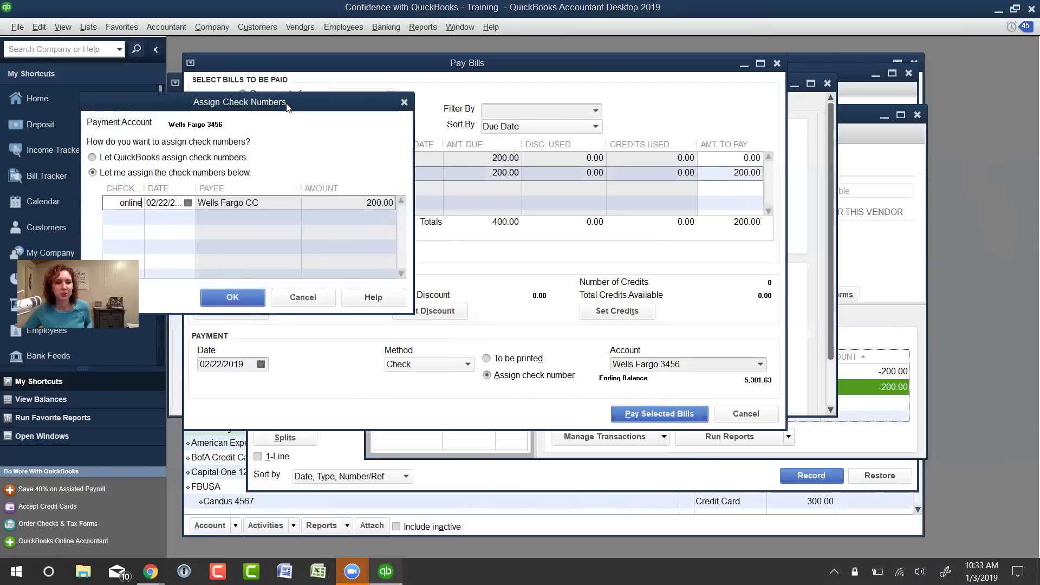
{"action": "left_click", "coordinate": [338, 256]}
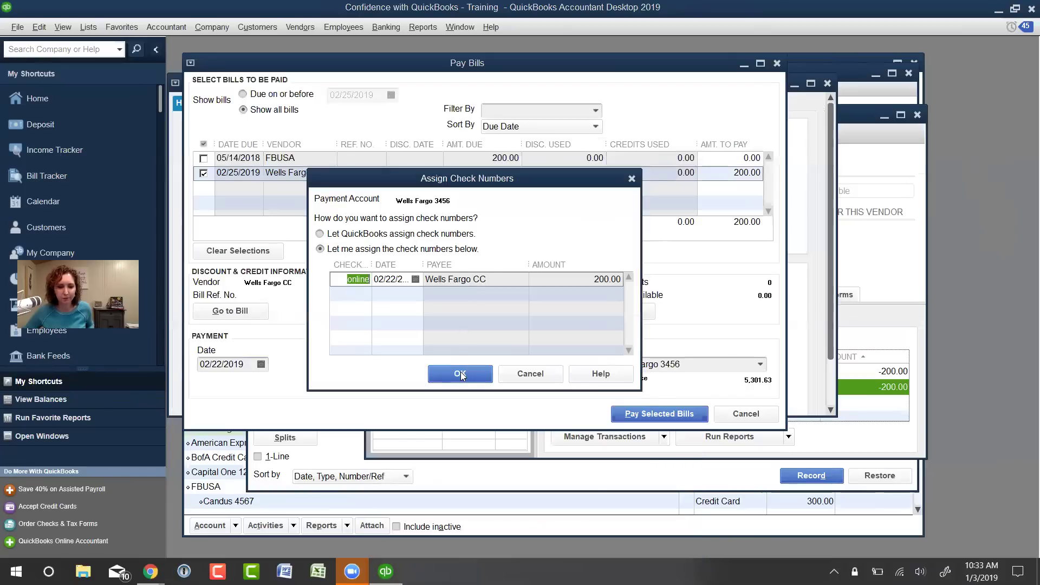
{"action": "left_click", "coordinate": [461, 375]}
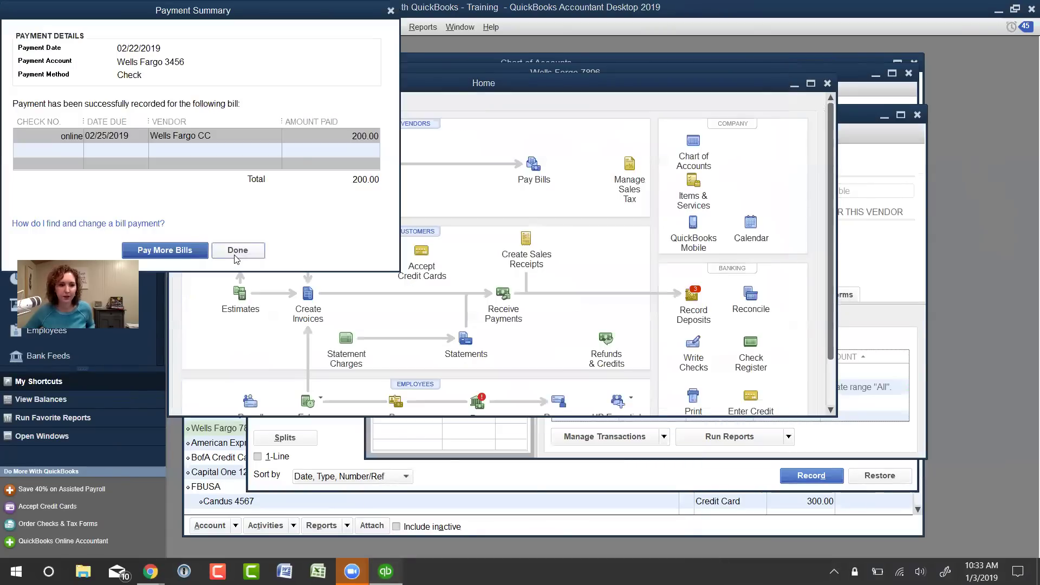
{"action": "left_click", "coordinate": [236, 254]}
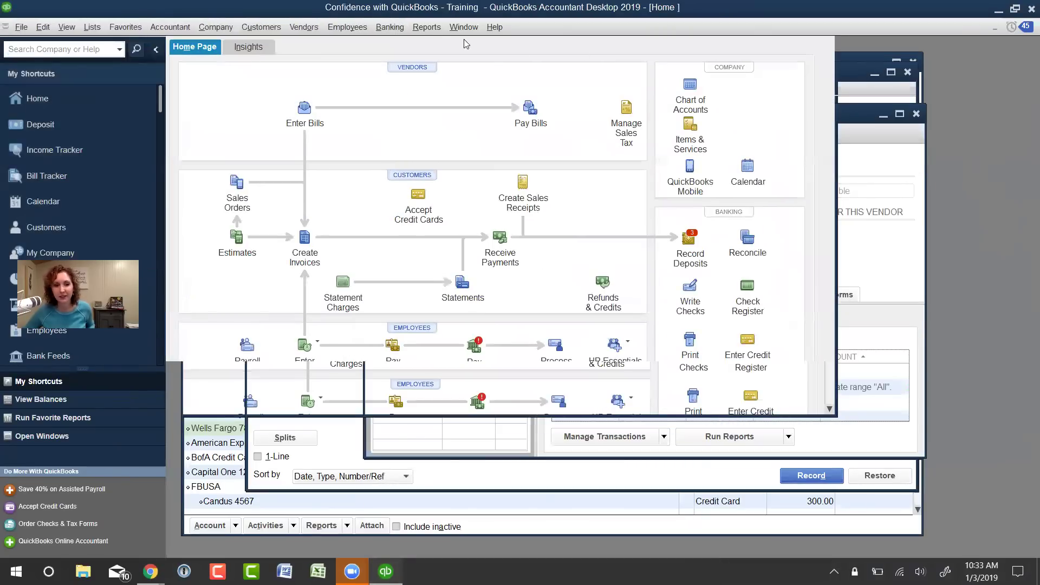
Start reconciling the Wells Fargo 7896 credit card for the 03/15/2019 statement with an ending balance of 741.00.
{"action": "left_click", "coordinate": [427, 27]}
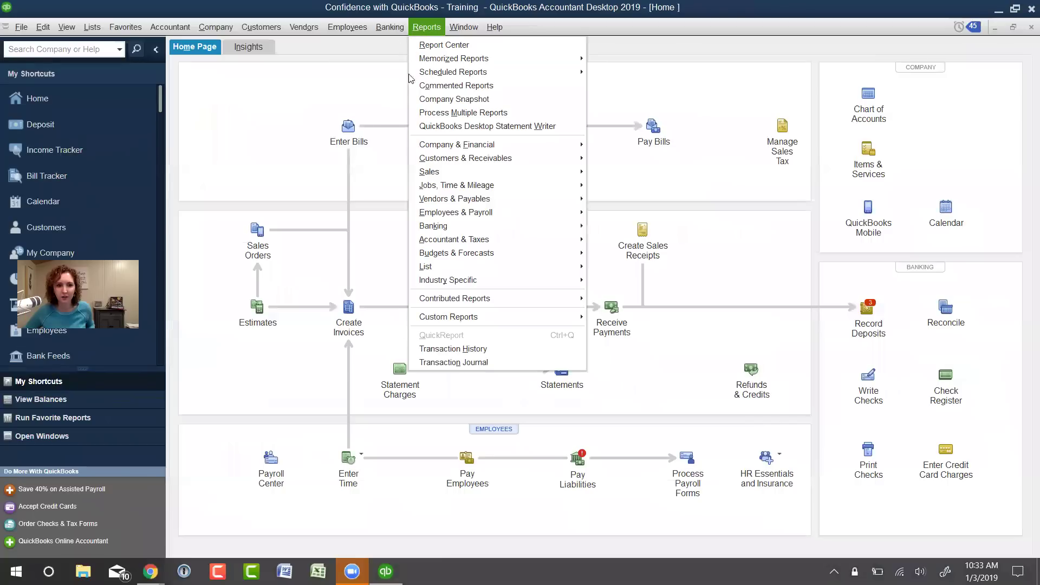
{"action": "left_click", "coordinate": [974, 340]}
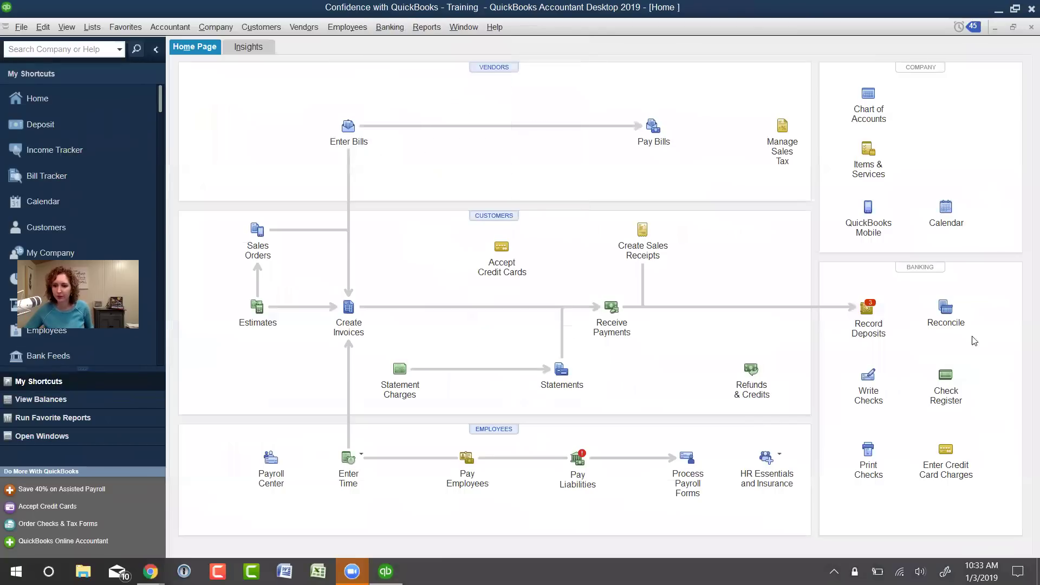
{"action": "left_click", "coordinate": [945, 307]}
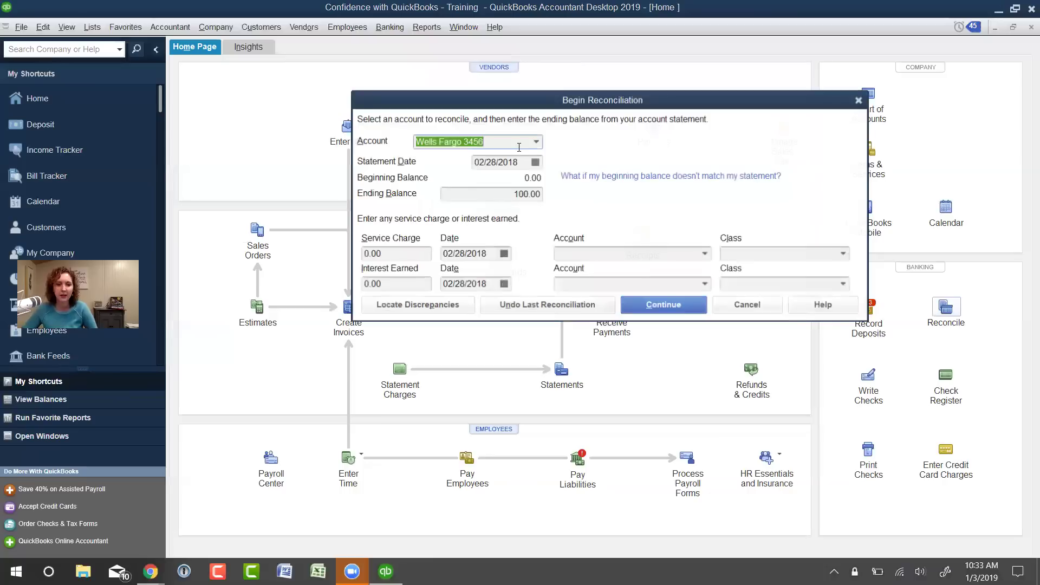
{"action": "left_click", "coordinate": [536, 142]}
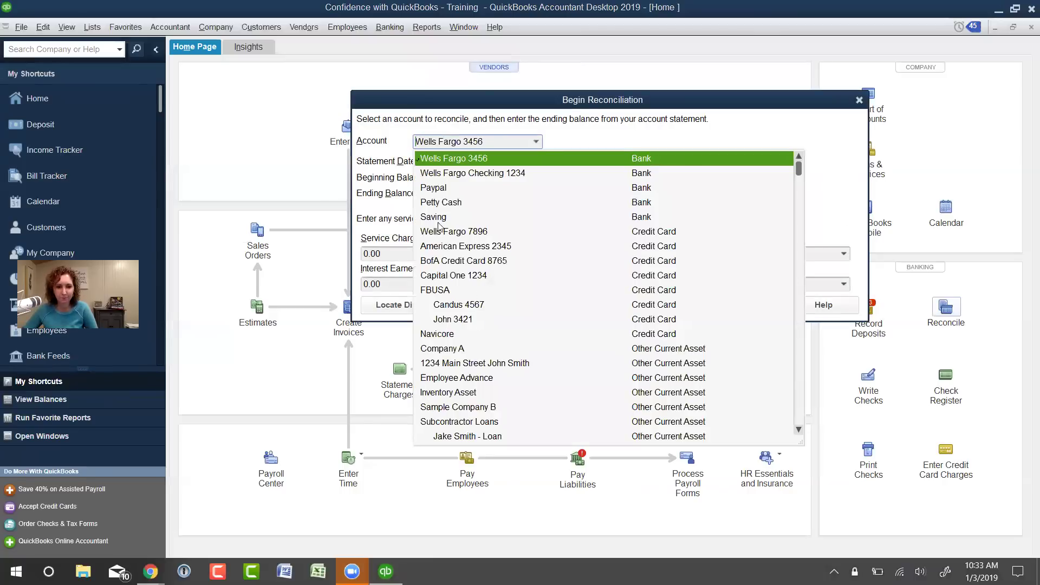
{"action": "left_click", "coordinate": [446, 232]}
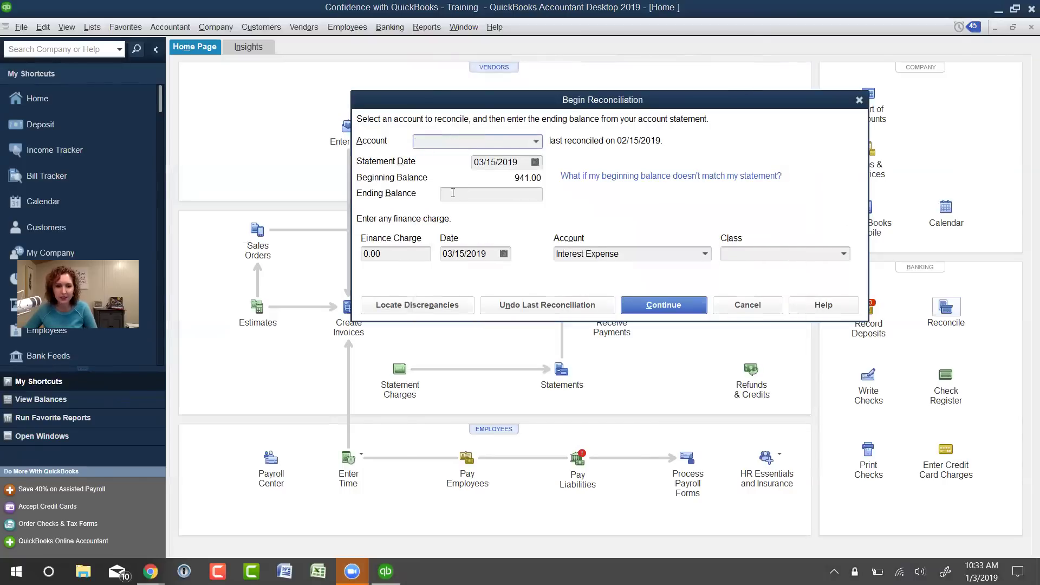
{"action": "left_click", "coordinate": [490, 196]}
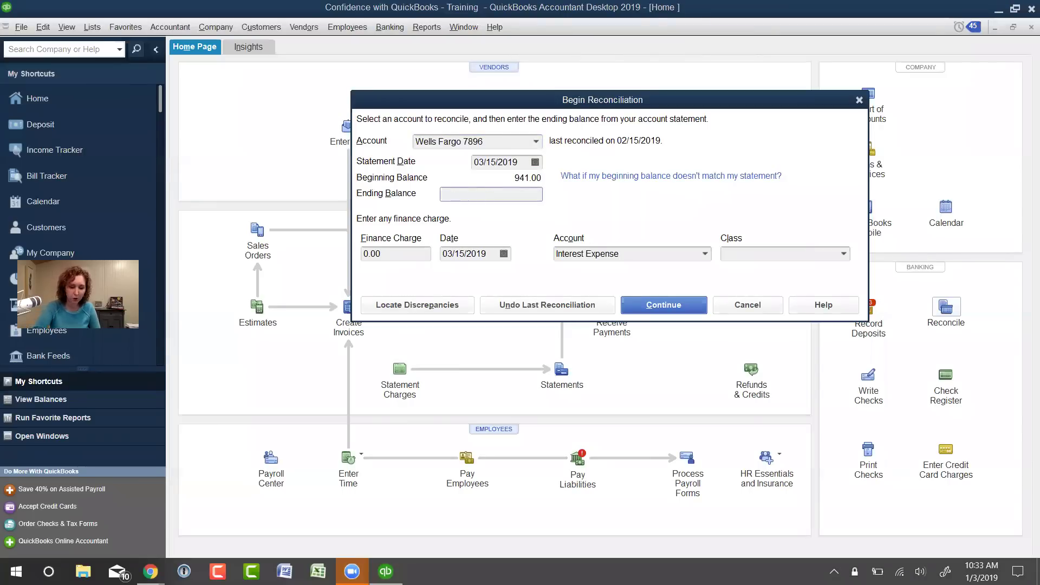
{"action": "type", "text": "741.00"}
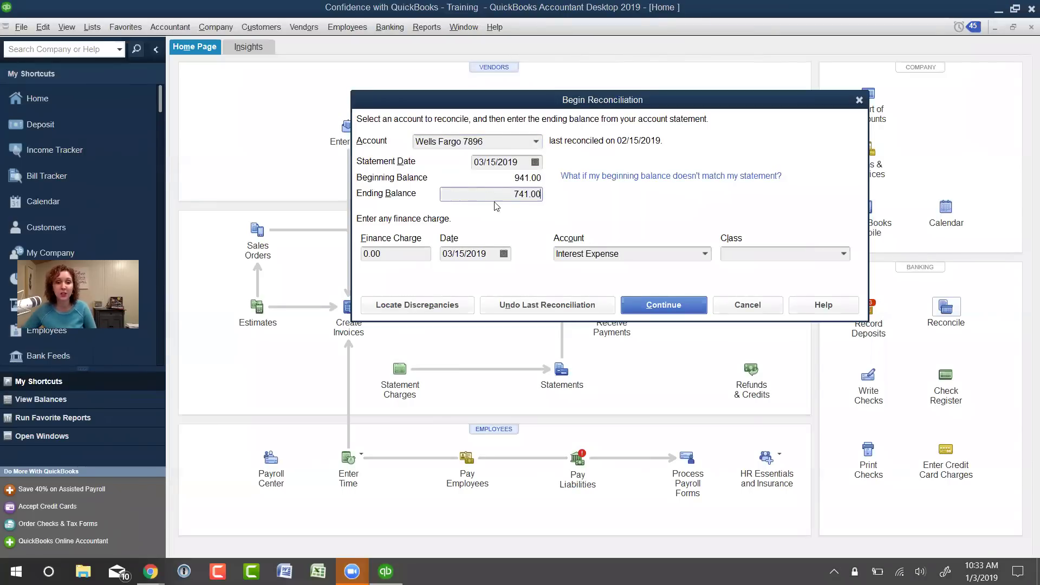
{"action": "left_click", "coordinate": [637, 305]}
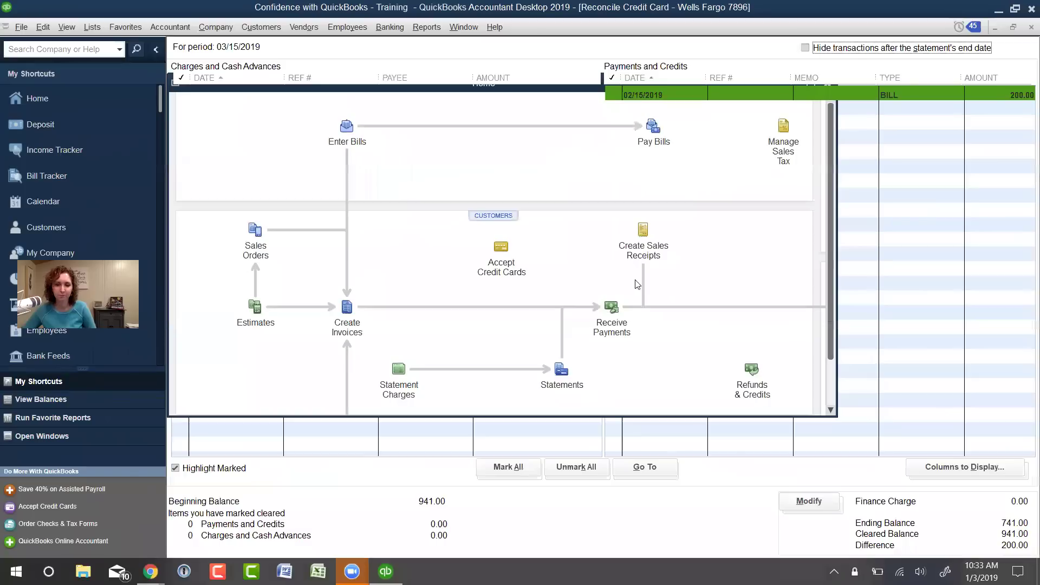
Mark the 200.00 bill dated 02/15/2019 as cleared, unmark it again, and leave the reconciliation.
{"action": "left_click", "coordinate": [660, 98]}
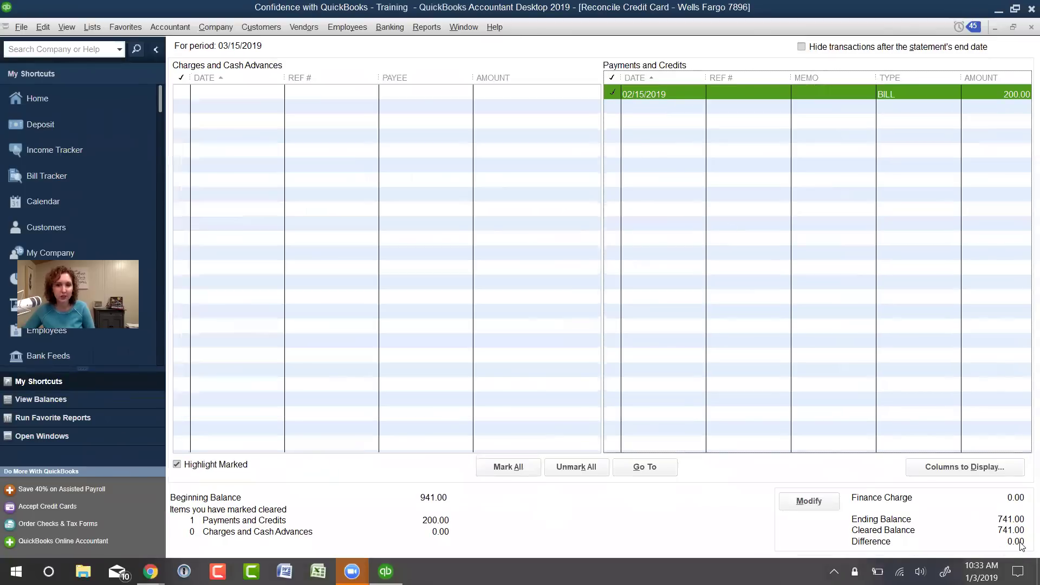
{"action": "left_click", "coordinate": [880, 93]}
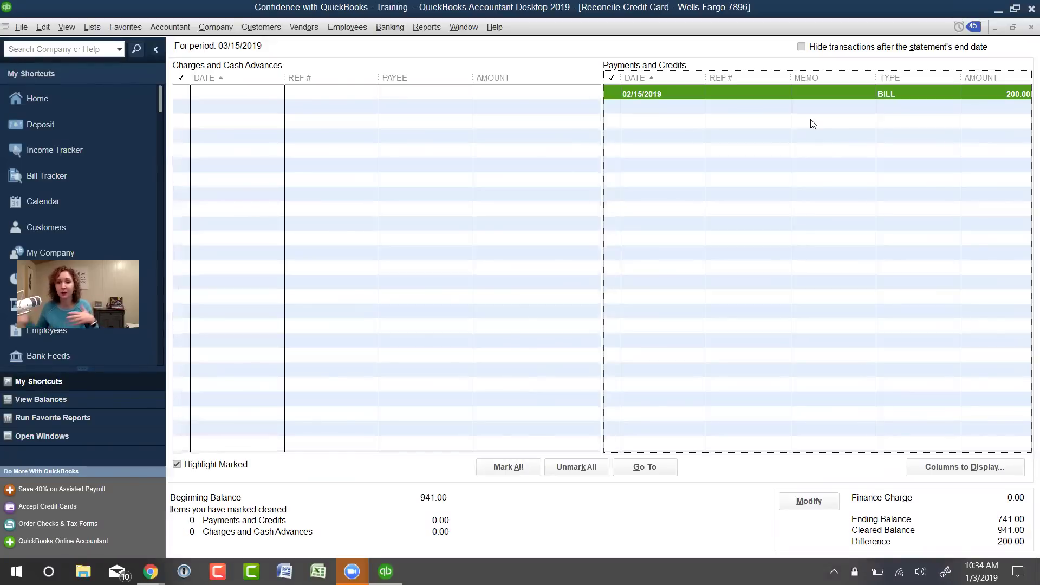
{"action": "left_click", "coordinate": [1031, 27]}
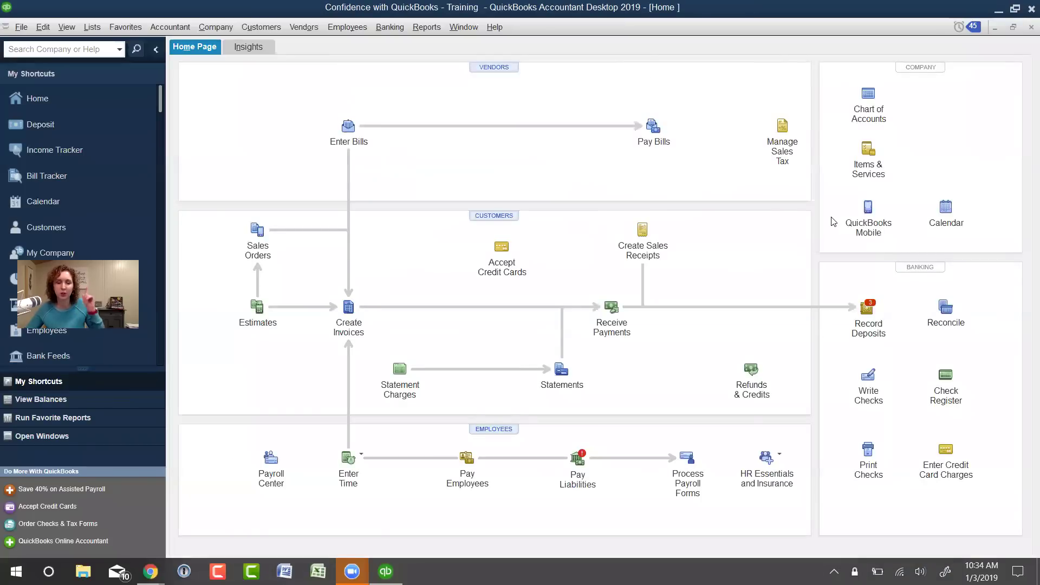
Find the previous 200.00 Wells Fargo CC check from Wells Fargo Checking 1234 and highlight its expense account.
{"action": "left_click", "coordinate": [874, 400]}
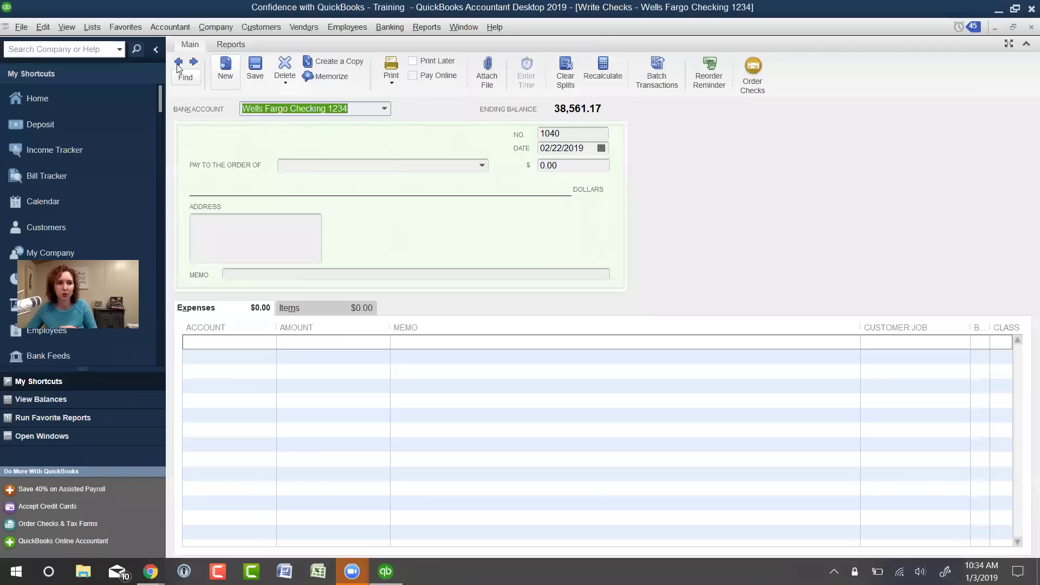
{"action": "left_click", "coordinate": [177, 64]}
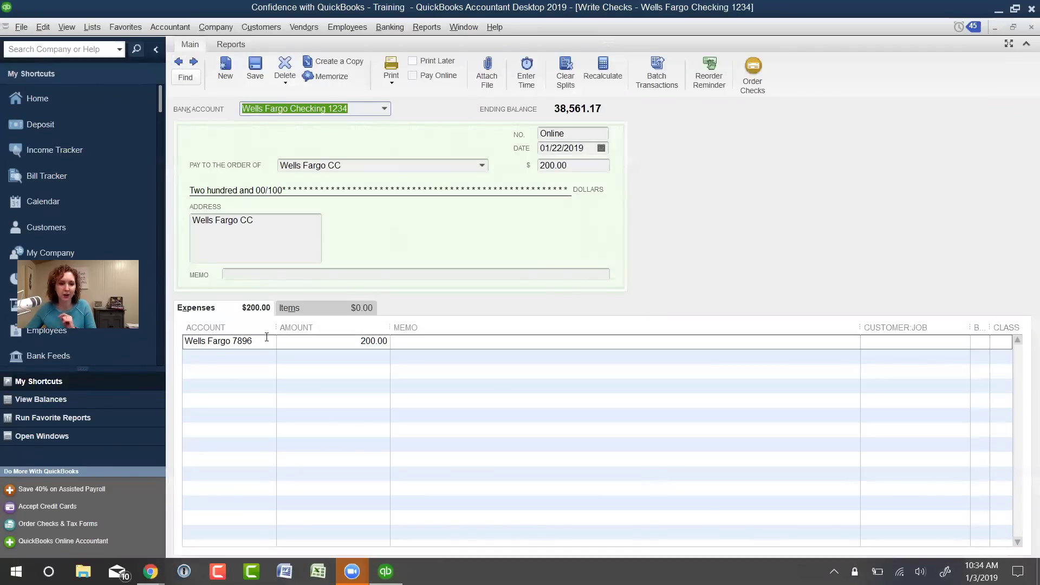
{"action": "left_click", "coordinate": [267, 340]}
{"action": "left_click_drag", "start_coordinate": [252, 341], "coordinate": [181, 337]}
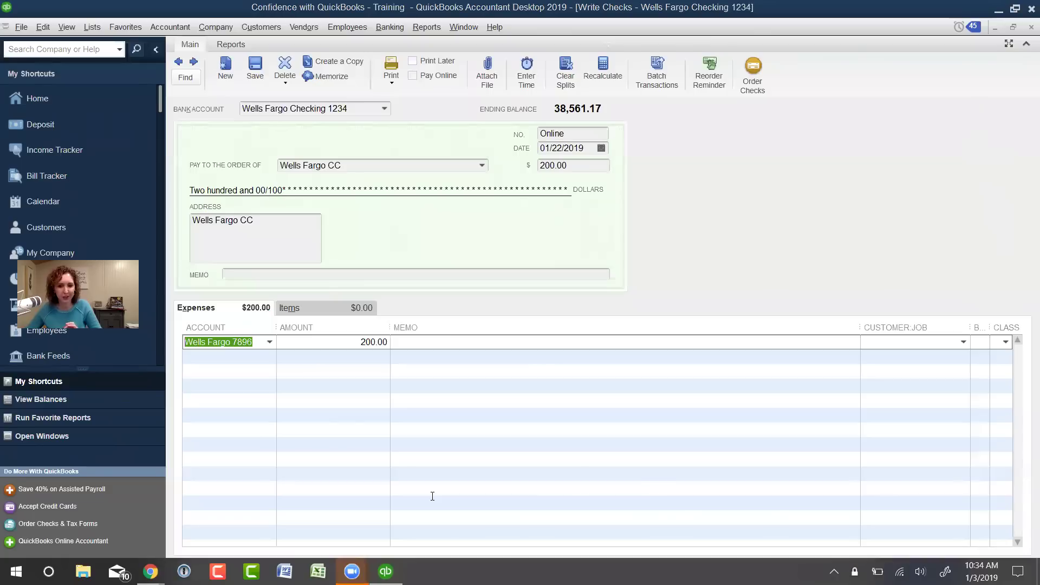
{"action": "left_click", "coordinate": [557, 475]}
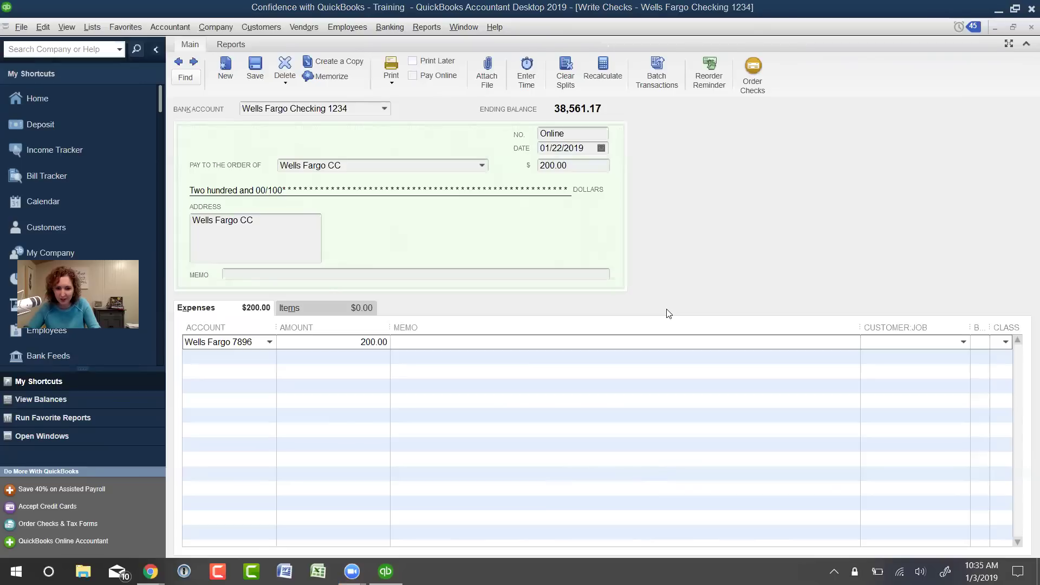
{"action": "left_click", "coordinate": [944, 241]}
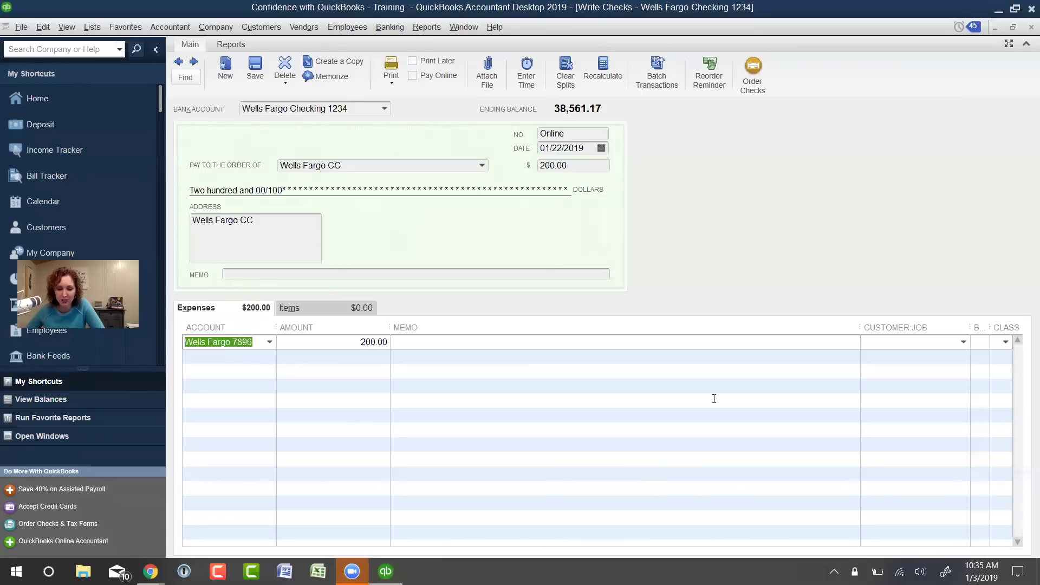
{"action": "left_click", "coordinate": [352, 572]}
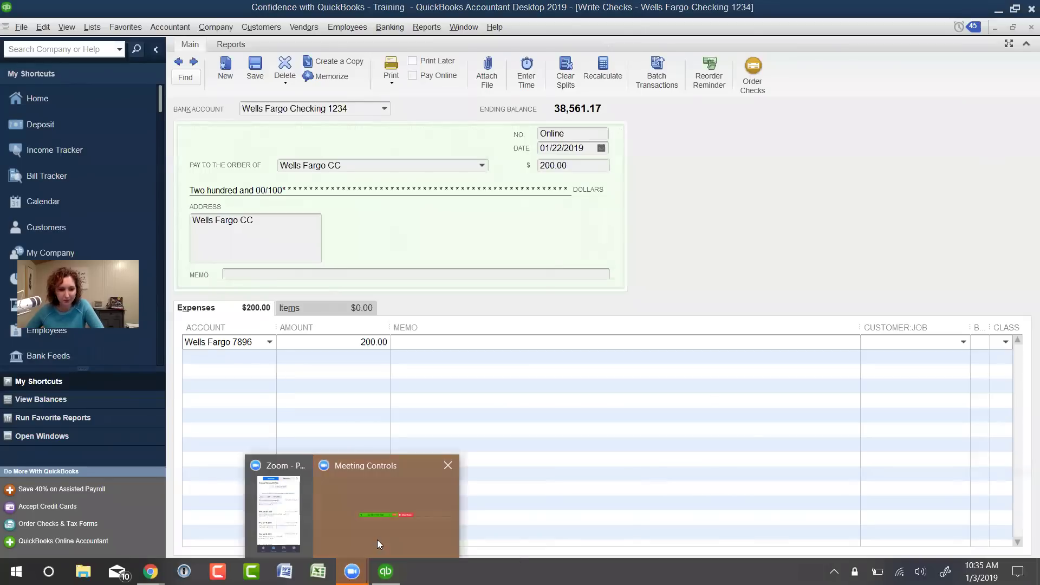
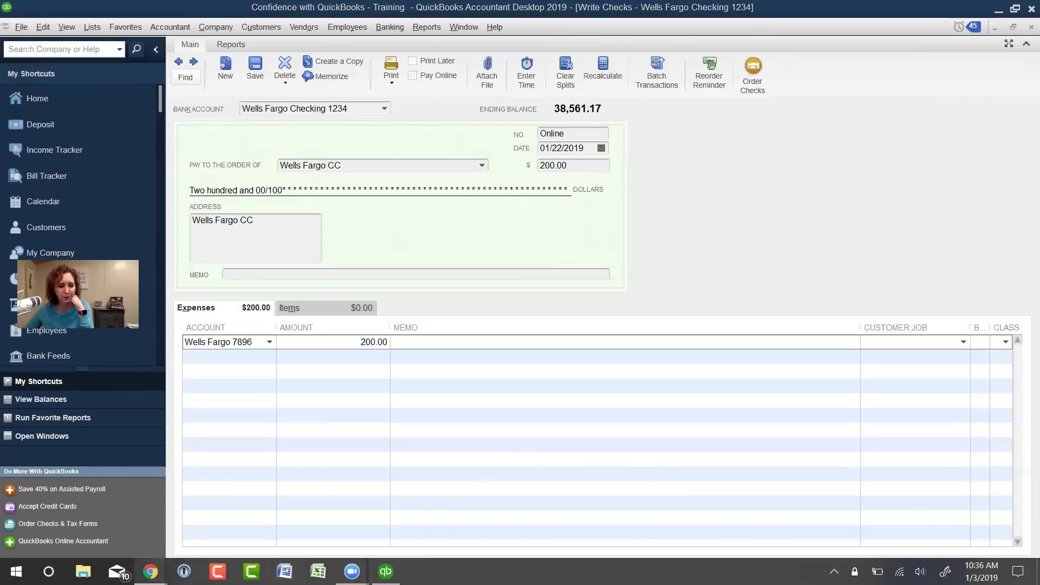
Switch to Chrome and open the QuickBooks trainer's own website in a new browser tab.
{"action": "mouse_move", "coordinate": [151, 571]}
{"action": "left_click", "coordinate": [208, 524]}
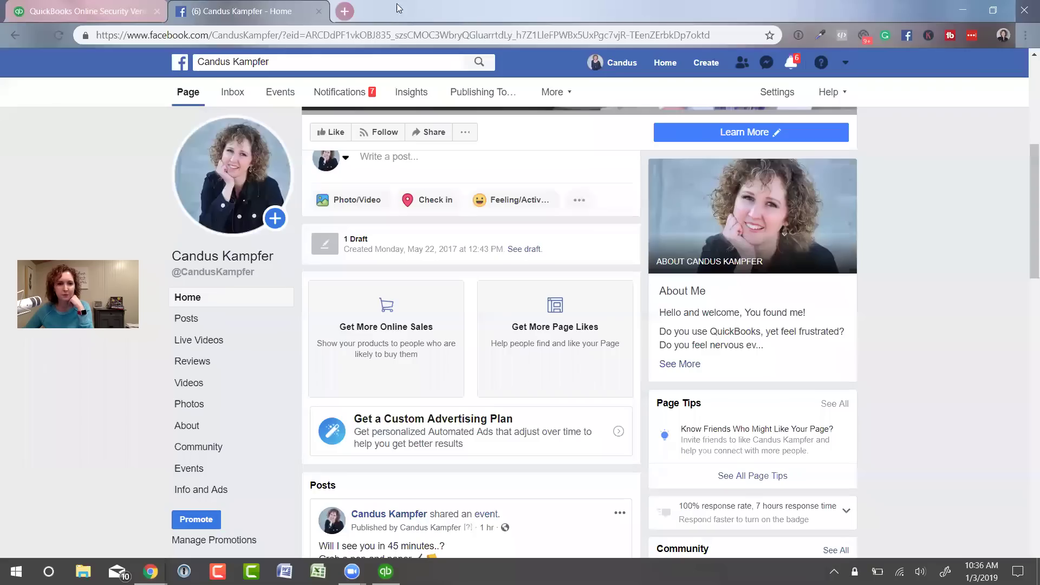
{"action": "left_click", "coordinate": [343, 11]}
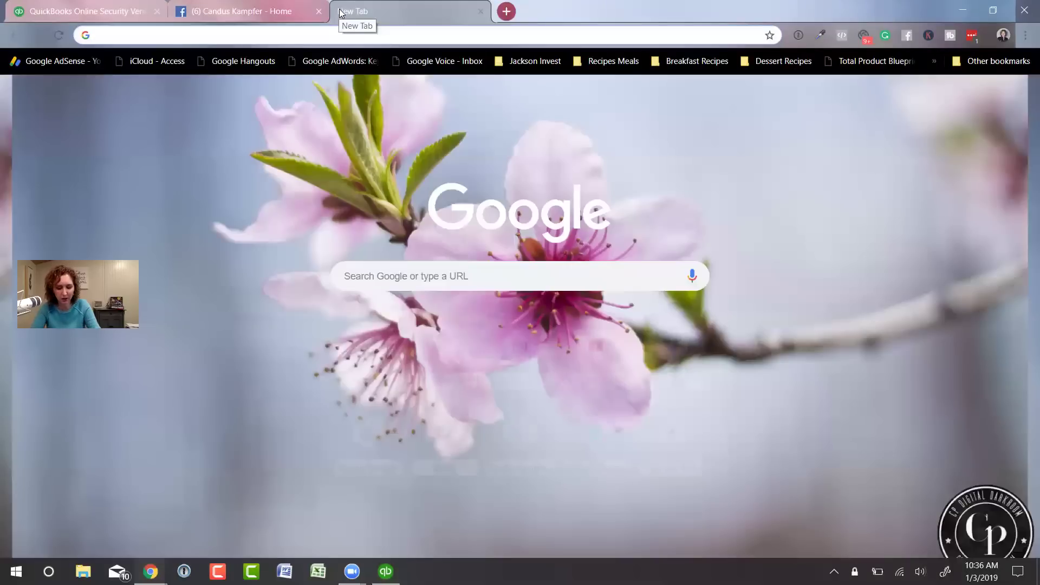
{"action": "type", "text": "candus"}
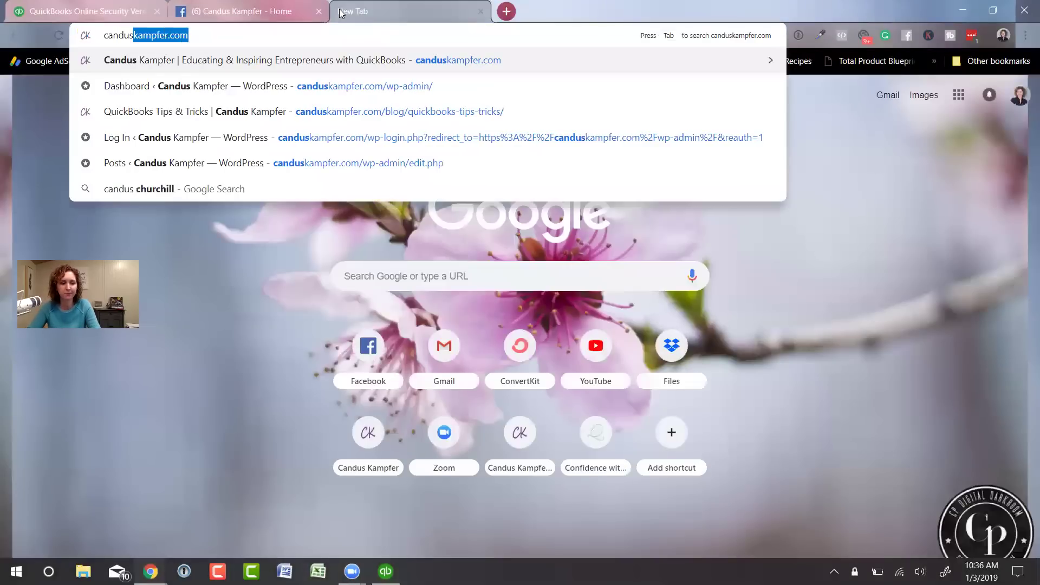
{"action": "key", "text": "Return"}
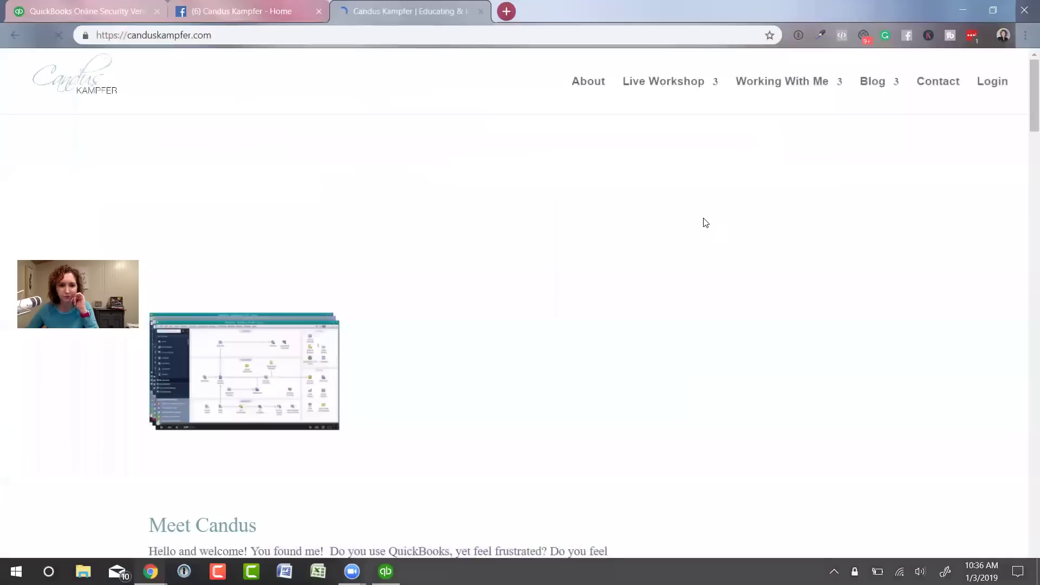
Open the website's QuickBooks Tips & Tricks blog and search it for "corp".
{"action": "mouse_move", "coordinate": [873, 82]}
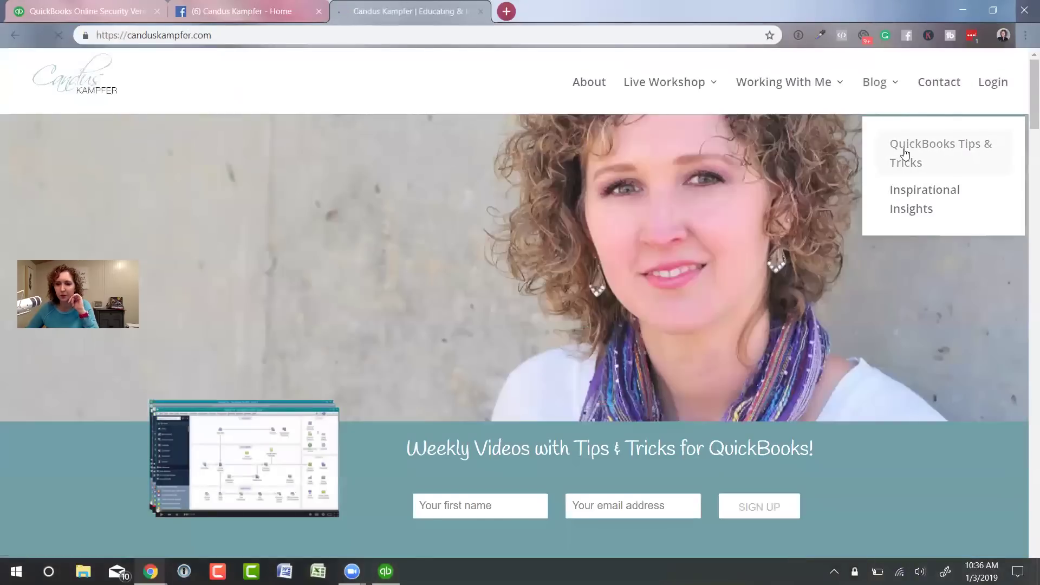
{"action": "left_click", "coordinate": [929, 172]}
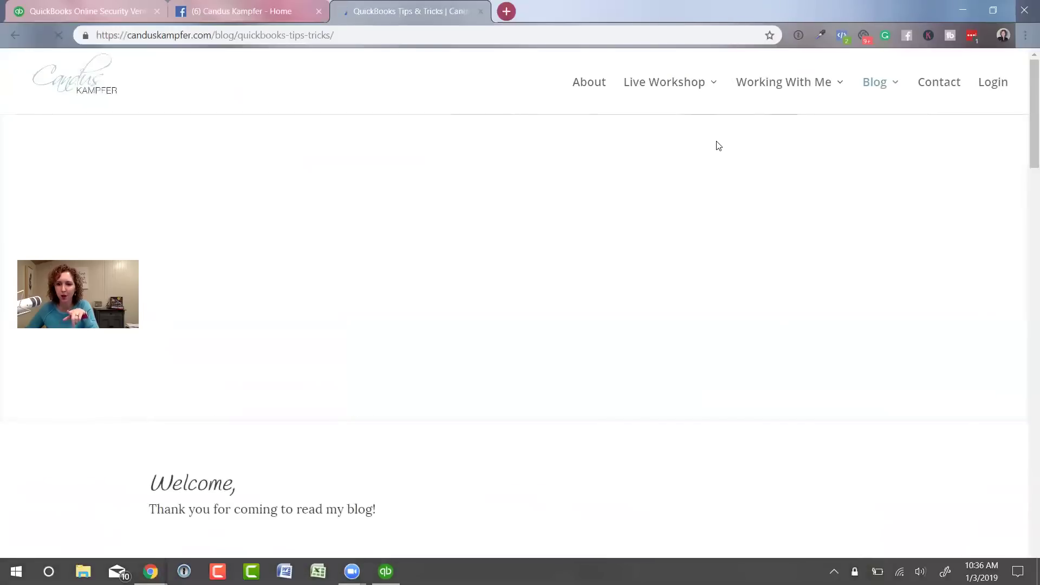
{"action": "scroll", "coordinate": [675, 368], "scroll_direction": "down", "scroll_amount": 3}
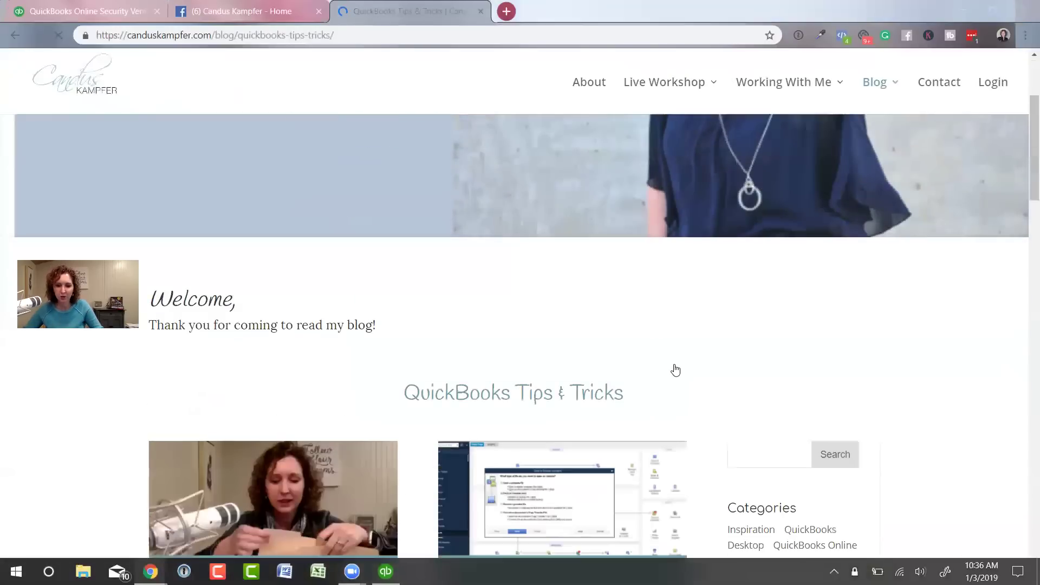
{"action": "scroll", "coordinate": [675, 370], "scroll_direction": "down", "scroll_amount": 2}
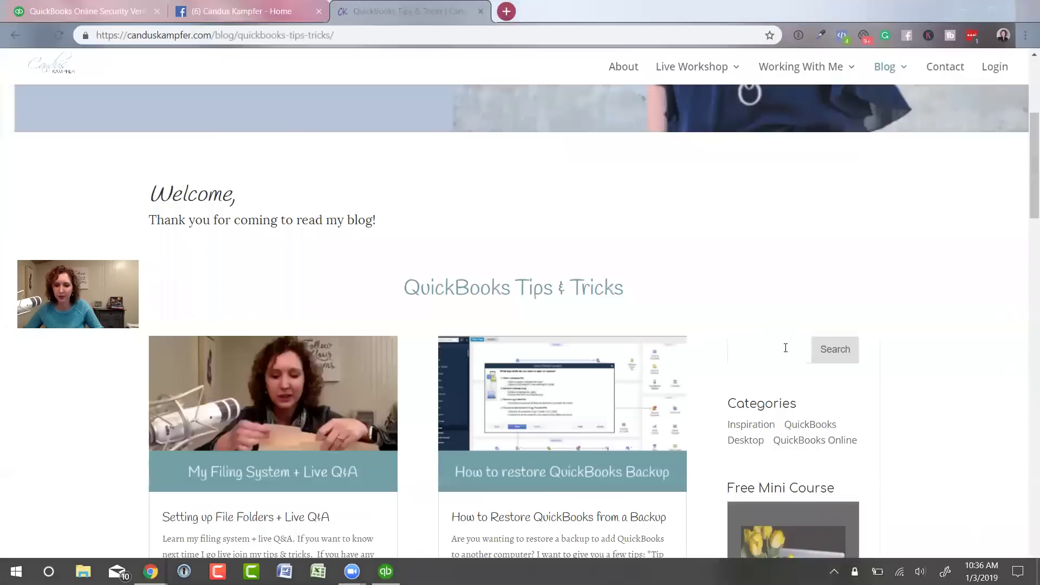
{"action": "left_click", "coordinate": [786, 348]}
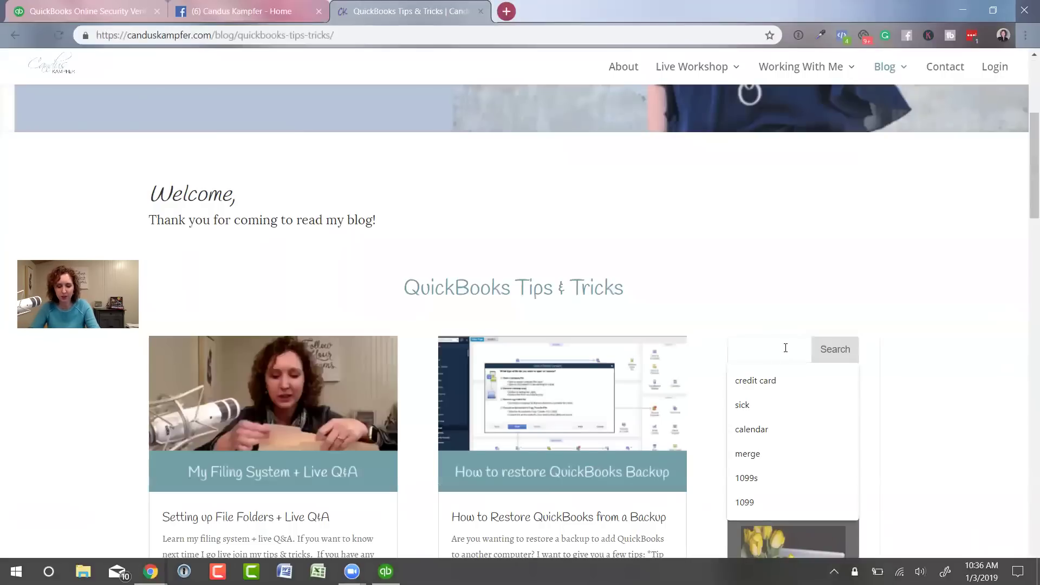
{"action": "type", "text": "corp"}
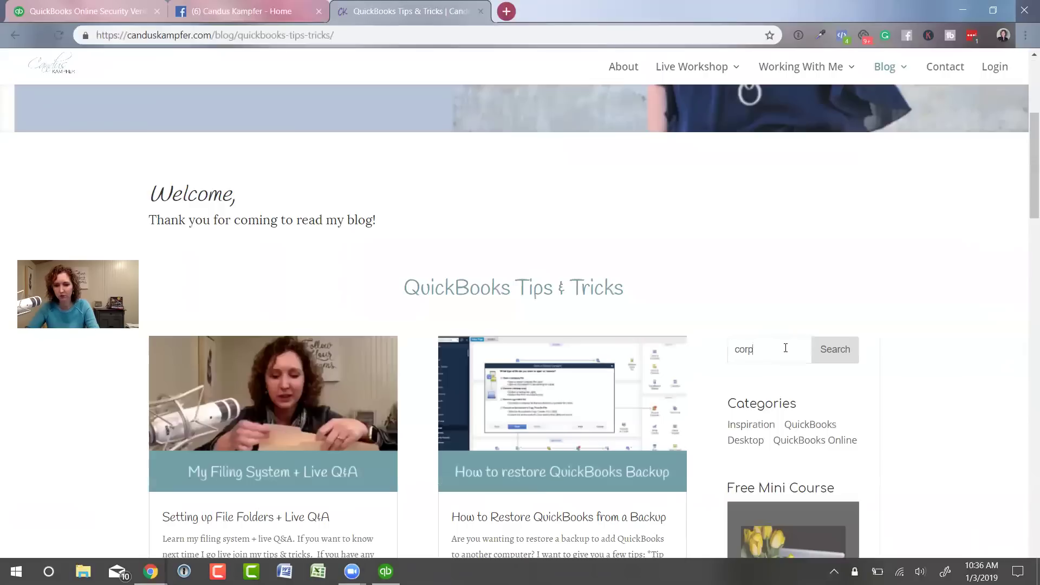
{"action": "left_click", "coordinate": [830, 351]}
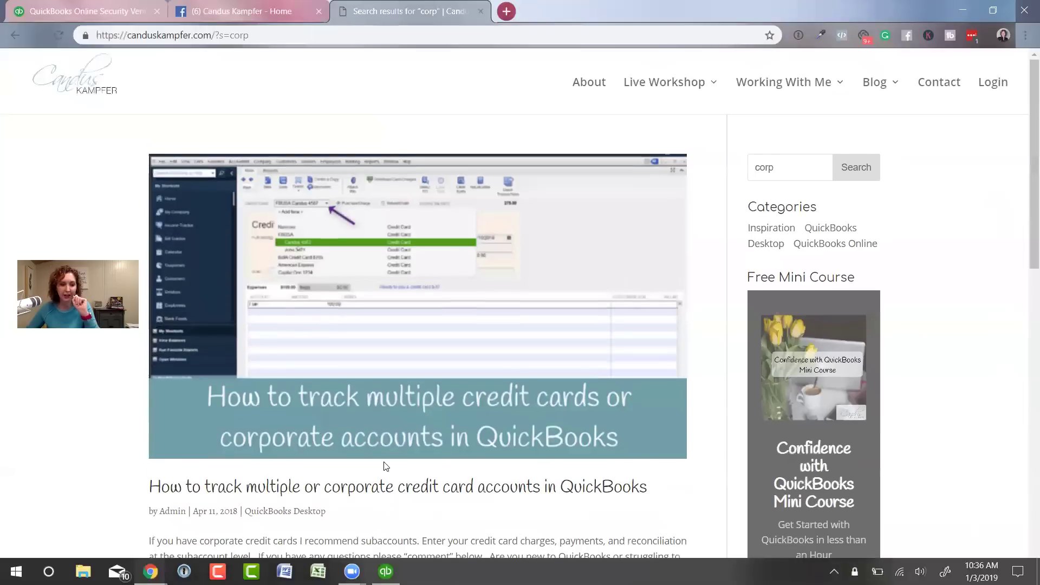
Open the article on tracking multiple or corporate credit card accounts, select its web address, and switch to Zoom.
{"action": "scroll", "coordinate": [580, 414], "scroll_direction": "down", "scroll_amount": 3}
{"action": "scroll", "coordinate": [574, 400], "scroll_direction": "up", "scroll_amount": 3}
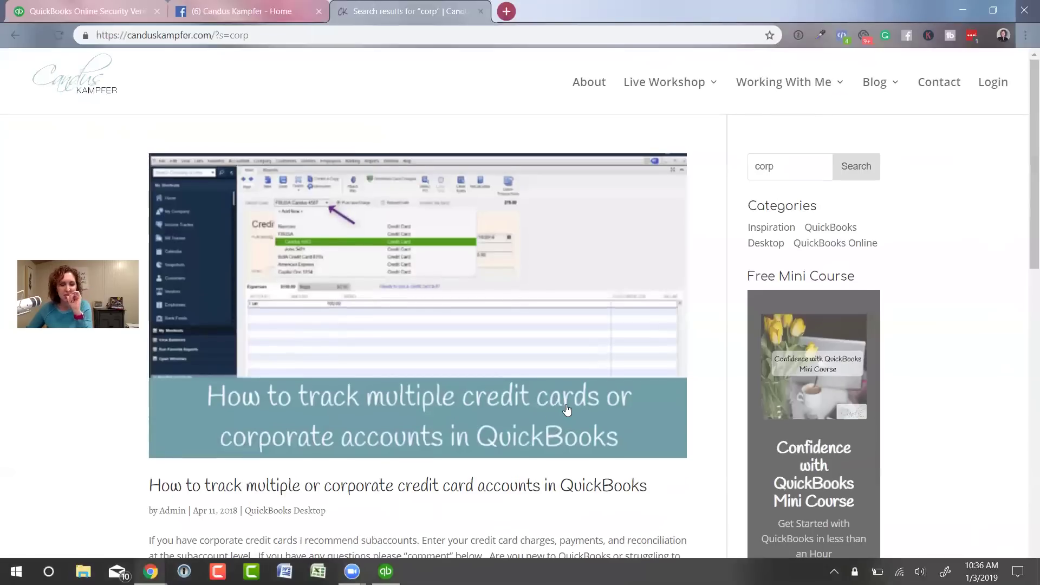
{"action": "key", "text": "F5"}
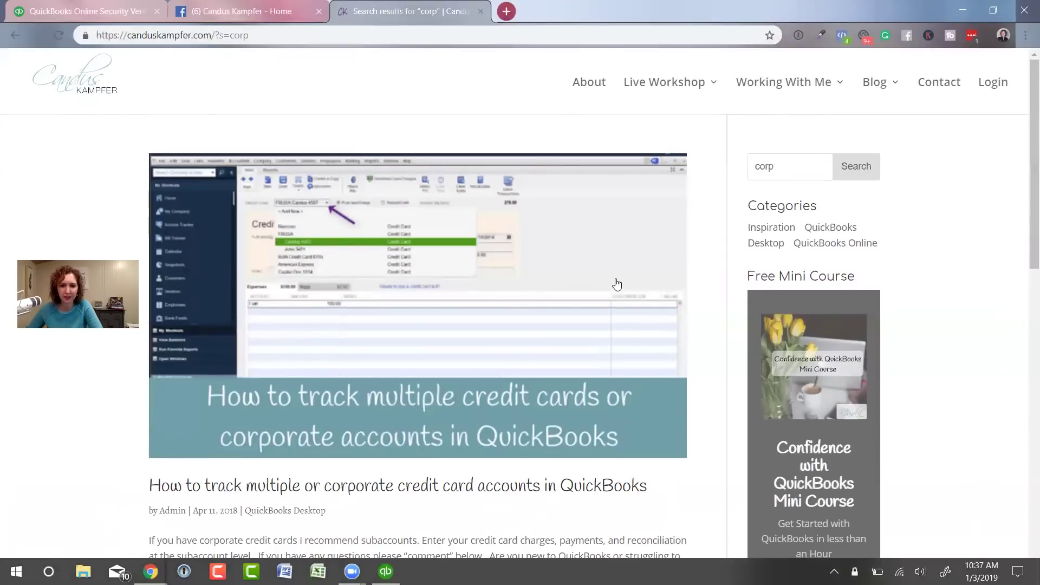
{"action": "left_click", "coordinate": [531, 38]}
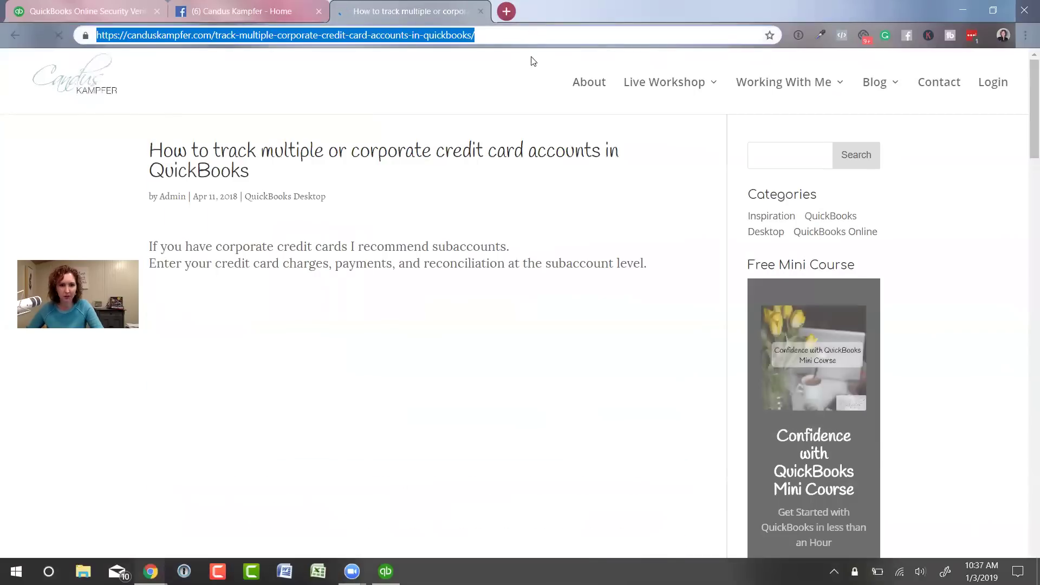
{"action": "left_click", "coordinate": [352, 572]}
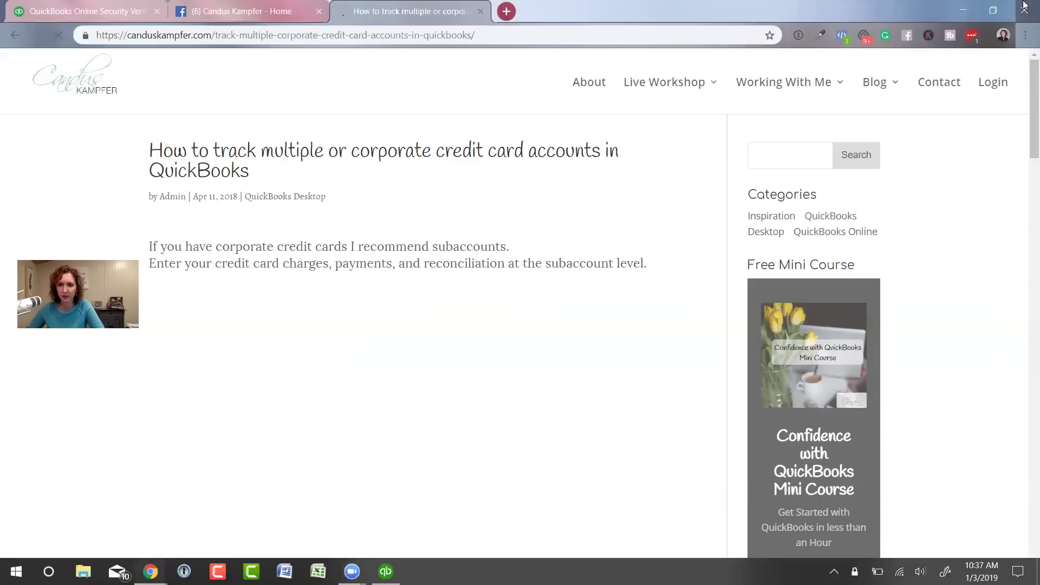
Minimize Chrome to return to QuickBooks, and bring the Chrome window with the corporate credit card article back up.
{"action": "left_click", "coordinate": [960, 8]}
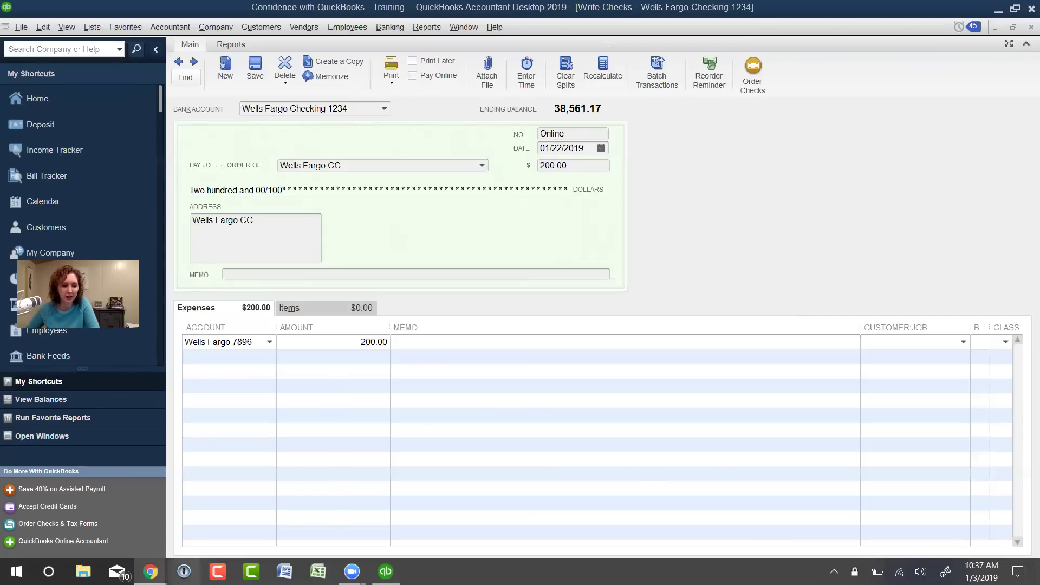
{"action": "mouse_move", "coordinate": [151, 571]}
{"action": "left_click", "coordinate": [200, 533]}
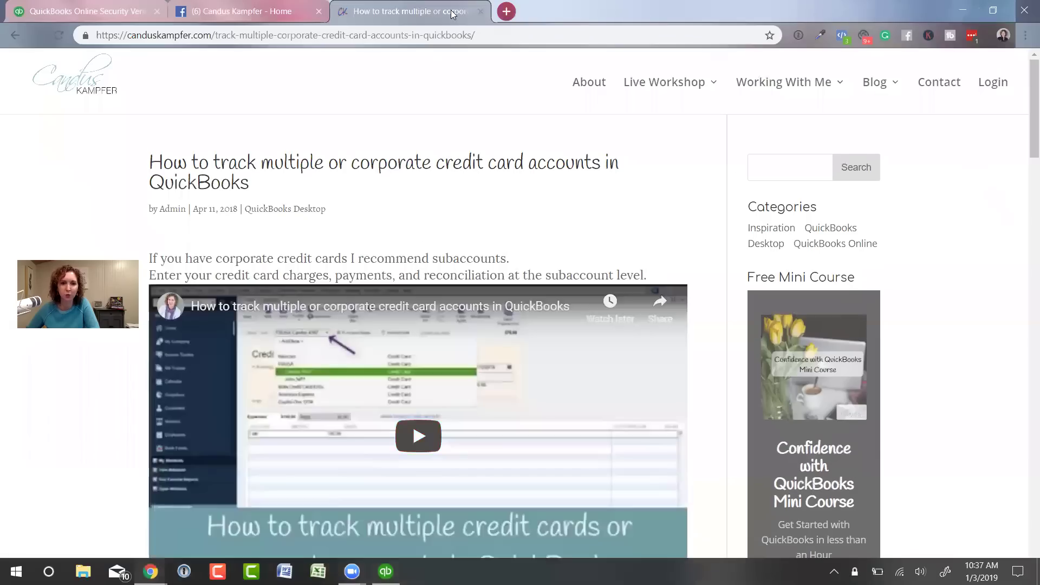
Try to open the page "getting-started-2019" on the QuickBooks trainer's website in a new browser tab.
{"action": "left_click", "coordinate": [513, 12]}
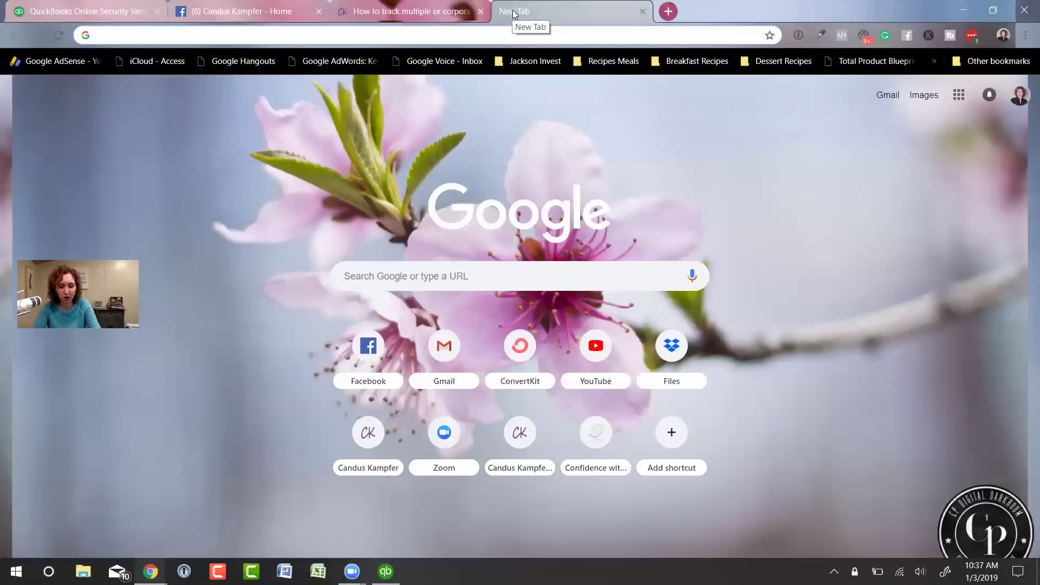
{"action": "type", "text": "candusampf"}
{"action": "key", "text": "BackSpace"}
{"action": "key", "text": "BackSpace"}
{"action": "key", "text": "BackSpace"}
{"action": "key", "text": "BackSpace"}
{"action": "type", "text": "kampfer.co"}
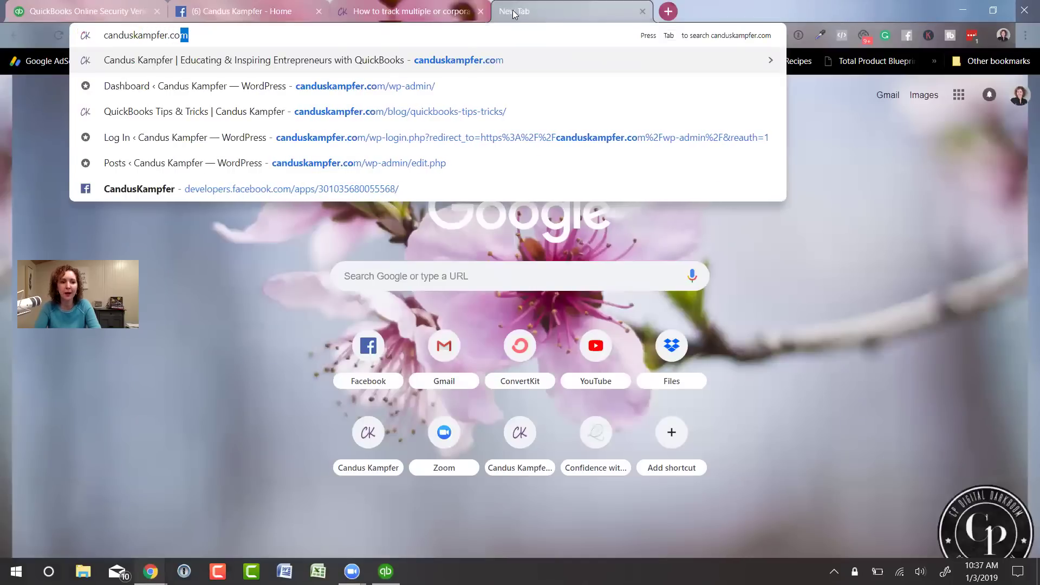
{"action": "type", "text": "m/"}
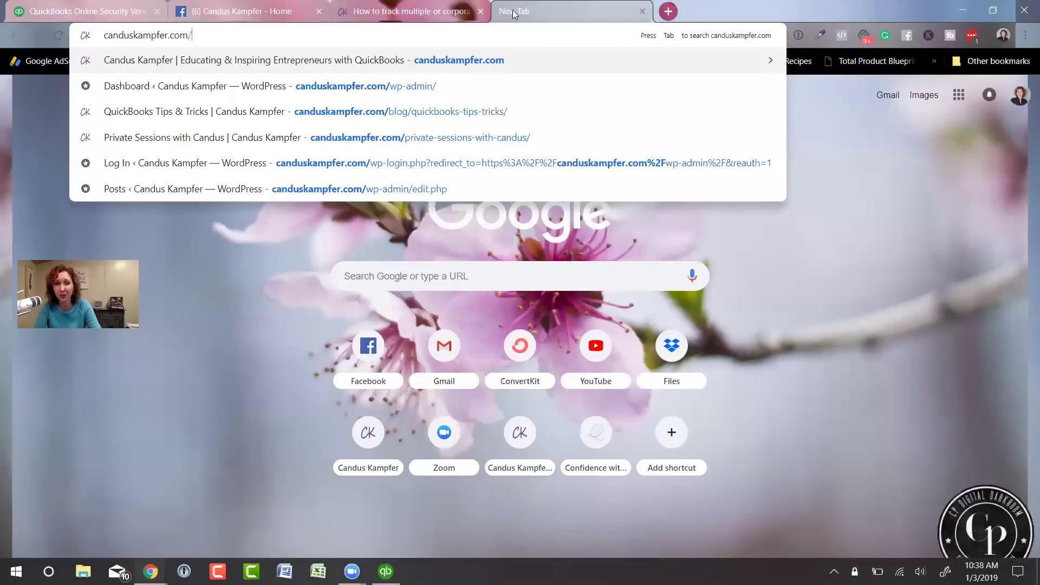
{"action": "type", "text": "a"}
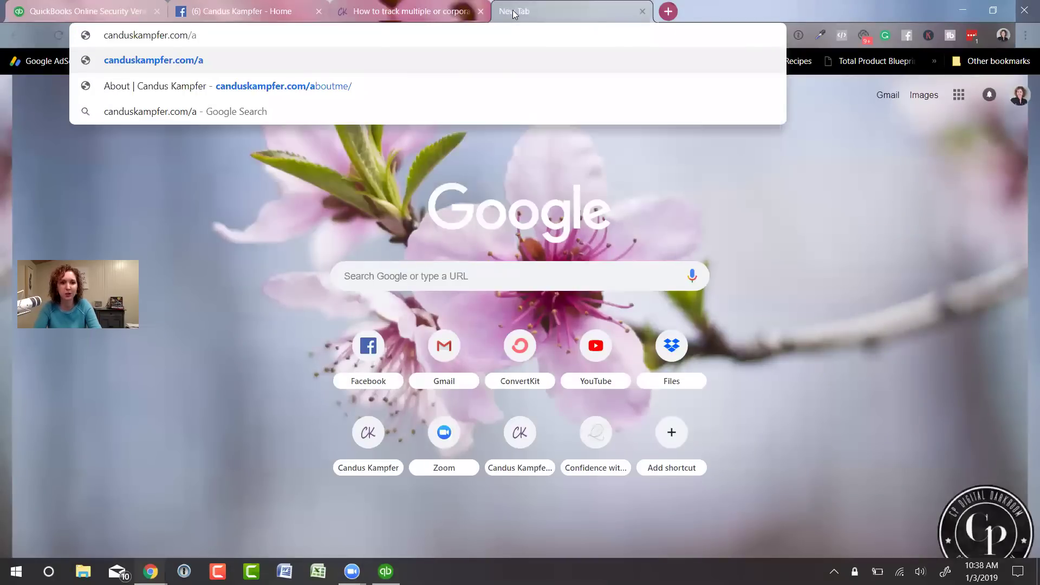
{"action": "key", "text": "BackSpace"}
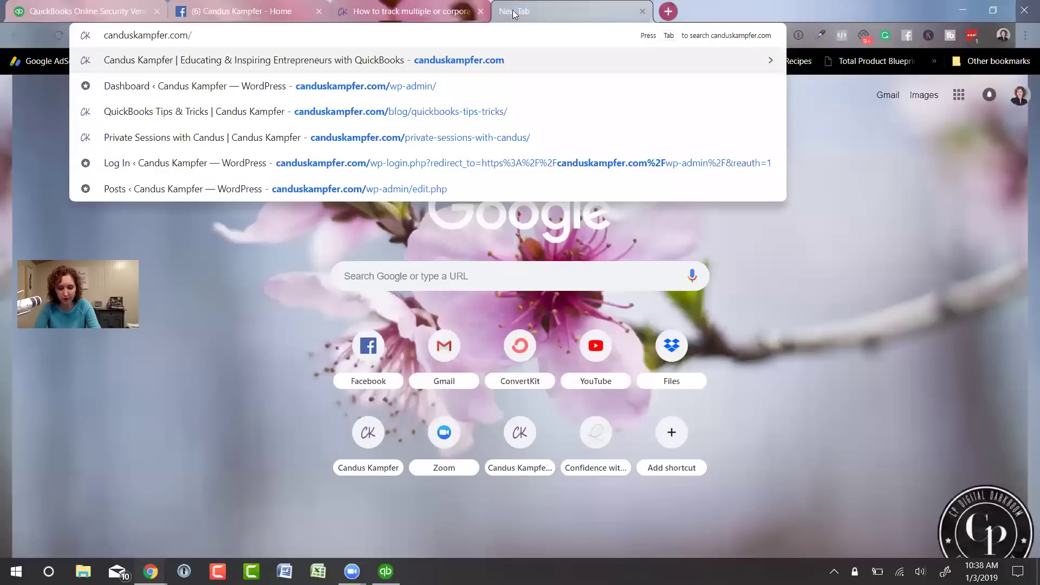
{"action": "type", "text": "getting-"}
{"action": "type", "text": "sta"}
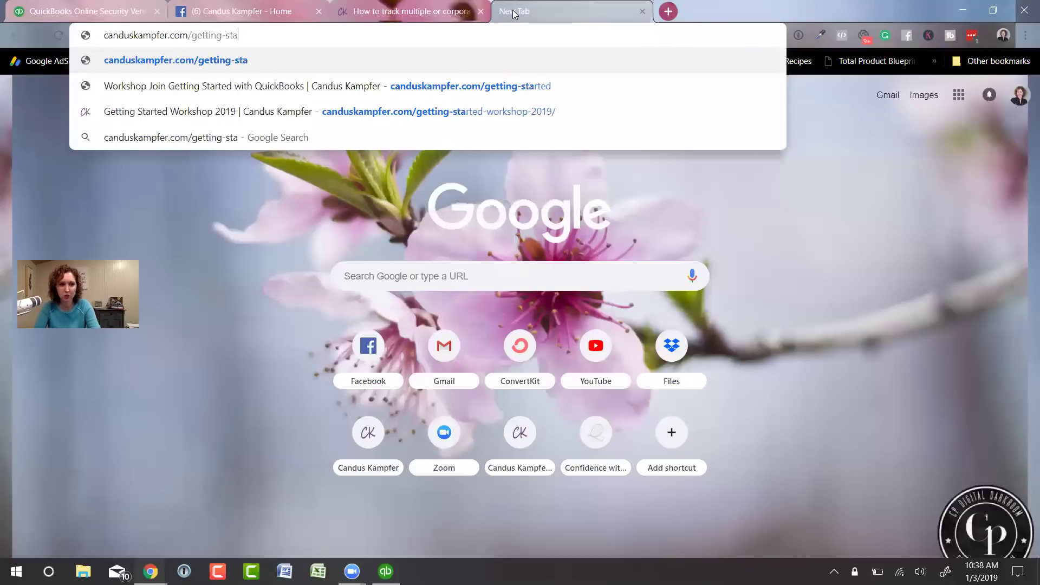
{"action": "type", "text": "rted-2019"}
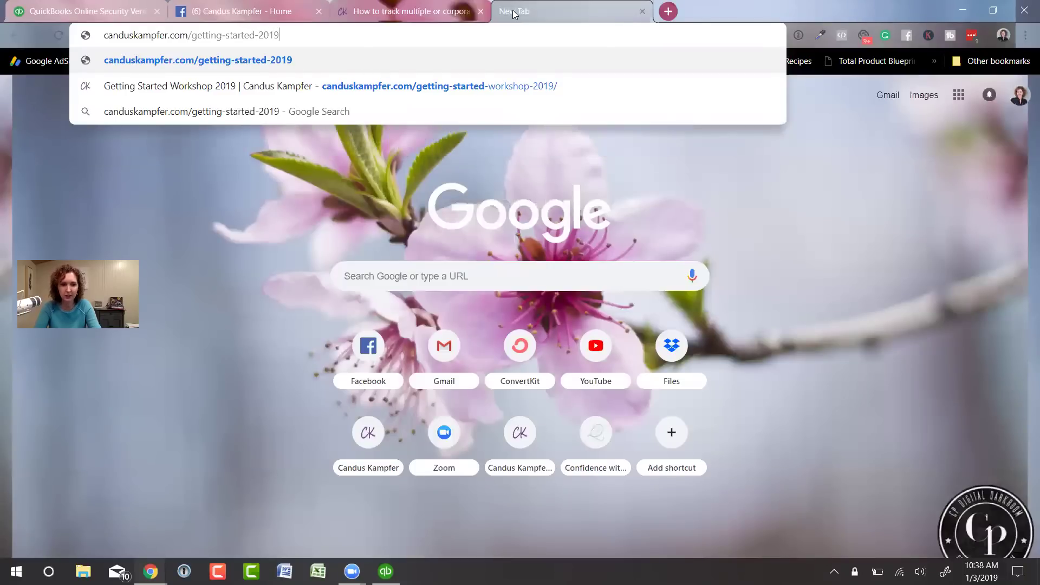
{"action": "key", "text": "Return"}
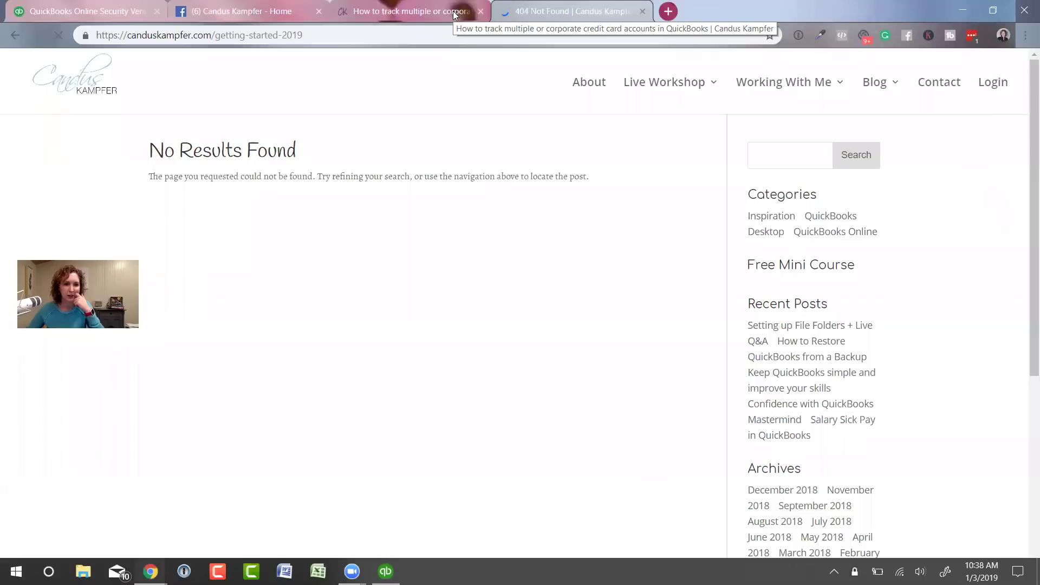
{"action": "key", "text": "alt+Left"}
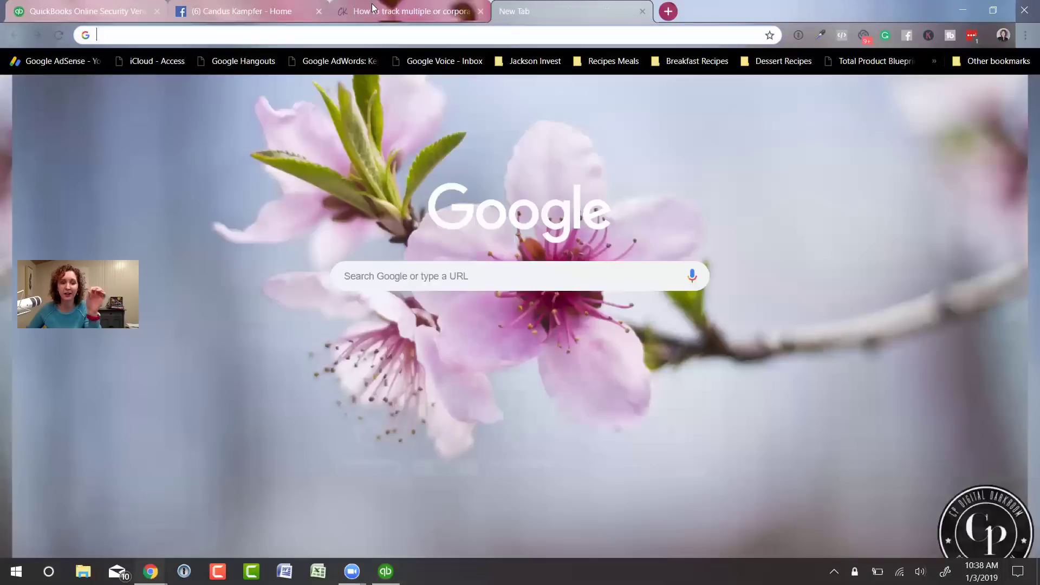
From the credit card article, open the website's Getting Started Workshop 2019 page, select its web address, and switch to Zoom.
{"action": "left_click", "coordinate": [439, 12]}
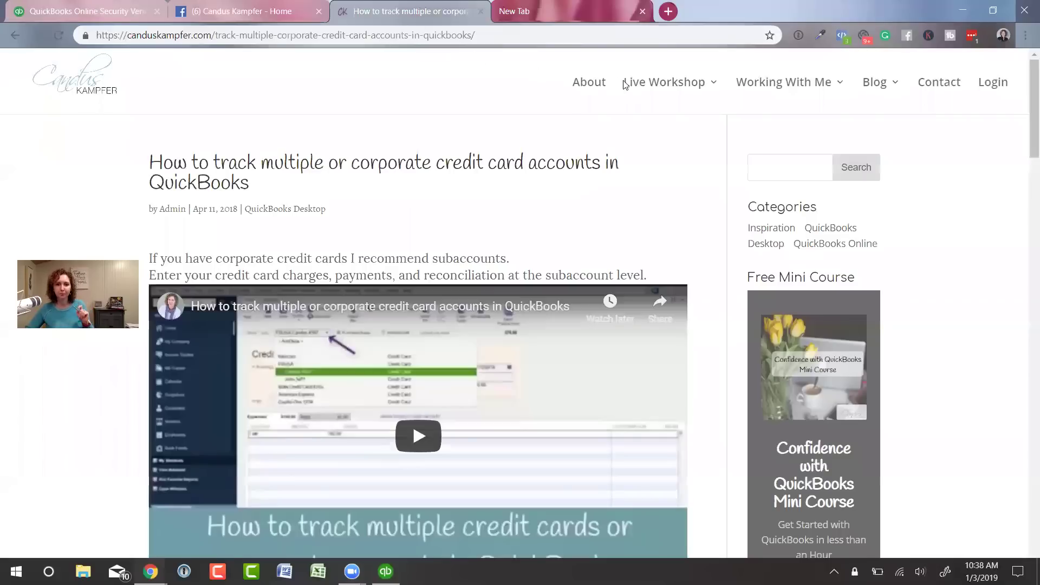
{"action": "mouse_move", "coordinate": [662, 86]}
{"action": "left_click", "coordinate": [683, 158]}
{"action": "left_click", "coordinate": [560, 34]}
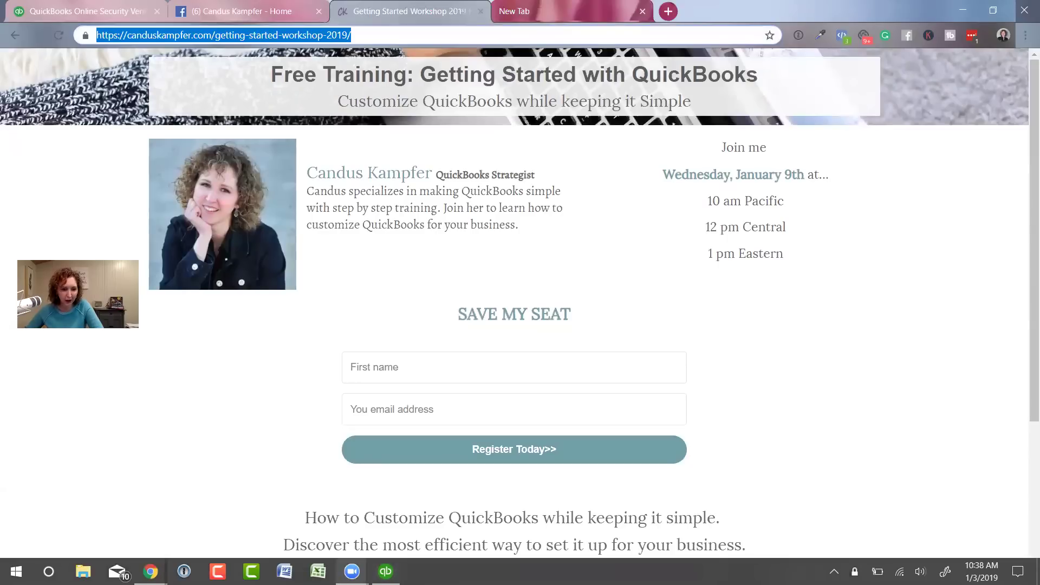
{"action": "left_click", "coordinate": [352, 571]}
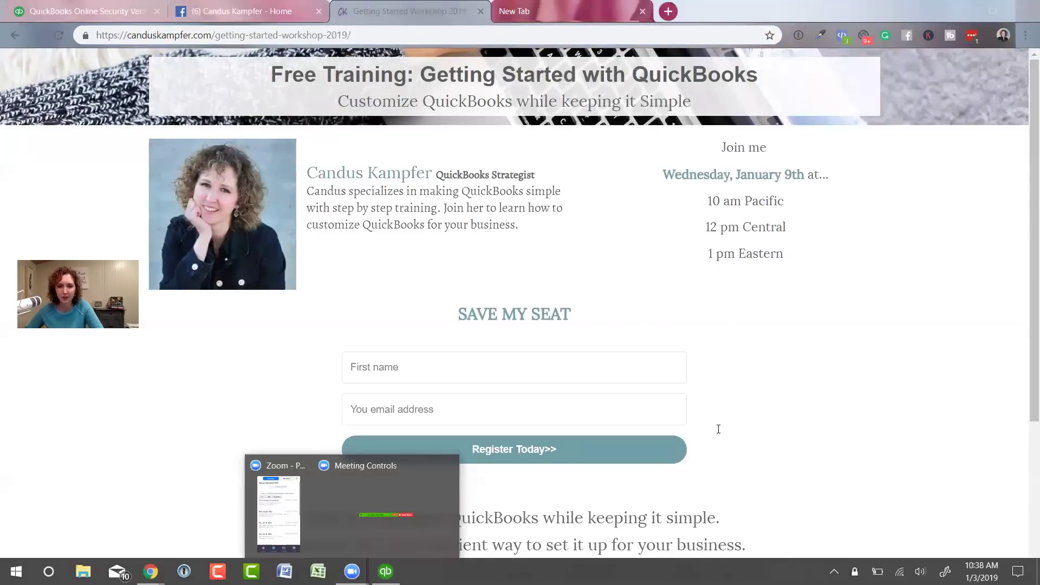
Switch to QuickBooks, view the Item List, and close it to return to the Wells Fargo CC check.
{"action": "key", "text": "alt+Tab"}
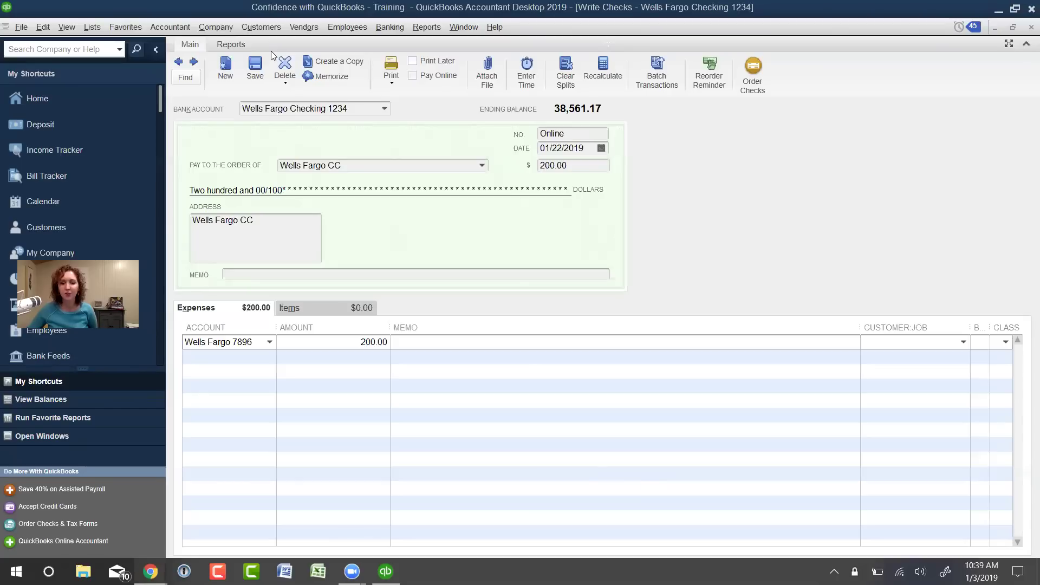
{"action": "left_click", "coordinate": [84, 26]}
{"action": "left_click", "coordinate": [133, 62]}
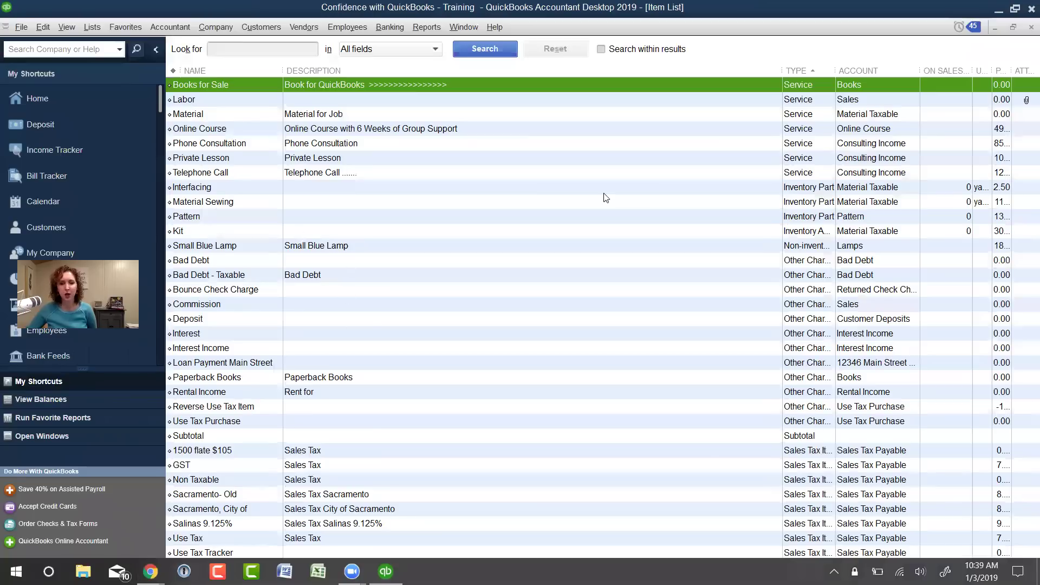
{"action": "left_click", "coordinate": [1030, 27]}
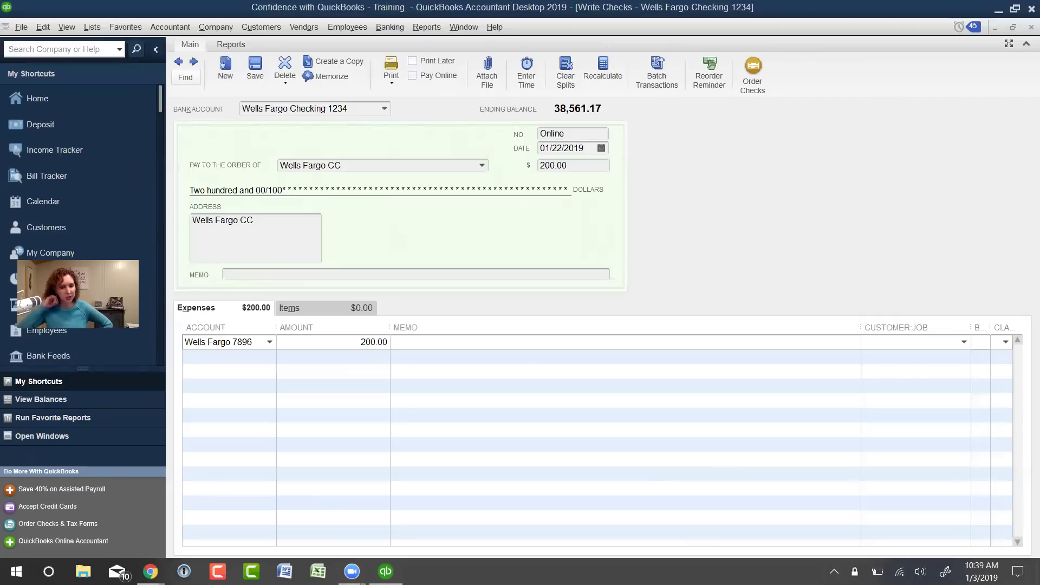
Open the Bank Feeds Center and show the list of downloaded Capital One transactions.
{"action": "left_click", "coordinate": [387, 27]}
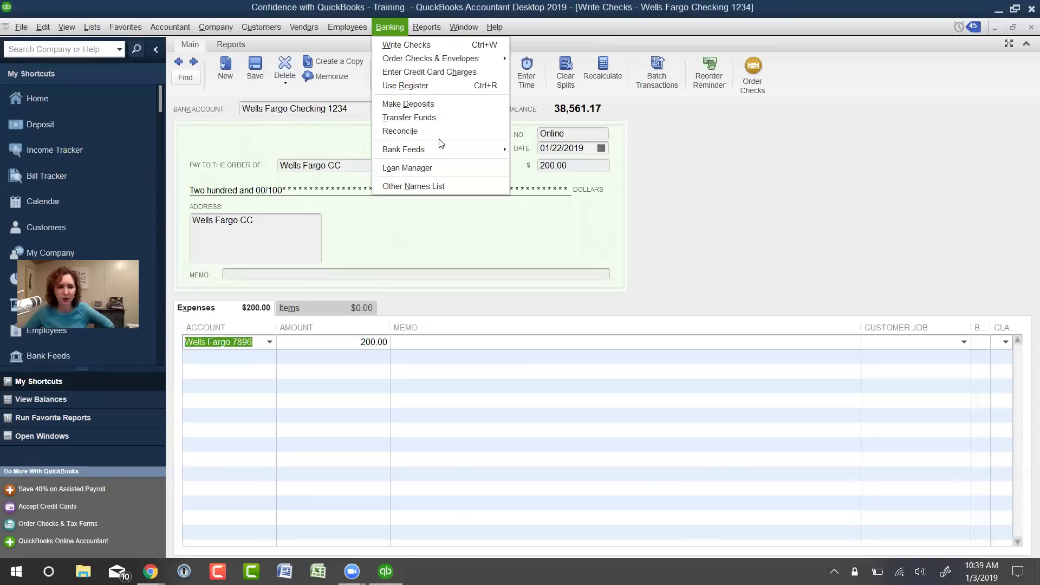
{"action": "mouse_move", "coordinate": [441, 148]}
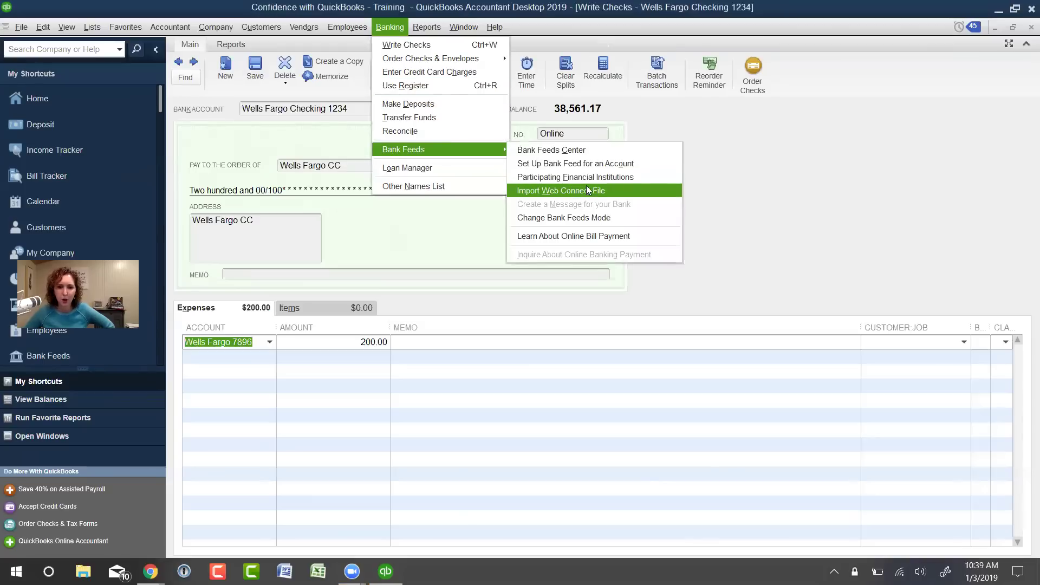
{"action": "left_click", "coordinate": [598, 191]}
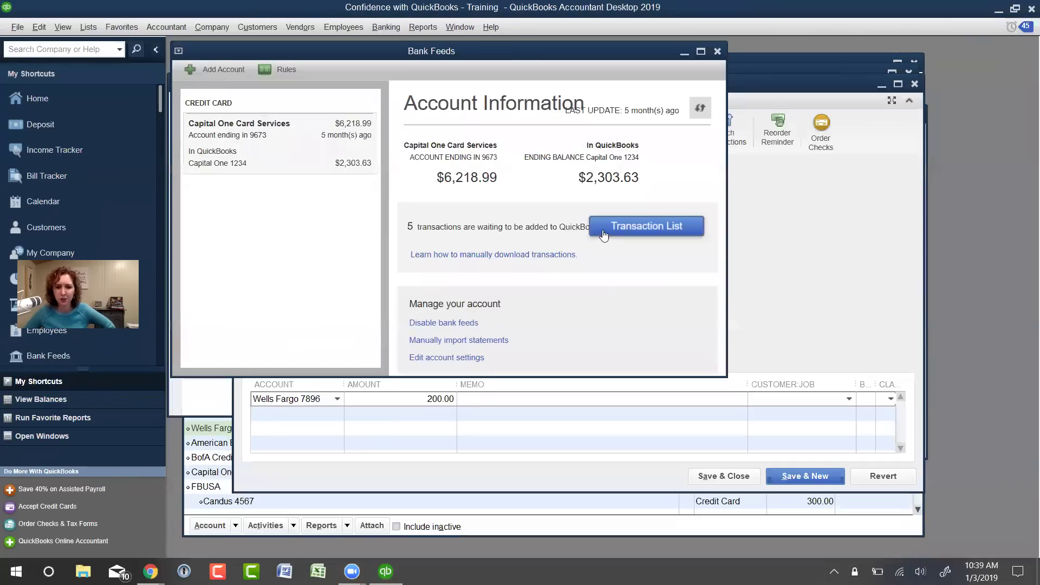
{"action": "left_click", "coordinate": [604, 234]}
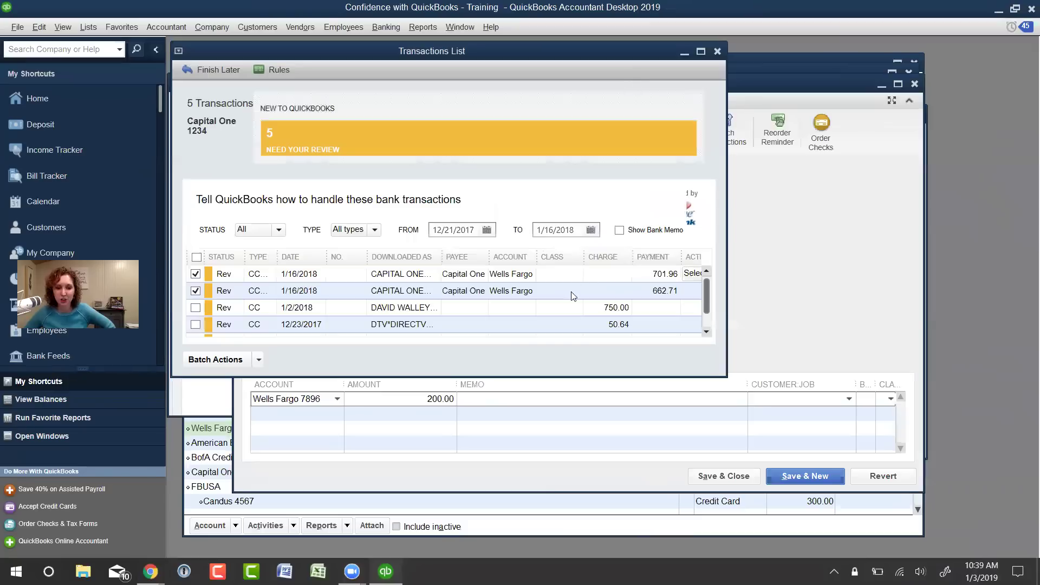
Examine the payee, account and action choices for the 750.00 charge, and close the transactions list and Bank Feeds.
{"action": "left_click", "coordinate": [472, 309]}
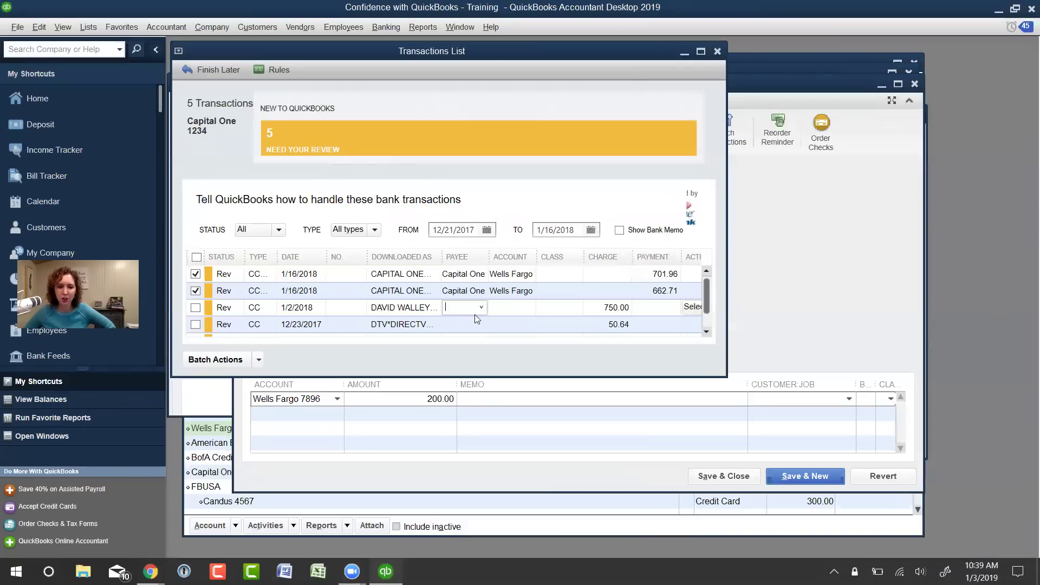
{"action": "left_click", "coordinate": [506, 310]}
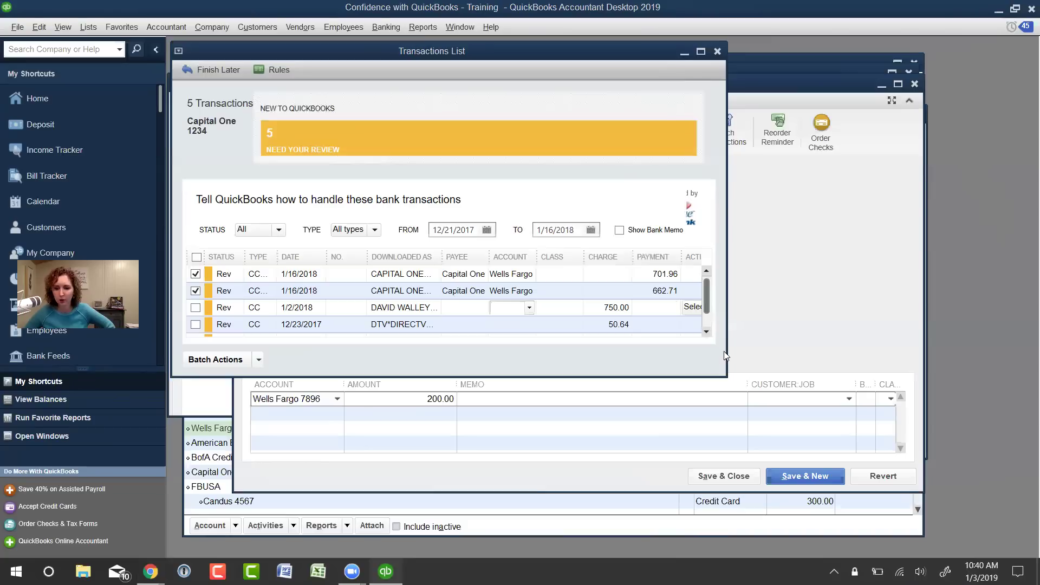
{"action": "left_click_drag", "start_coordinate": [727, 352], "coordinate": [816, 353]}
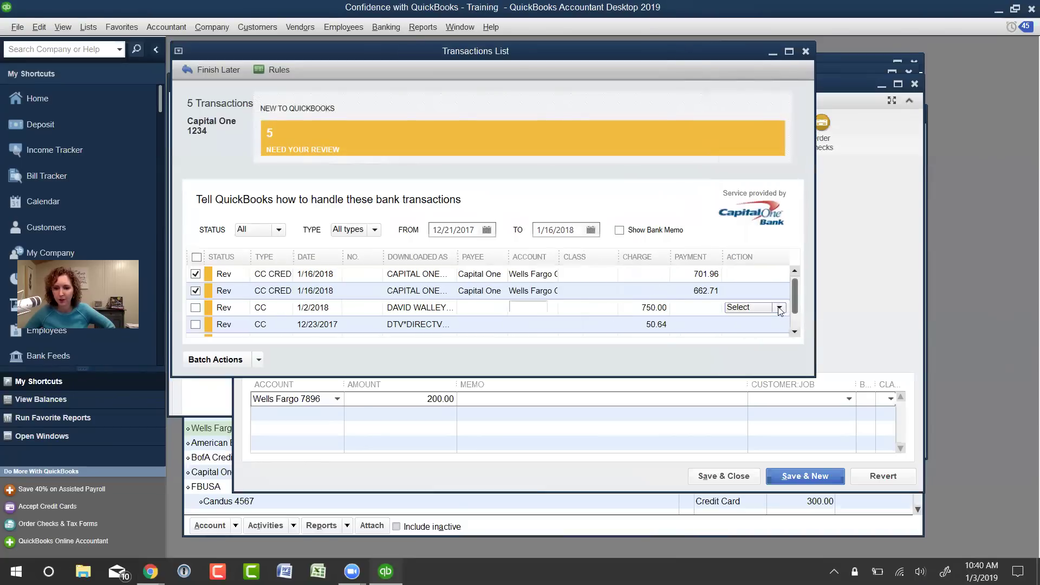
{"action": "left_click", "coordinate": [779, 308]}
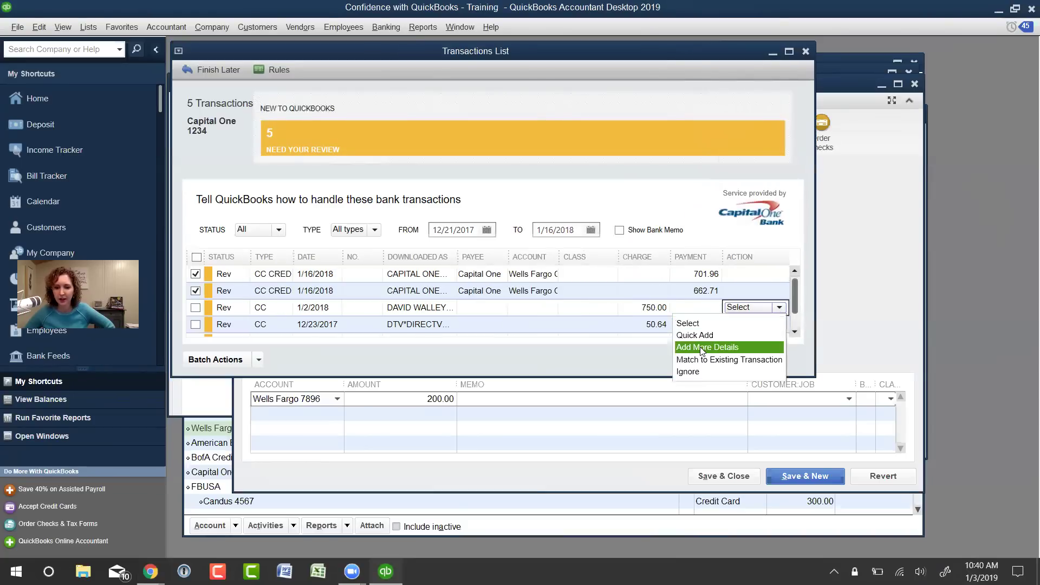
{"action": "left_click", "coordinate": [828, 100]}
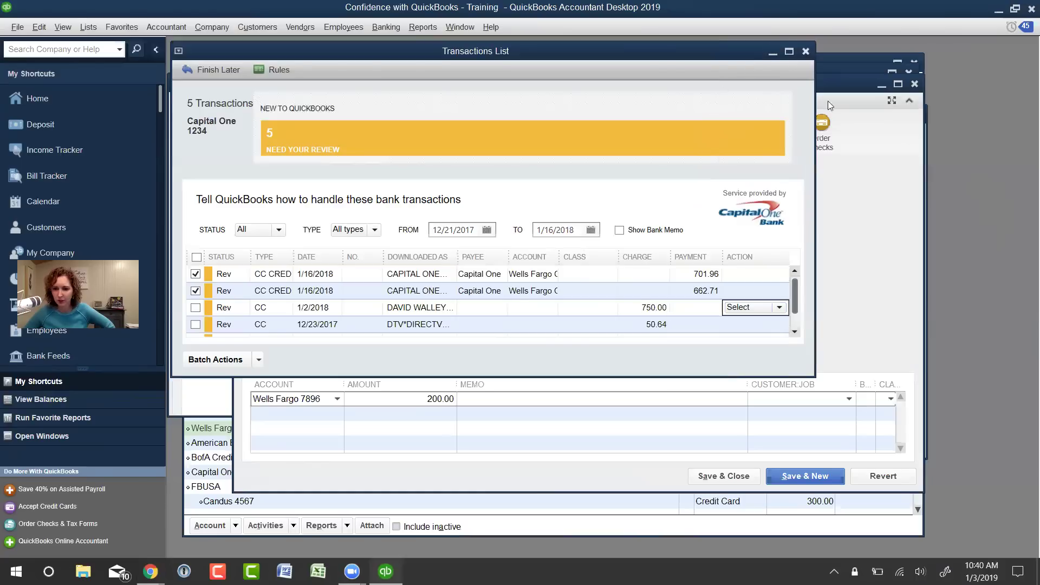
{"action": "left_click", "coordinate": [805, 52]}
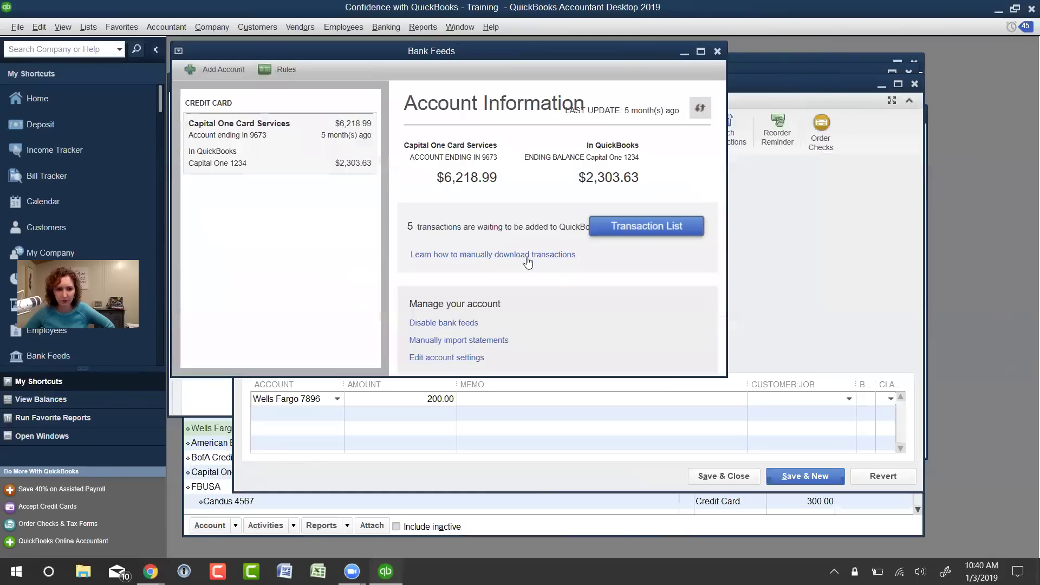
{"action": "left_click", "coordinate": [717, 51]}
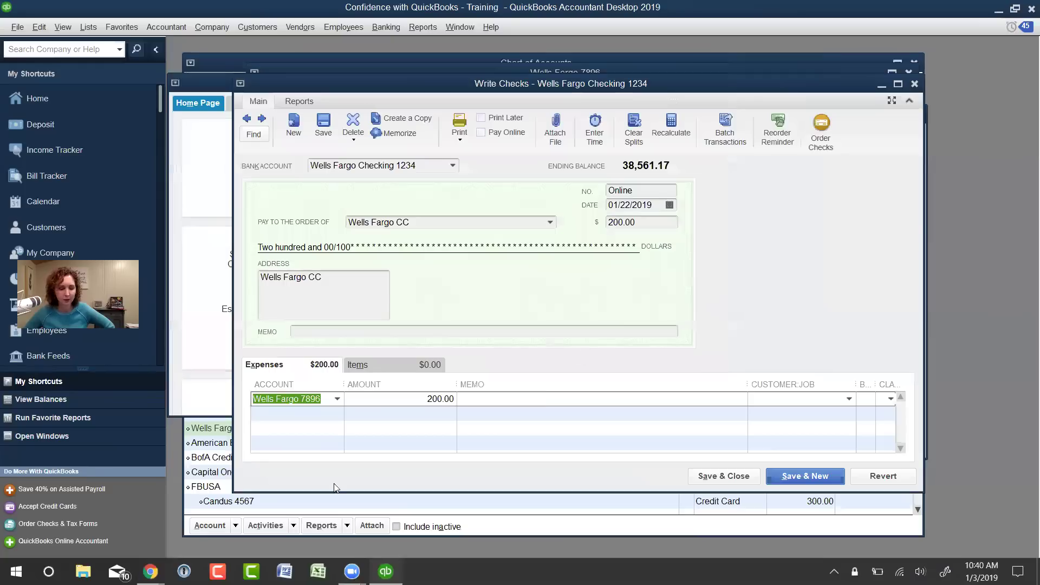
Switch to Zoom and back to QuickBooks, and save the Wells Fargo CC check to start a new blank check.
{"action": "left_click", "coordinate": [352, 571]}
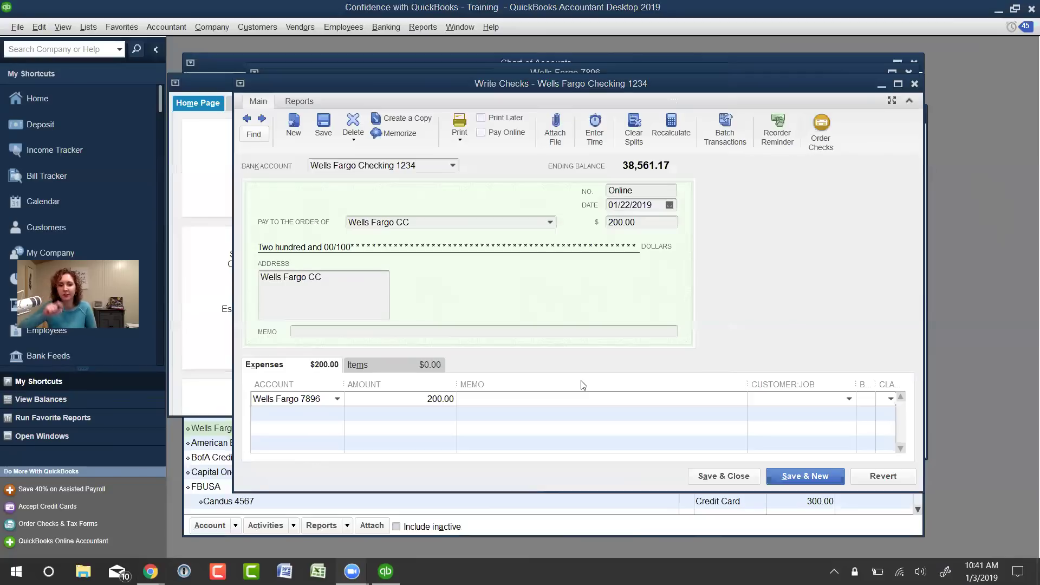
{"action": "left_click", "coordinate": [247, 246]}
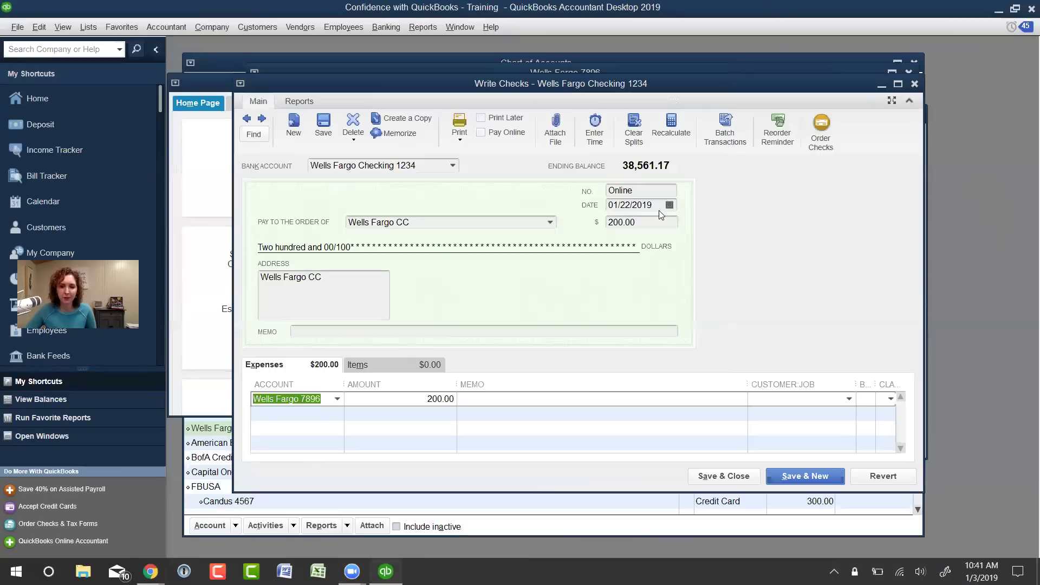
{"action": "left_click_drag", "start_coordinate": [674, 82], "coordinate": [543, 77]}
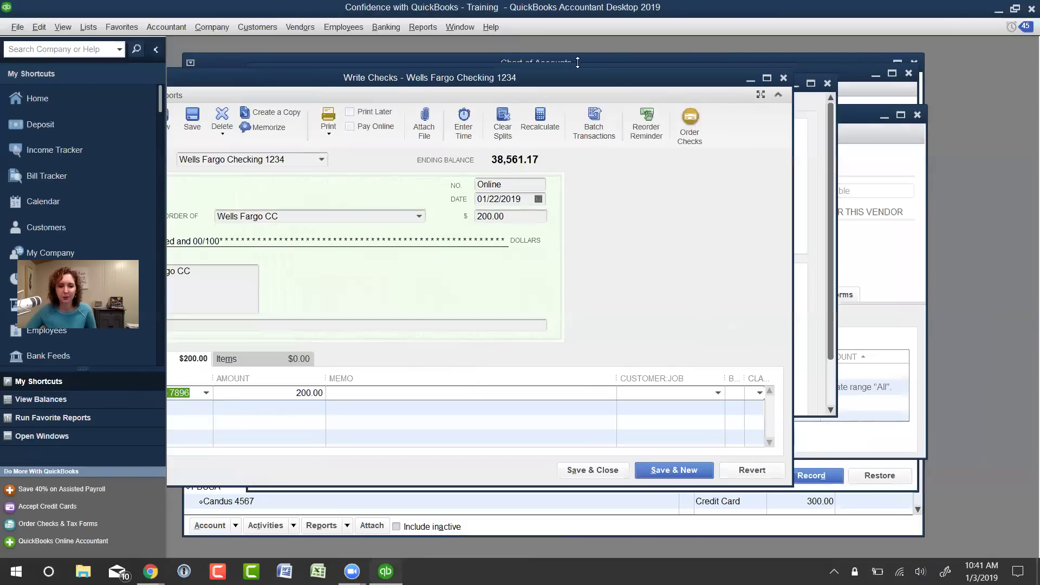
{"action": "left_click", "coordinate": [665, 470]}
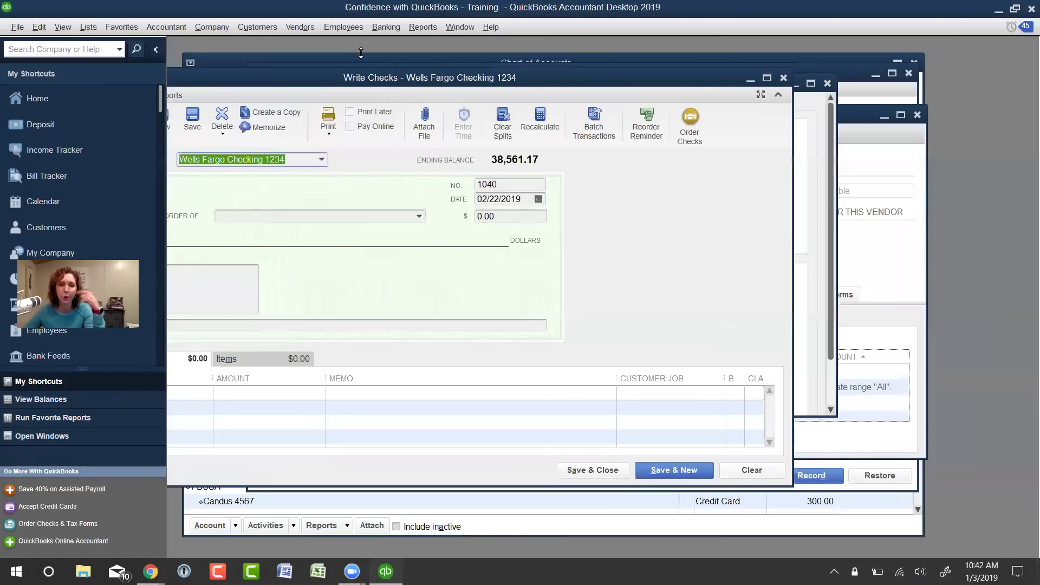
Make out the new check to Wells Fargo CC for 200.00.
{"action": "left_click_drag", "start_coordinate": [376, 78], "coordinate": [488, 87]}
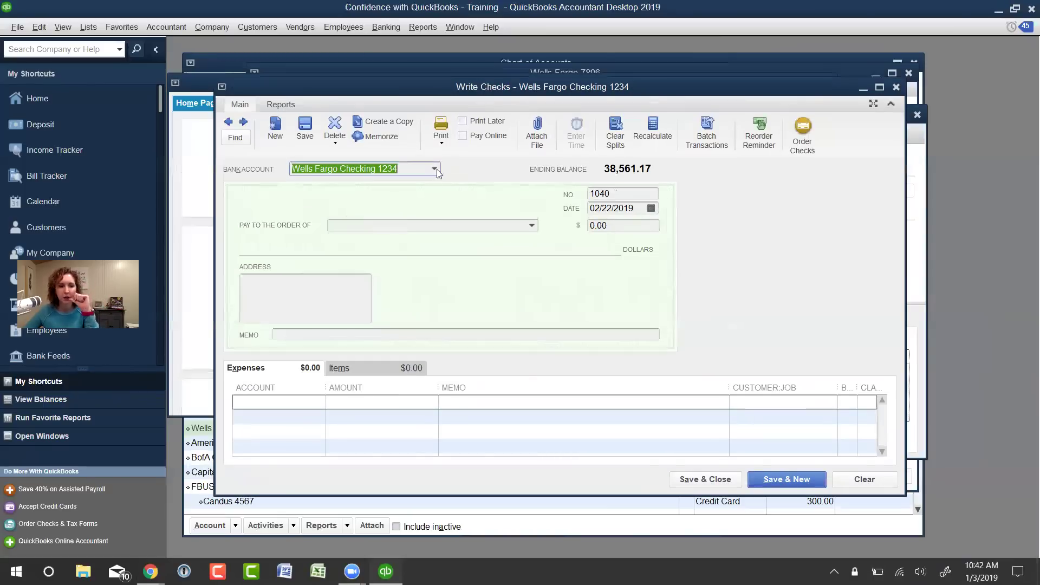
{"action": "left_click", "coordinate": [479, 224]}
{"action": "type", "text": "Wells Fargo CC"}
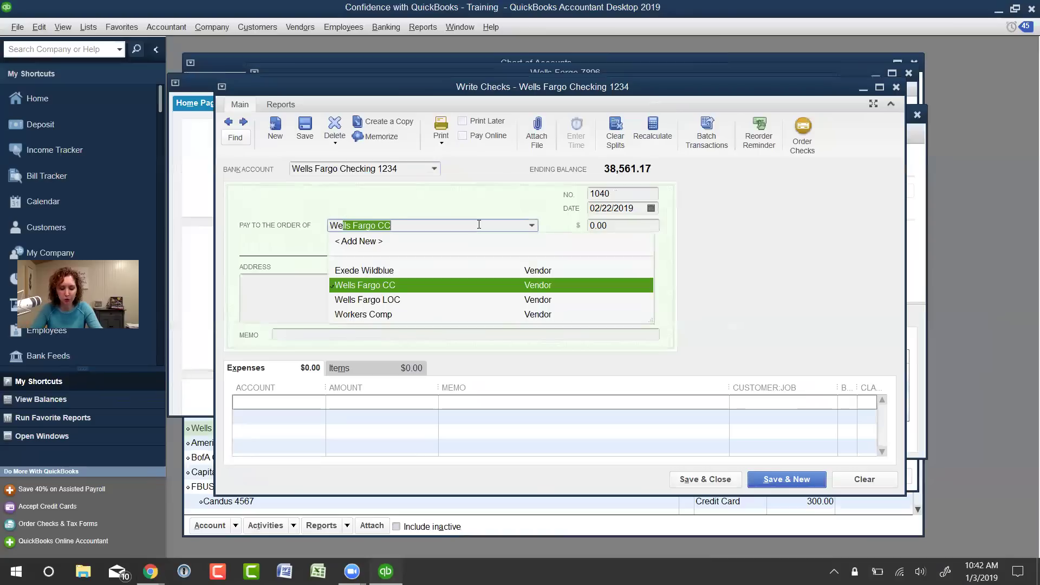
{"action": "left_click", "coordinate": [439, 269]}
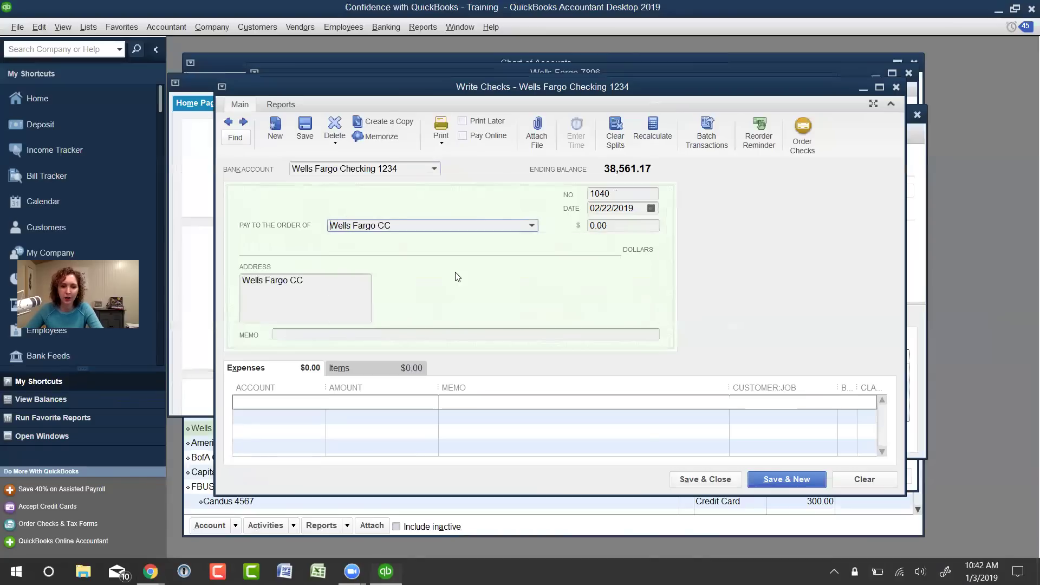
{"action": "type", "text": "200"}
{"action": "key", "text": "Tab"}
{"action": "key", "text": "Tab"}
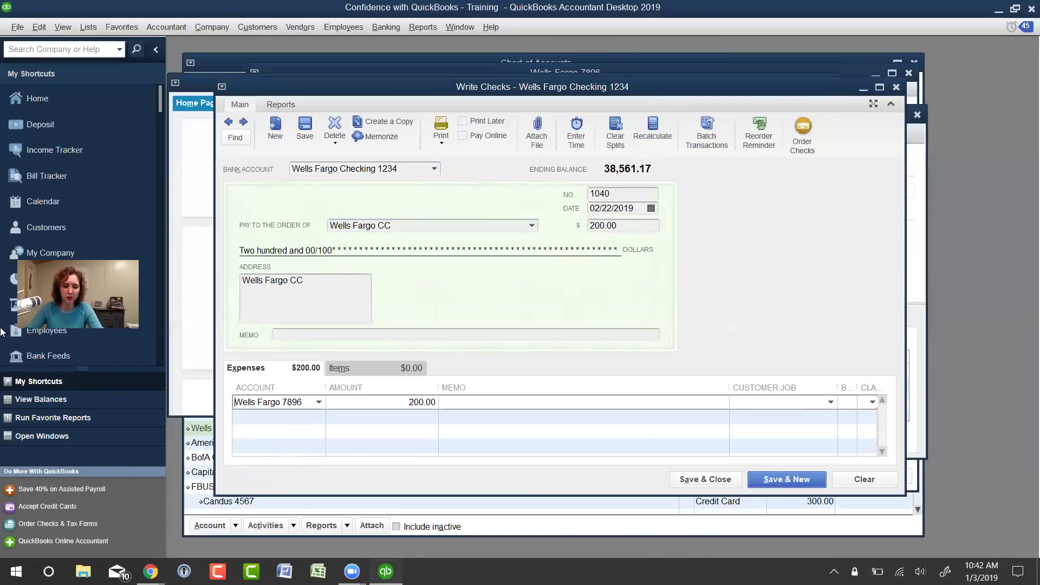
Replace the Wells Fargo 7896 account on the check's first expense line with Fuel and set its amount to 120.00.
{"action": "key", "text": "Delete"}
{"action": "key", "text": "Delete"}
{"action": "key", "text": "Delete"}
{"action": "key", "text": "Delete"}
{"action": "key", "text": "Delete"}
{"action": "key", "text": "Delete"}
{"action": "key", "text": "Delete"}
{"action": "key", "text": "Delete"}
{"action": "key", "text": "Delete"}
{"action": "key", "text": "Delete"}
{"action": "key", "text": "Delete"}
{"action": "key", "text": "Delete"}
{"action": "key", "text": "Delete"}
{"action": "key", "text": "Delete"}
{"action": "key", "text": "Delete"}
{"action": "key", "text": "Delete"}
{"action": "type", "text": "Fuel"}
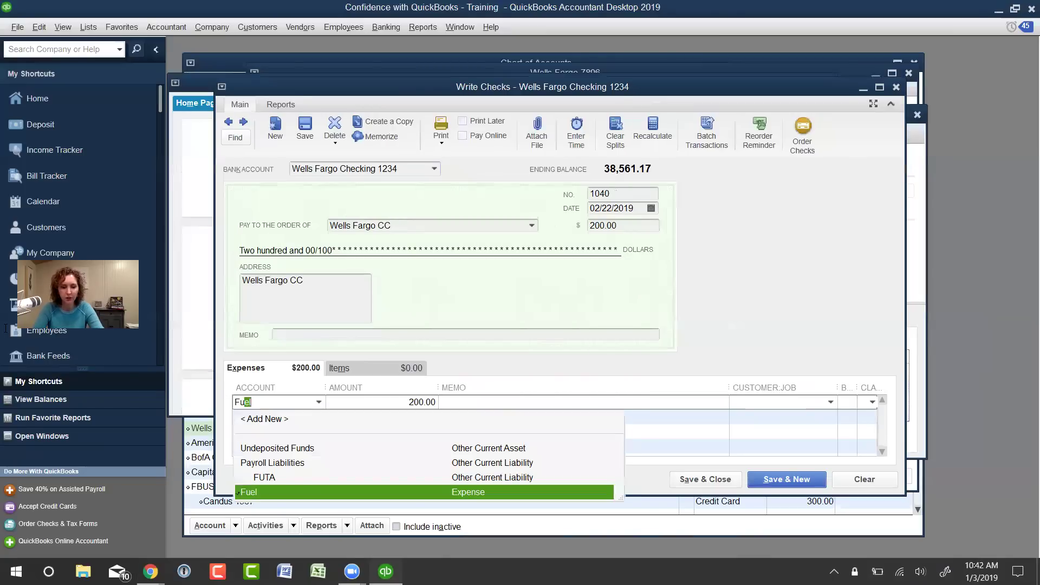
{"action": "key", "text": "Tab"}
{"action": "type", "text": "120"}
{"action": "key", "text": "Down"}
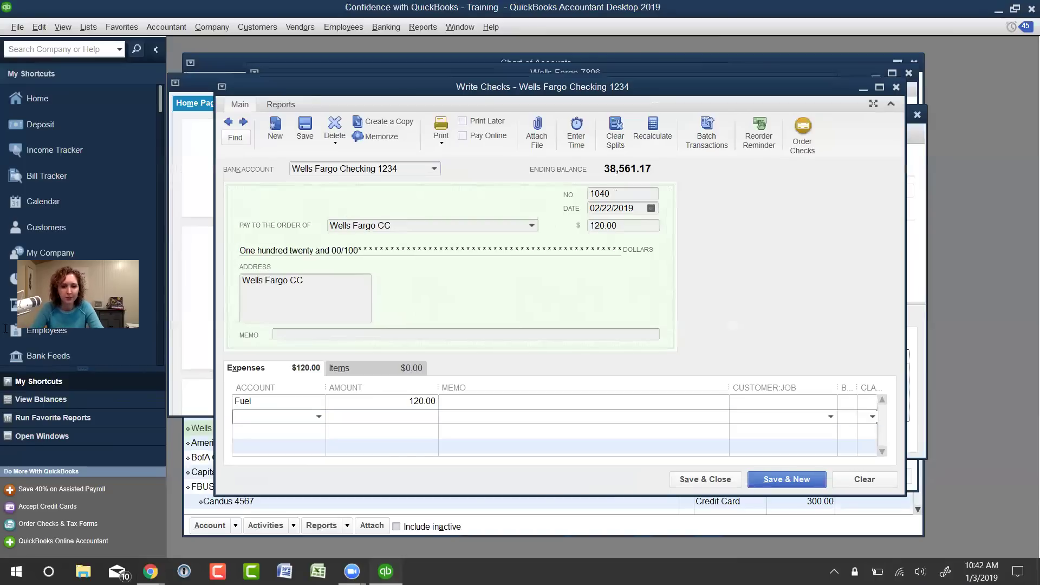
Add a second expense line to the check for Office Supplies with an amount of 80.00.
{"action": "type", "text": "off"}
{"action": "key", "text": "Tab"}
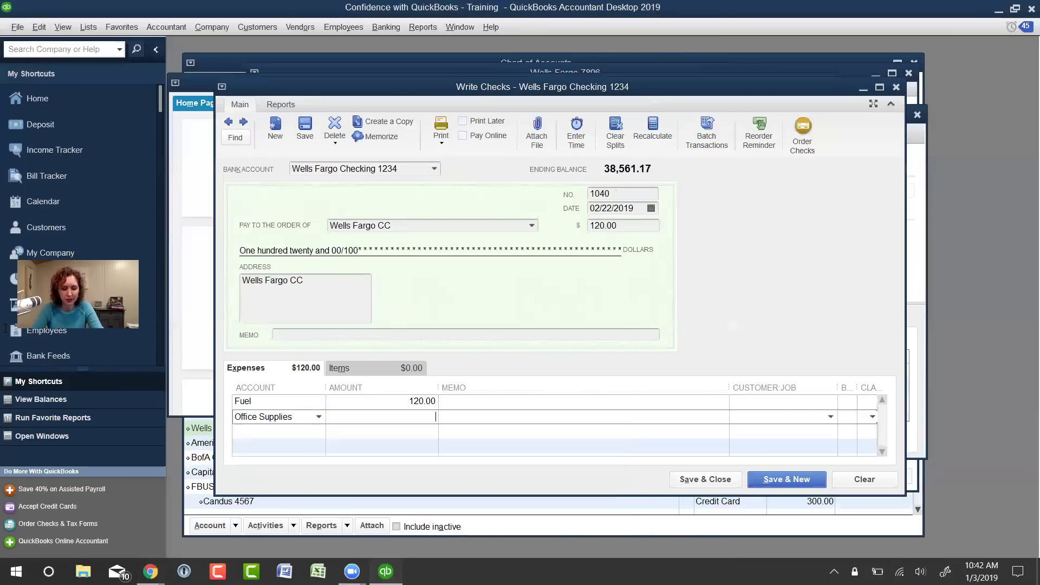
{"action": "type", "text": "80"}
{"action": "key", "text": "Tab"}
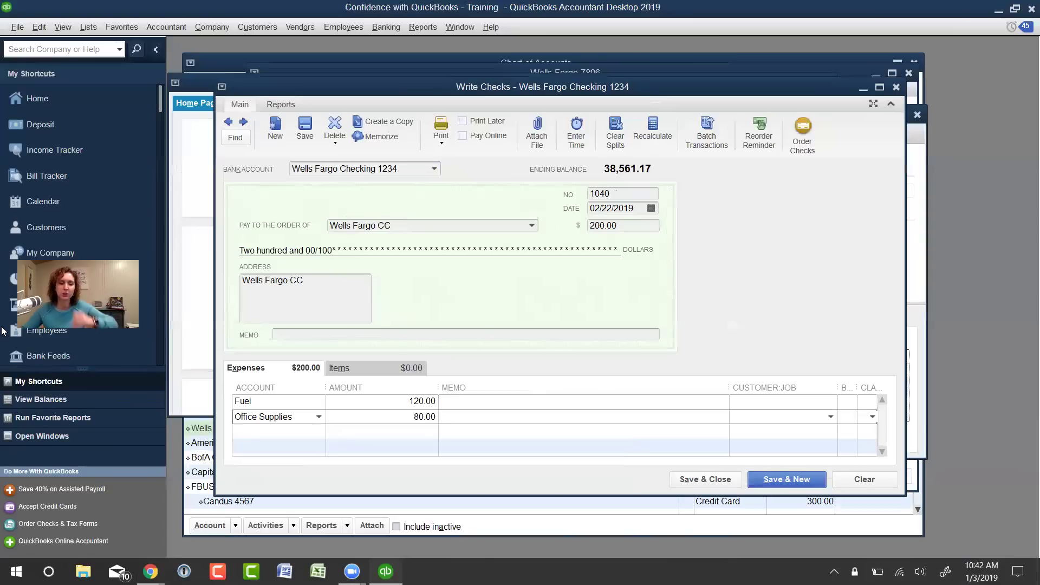
{"action": "left_click", "coordinate": [623, 226]}
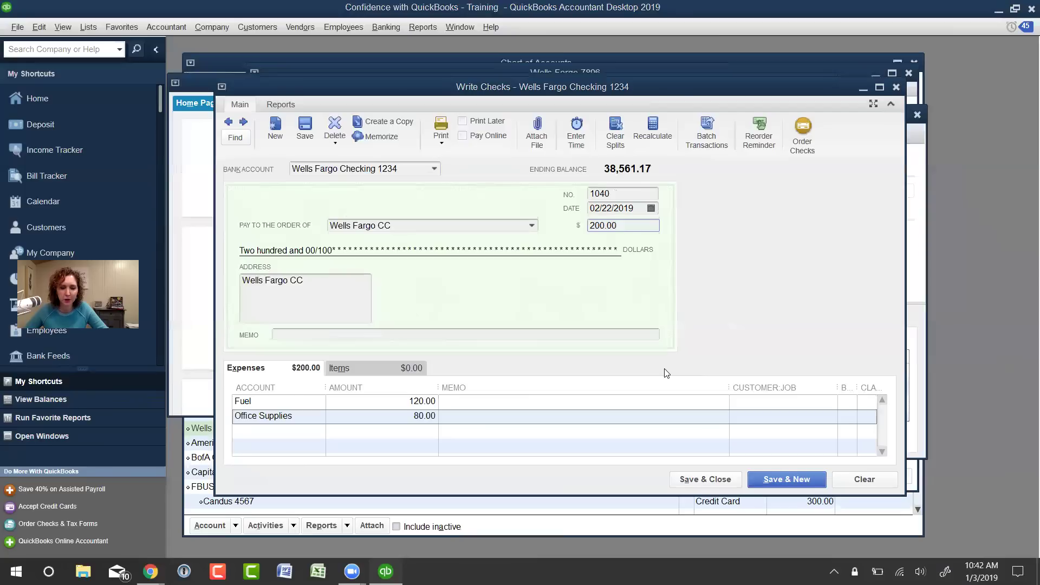
Show the blank credit card charge entry form for Wells Fargo 7896 and close it without entering anything.
{"action": "left_click", "coordinate": [396, 28]}
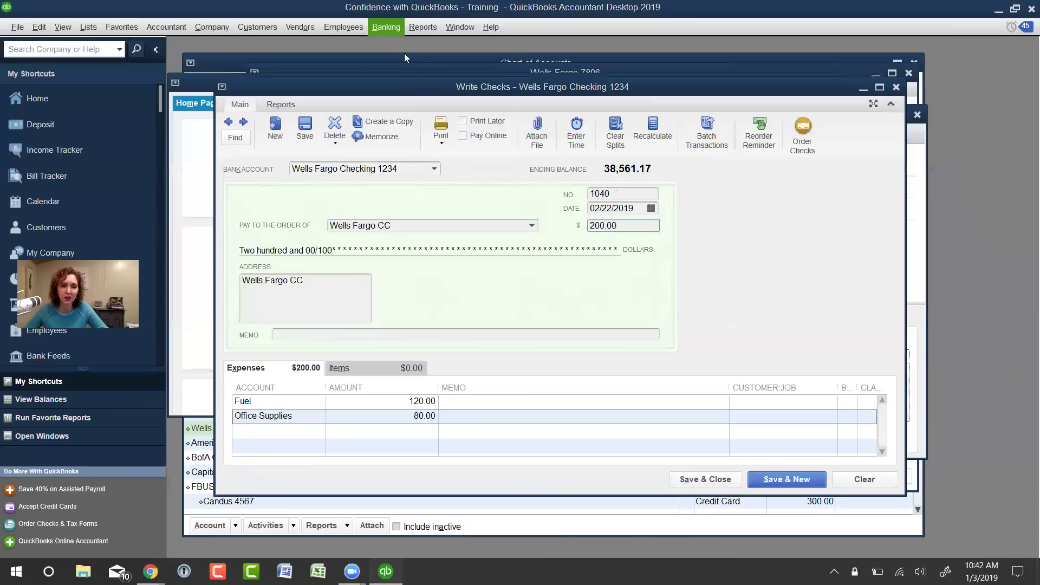
{"action": "left_click", "coordinate": [430, 72]}
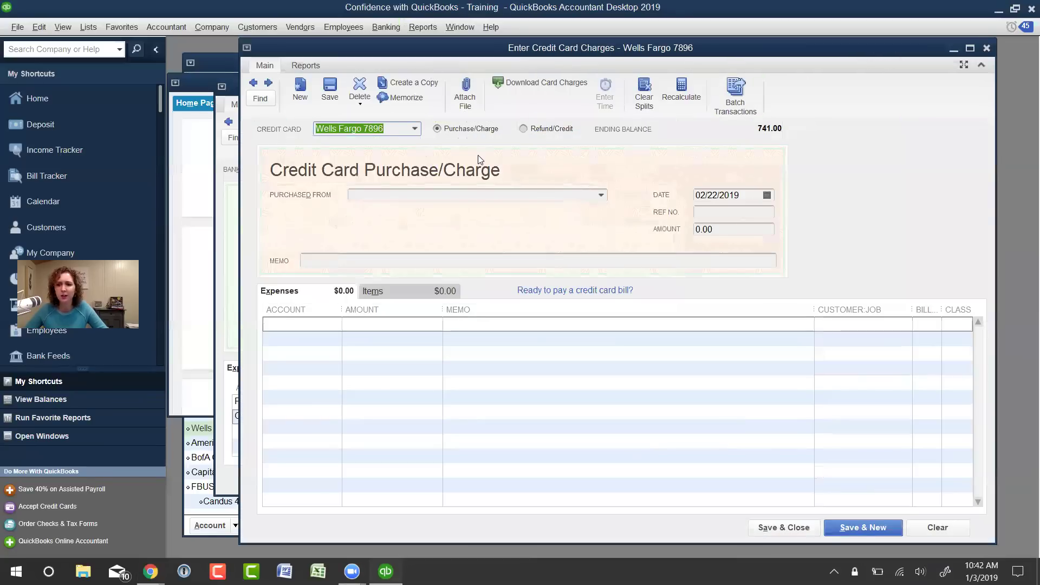
{"action": "left_click", "coordinate": [986, 48]}
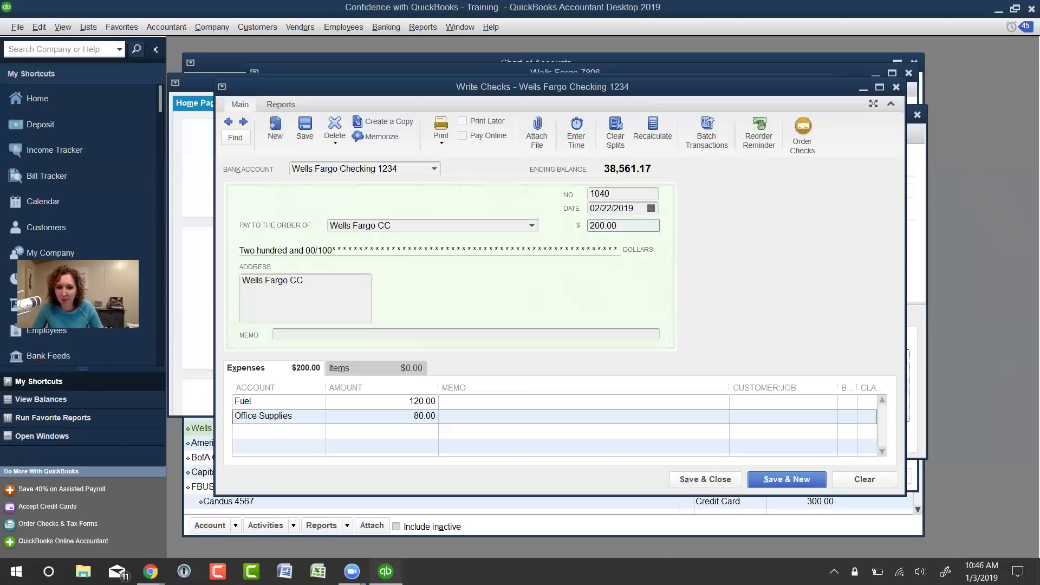
Add the Desktop toolbar to the Windows taskbar.
{"action": "right_click", "coordinate": [684, 571]}
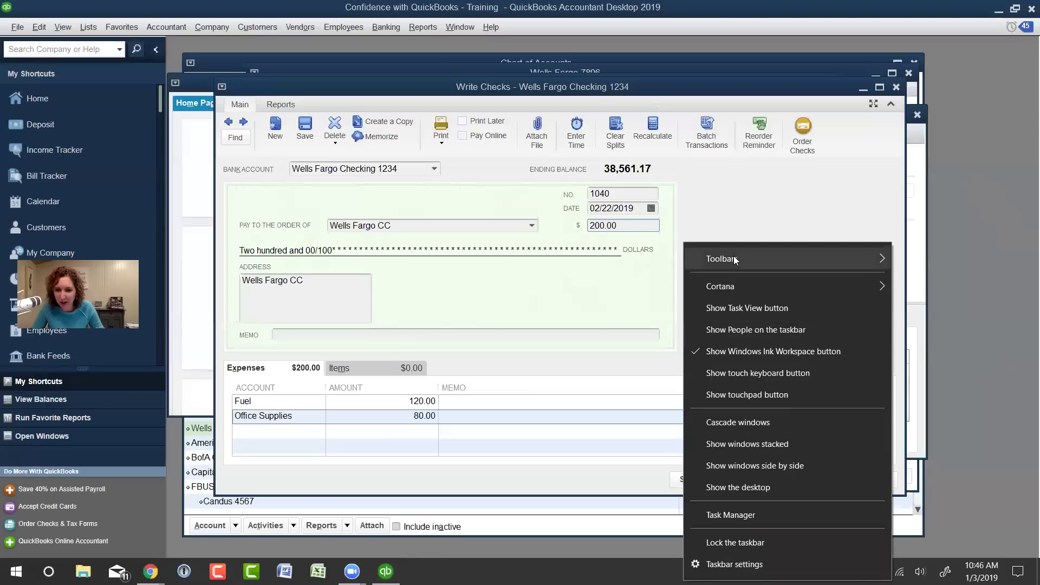
{"action": "mouse_move", "coordinate": [734, 260]}
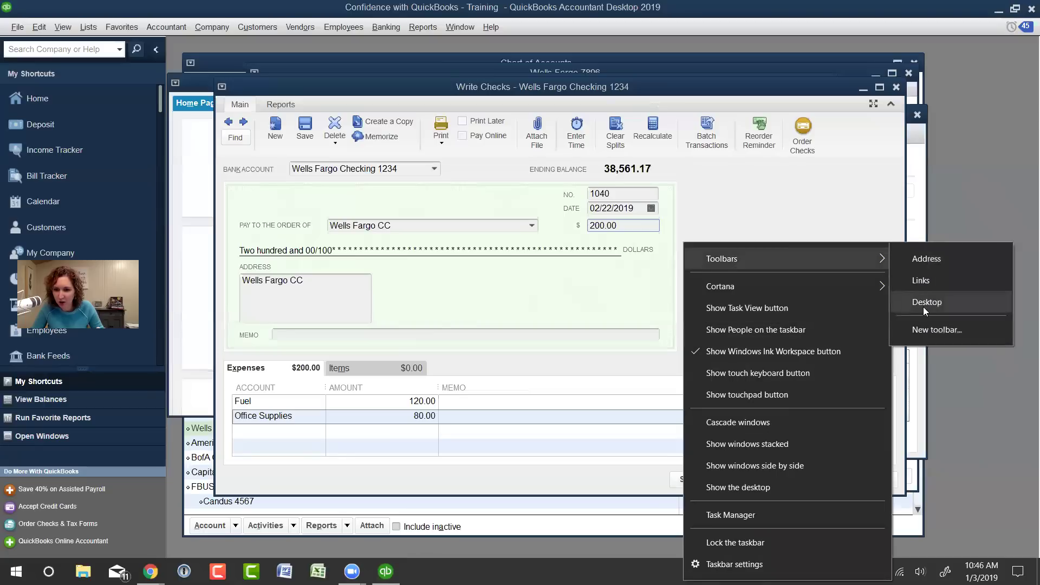
{"action": "left_click", "coordinate": [923, 306]}
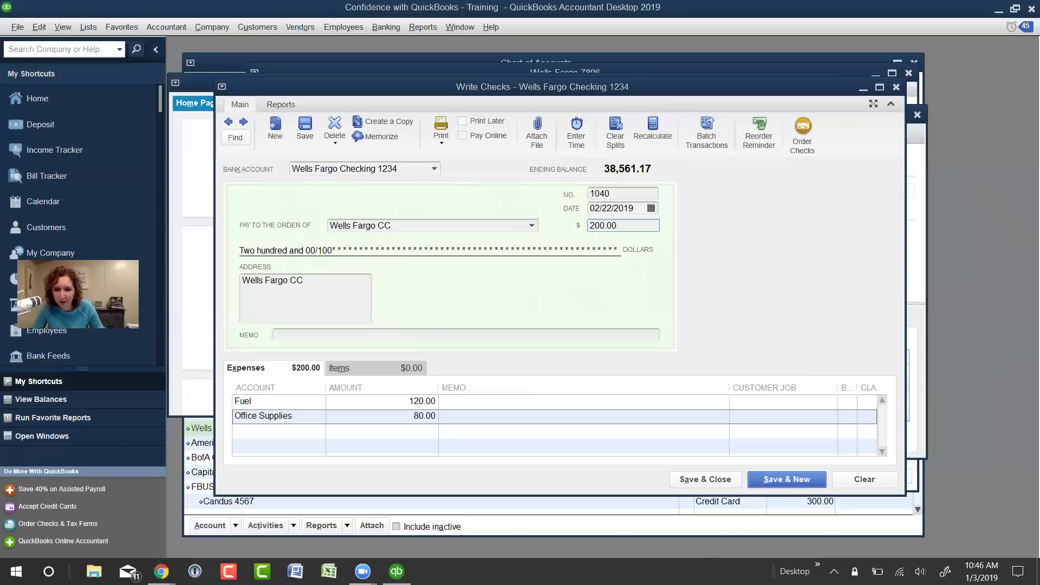
Examine the taskbar's toolbar options and the added Desktop toolbar without changing any setting.
{"action": "right_click", "coordinate": [718, 574]}
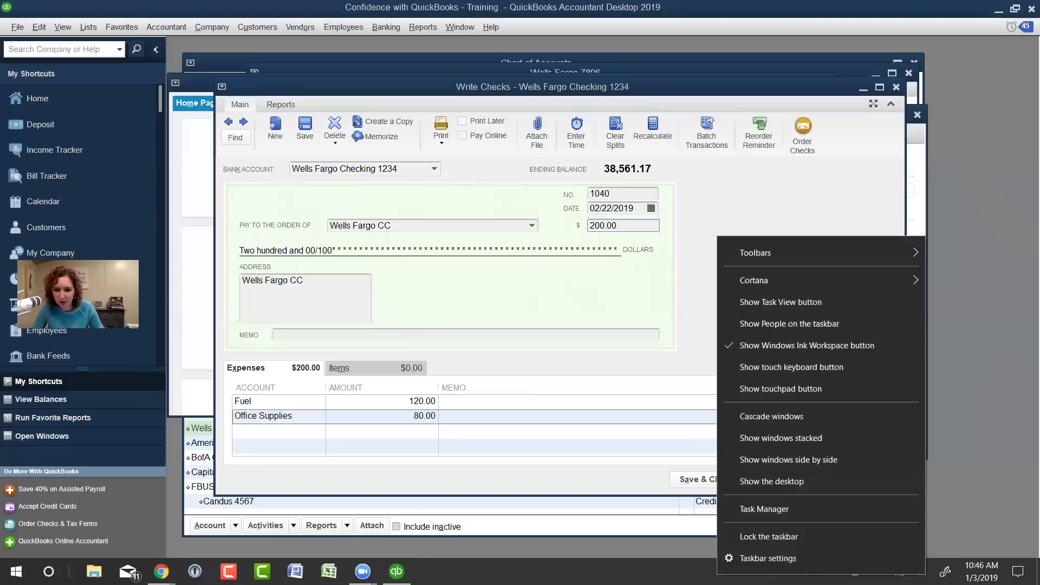
{"action": "mouse_move", "coordinate": [791, 258]}
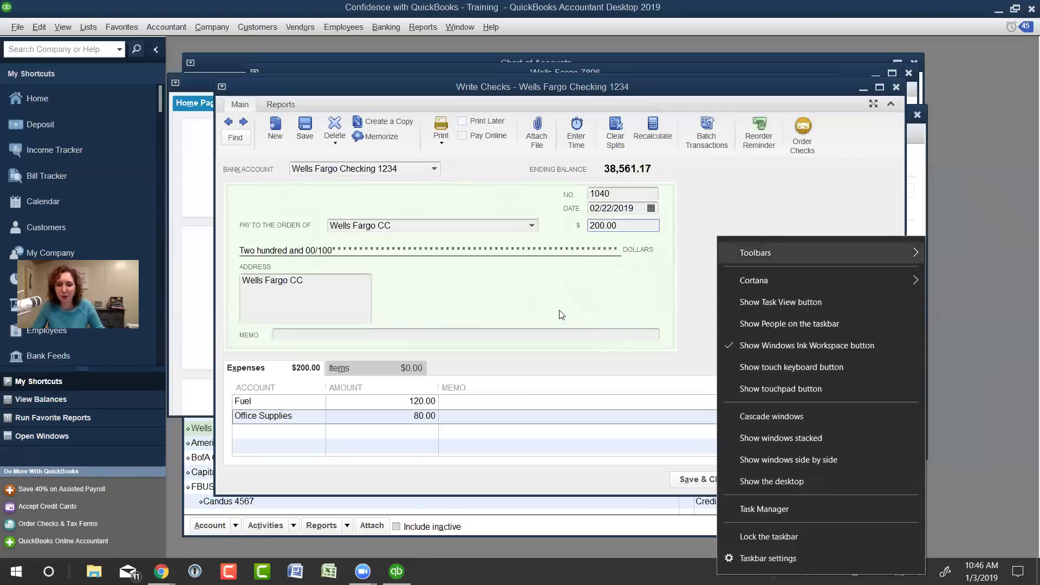
{"action": "left_click", "coordinate": [588, 538]}
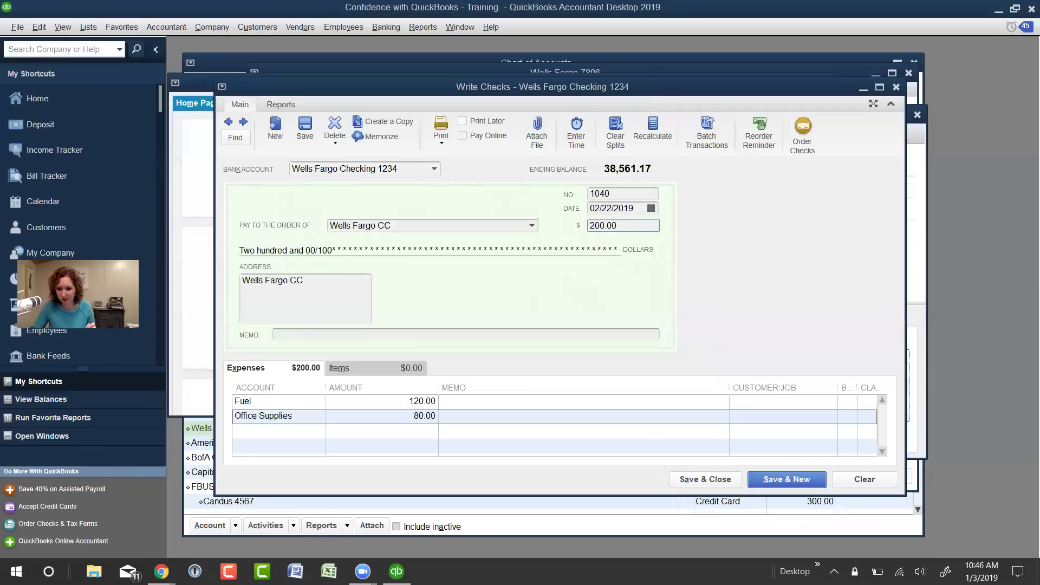
{"action": "right_click", "coordinate": [758, 570]}
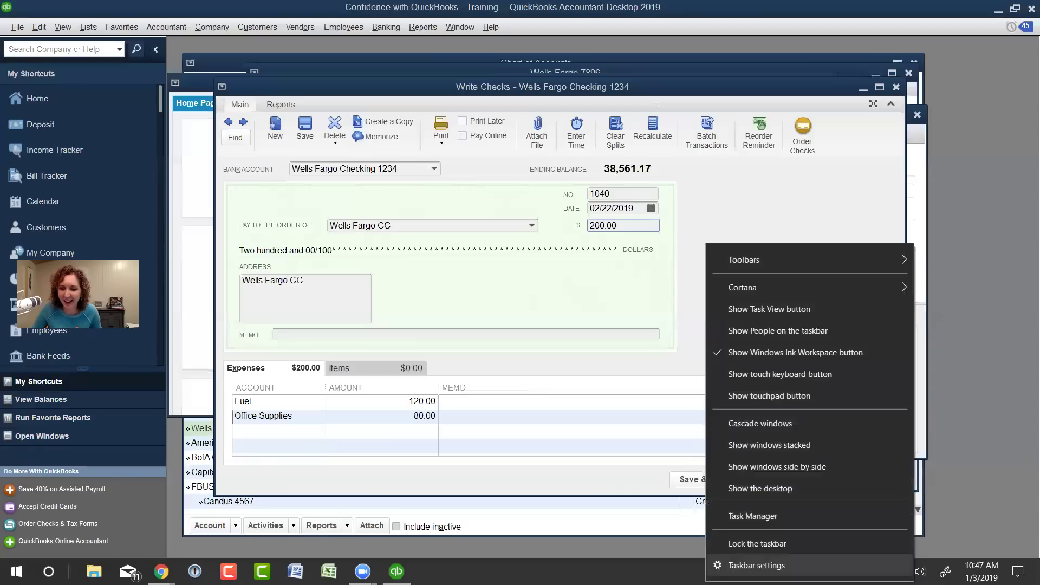
{"action": "key", "text": "Escape"}
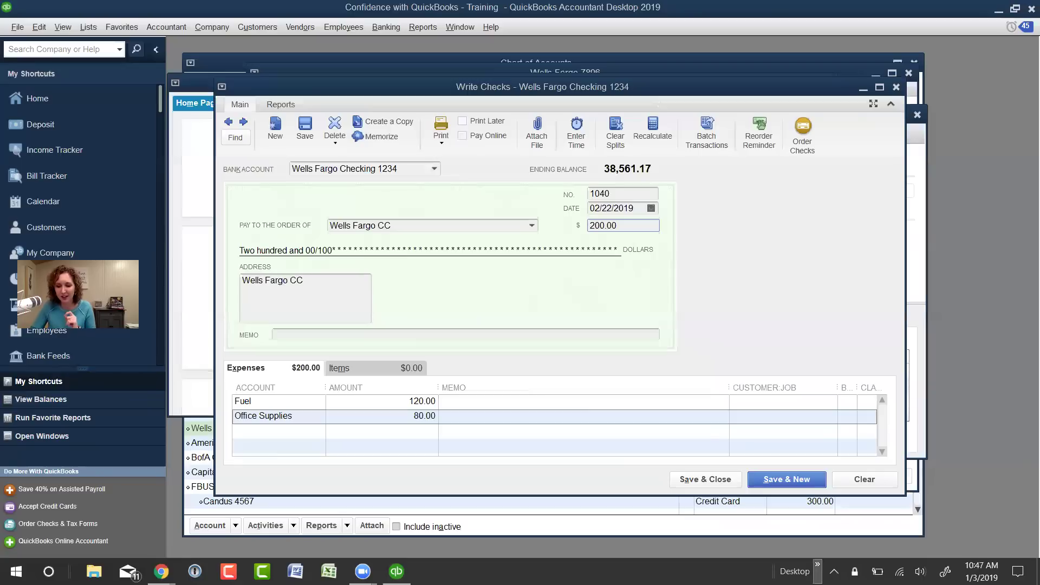
{"action": "left_click", "coordinate": [818, 565]}
{"action": "left_click", "coordinate": [817, 565]}
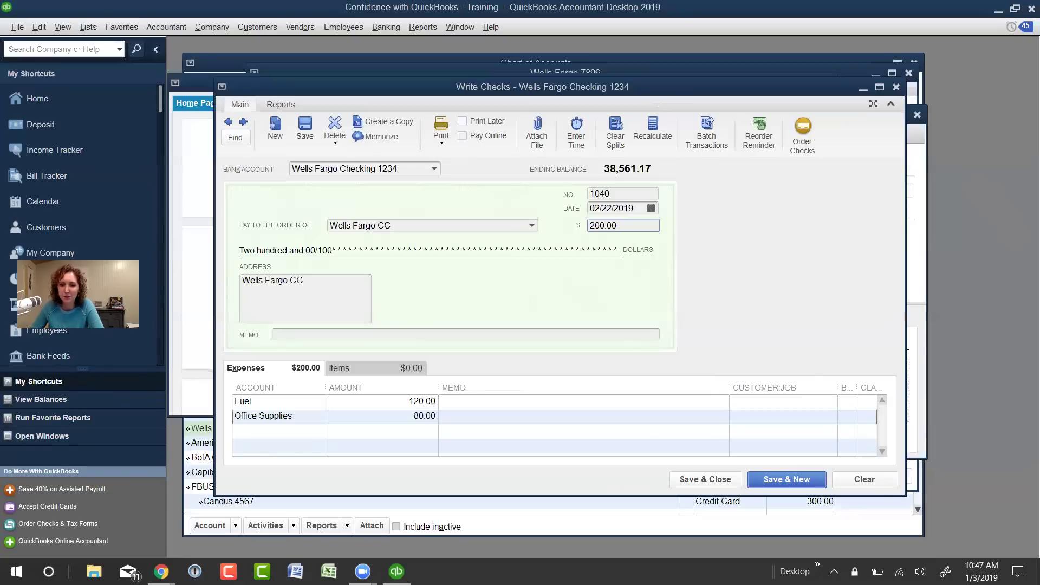
{"action": "right_click", "coordinate": [691, 563]}
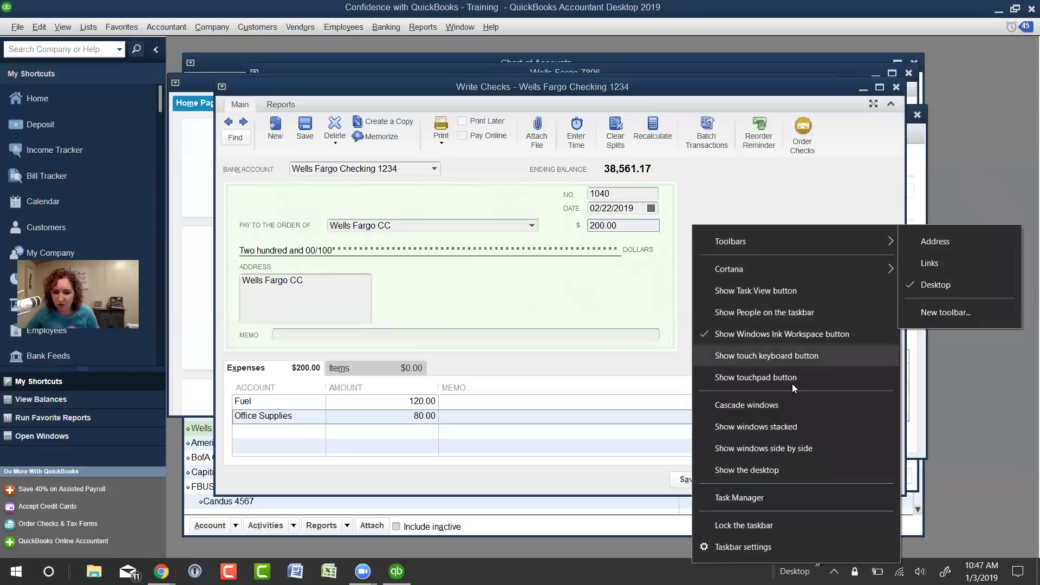
{"action": "left_click", "coordinate": [667, 363]}
{"action": "right_click", "coordinate": [711, 571]}
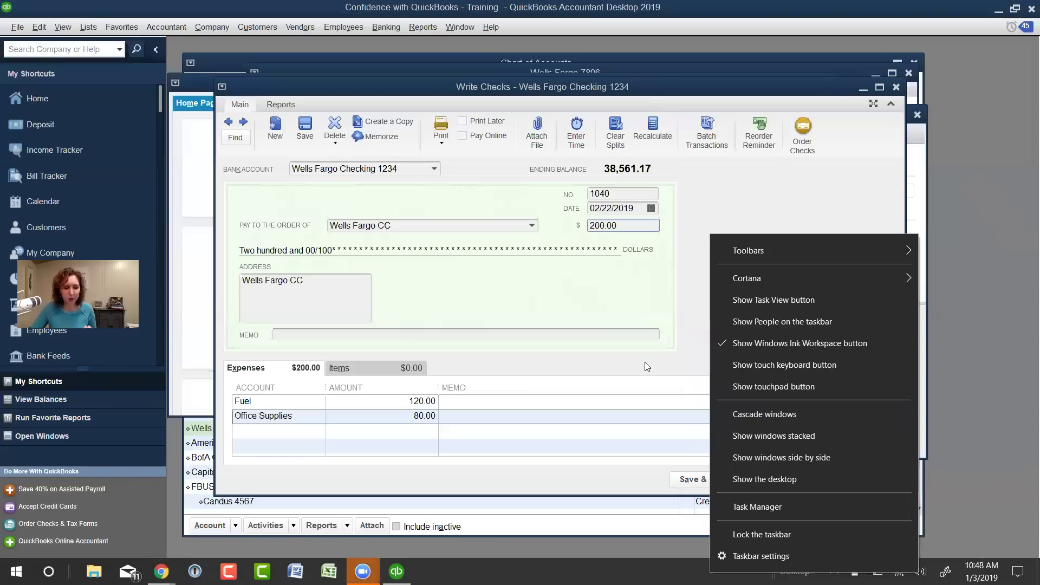
Switch to Chrome, show the waiting list form at confidencewithquickbooks.com, and return to QuickBooks.
{"action": "left_click", "coordinate": [162, 571]}
{"action": "left_click", "coordinate": [235, 511]}
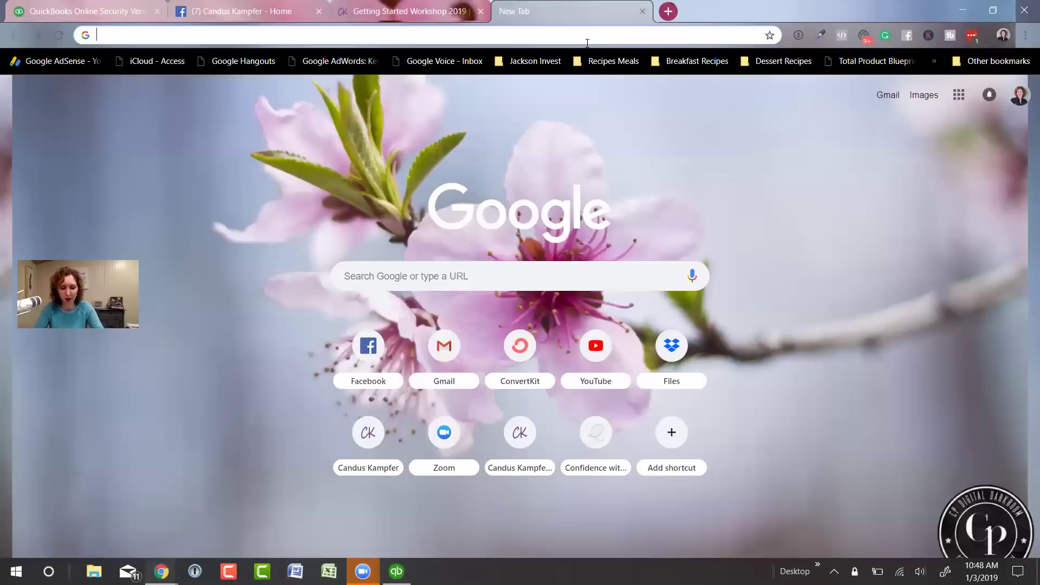
{"action": "type", "text": "confidencewithquickbooks.com"}
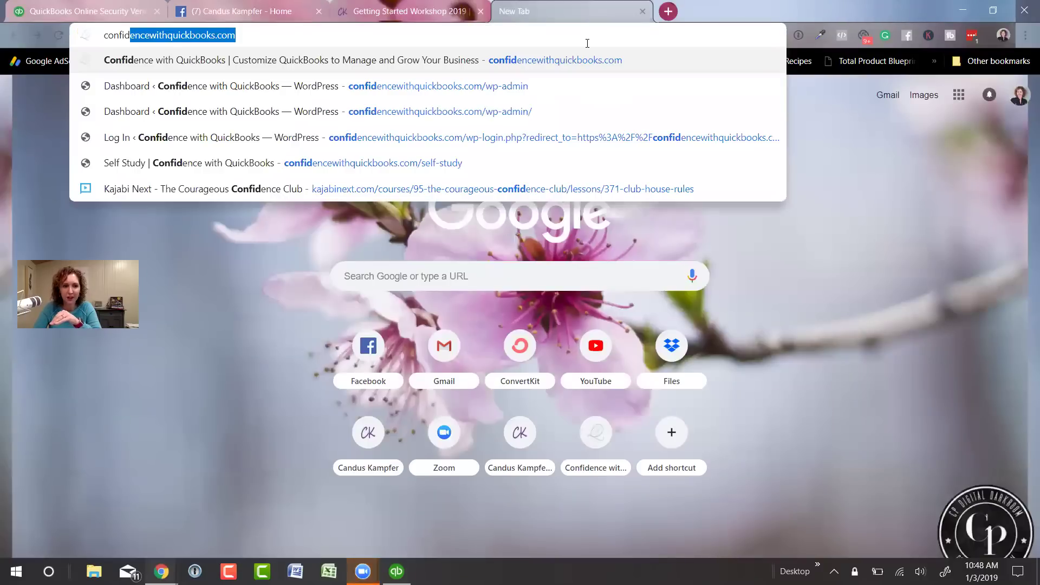
{"action": "key", "text": "Return"}
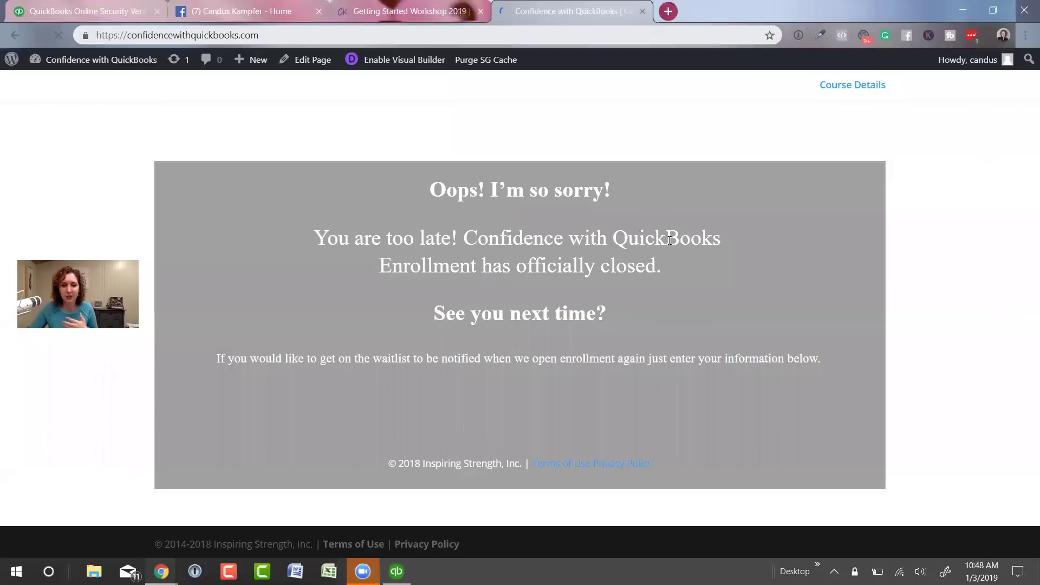
{"action": "scroll", "coordinate": [511, 364], "scroll_direction": "down", "scroll_amount": 1}
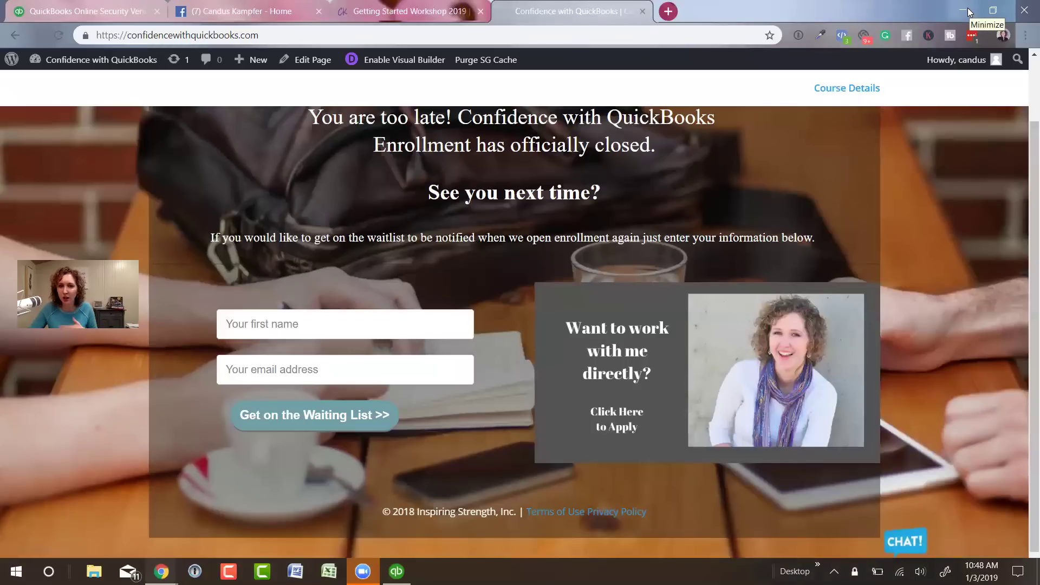
{"action": "left_click", "coordinate": [969, 12]}
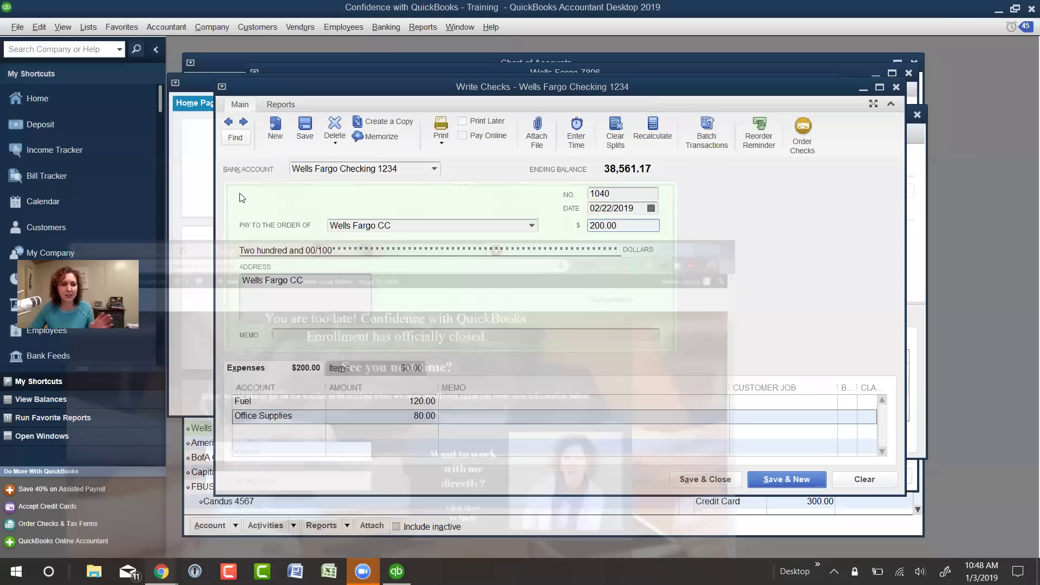
Bring the Home window in front of the check and maximize it.
{"action": "left_click", "coordinate": [175, 176]}
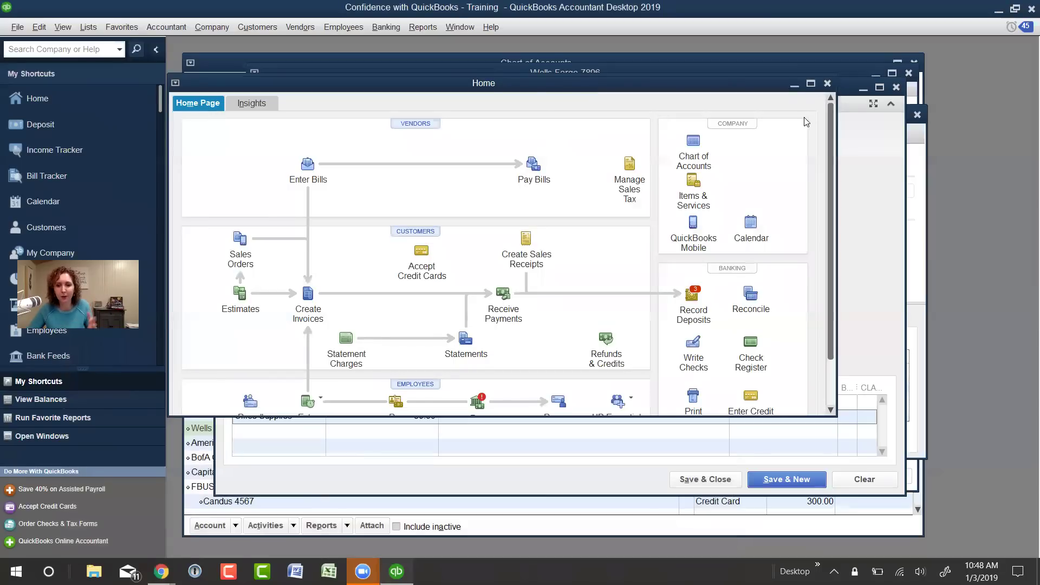
{"action": "left_click", "coordinate": [809, 85]}
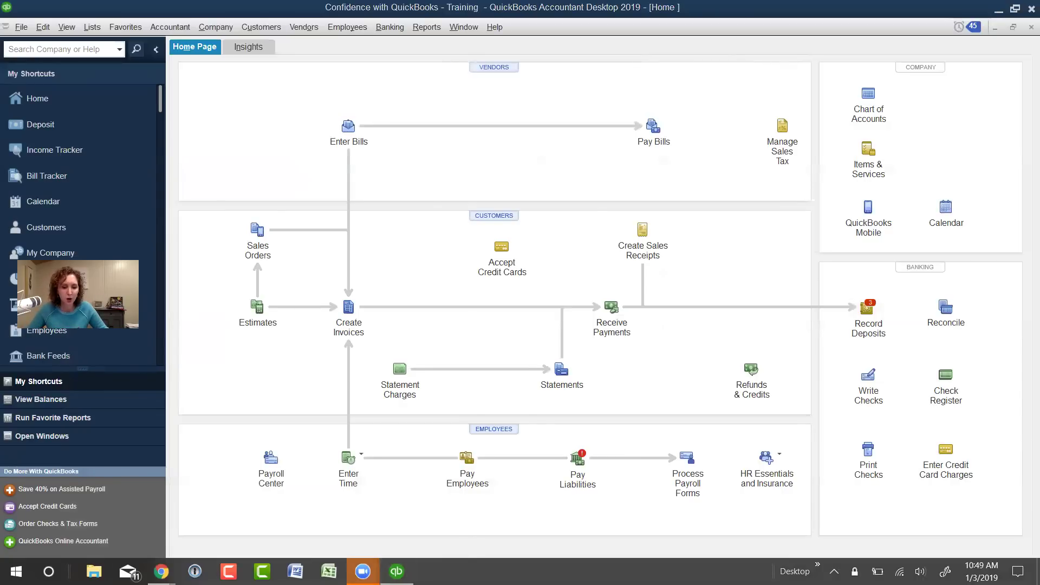
{"action": "mouse_move", "coordinate": [366, 567]}
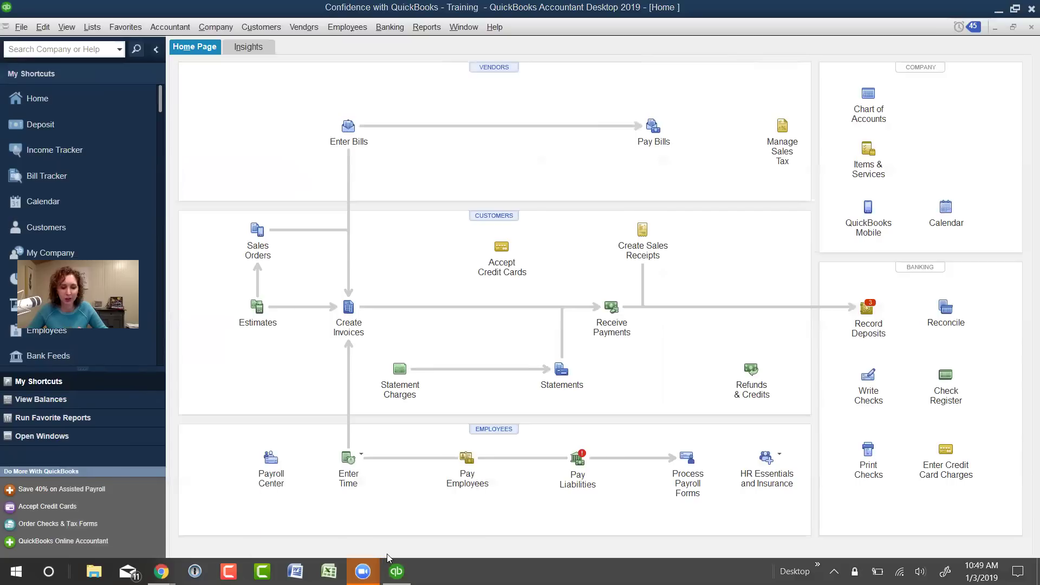